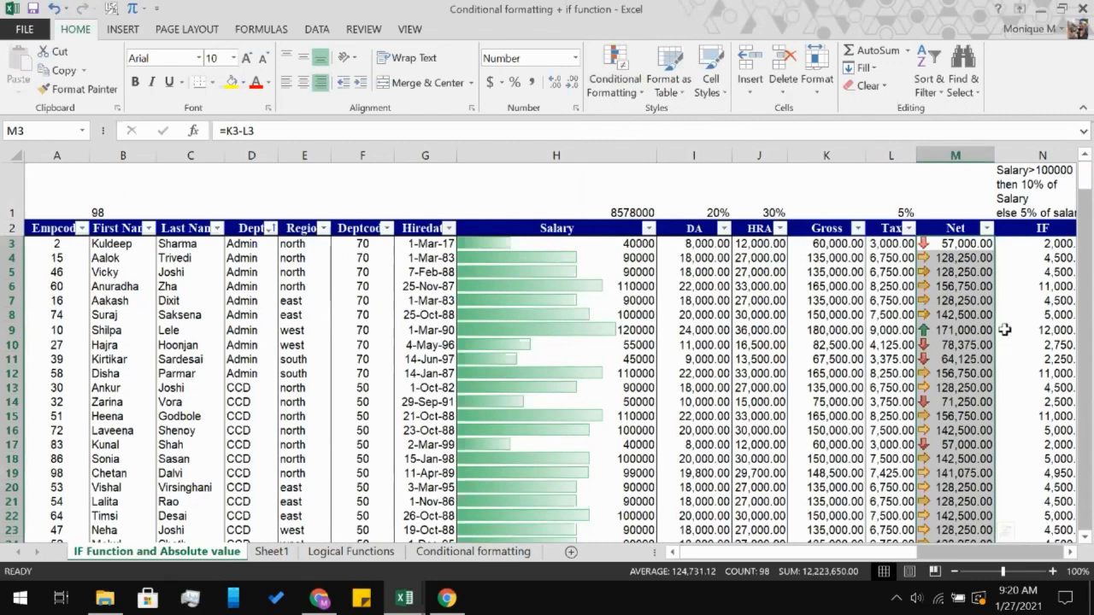
- Review the arrow icons in the Net column from the first data row down to the last employee
click(1003, 329)
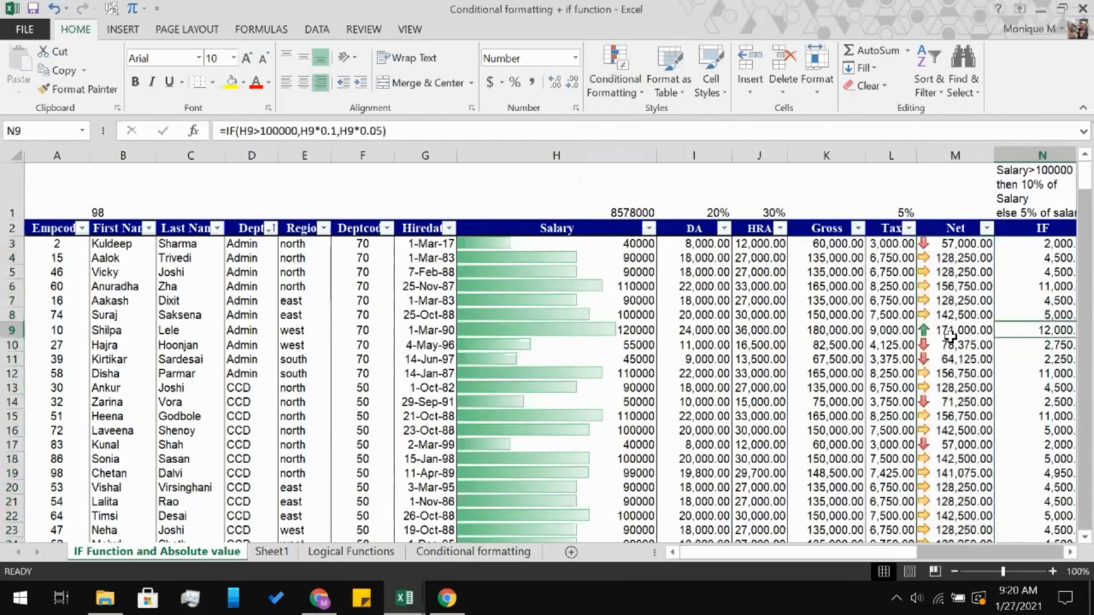
scroll(959, 337, down, 6)
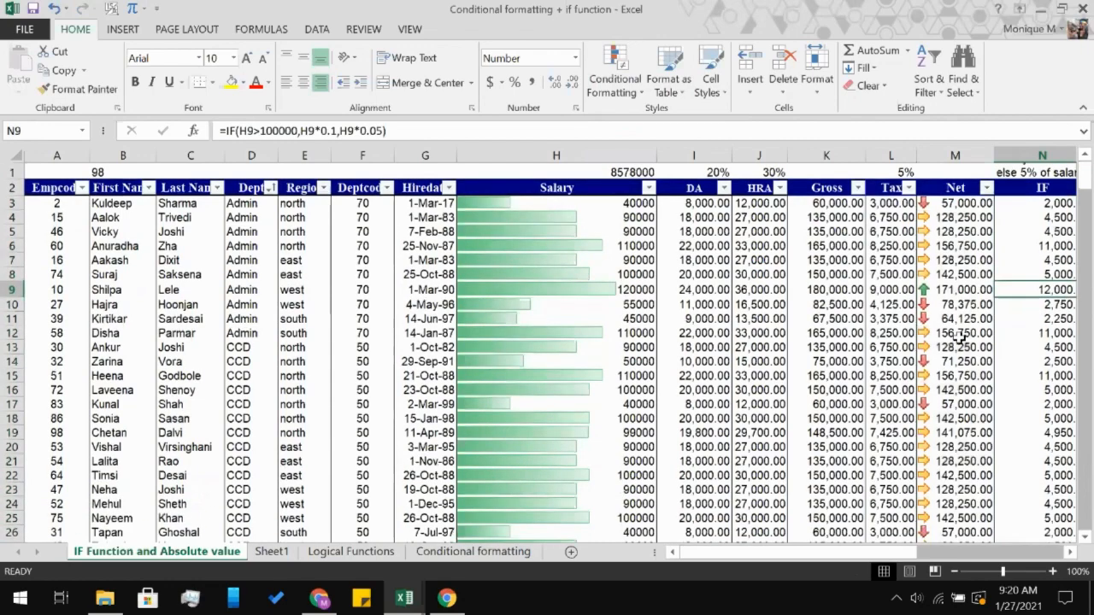
scroll(959, 338, down, 19)
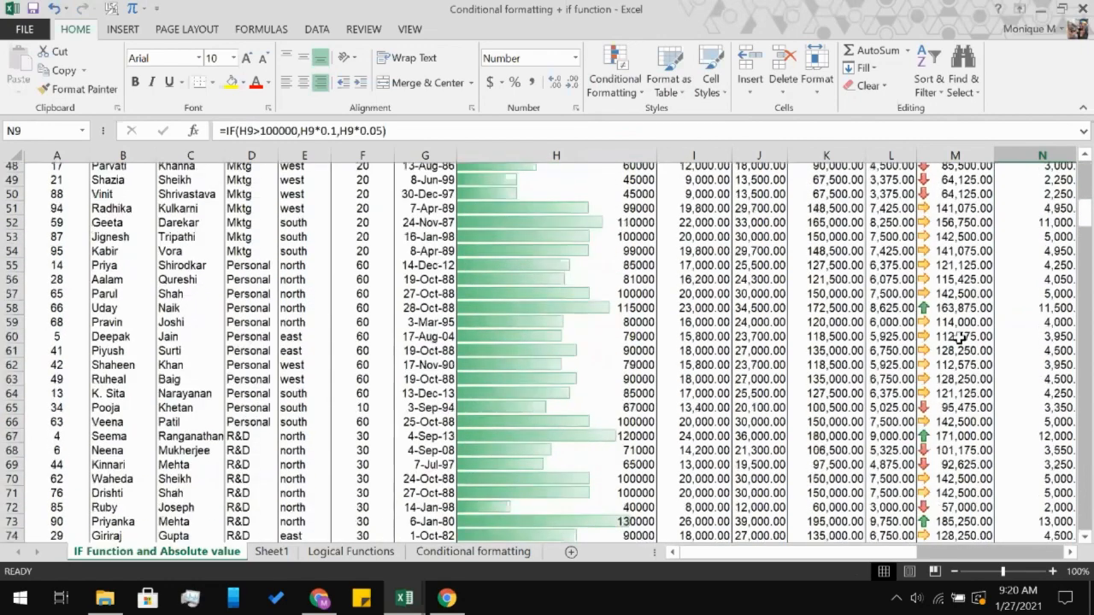
scroll(959, 337, down, 4)
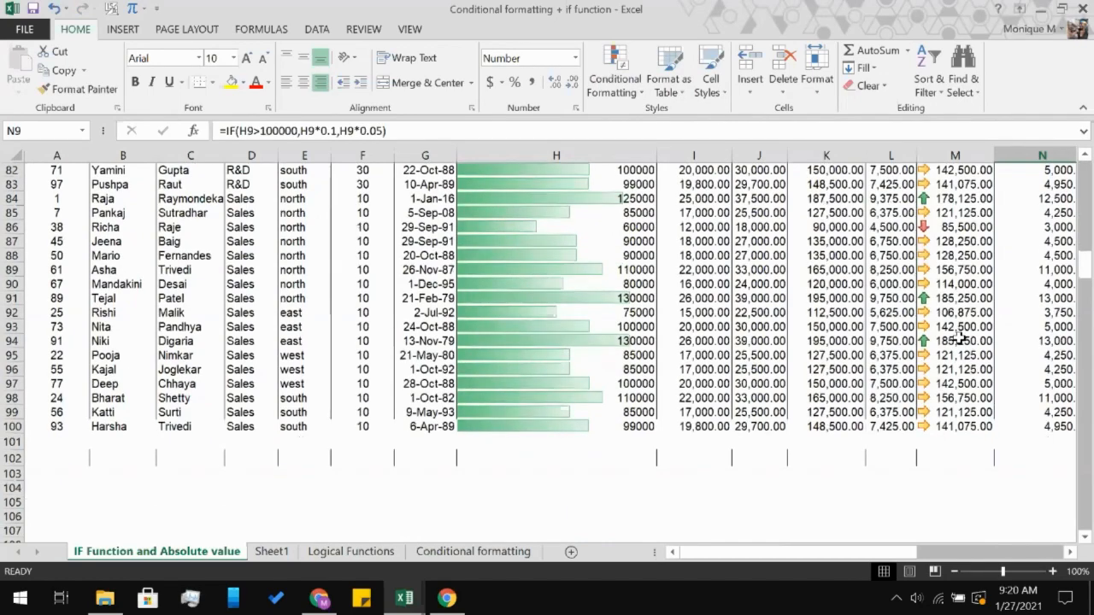
scroll(959, 337, up, 12)
scroll(959, 338, up, 16)
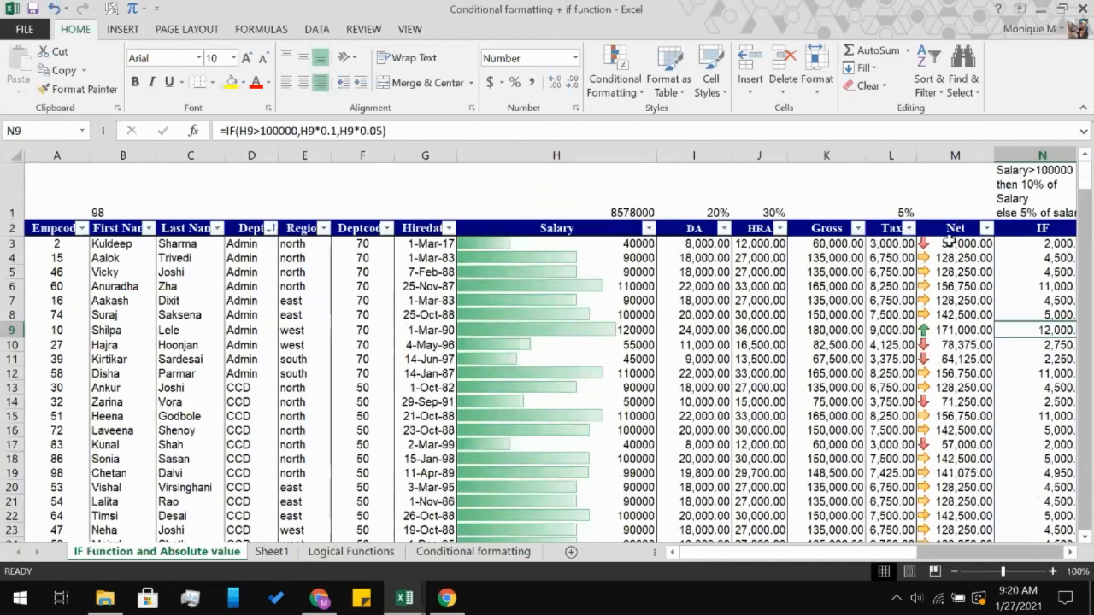
- Select the Net values in M3:M100 and open their existing Icon Set conditional formatting rule for editing
click(948, 243)
scroll(946, 388, down, 6)
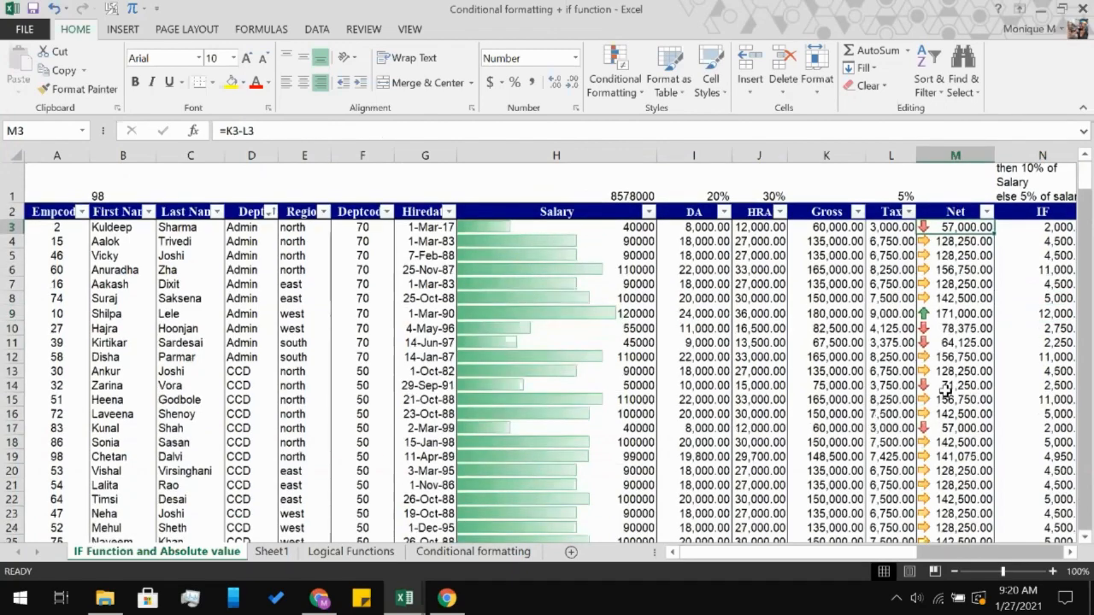
scroll(946, 388, down, 20)
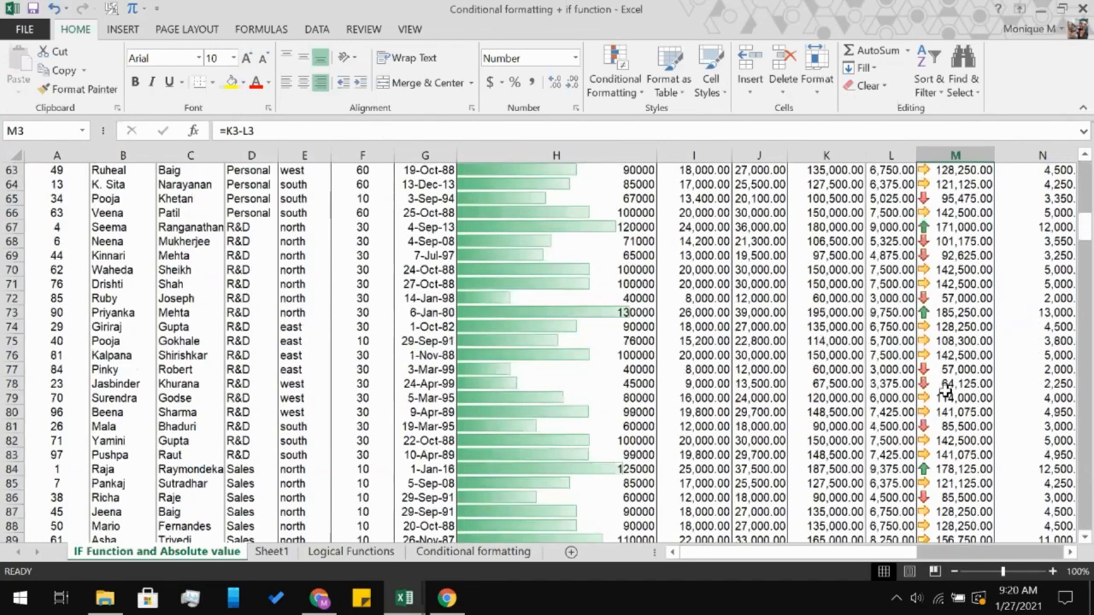
shift+click(961, 340)
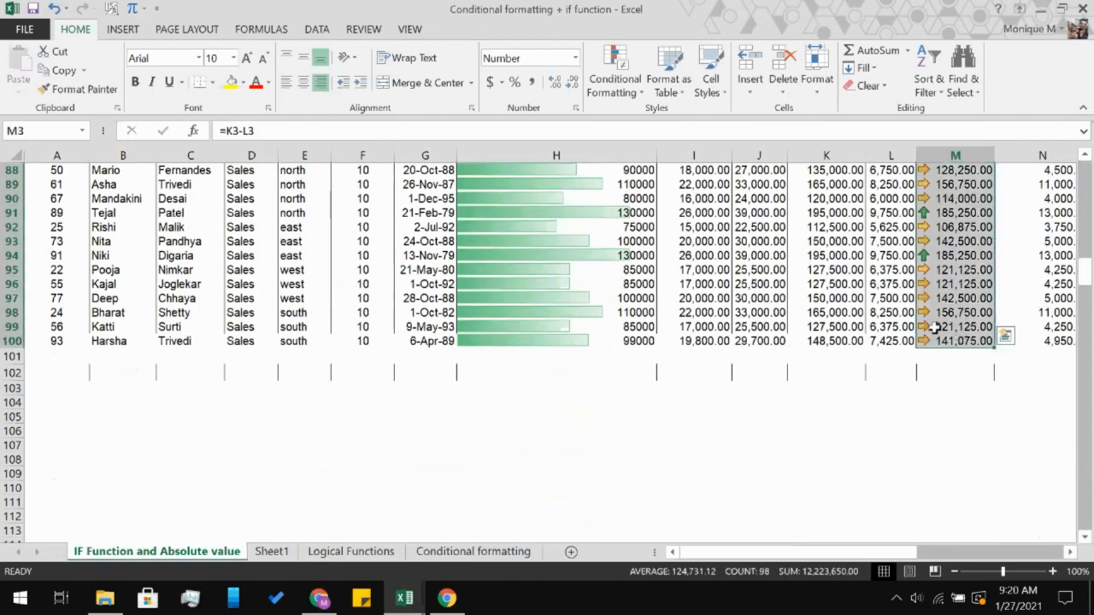
click(615, 85)
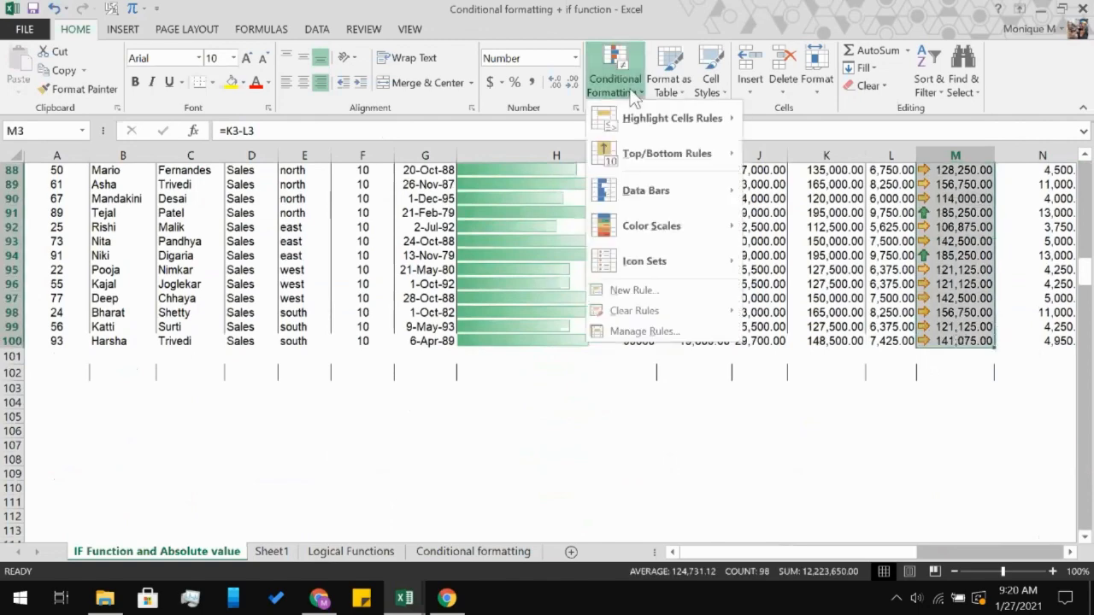
click(652, 331)
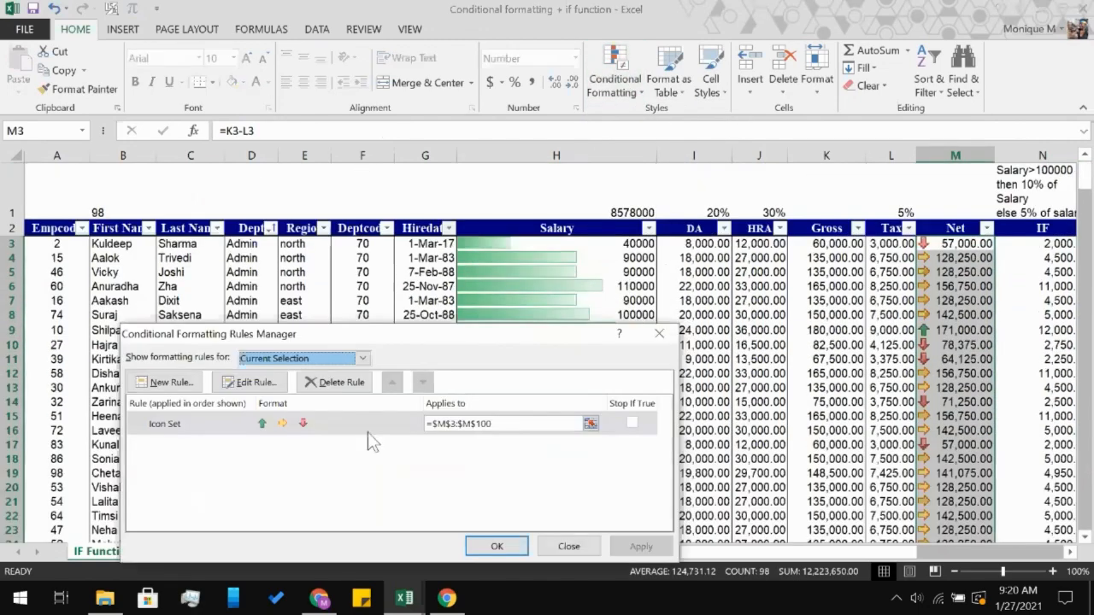
click(193, 423)
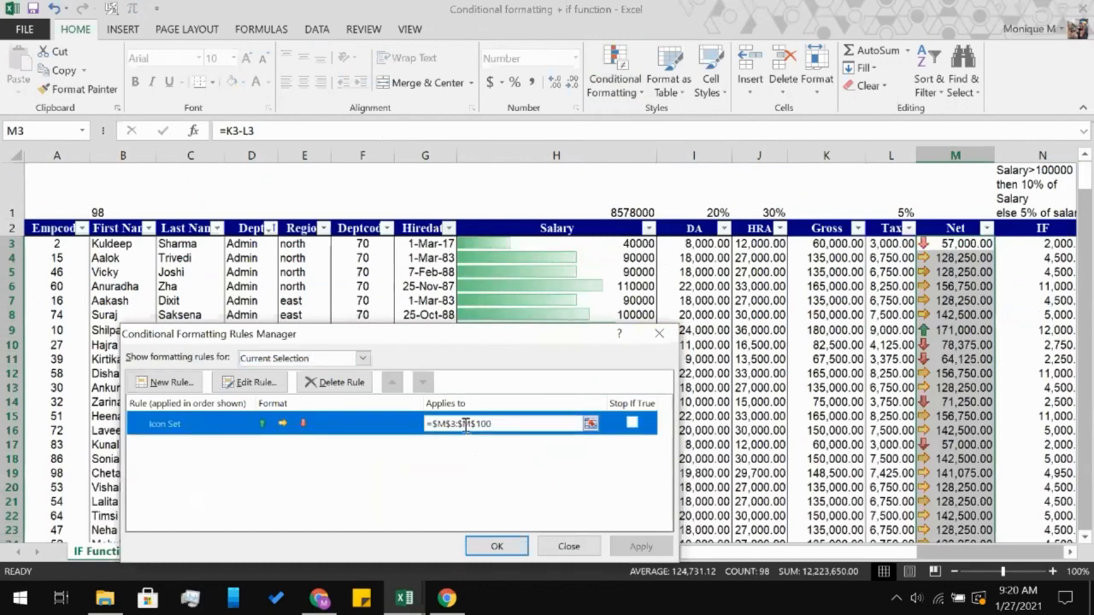
click(248, 389)
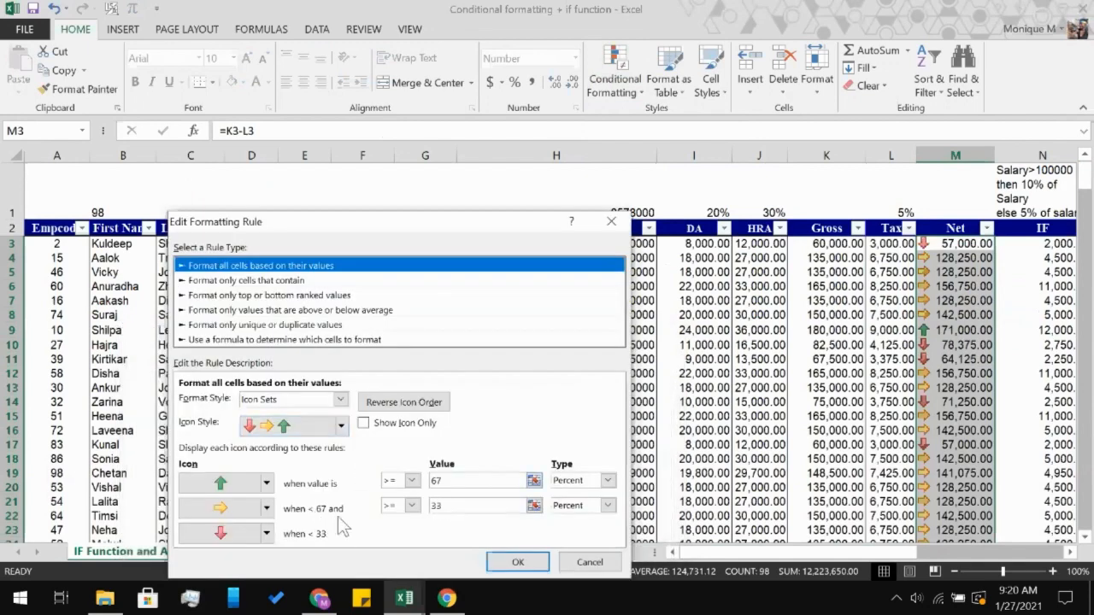
- Change the threshold type of both the upper and middle icons from percent to Number
click(464, 483)
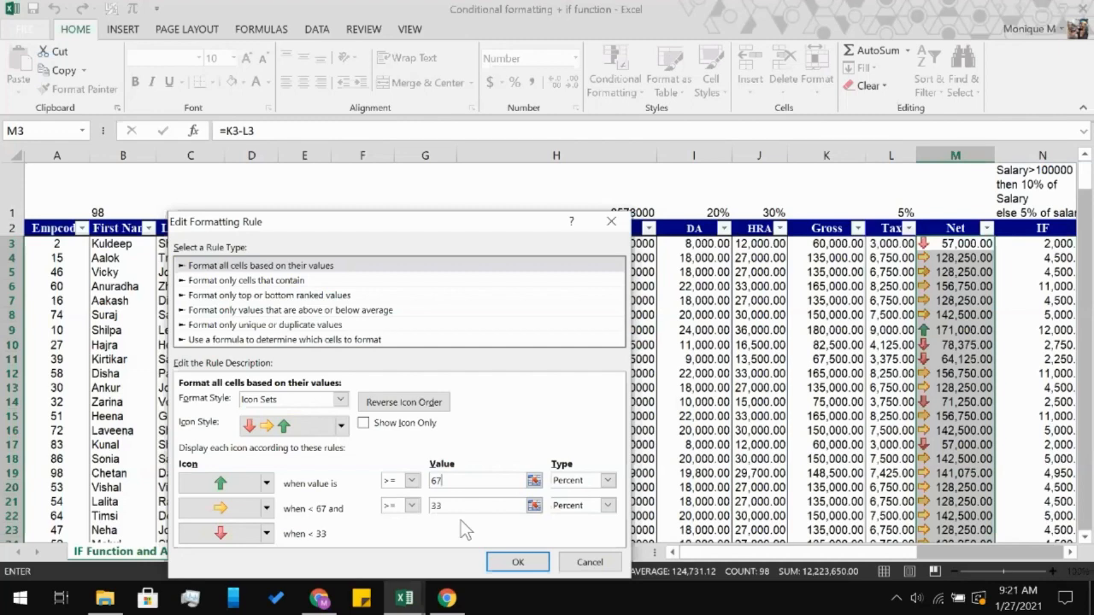
click(607, 481)
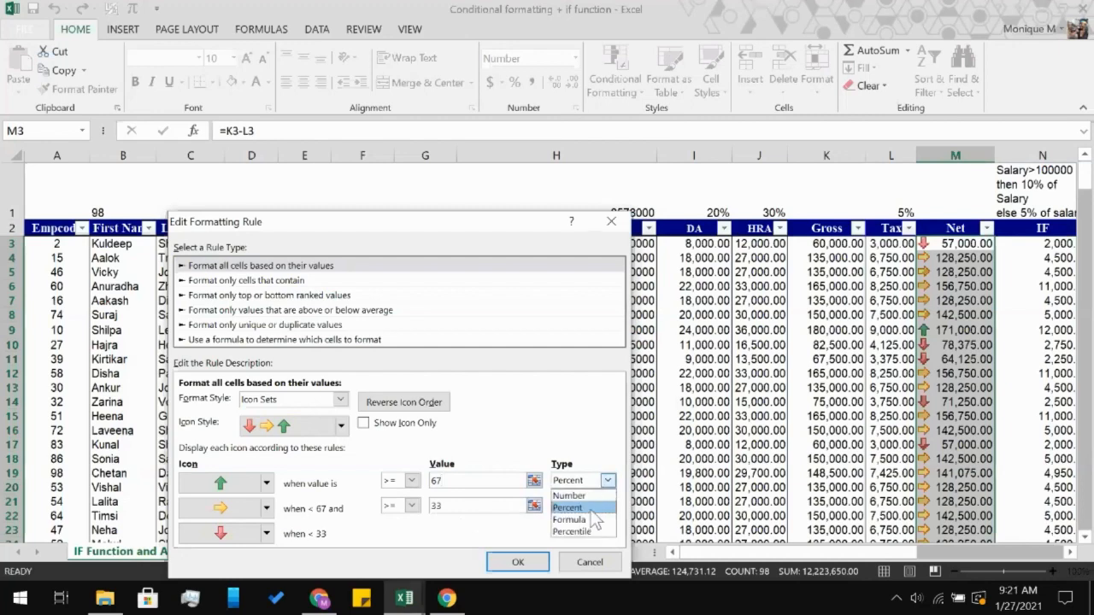
click(589, 493)
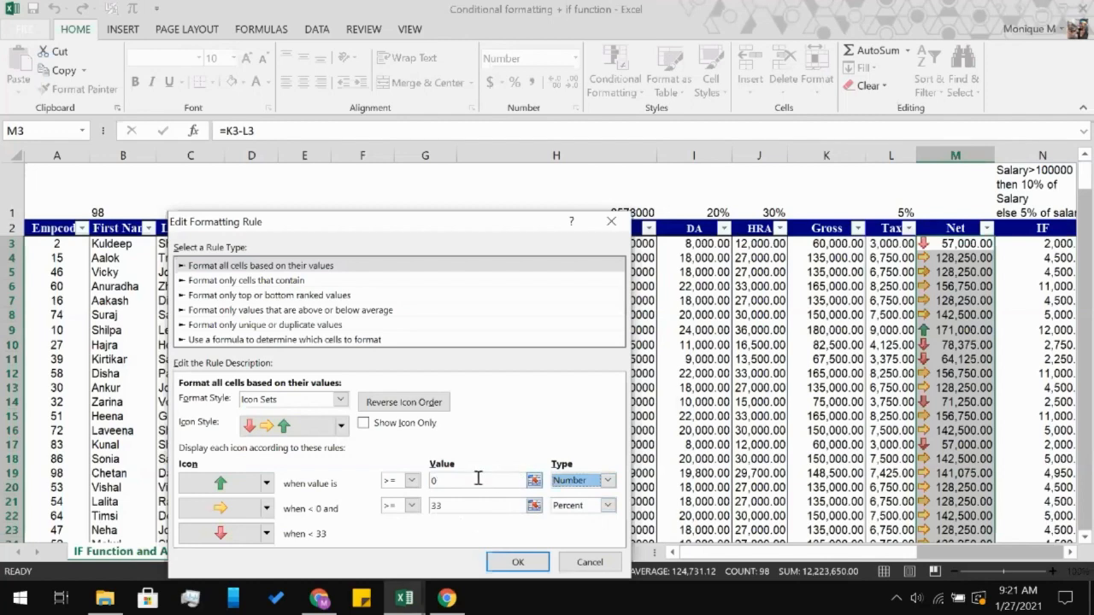
click(569, 511)
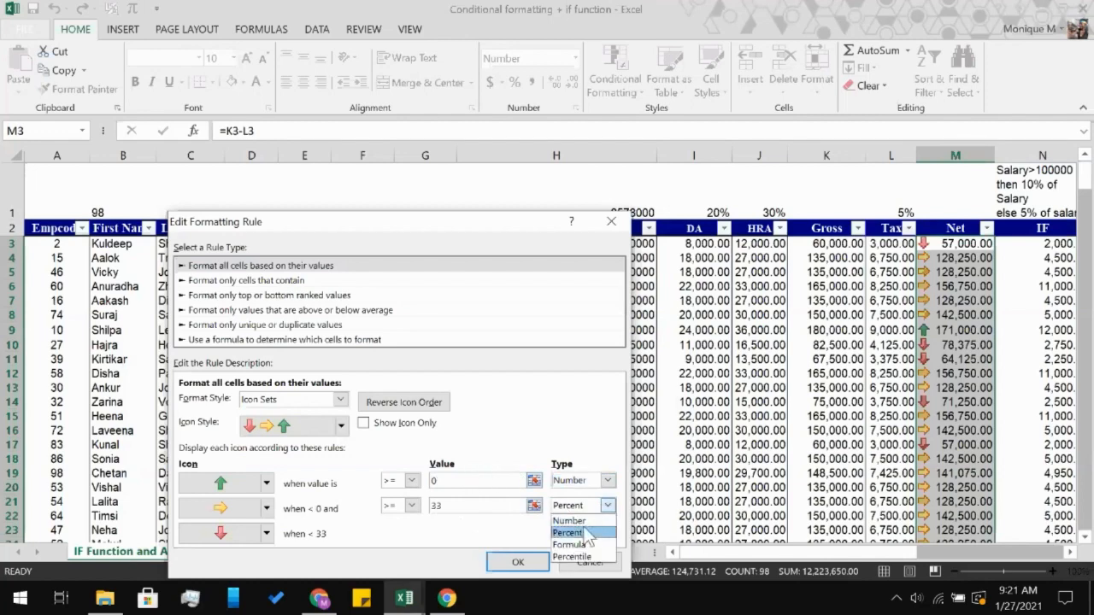
click(588, 521)
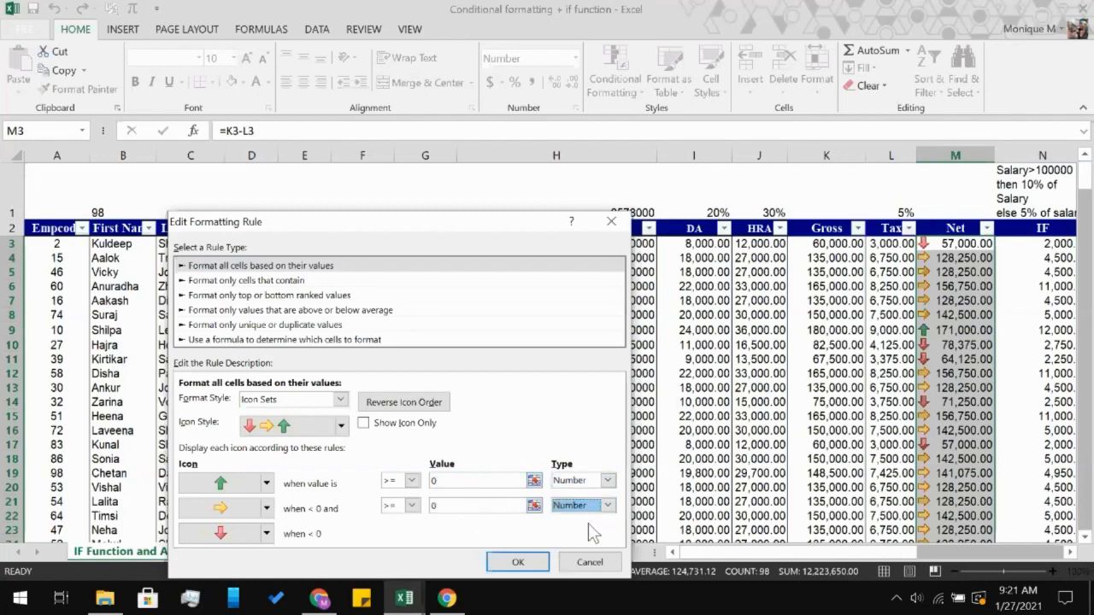
- Set the upper icon's threshold to 150000 and the middle icon's threshold to 100000
click(468, 482)
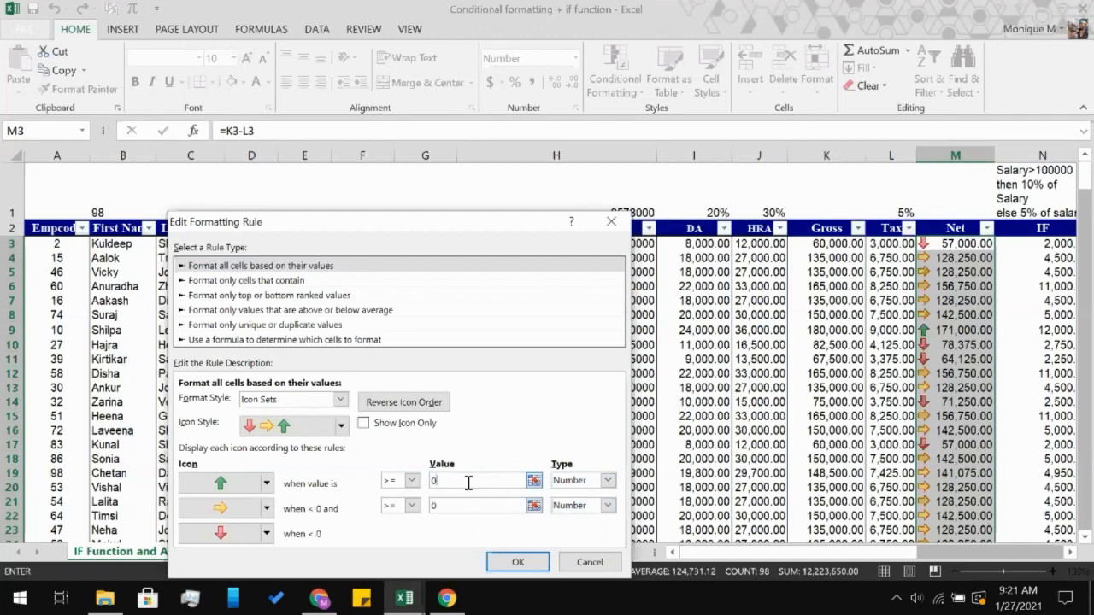
key(BackSpace)
text(150000)
click(456, 505)
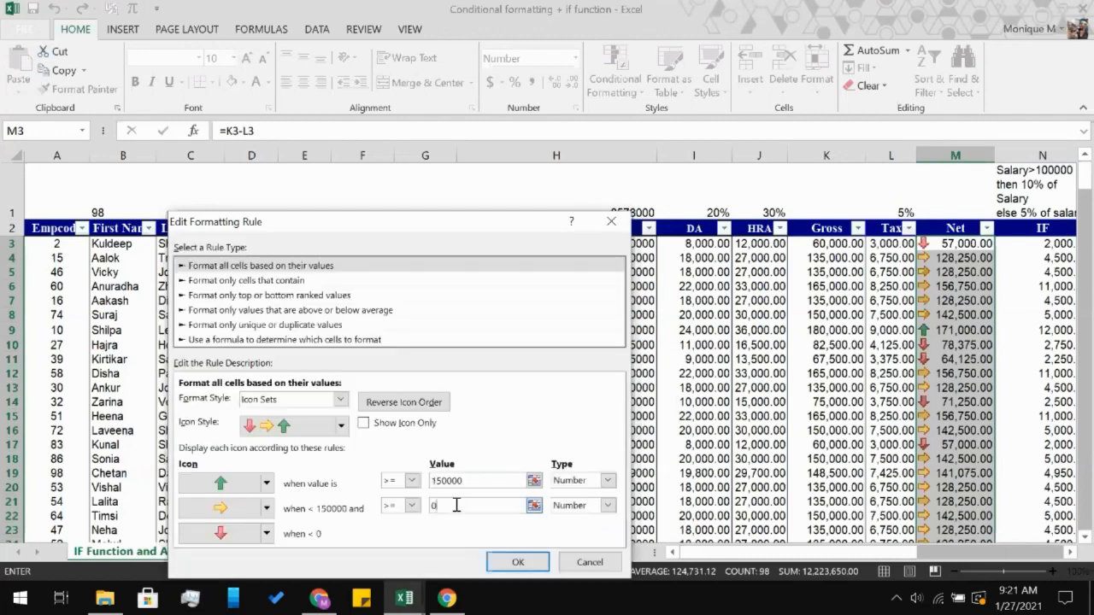
key(BackSpace)
text(100000)
- Replace the three arrows with green, yellow and red rimmed traffic lights, from highest to lowest range, and apply the edited rule
click(267, 484)
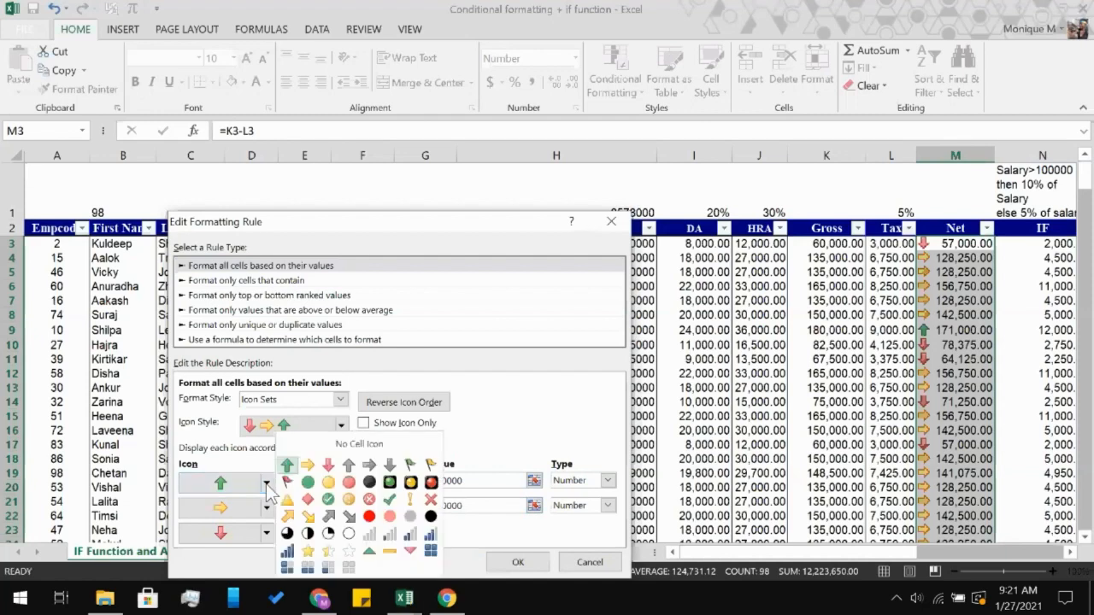
click(390, 481)
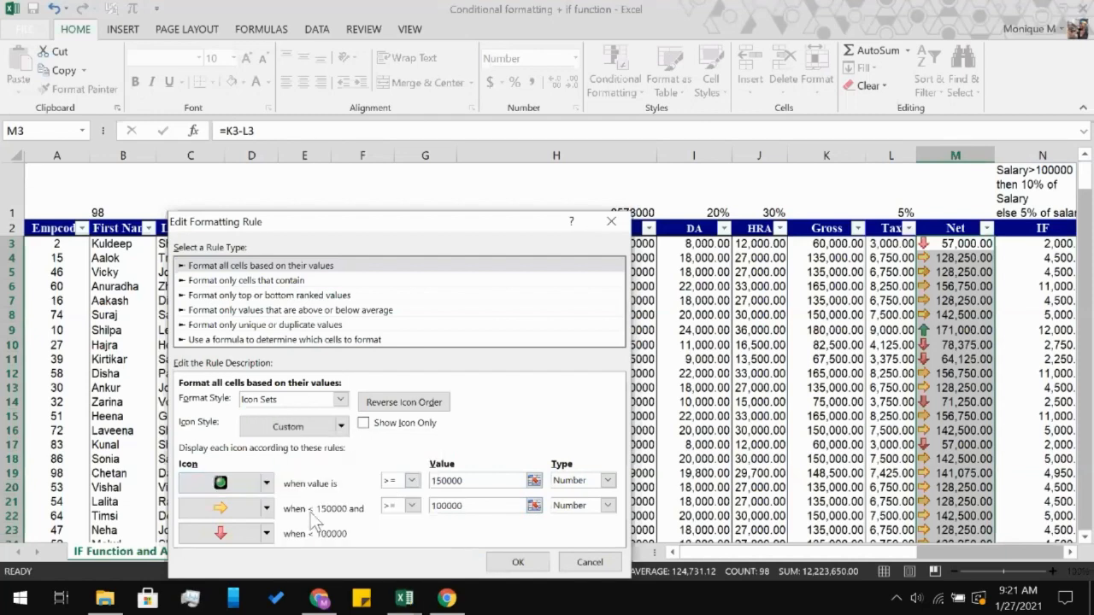
click(267, 509)
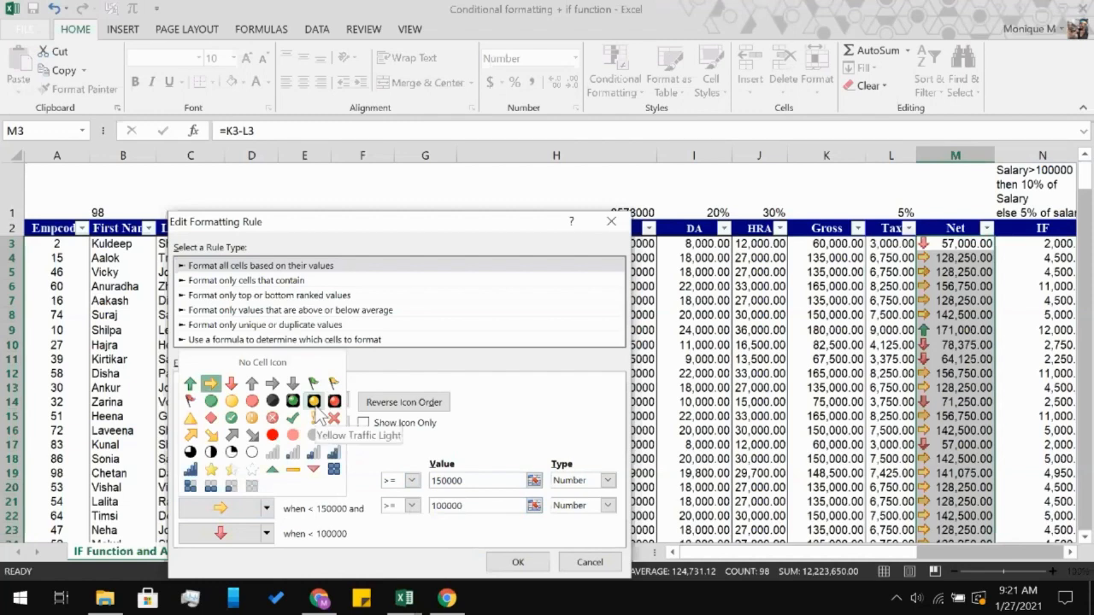
click(314, 401)
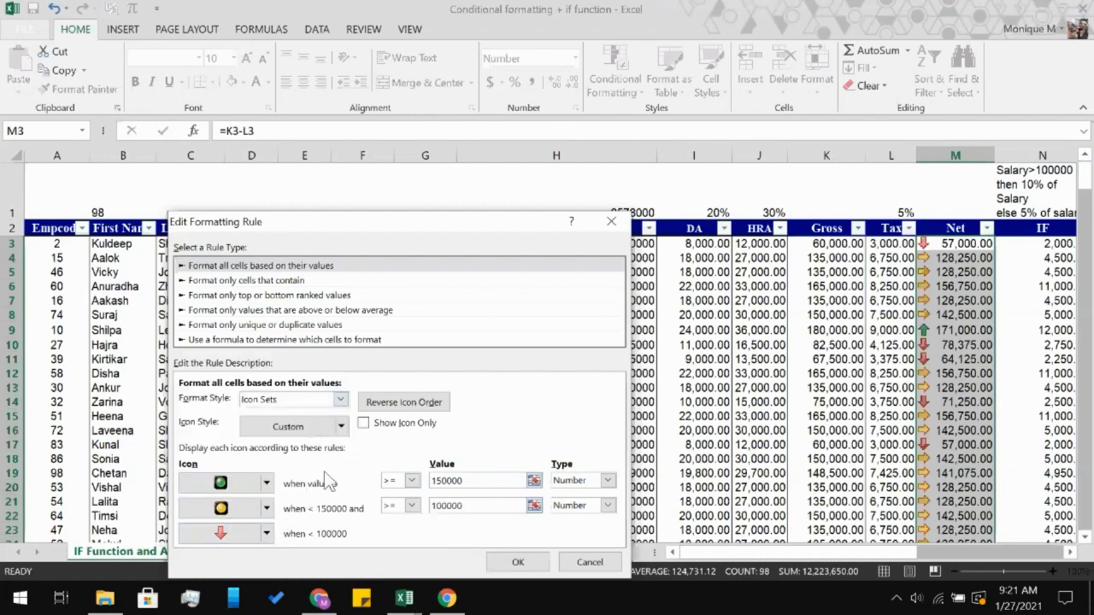
click(267, 533)
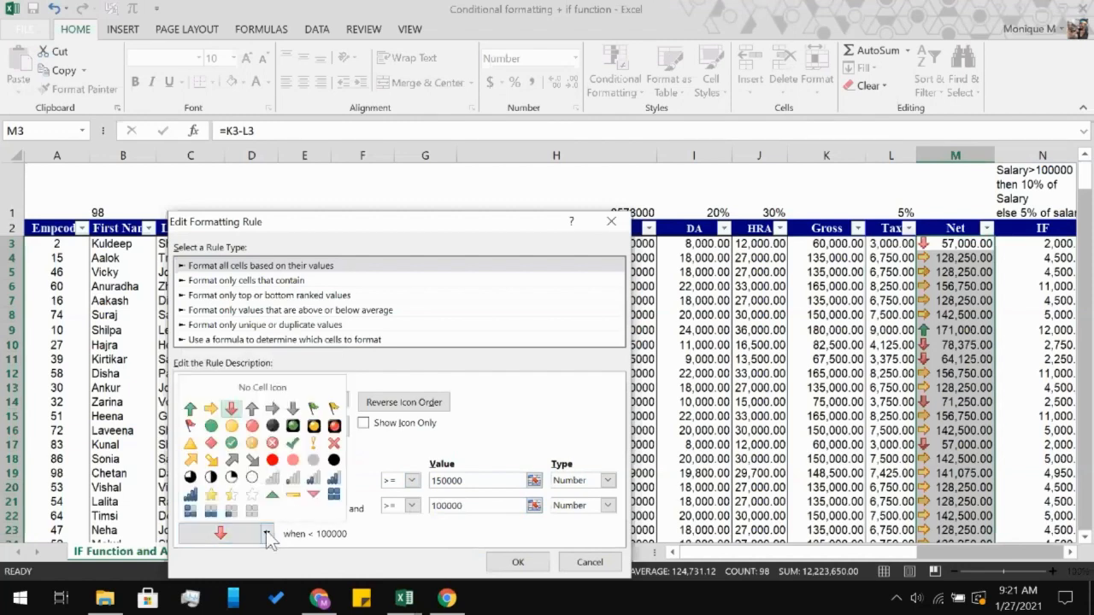
click(333, 425)
click(494, 568)
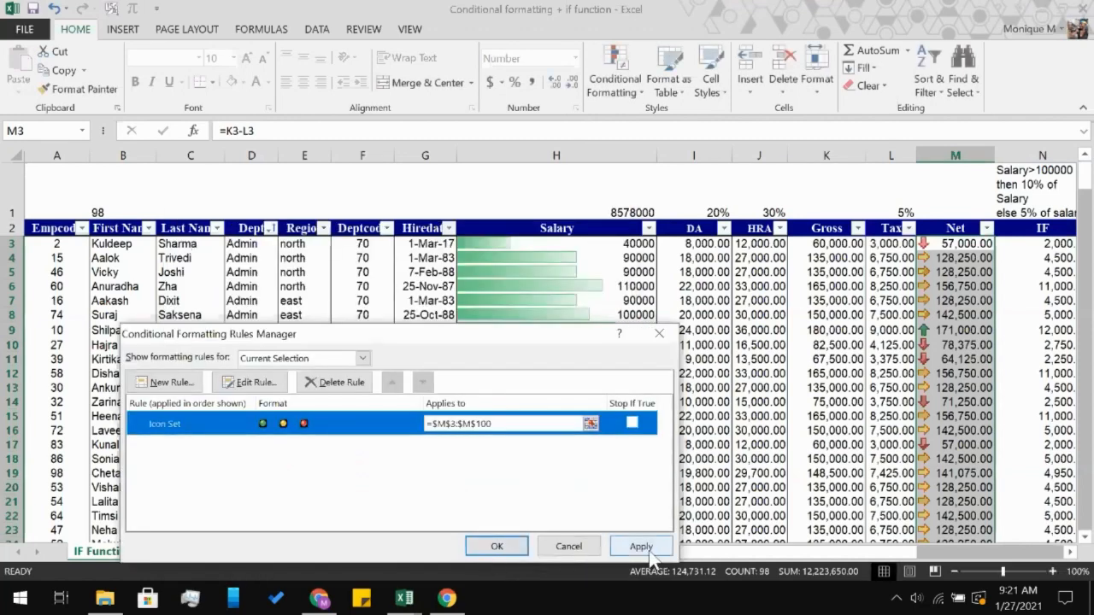
click(520, 545)
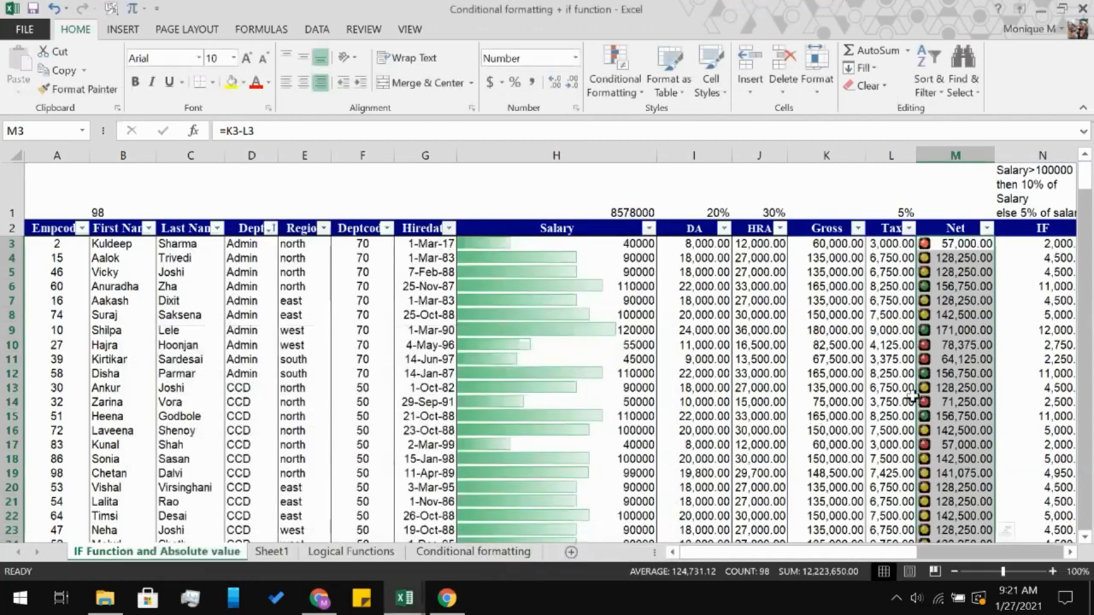
- Examine the traffic light icons throughout the Net column against the 150000 and 100000 thresholds
click(978, 390)
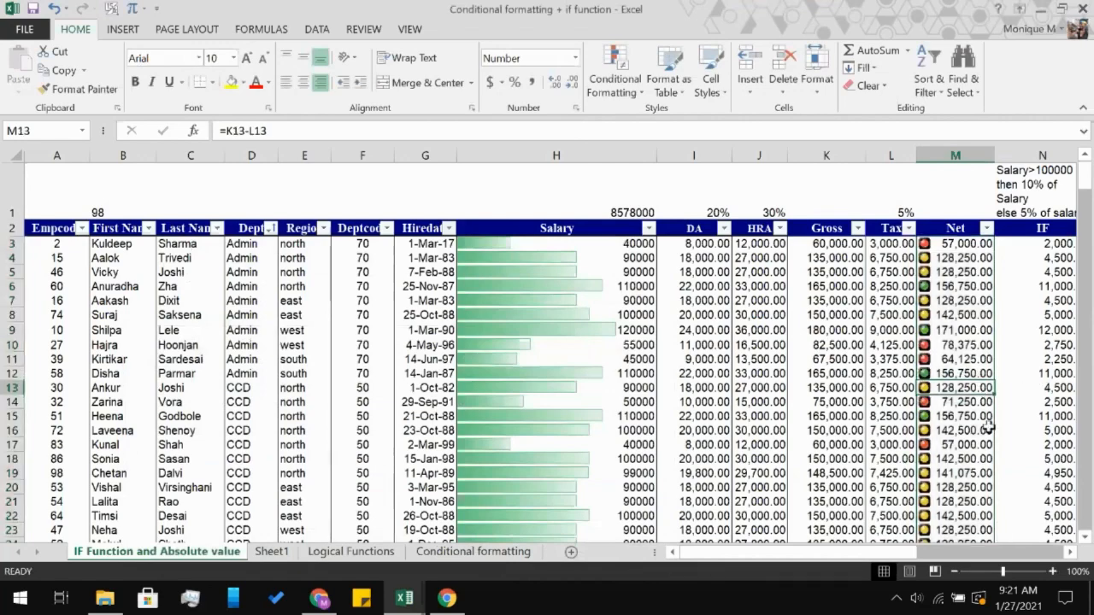
scroll(987, 427, down, 9)
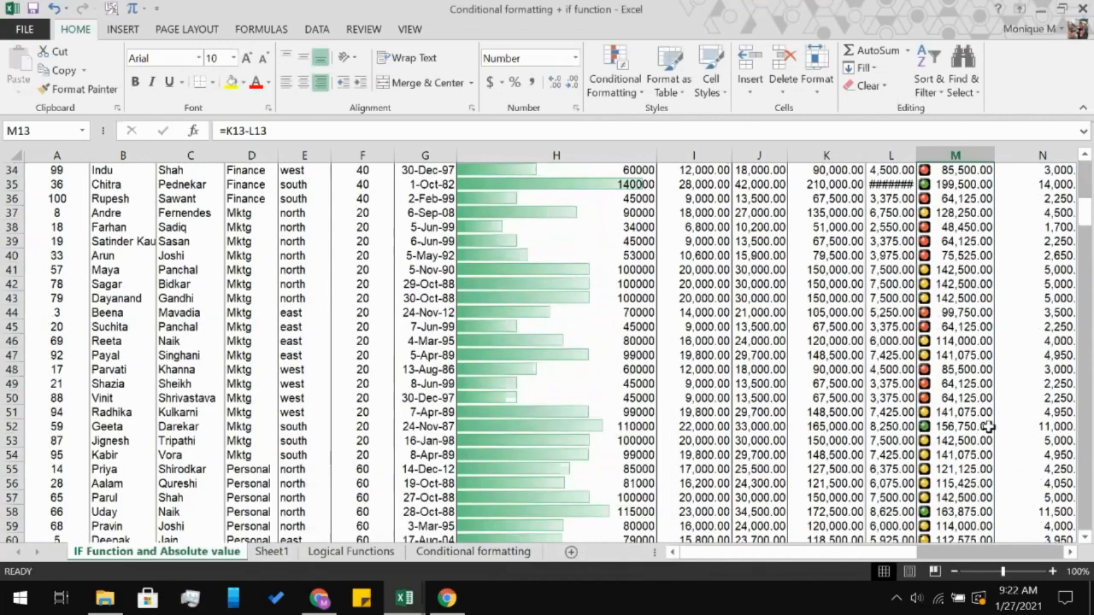
scroll(987, 428, down, 6)
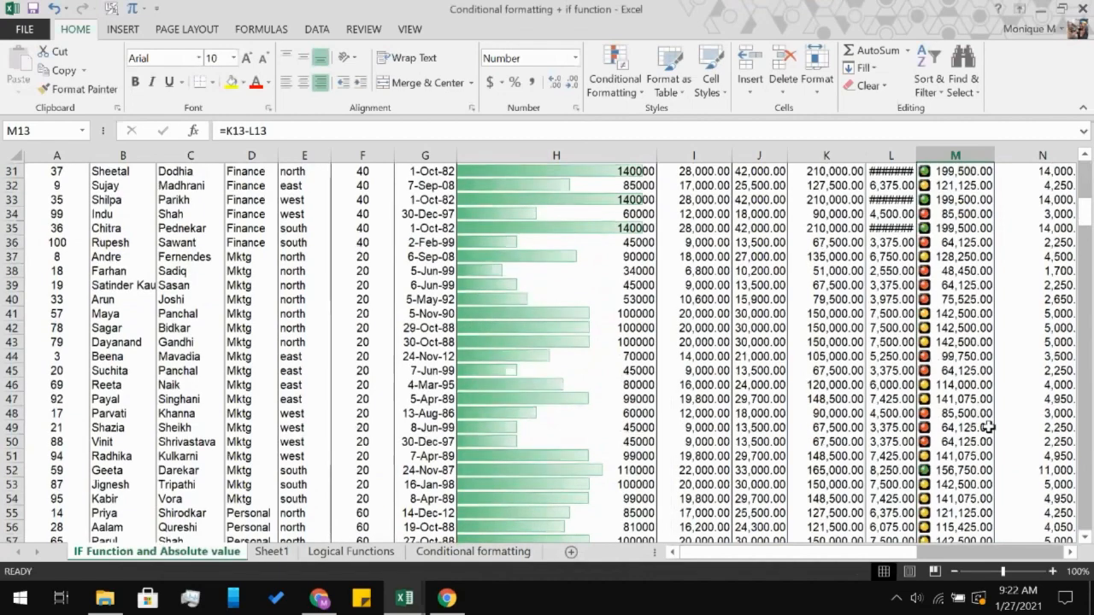
scroll(987, 427, down, 14)
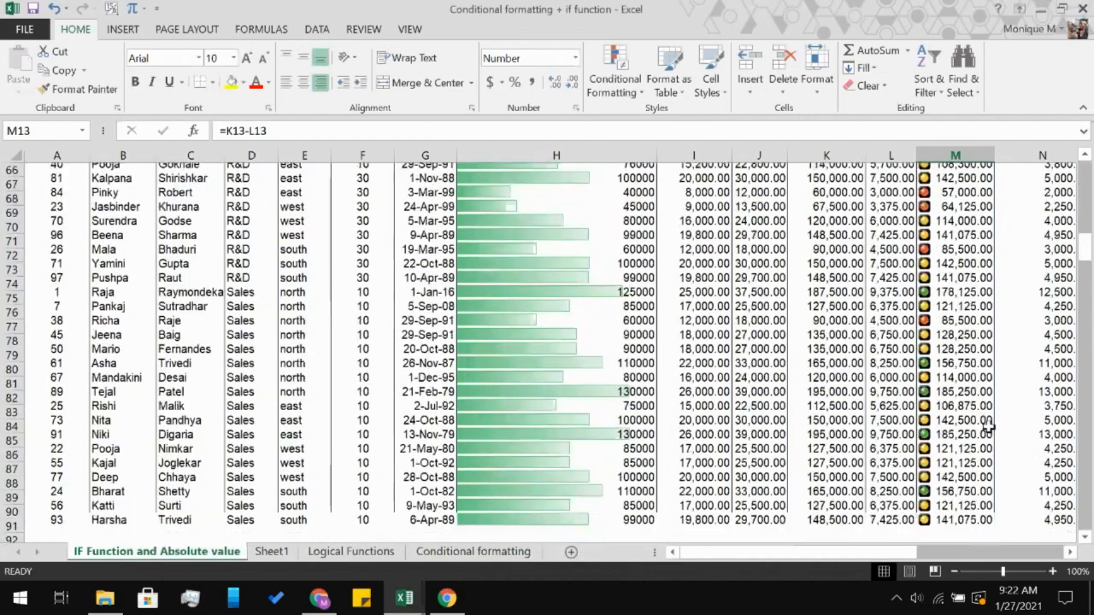
scroll(987, 427, up, 9)
scroll(989, 428, up, 20)
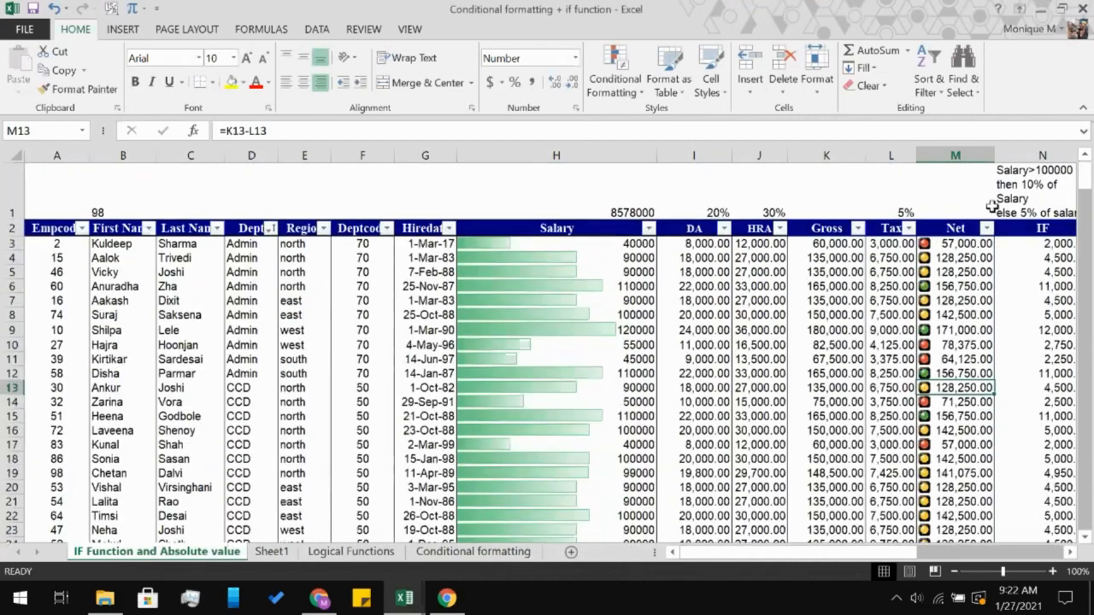
click(973, 286)
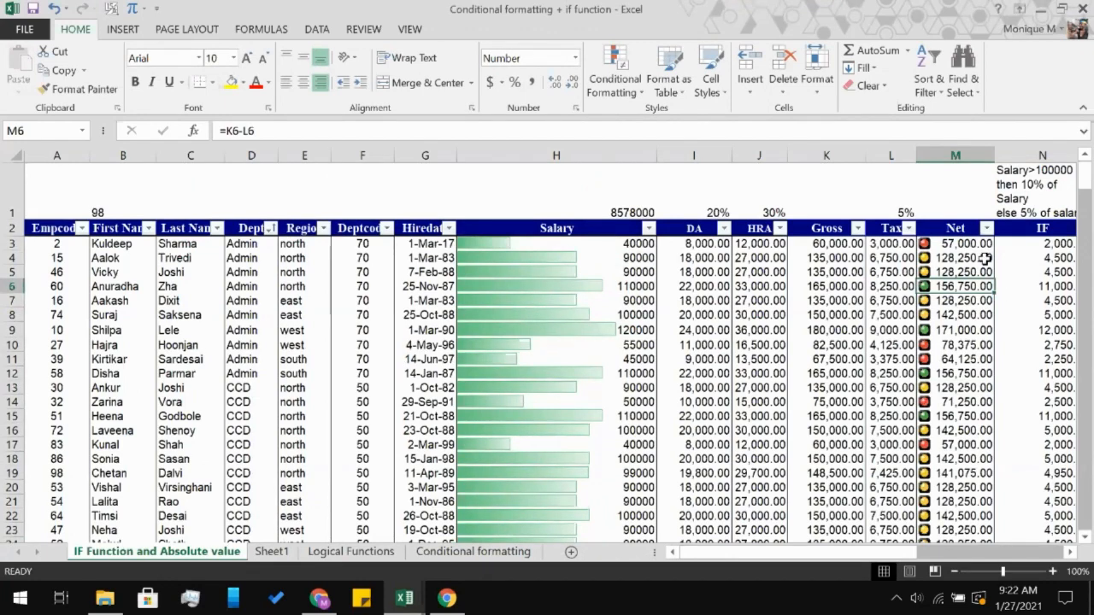
click(967, 358)
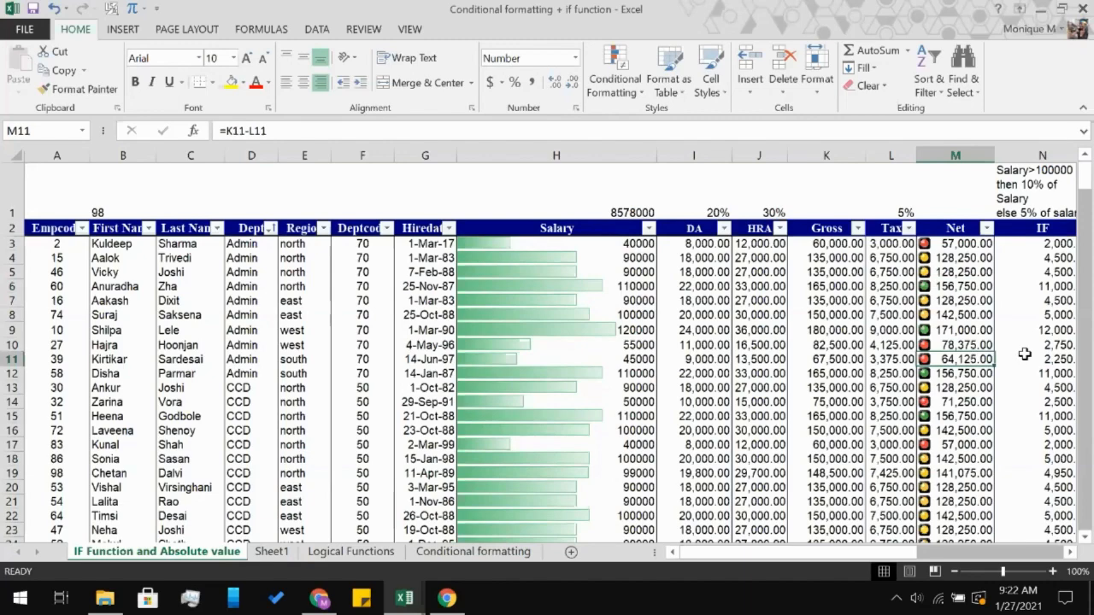
scroll(1024, 354, down, 7)
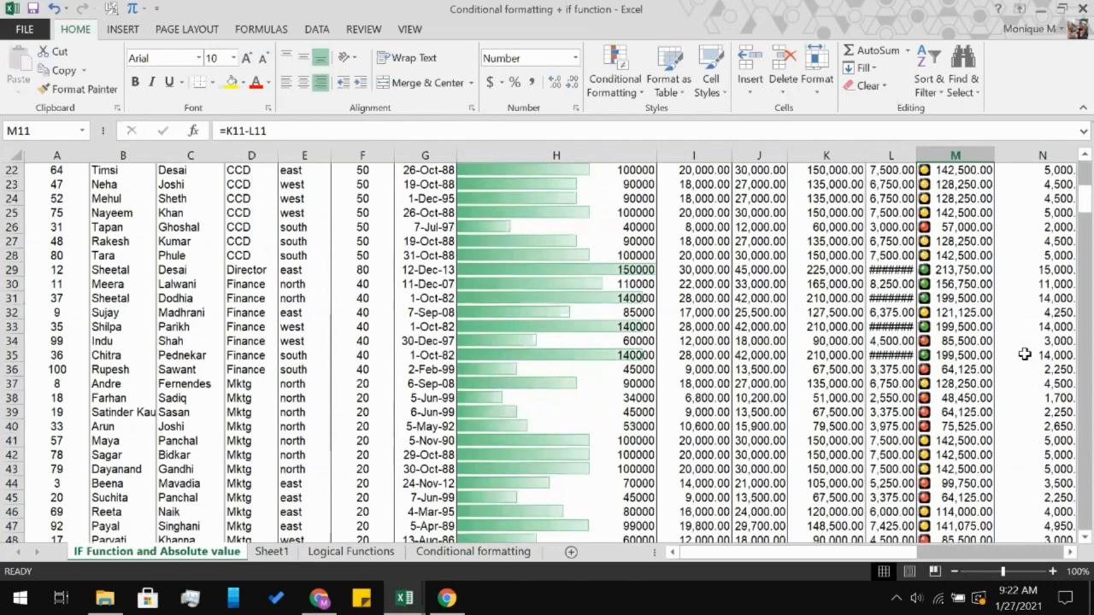
scroll(1024, 353, up, 7)
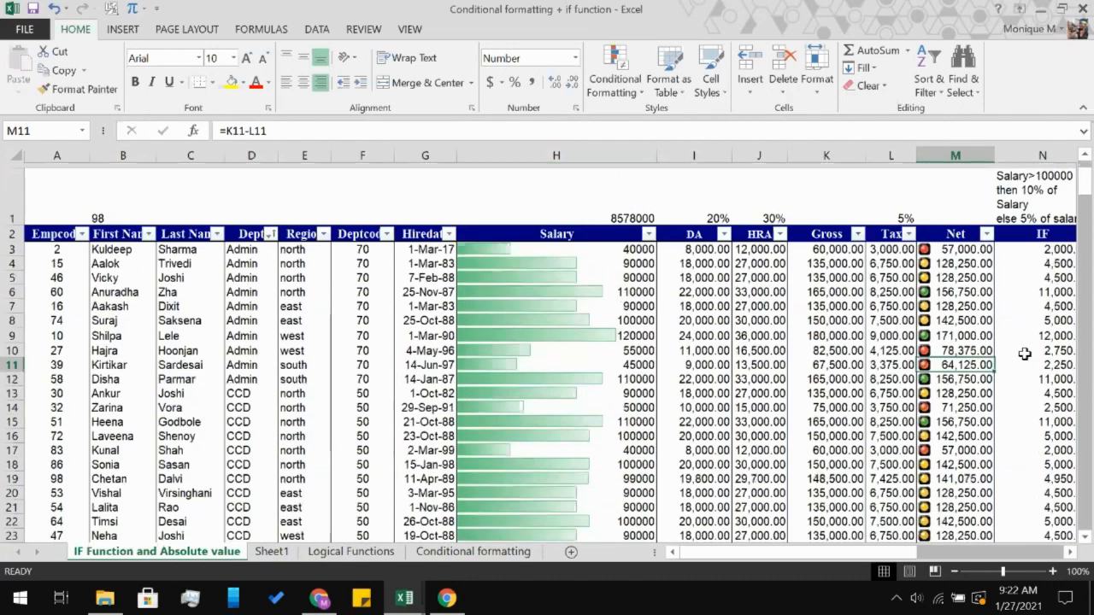
- Filter the Net column by cell icon to show only the rows with the green traffic light
click(986, 229)
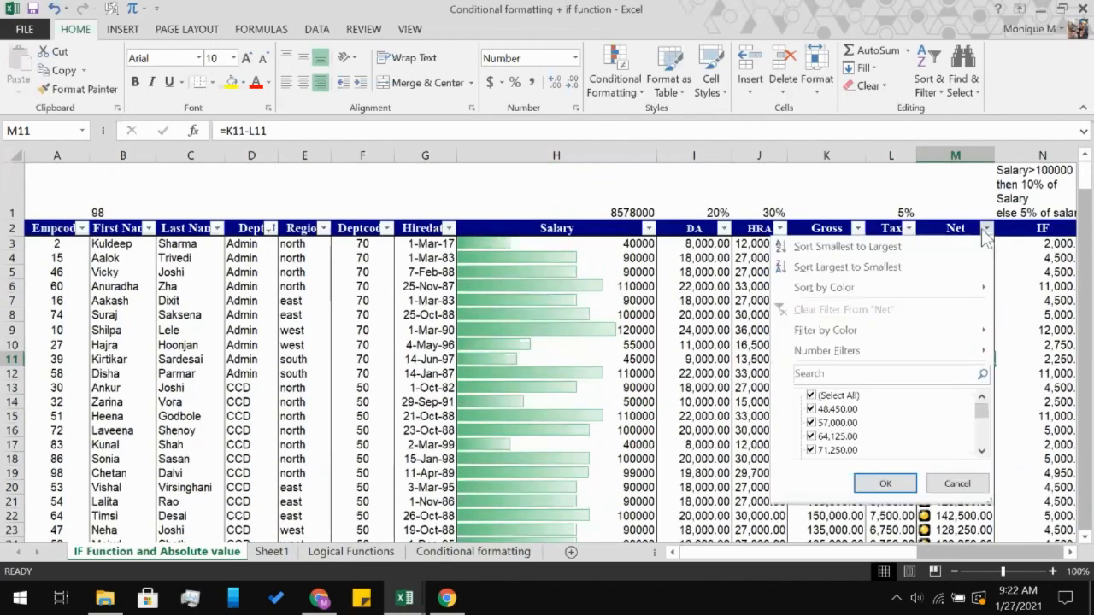
mouse_move(948, 332)
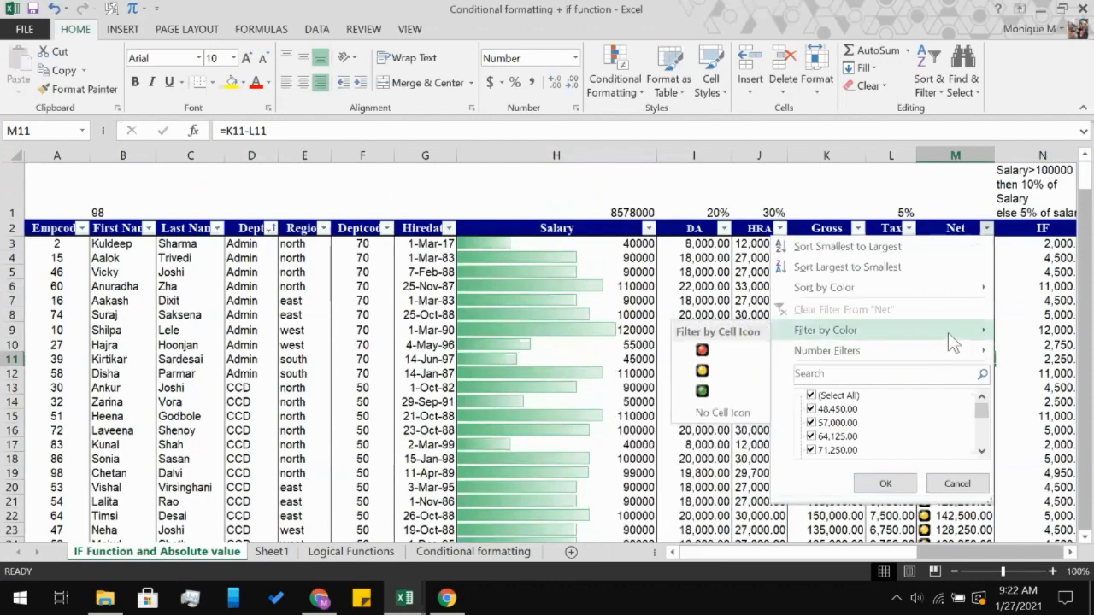
click(721, 391)
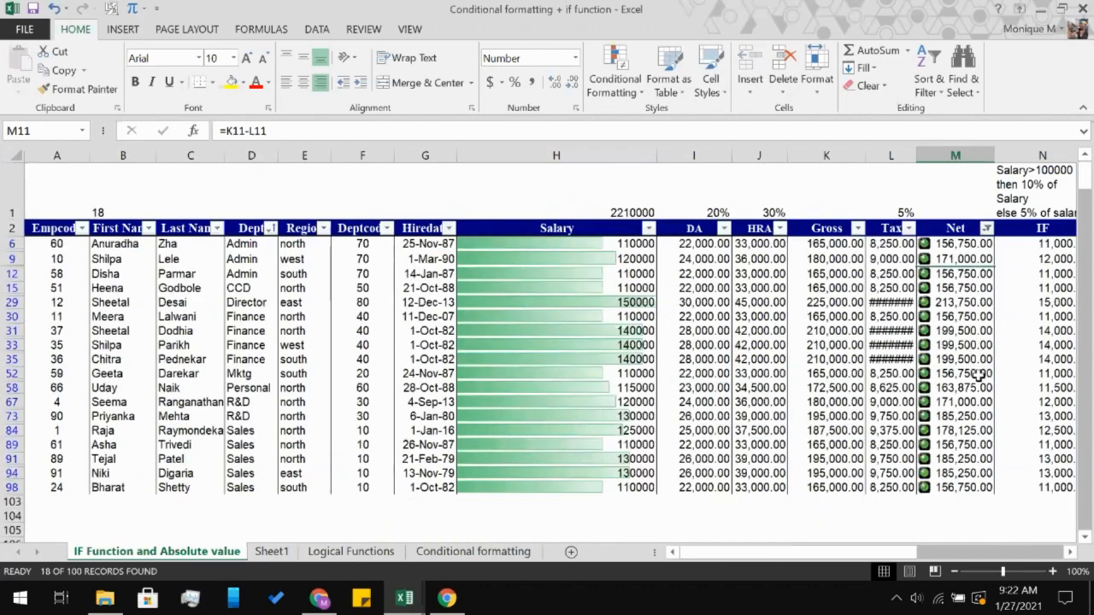
scroll(974, 377, down, 1)
scroll(965, 378, up, 1)
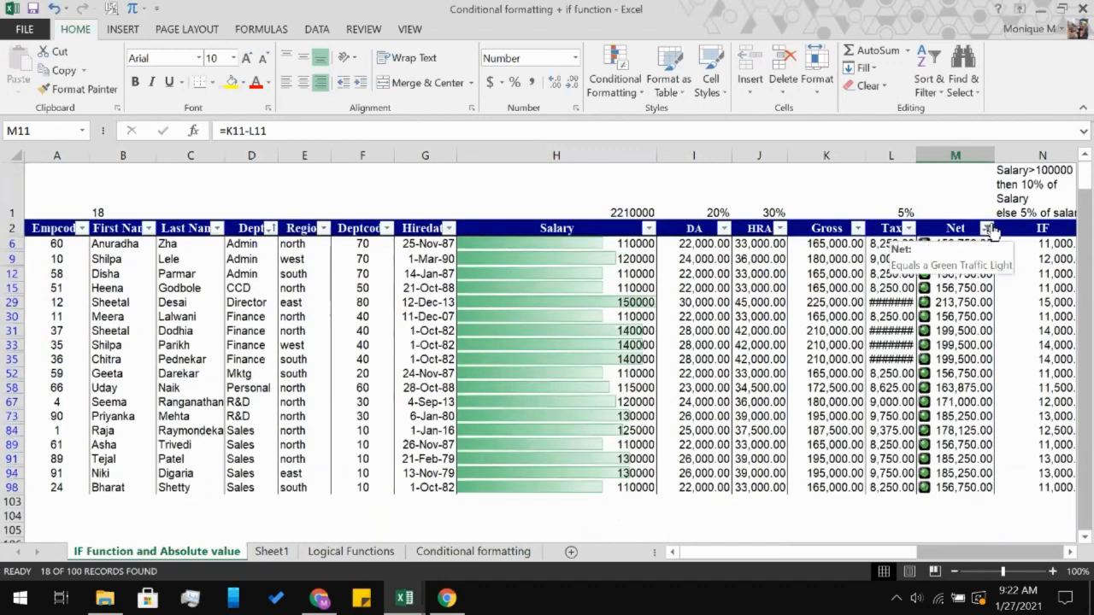
- Switch the Net column's icon filter to the yellow traffic light and review the filtered rows down to the last record
click(988, 228)
mouse_move(860, 334)
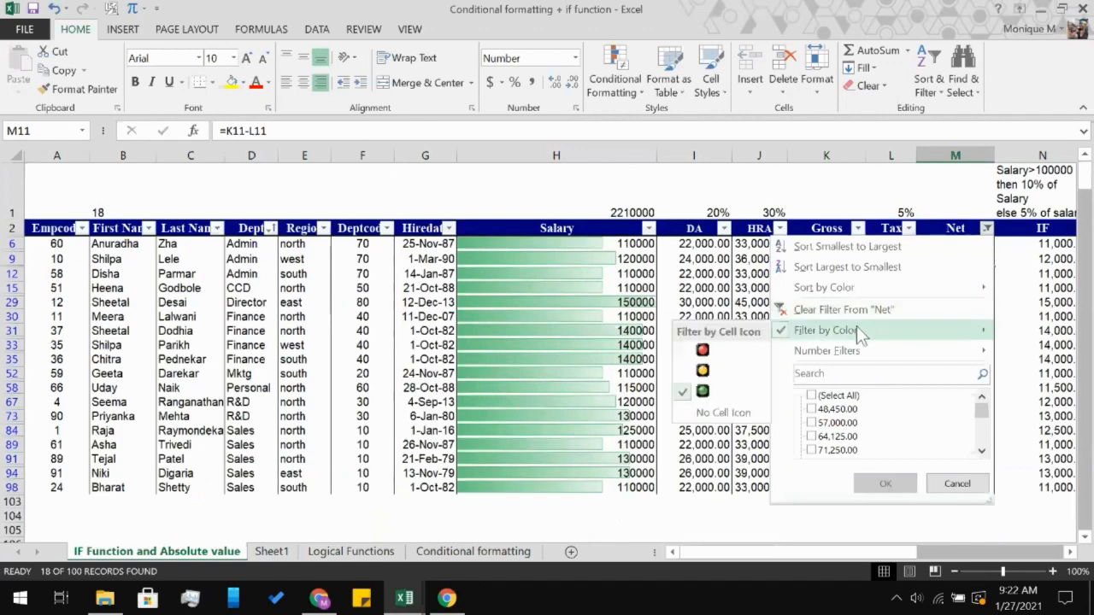
click(756, 371)
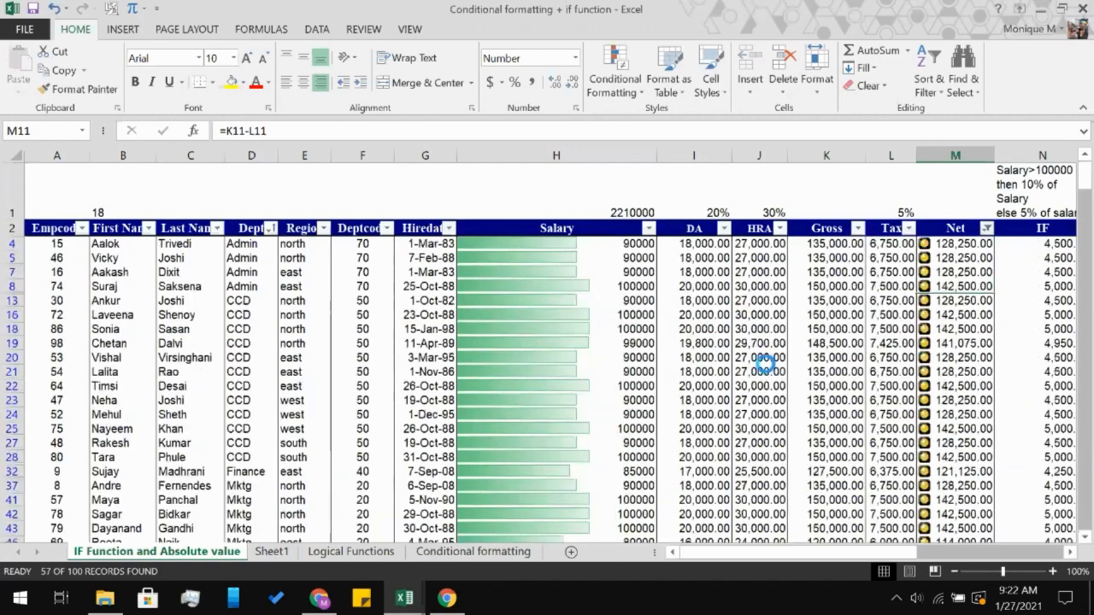
scroll(957, 391, down, 20)
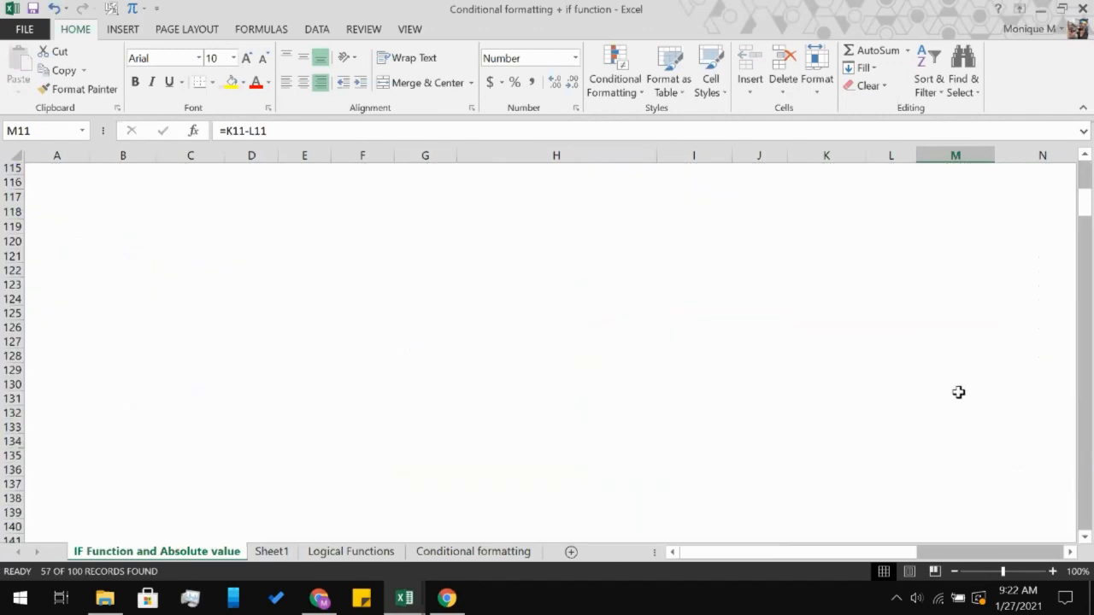
scroll(957, 391, up, 8)
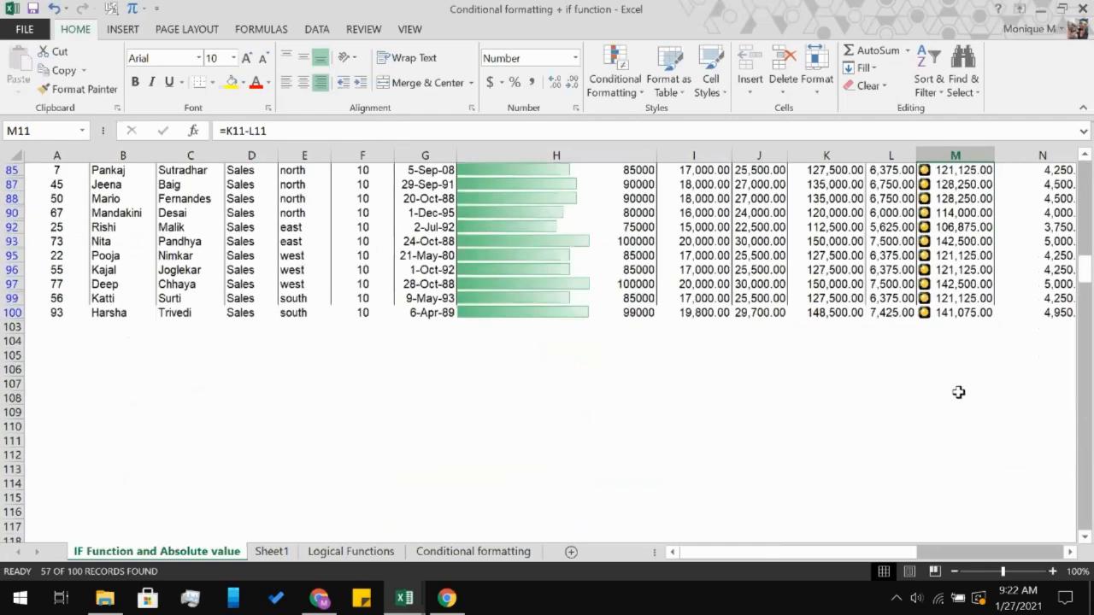
scroll(958, 391, up, 15)
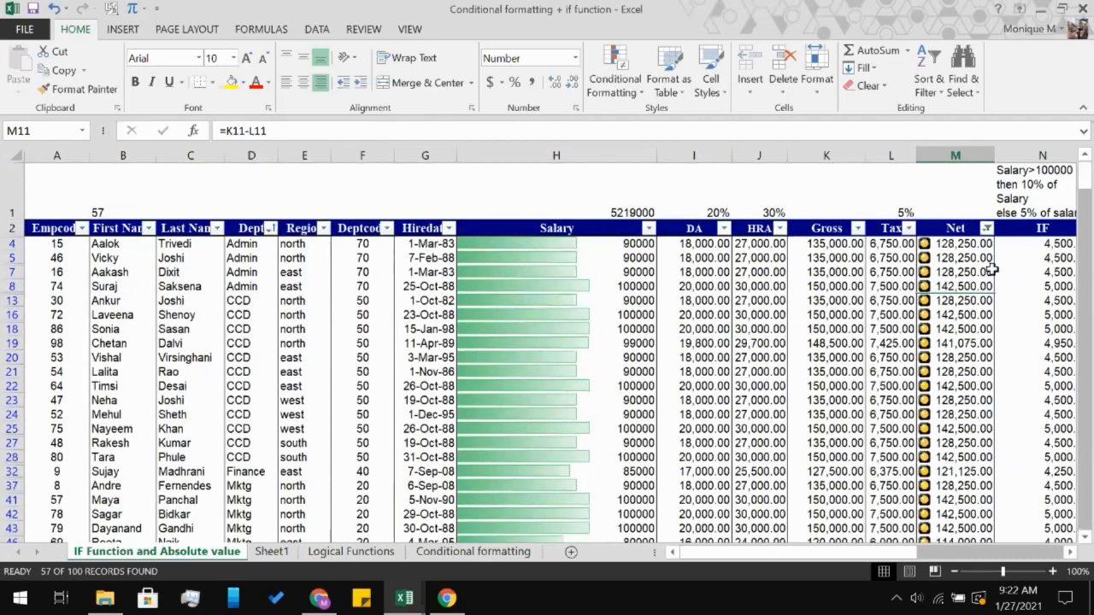
- Filter the Net column by the red traffic light icon, and clear the Net filter after reviewing the rows
click(987, 228)
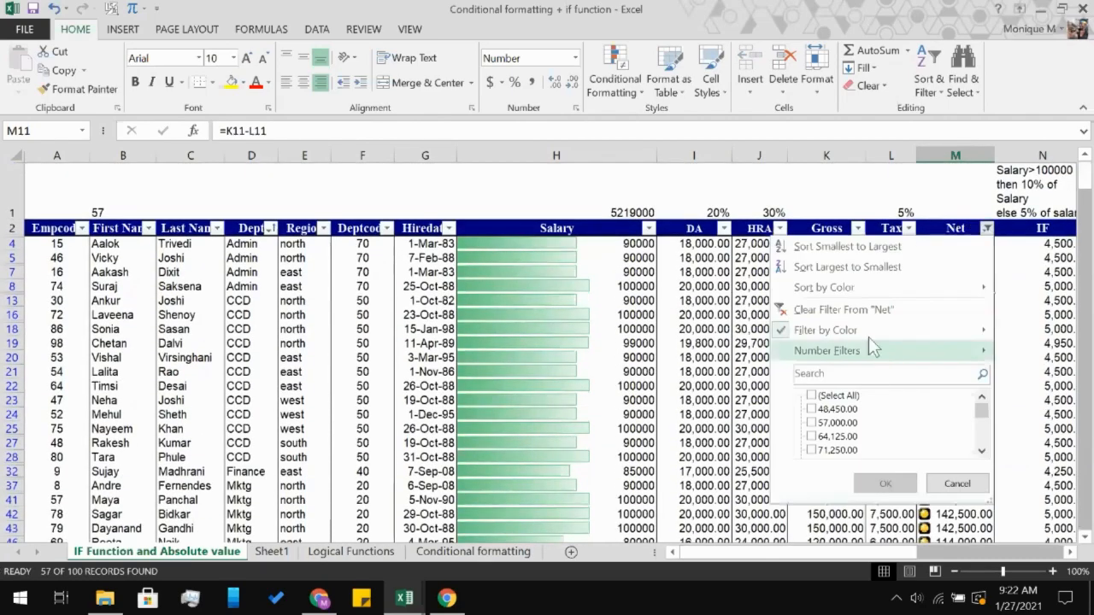
mouse_move(868, 330)
click(747, 349)
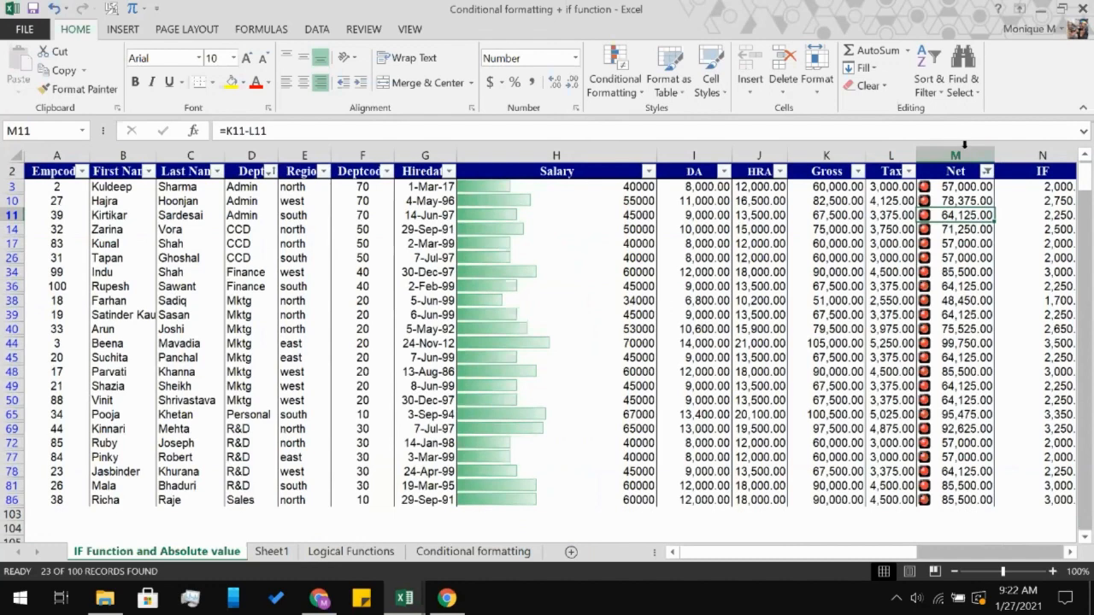
click(986, 170)
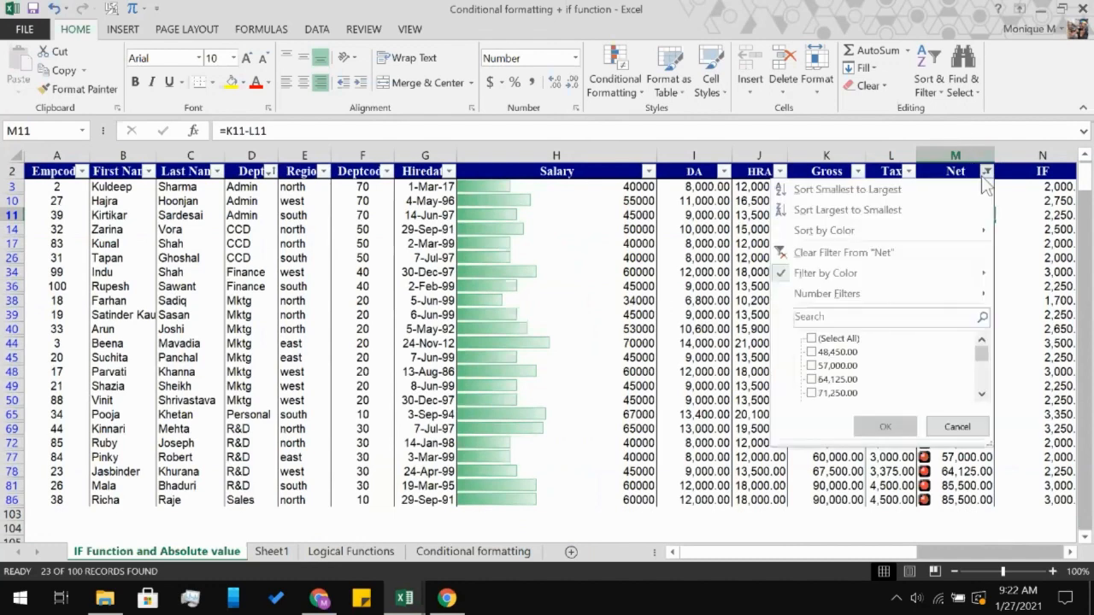
click(812, 254)
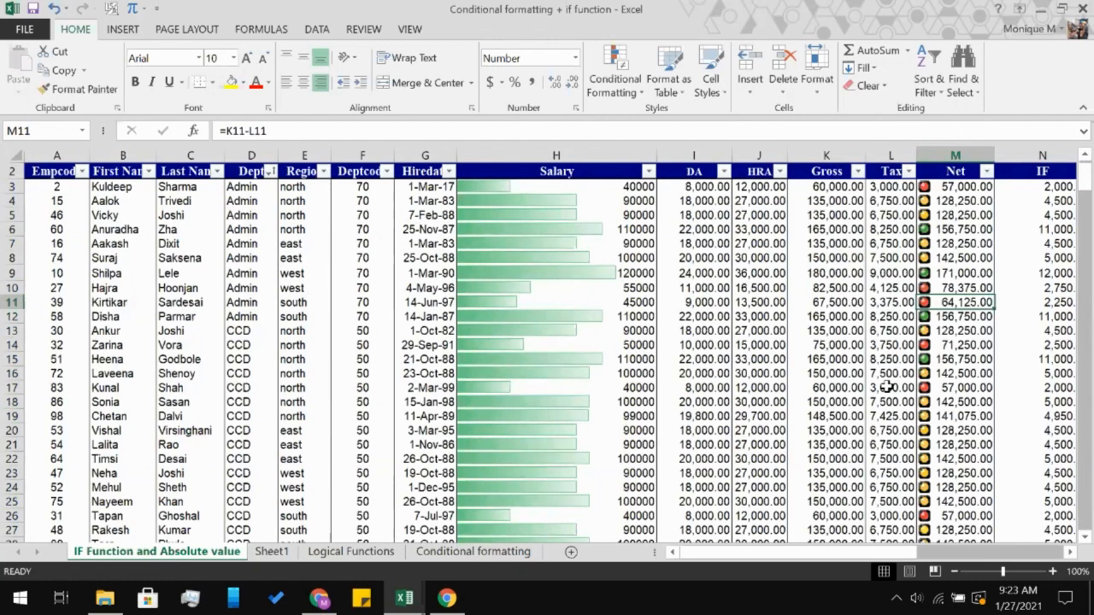
- Select the Net values from M3 to M100, apply the coloured four-arrow icon set to them and check the column
click(950, 201)
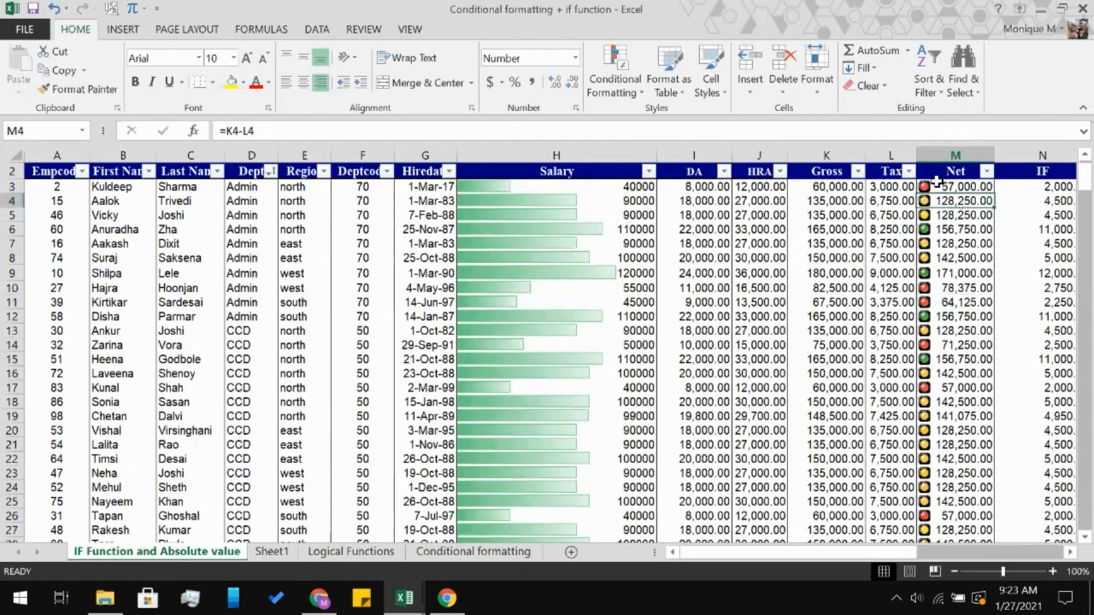
click(937, 182)
scroll(949, 497, down, 10)
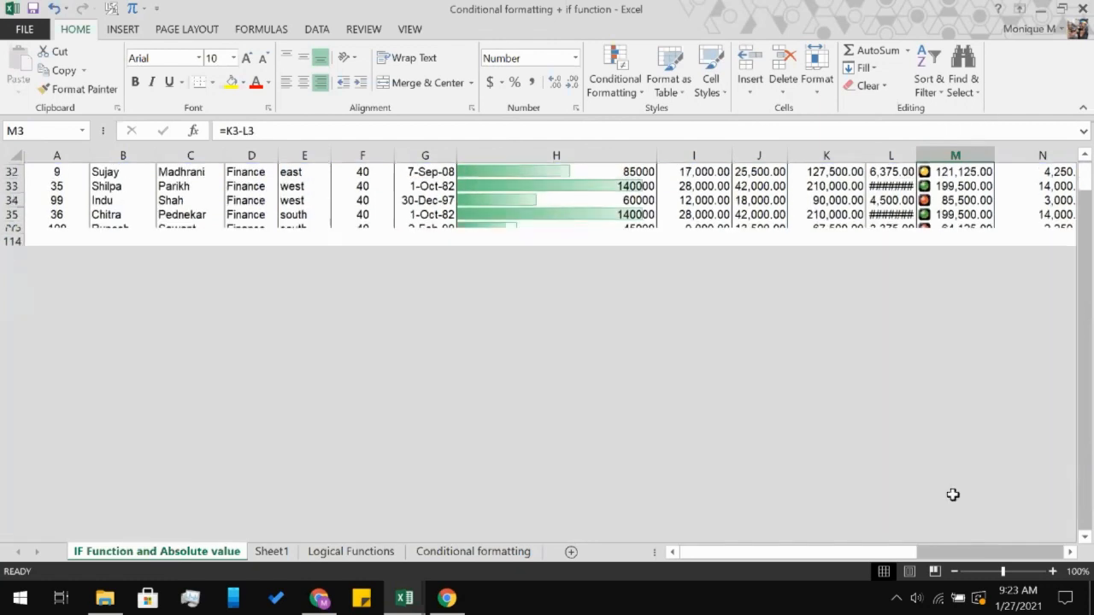
scroll(953, 495, down, 19)
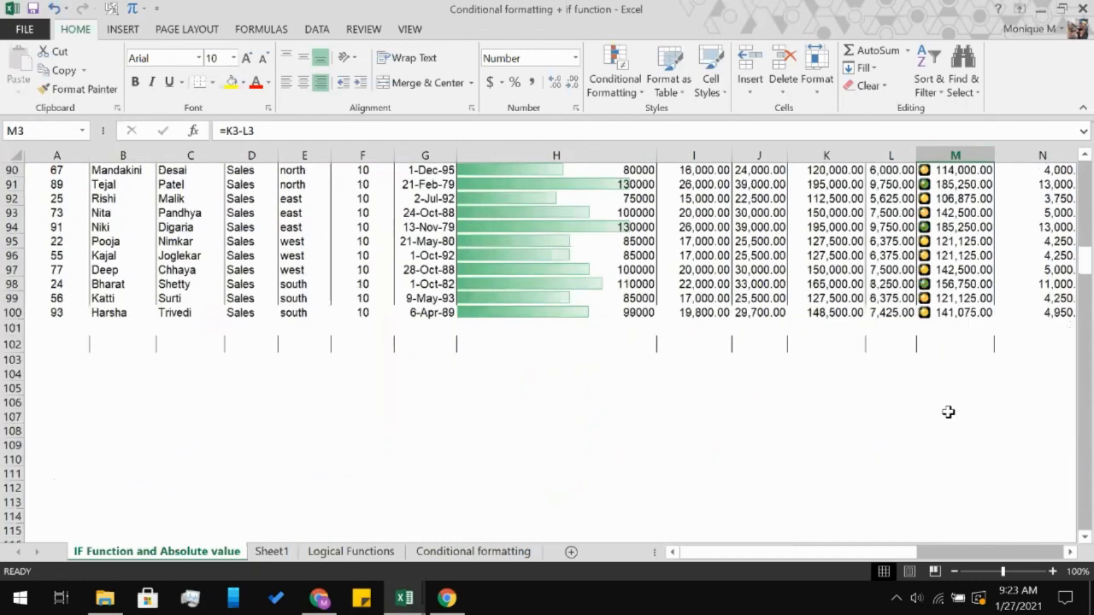
key(Right)
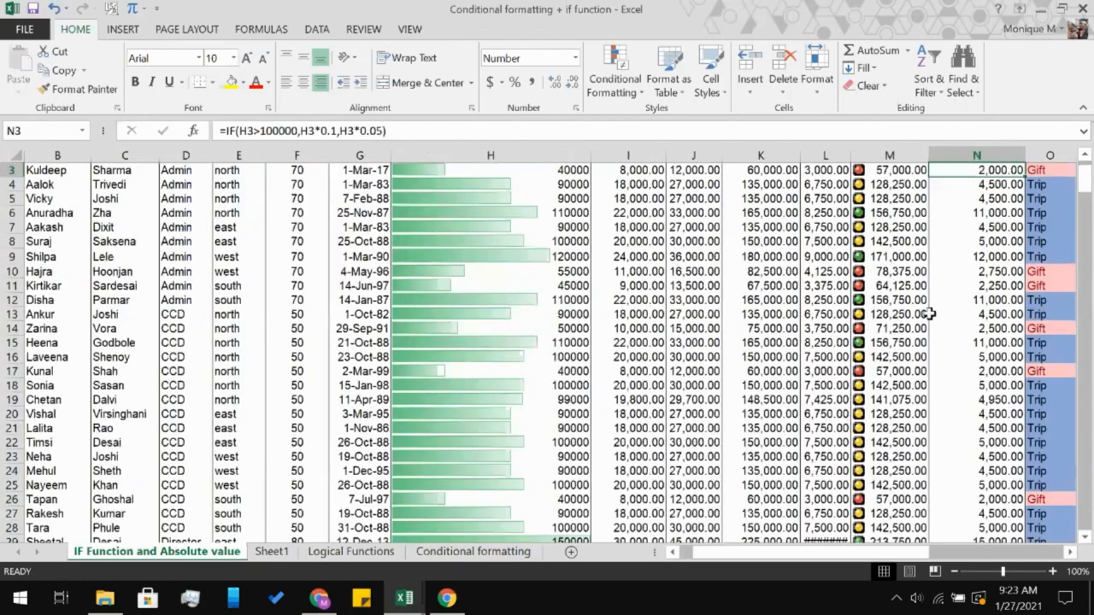
scroll(872, 380, down, 7)
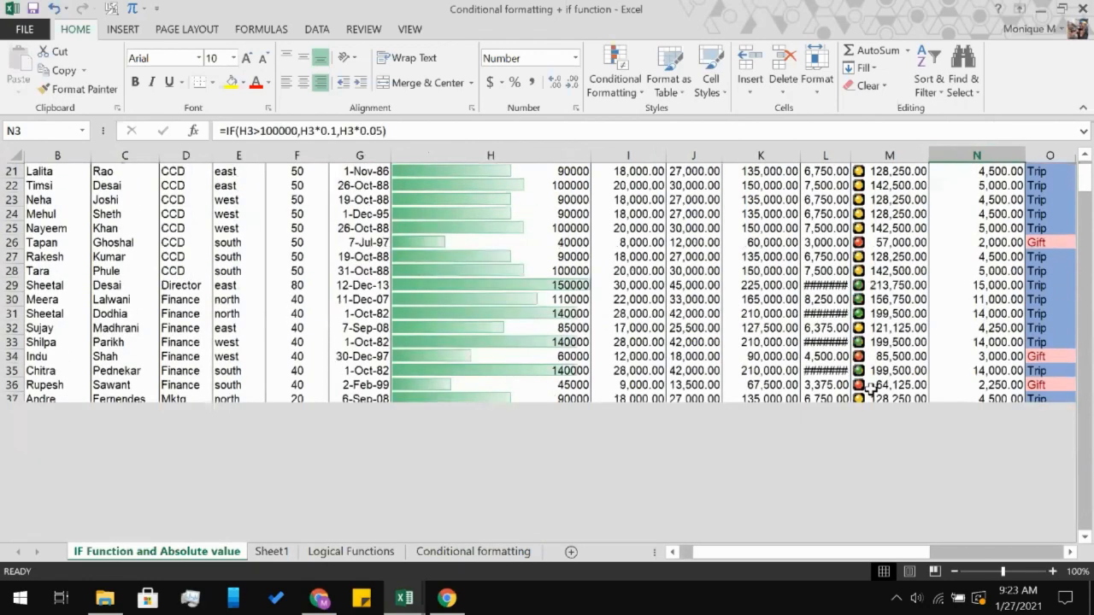
key(Left)
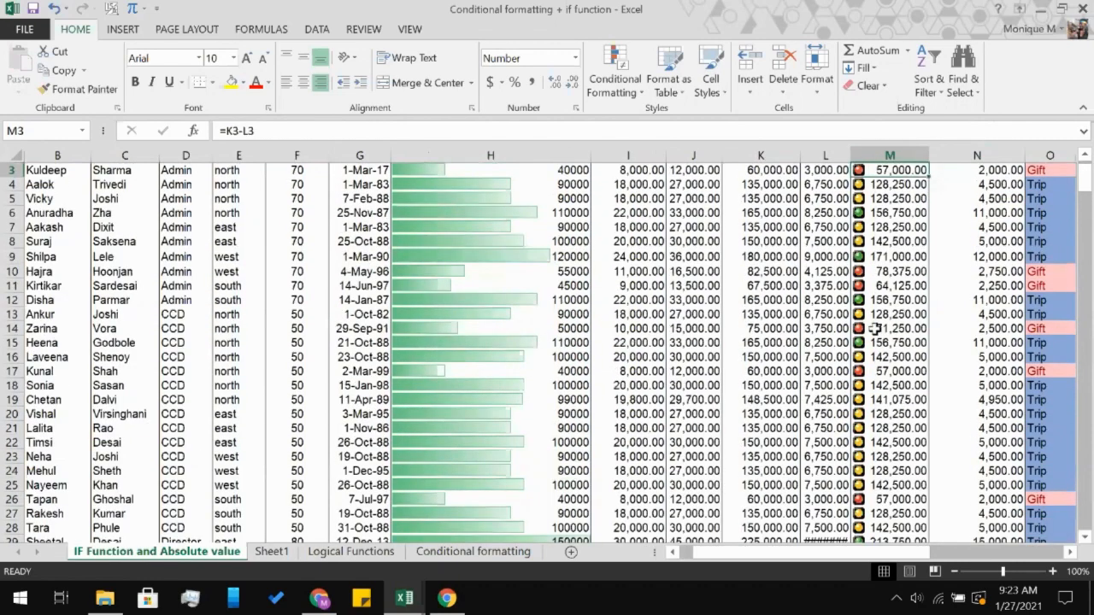
scroll(876, 328, down, 20)
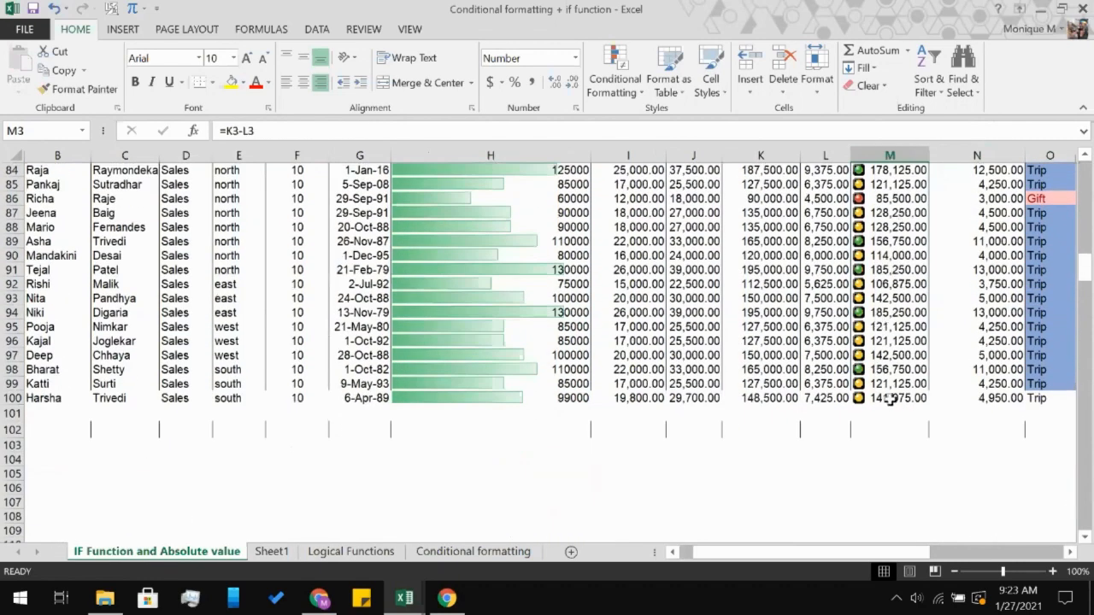
shift+click(889, 398)
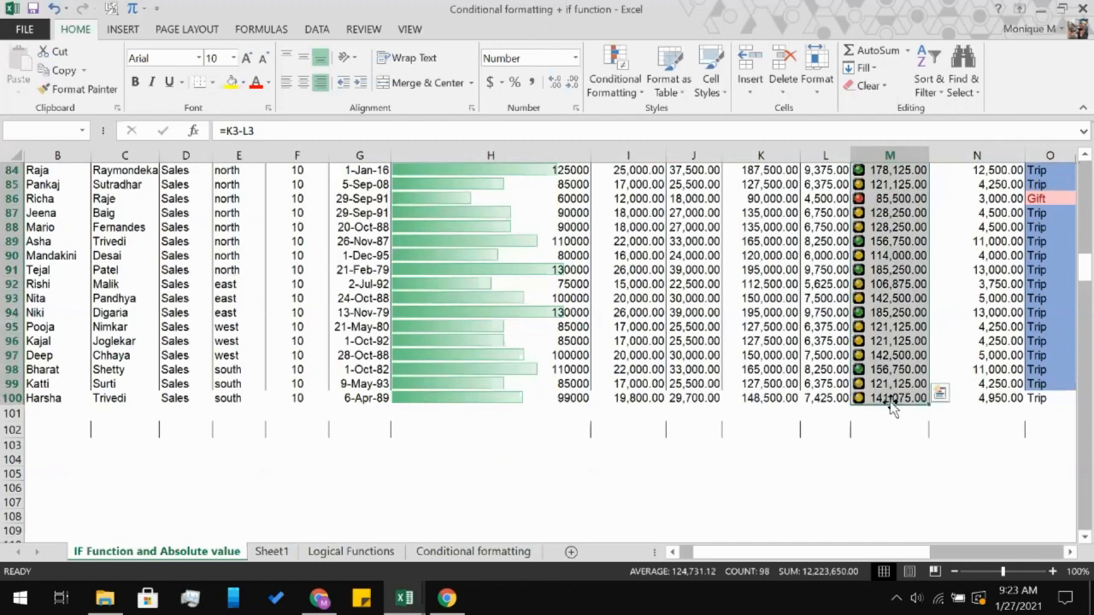
scroll(889, 401, up, 20)
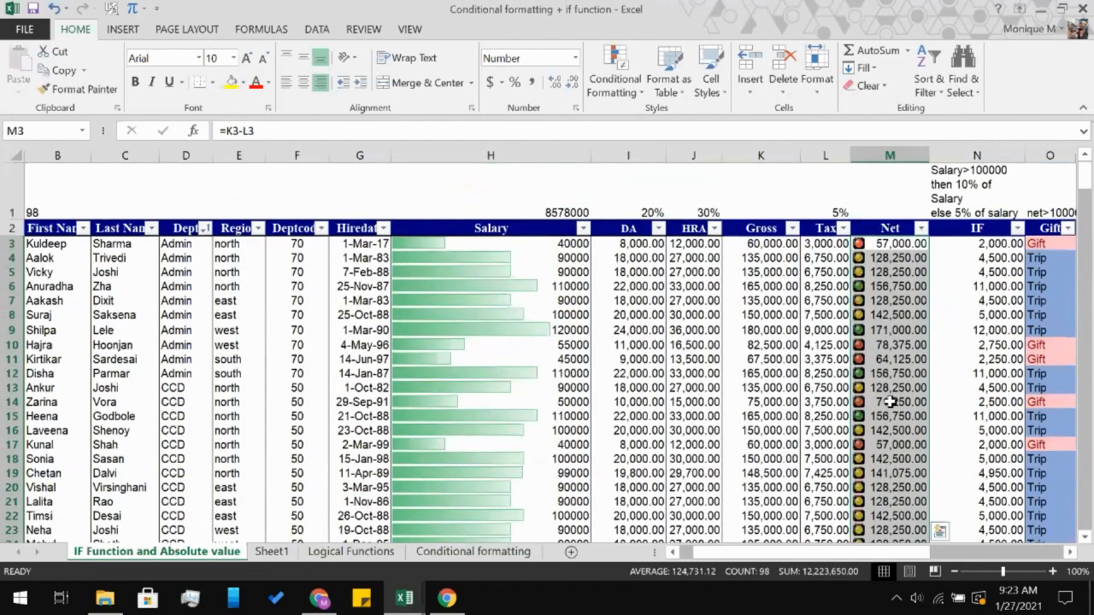
click(615, 79)
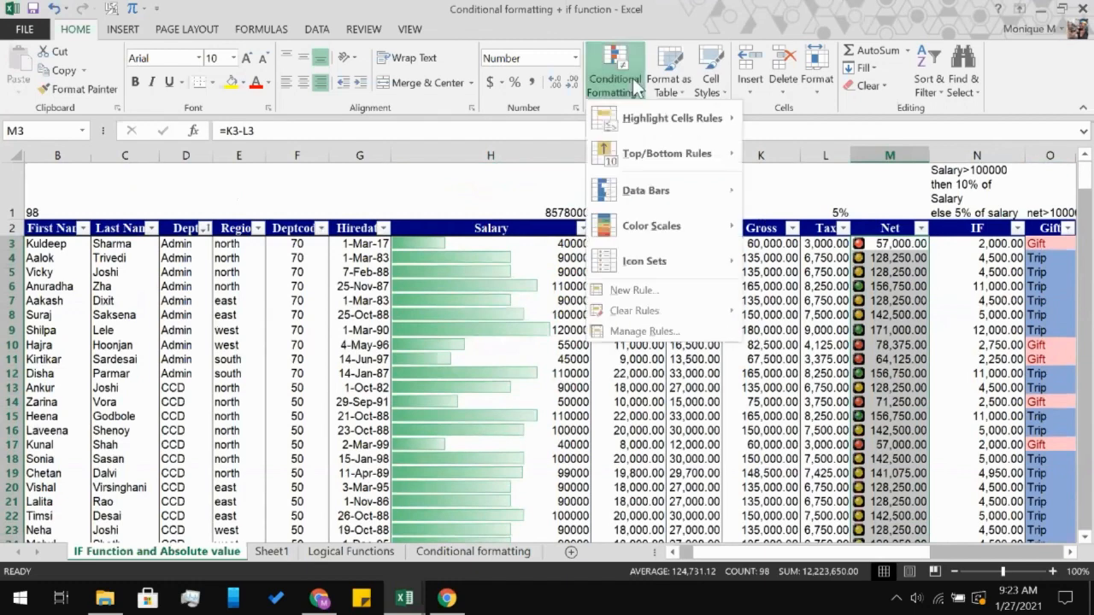
mouse_move(693, 270)
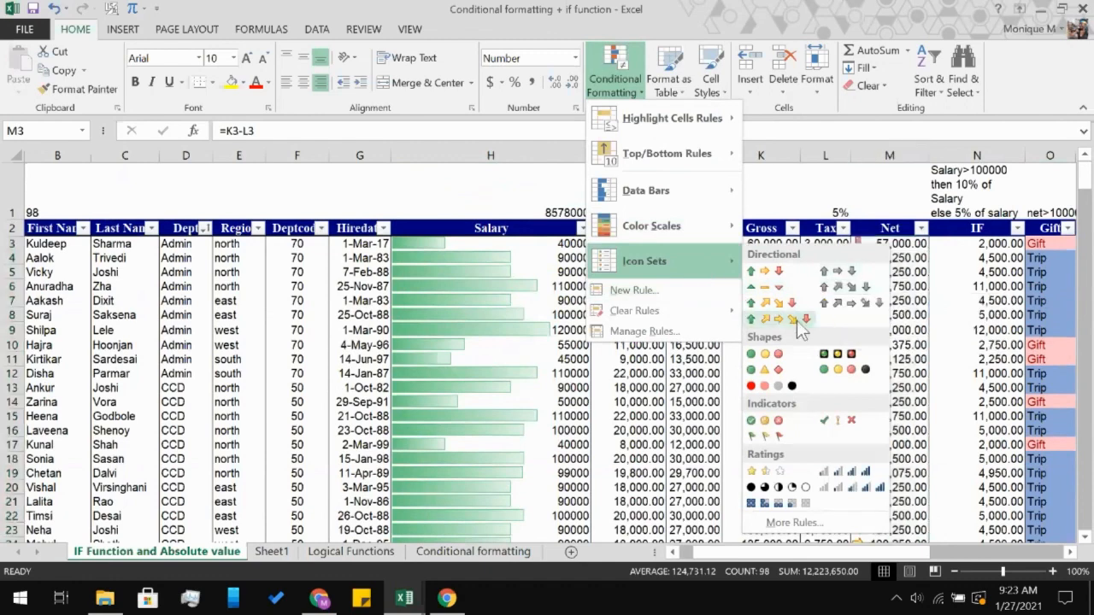
click(778, 304)
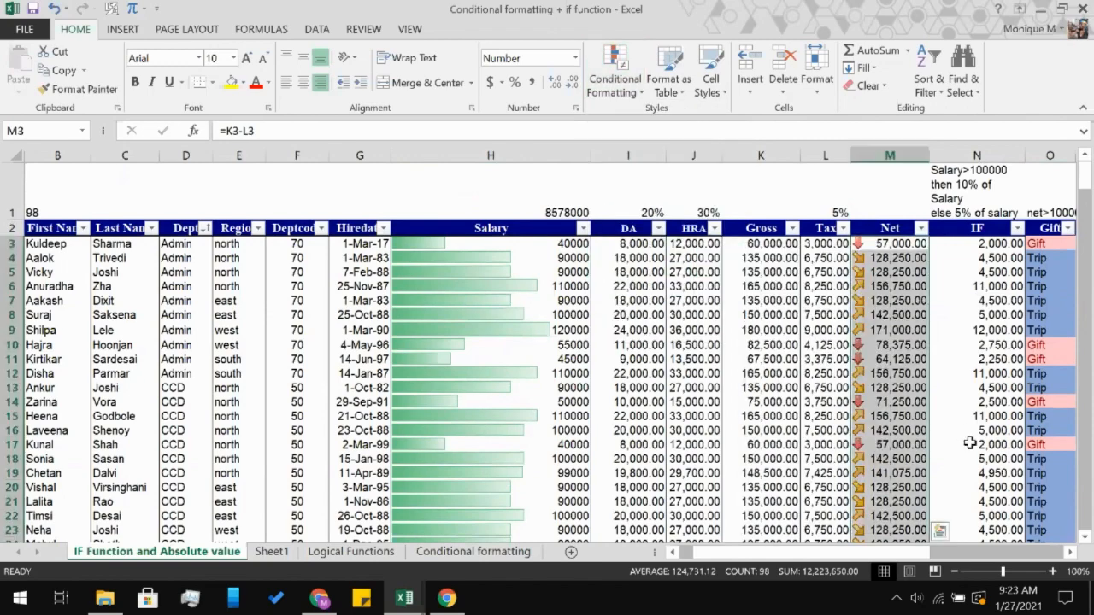
scroll(970, 442, down, 7)
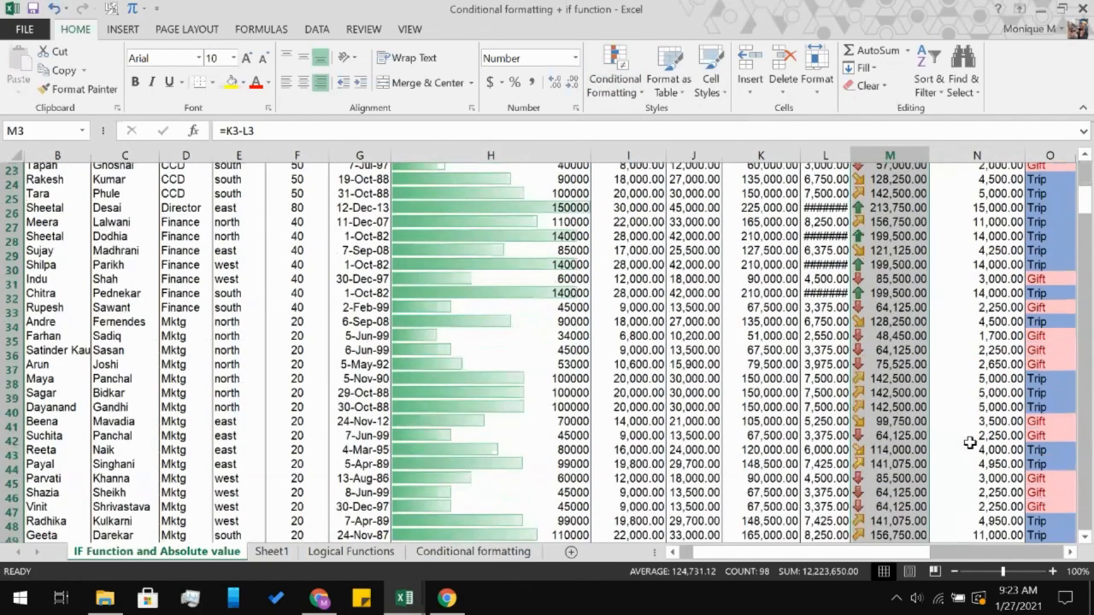
scroll(970, 443, down, 14)
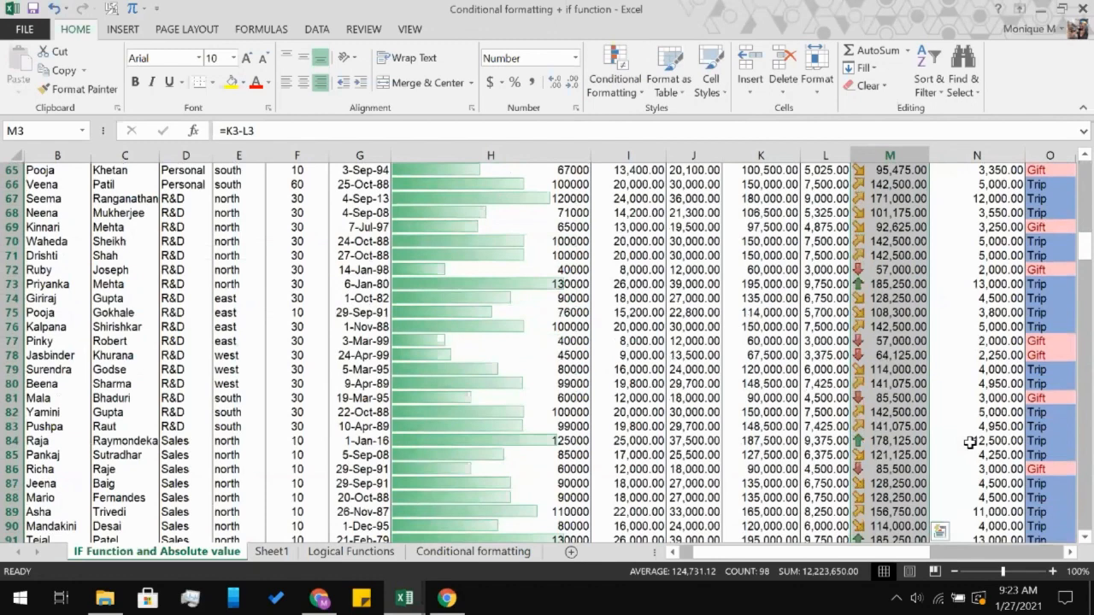
click(601, 98)
mouse_move(621, 270)
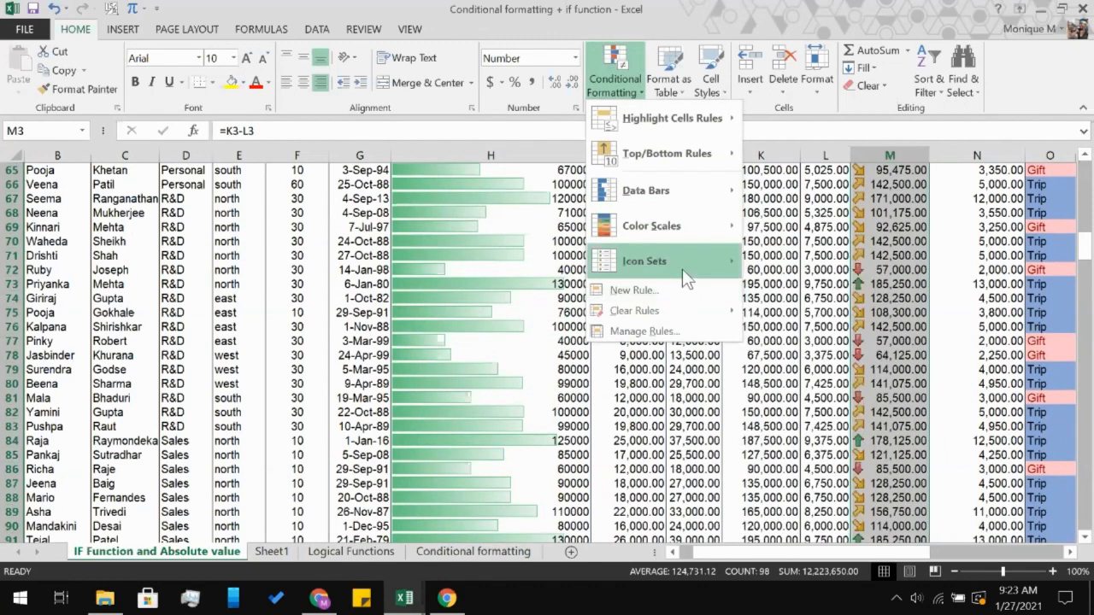
mouse_move(682, 268)
click(955, 219)
- Apply the five-level bar ratings icon set to the selected Net values and check it down to the last record
scroll(953, 213, up, 6)
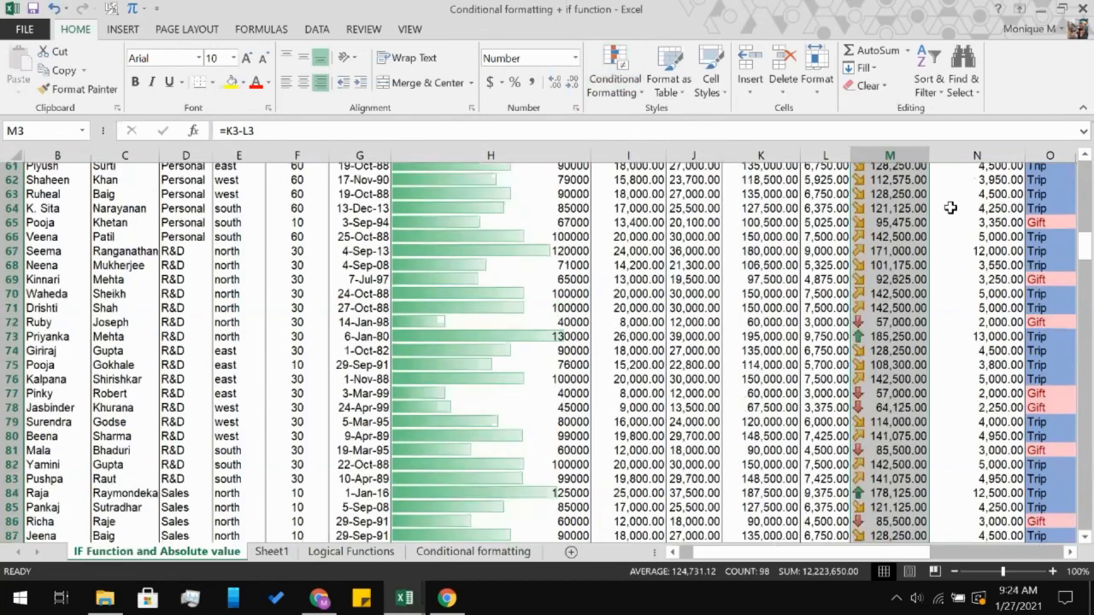
scroll(950, 208, up, 15)
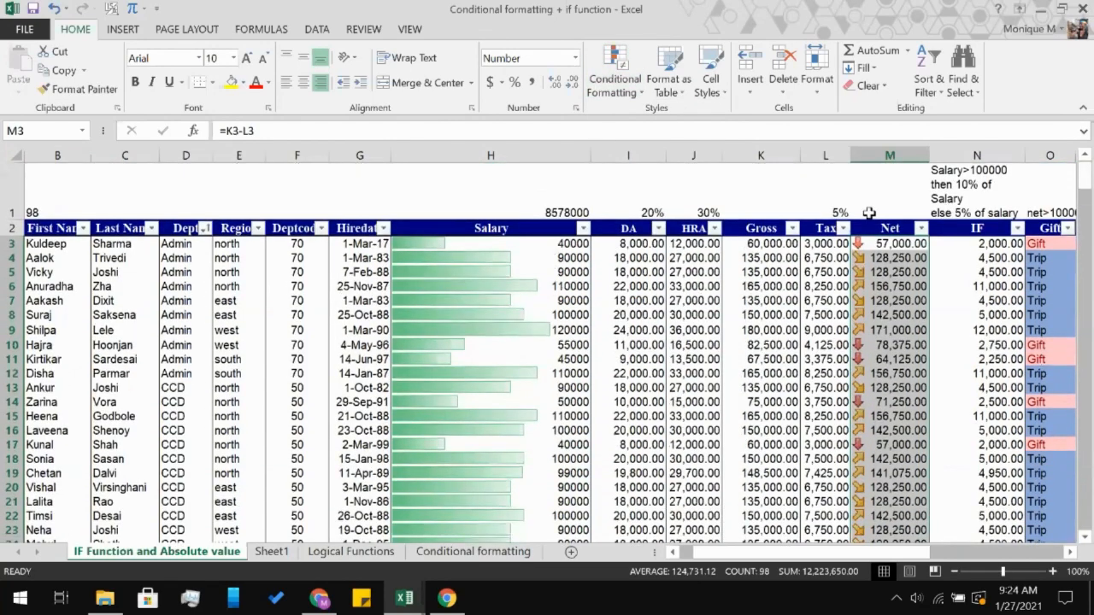
click(621, 98)
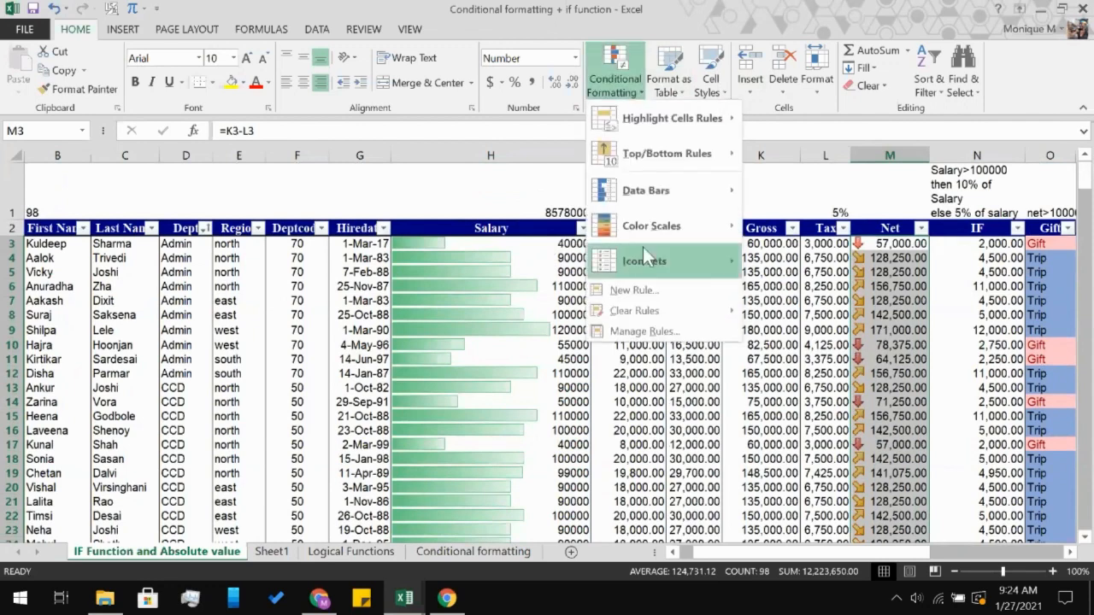
mouse_move(645, 261)
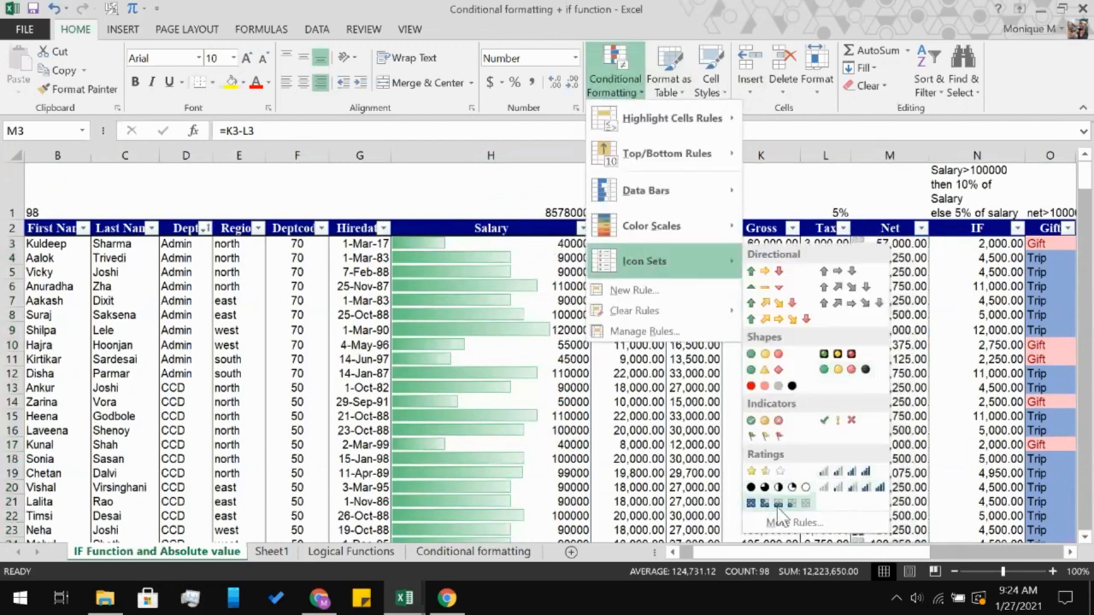
click(841, 491)
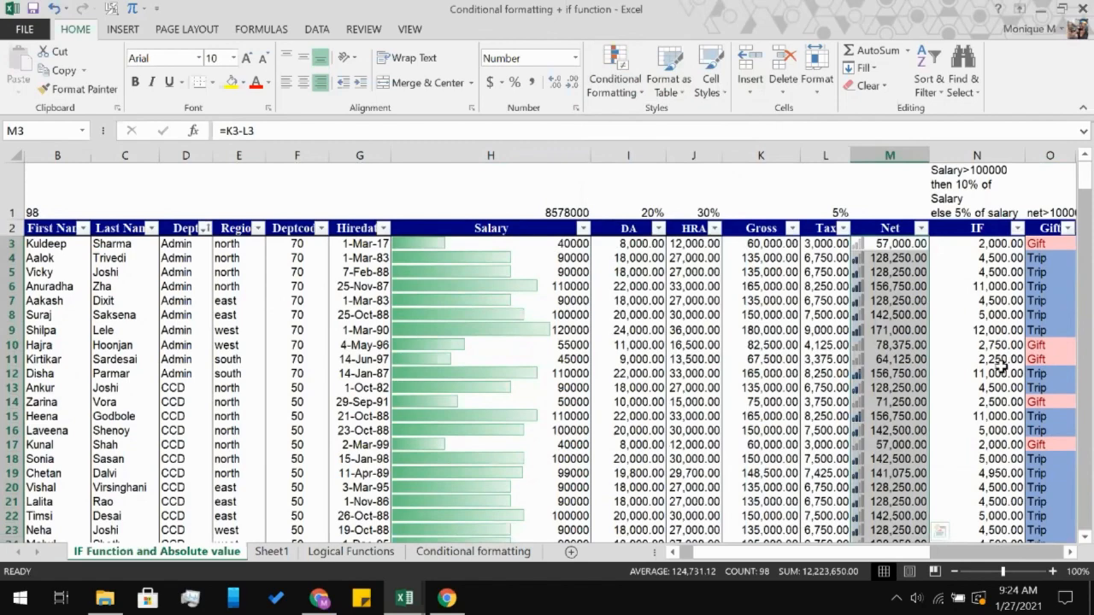
scroll(959, 366, down, 6)
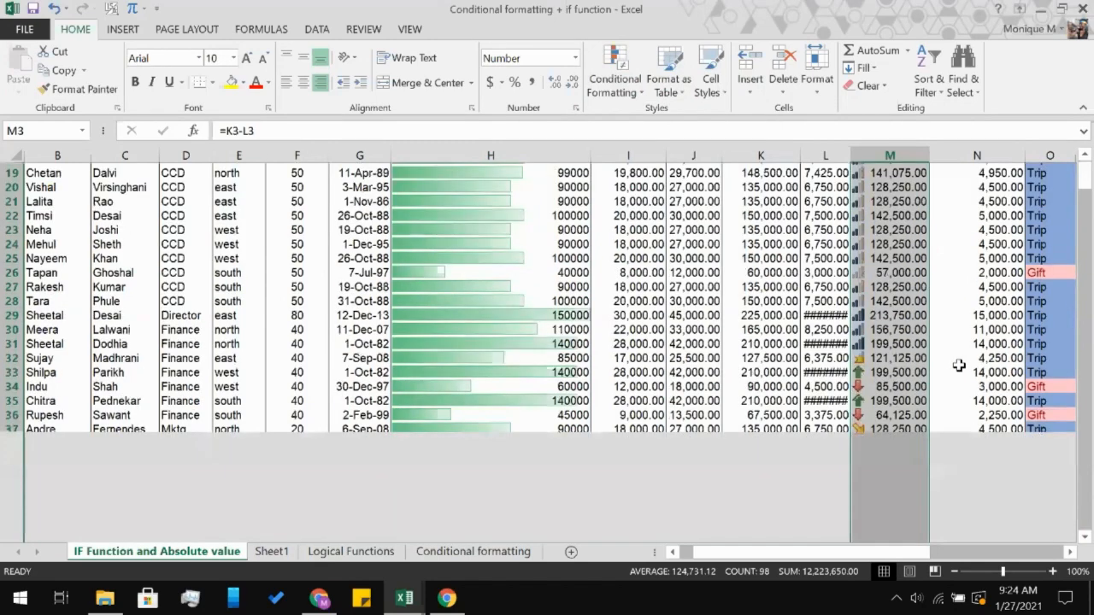
scroll(959, 365, down, 20)
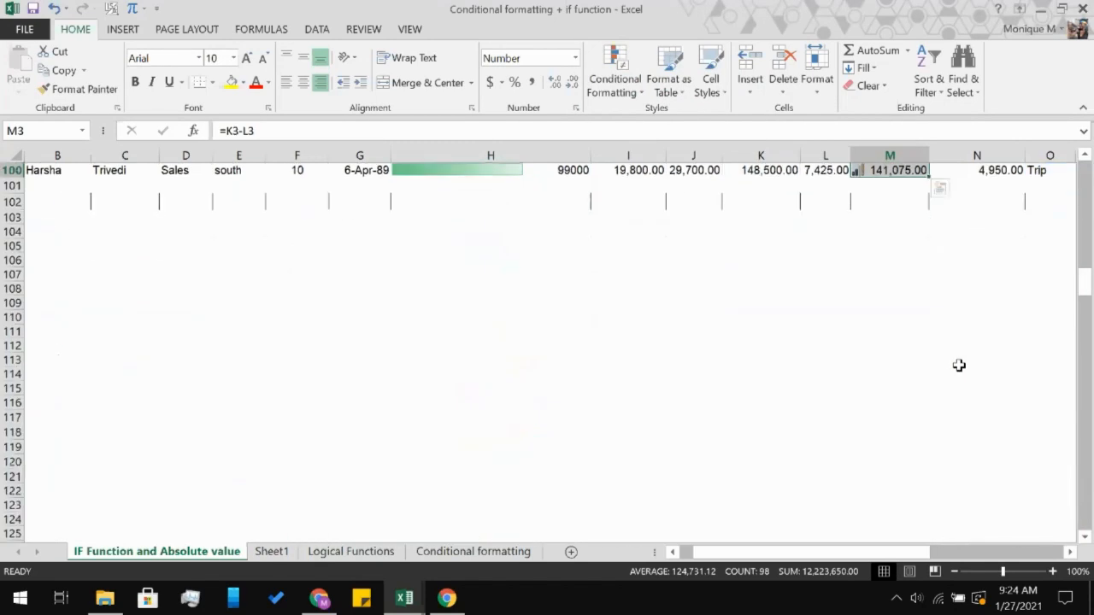
- Review the rating icons at the start of the Net column and deselect its values
scroll(958, 365, up, 20)
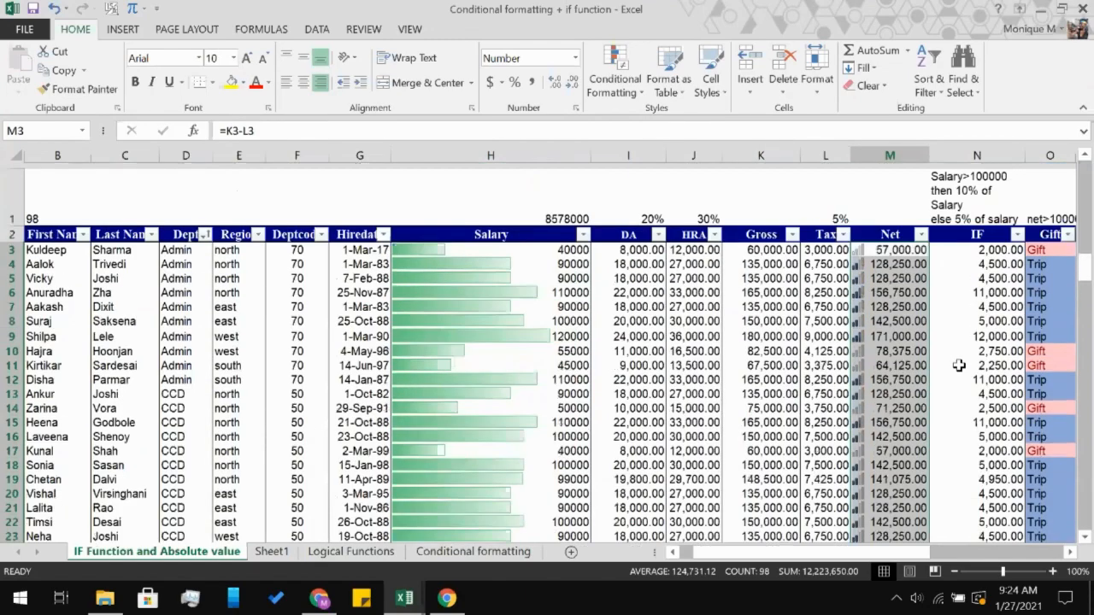
scroll(958, 366, down, 1)
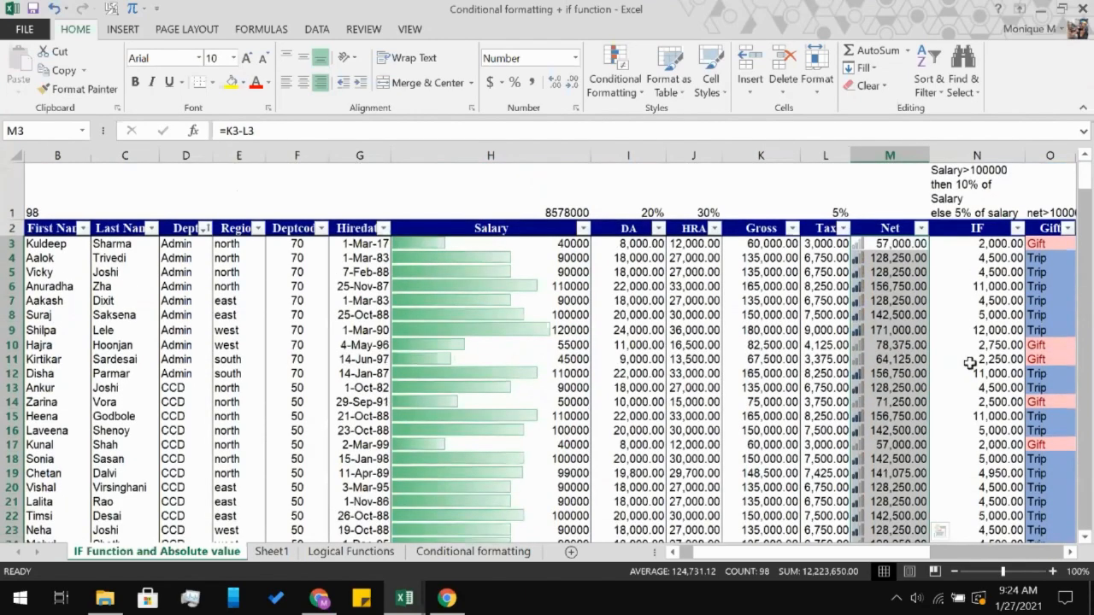
click(970, 360)
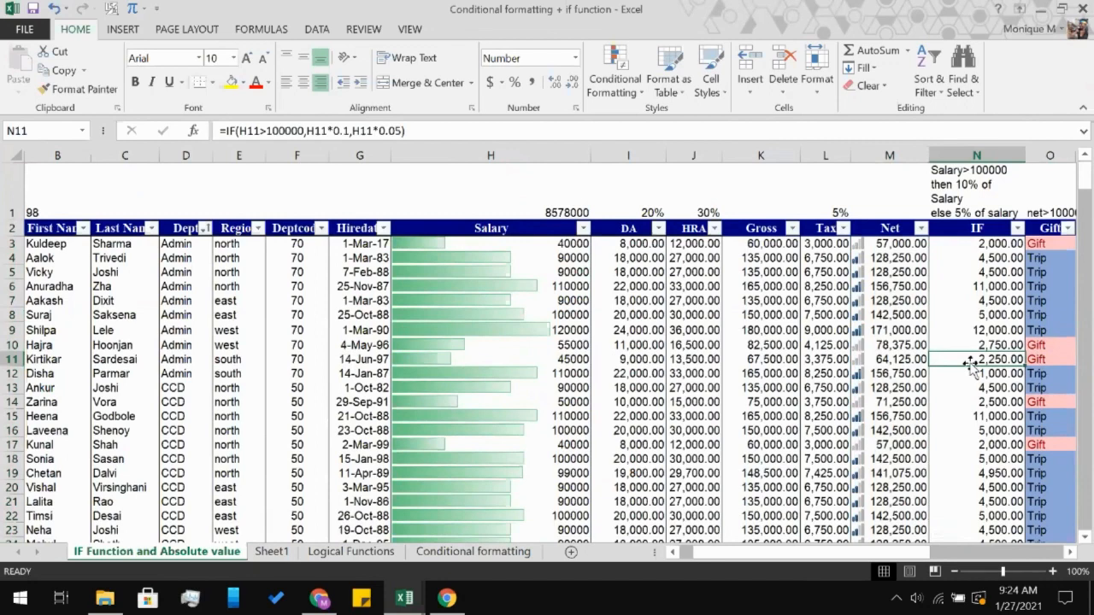
- Switch to the Logical Functions sheet and read its three written IF conditions
key(ctrl+Page_Down)
key(ctrl+Page_Down)
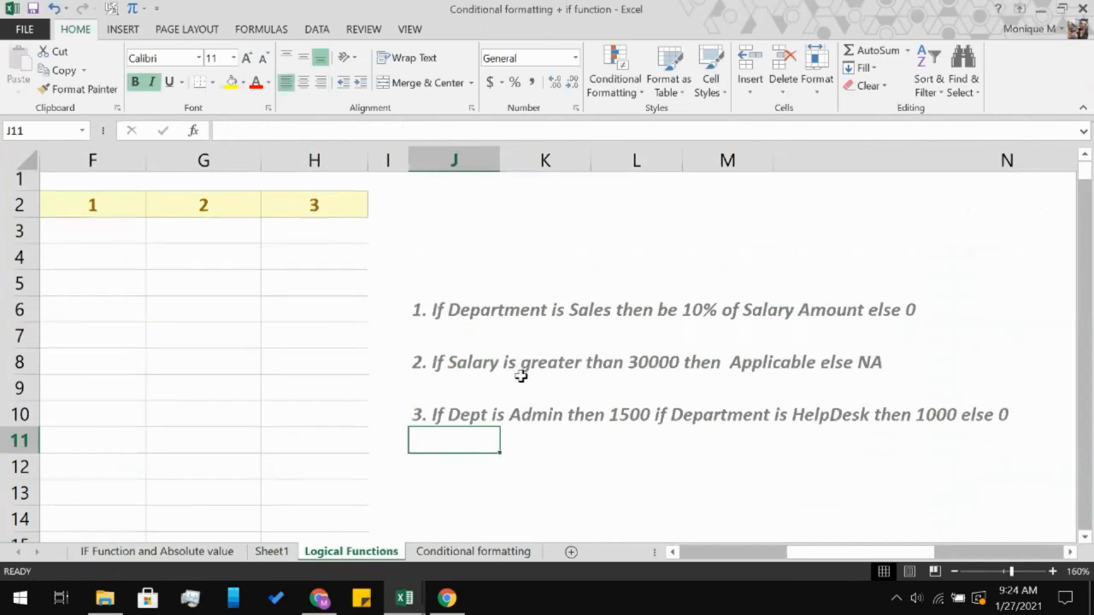
scroll(521, 376, down, 6)
scroll(522, 376, up, 5)
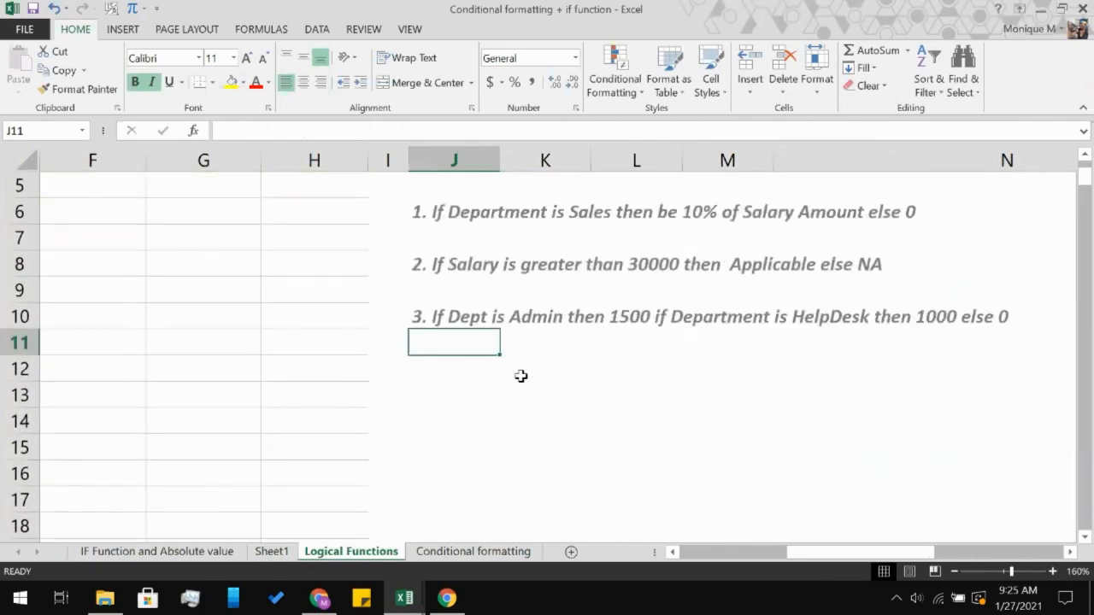
scroll(521, 376, up, 2)
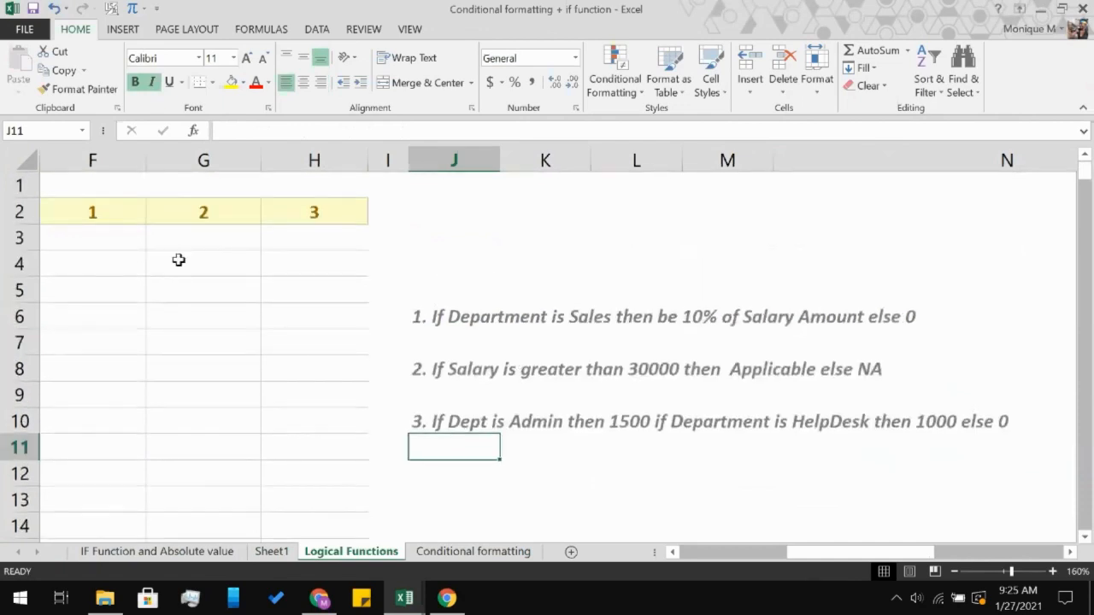
- Start an IF formula in cell F3 of the Logical Functions sheet with the logical test B3="Sales"
click(115, 242)
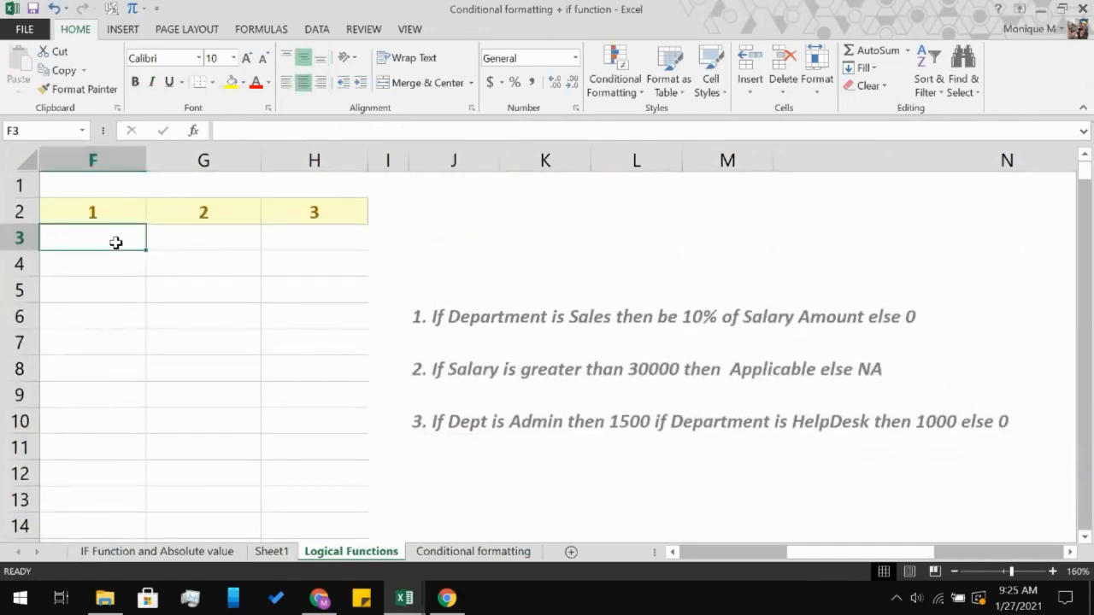
scroll(114, 242, left, 5)
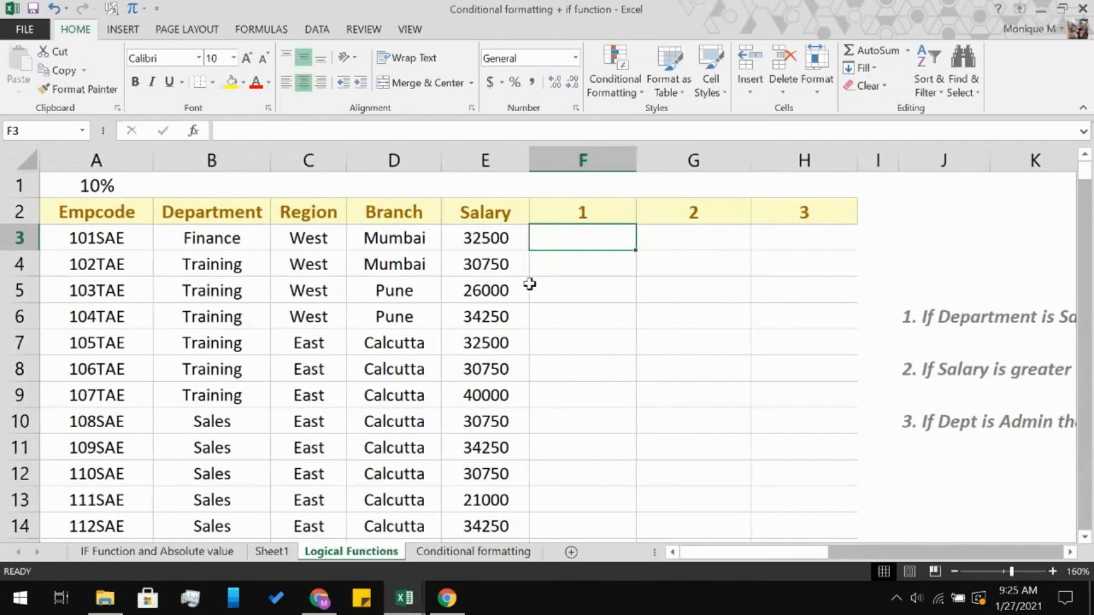
scroll(532, 284, right, 5)
scroll(530, 284, right, 1)
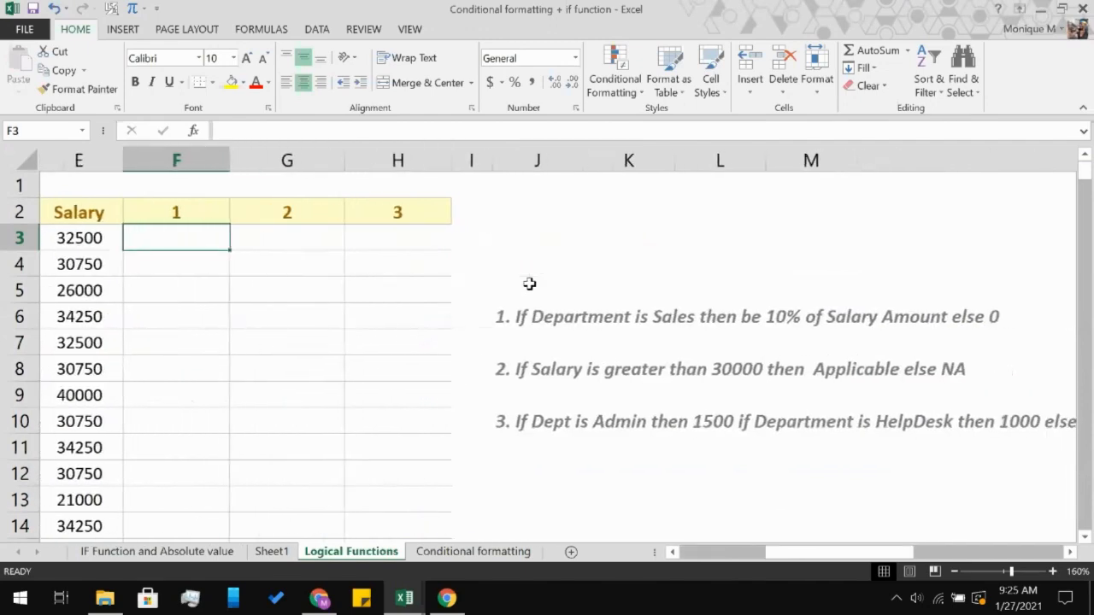
scroll(529, 283, left, 6)
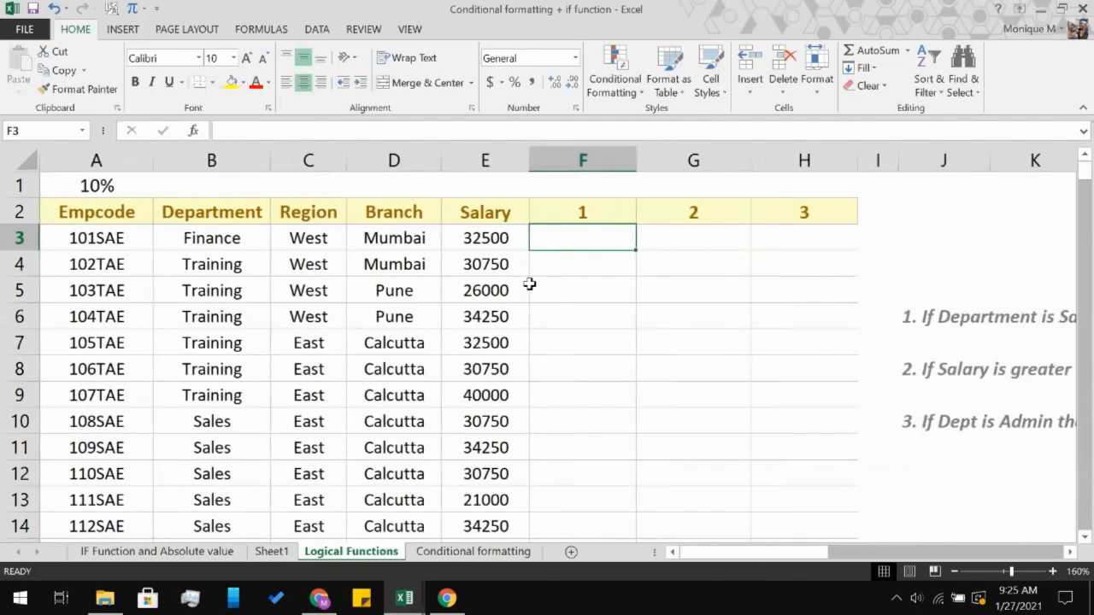
text(=if)
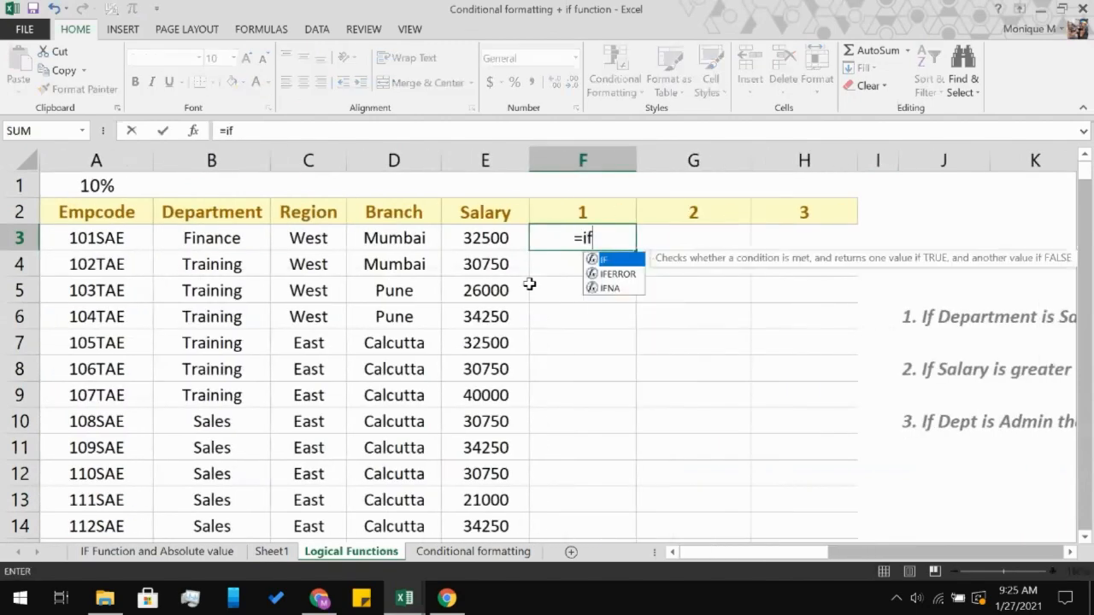
key(Tab)
click(259, 240)
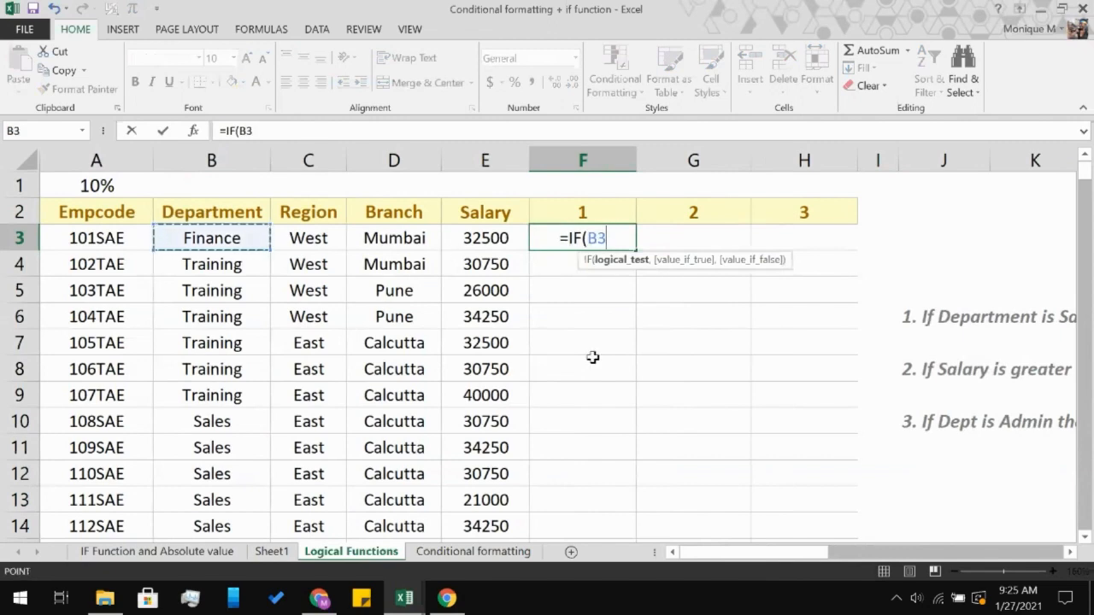
text(=)
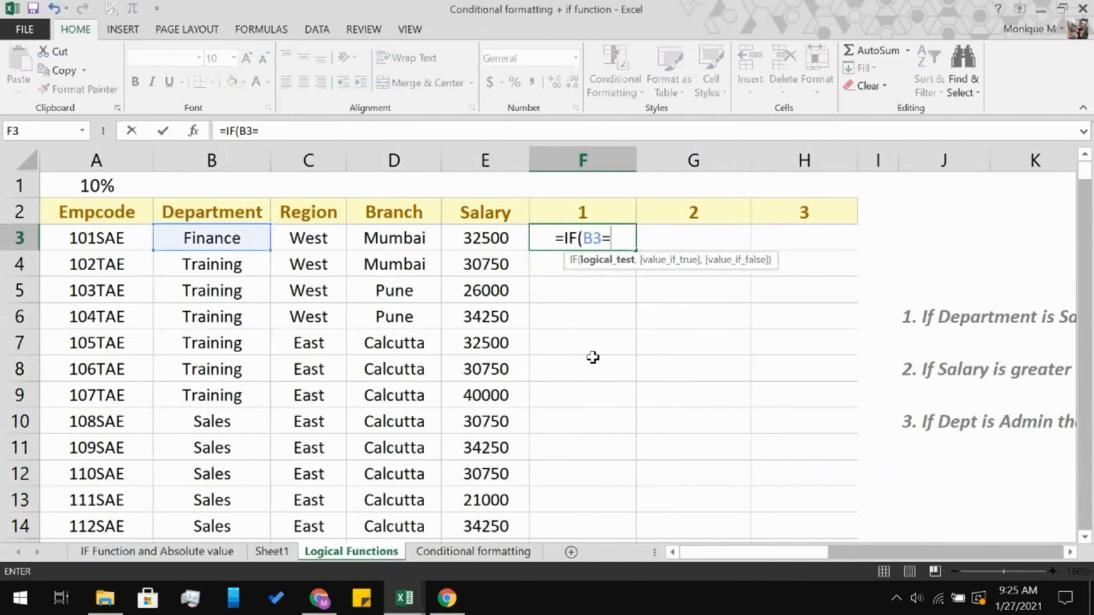
text(S)
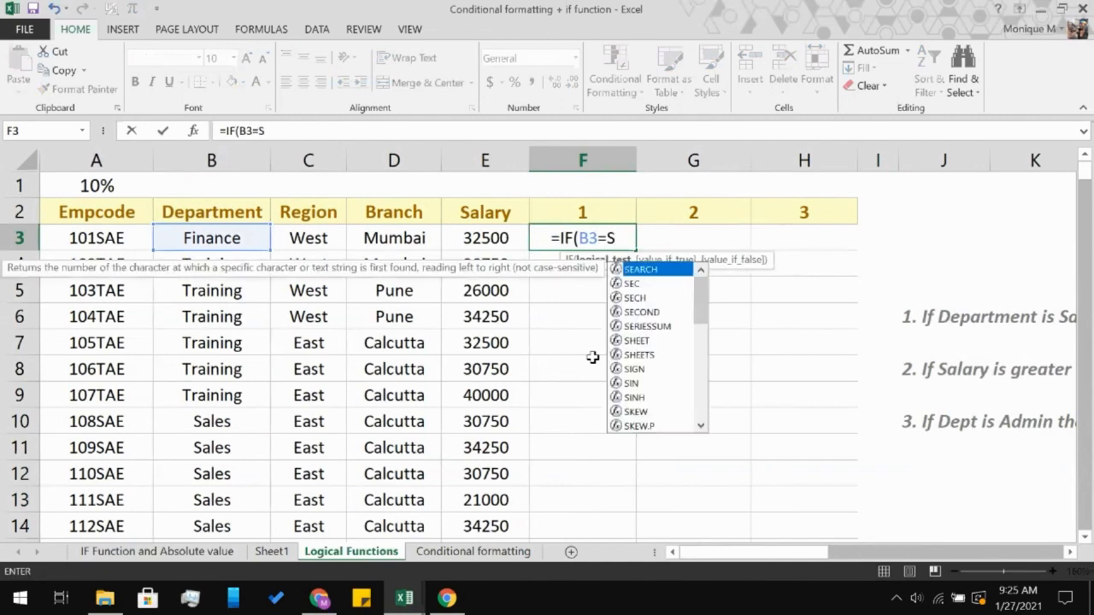
key(BackSpace)
text("S)
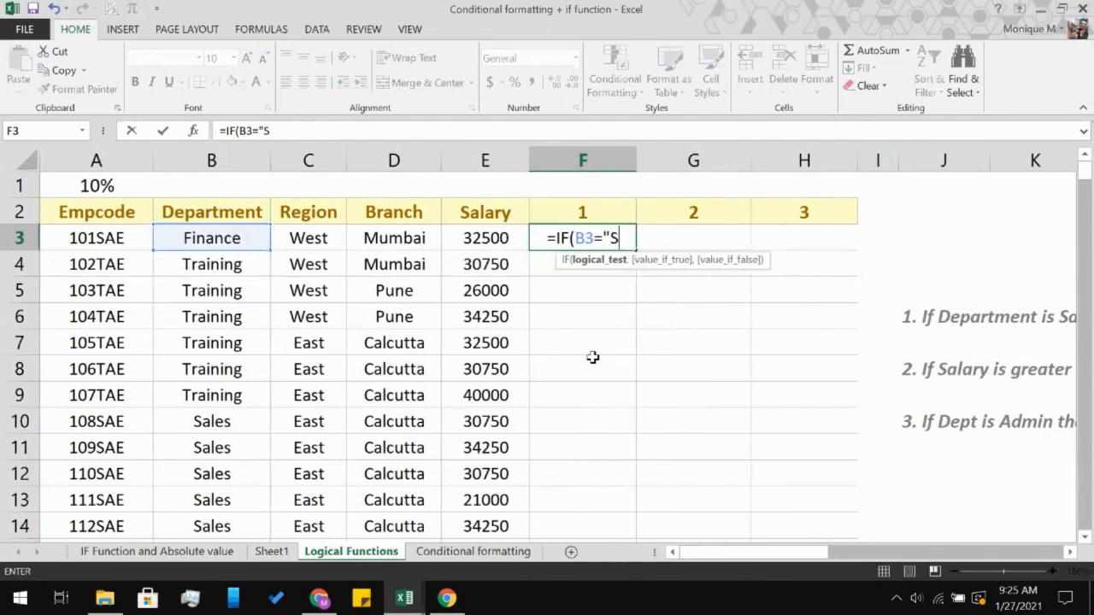
text(ales)
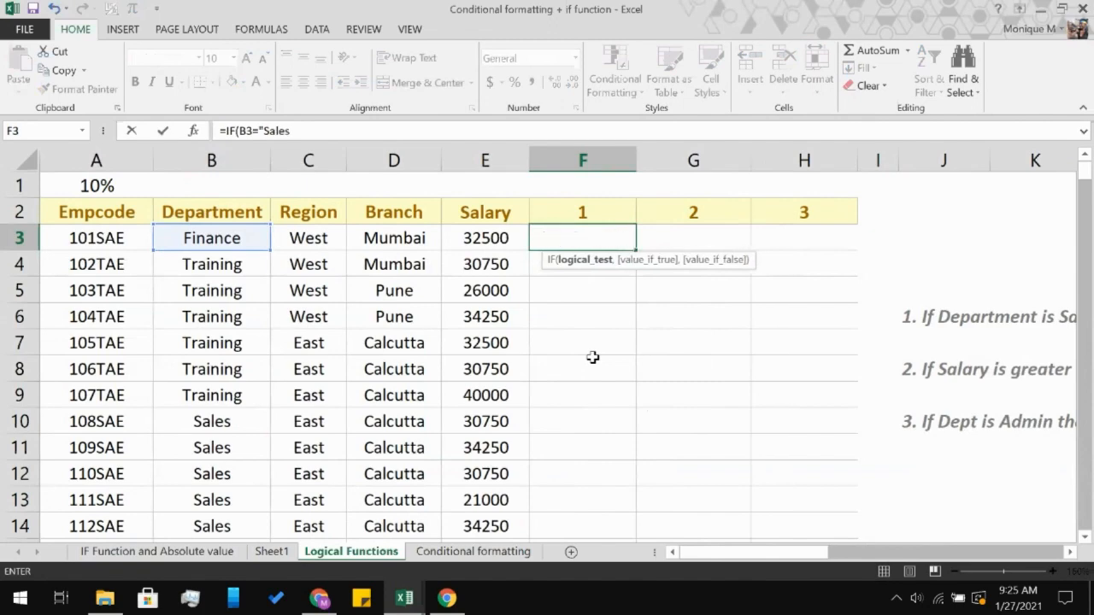
text(",)
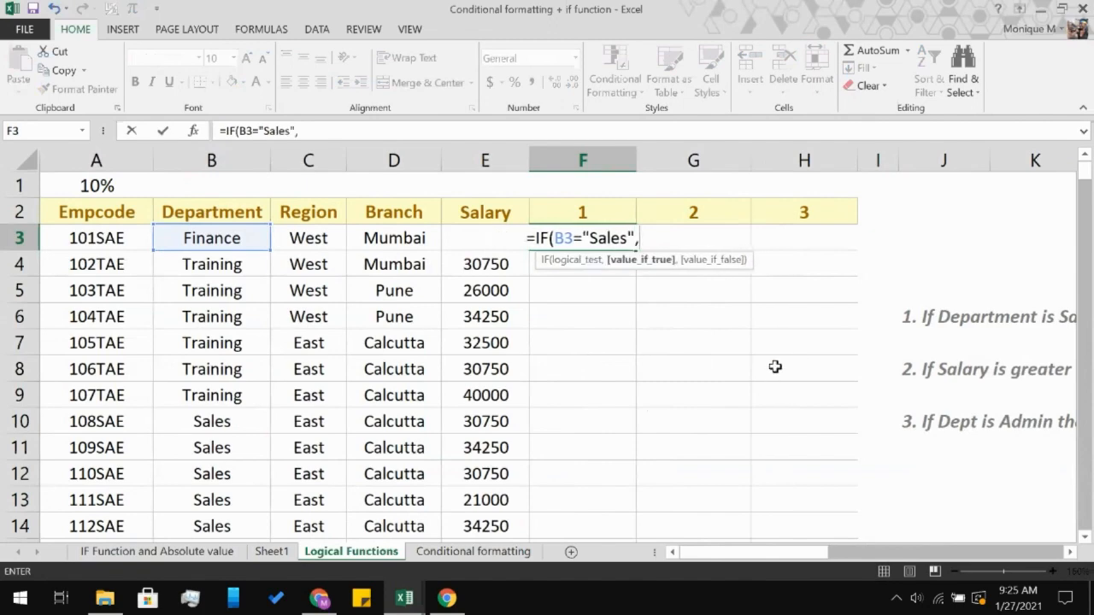
- Set the value-if-true argument of the F3 formula to E3*.10, following the first written condition
scroll(774, 366, right, 4)
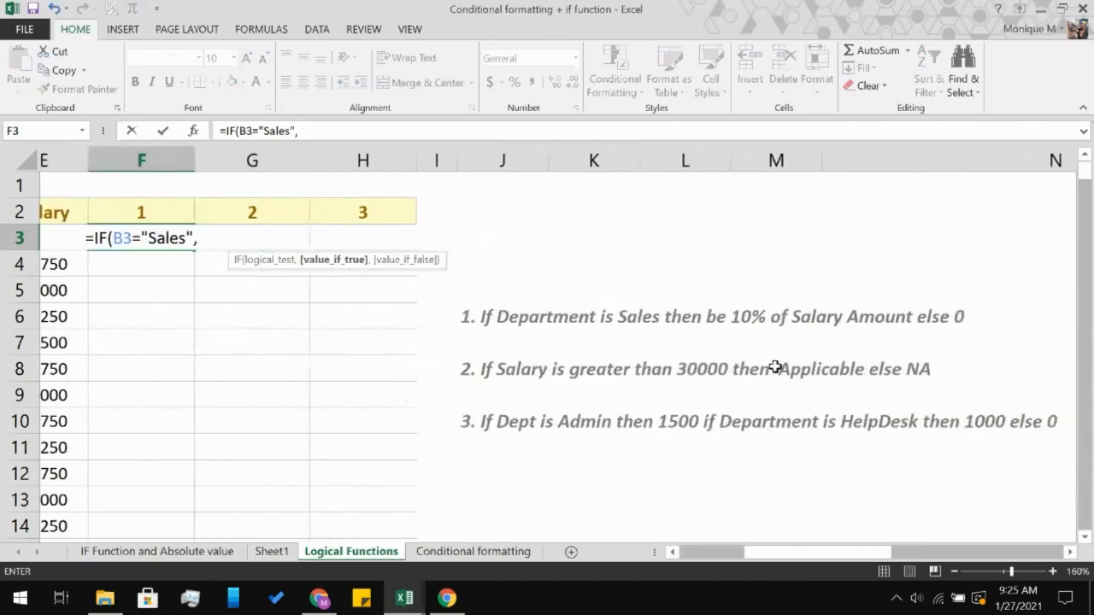
scroll(774, 366, left, 4)
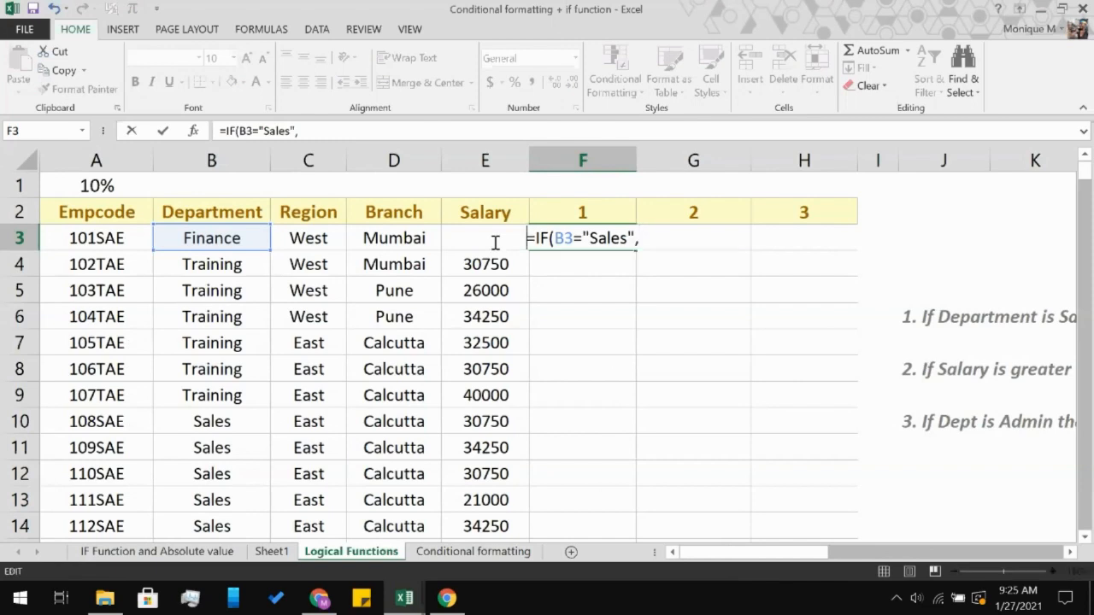
click(642, 243)
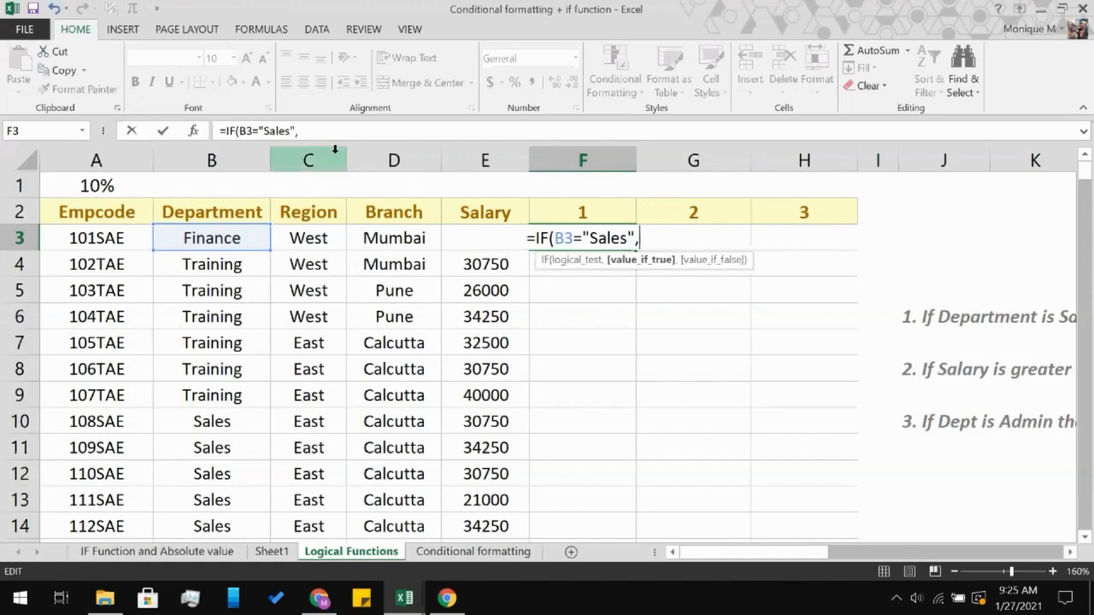
text(E)
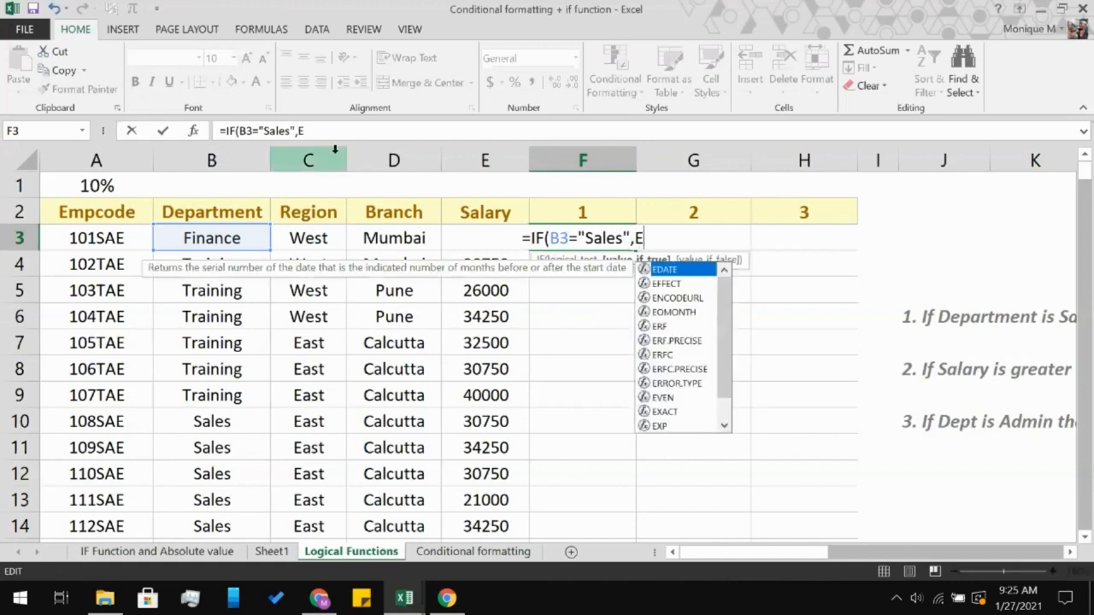
text(3)
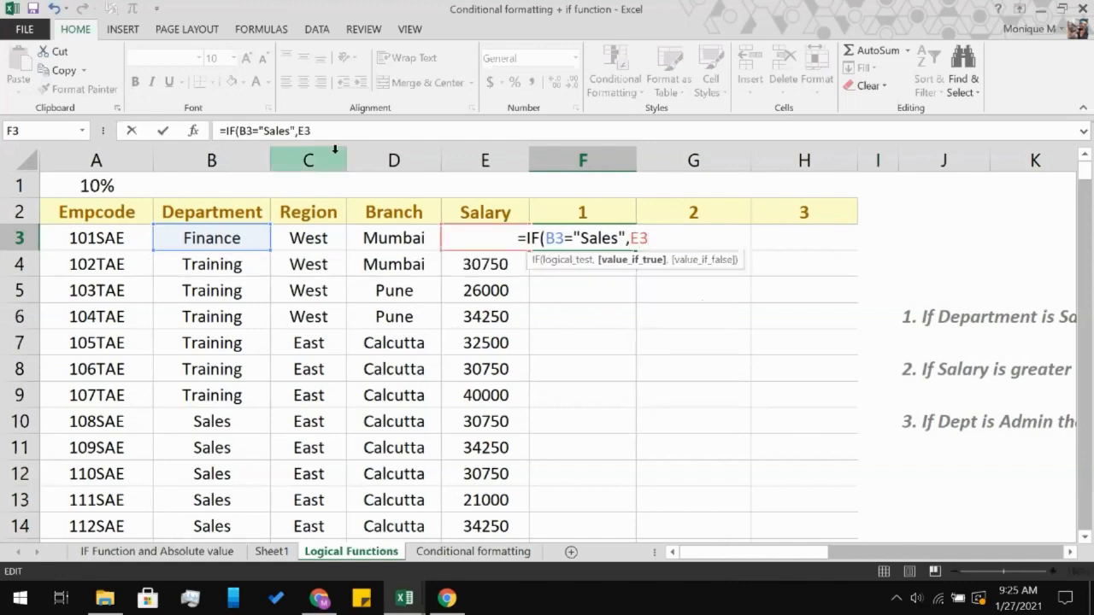
text(*.10)
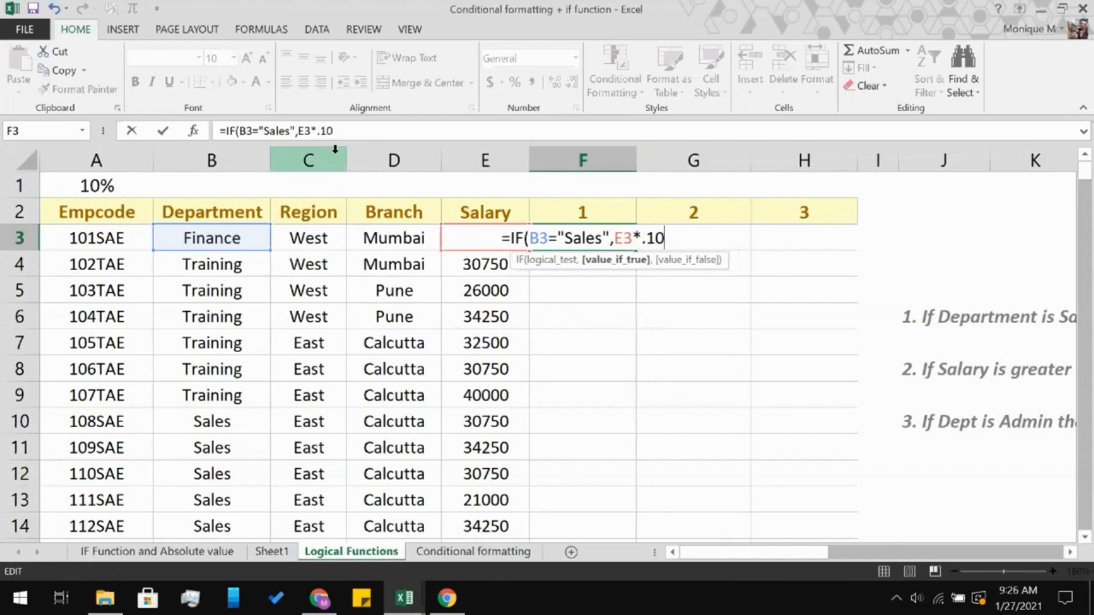
text(,)
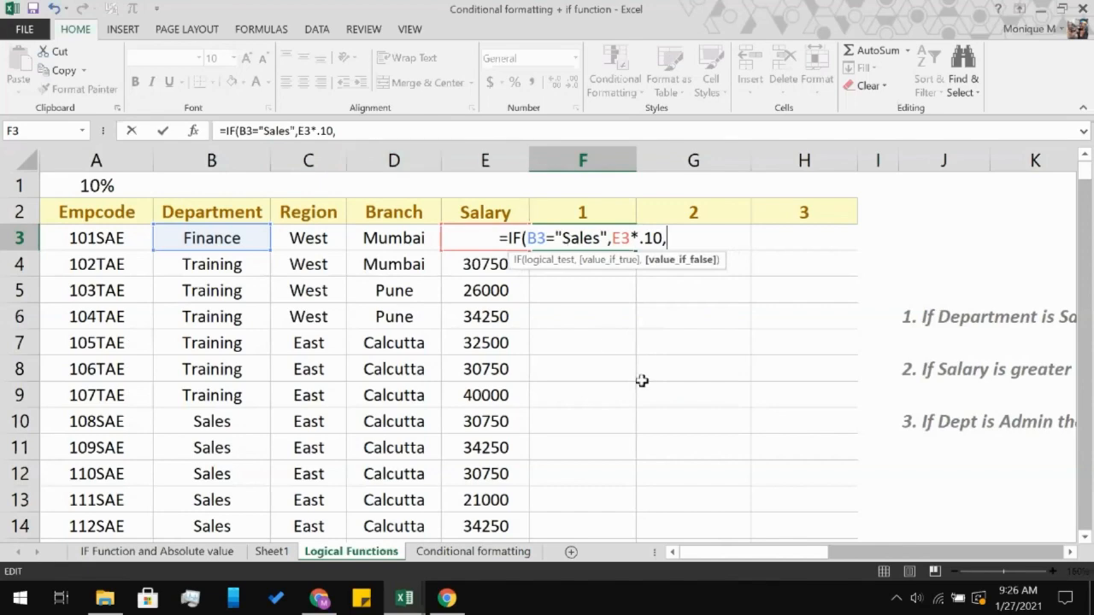
- Set the value-if-false argument of the F3 formula to 0 and enter the formula
scroll(642, 380, right, 5)
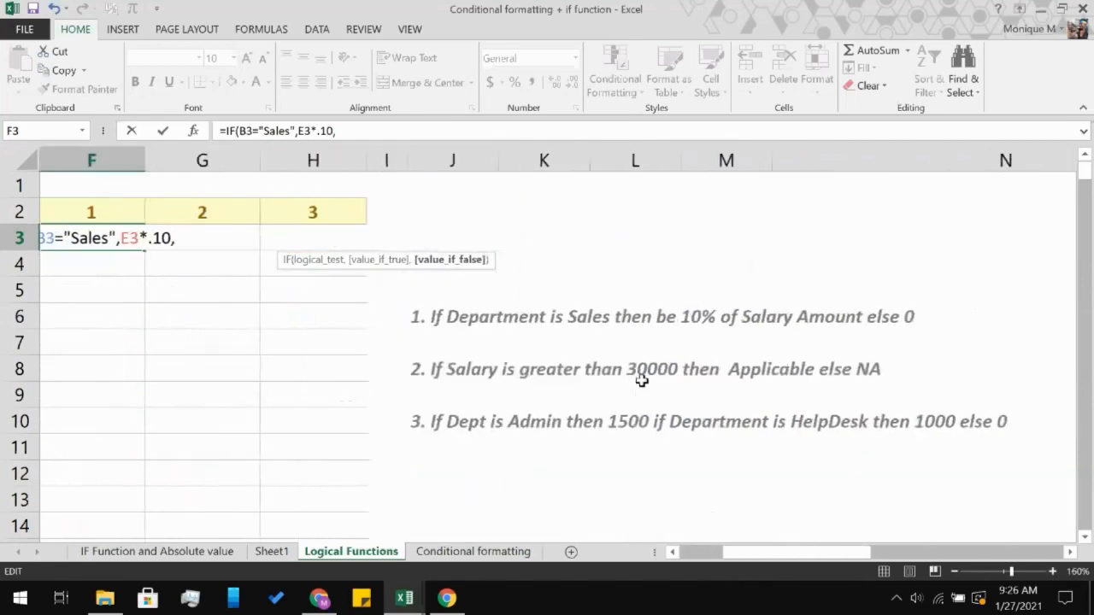
scroll(642, 380, left, 3)
scroll(641, 380, left, 2)
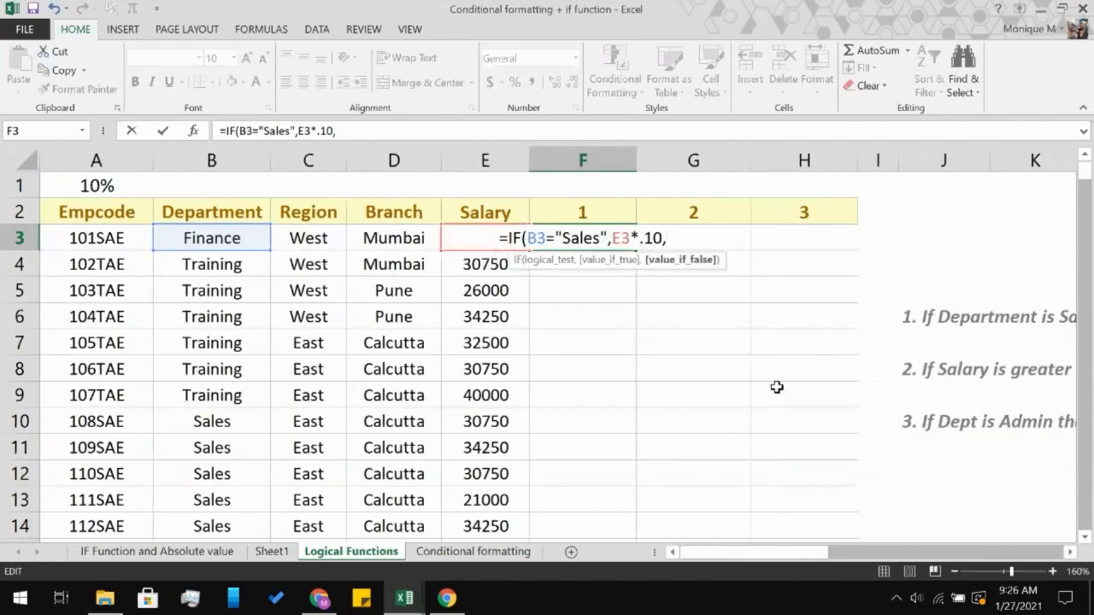
text(0)
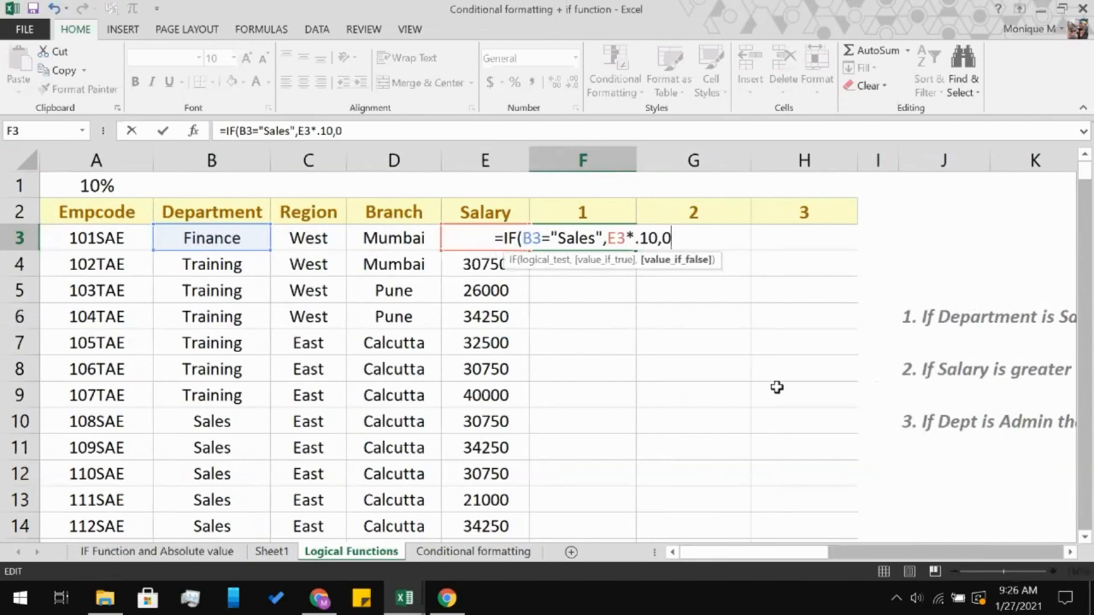
scroll(776, 387, right, 5)
scroll(776, 387, left, 5)
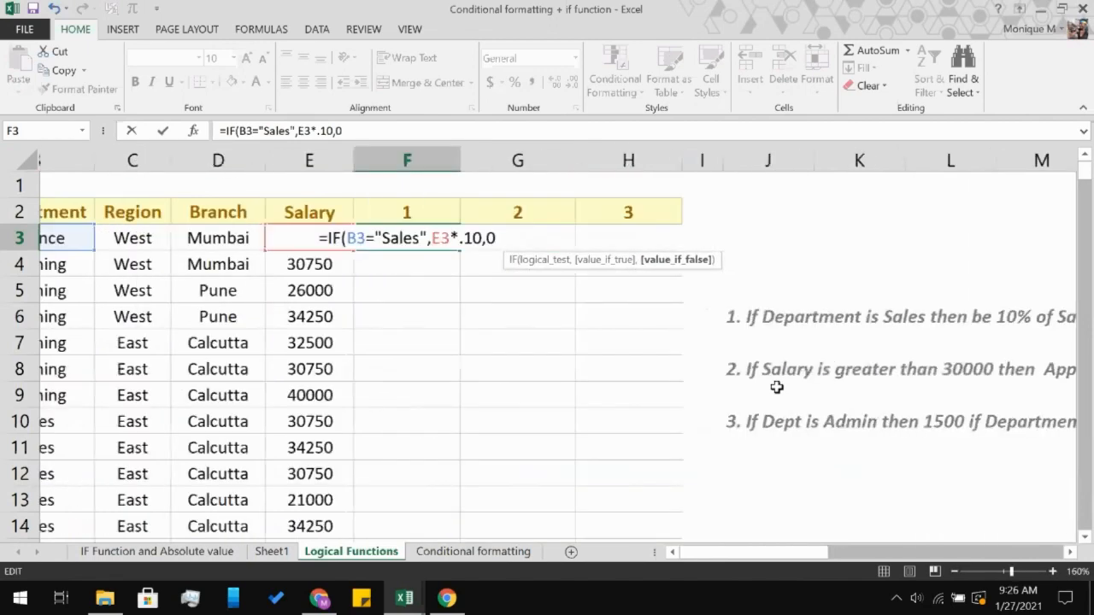
key(Return)
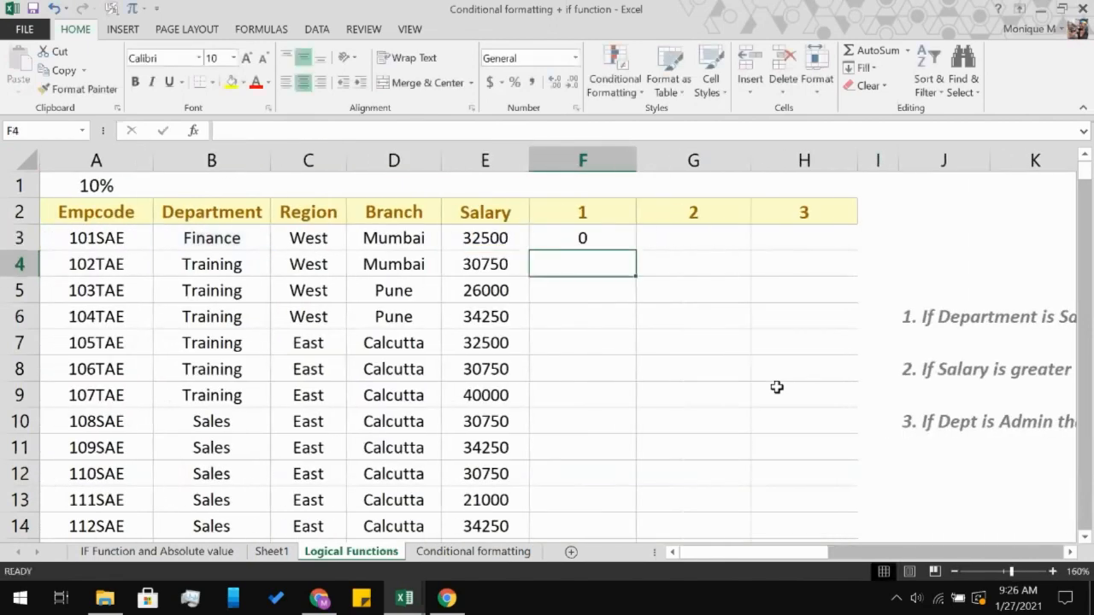
- Select F3 through F261 and fill the IF formula down to the last employee record
click(571, 247)
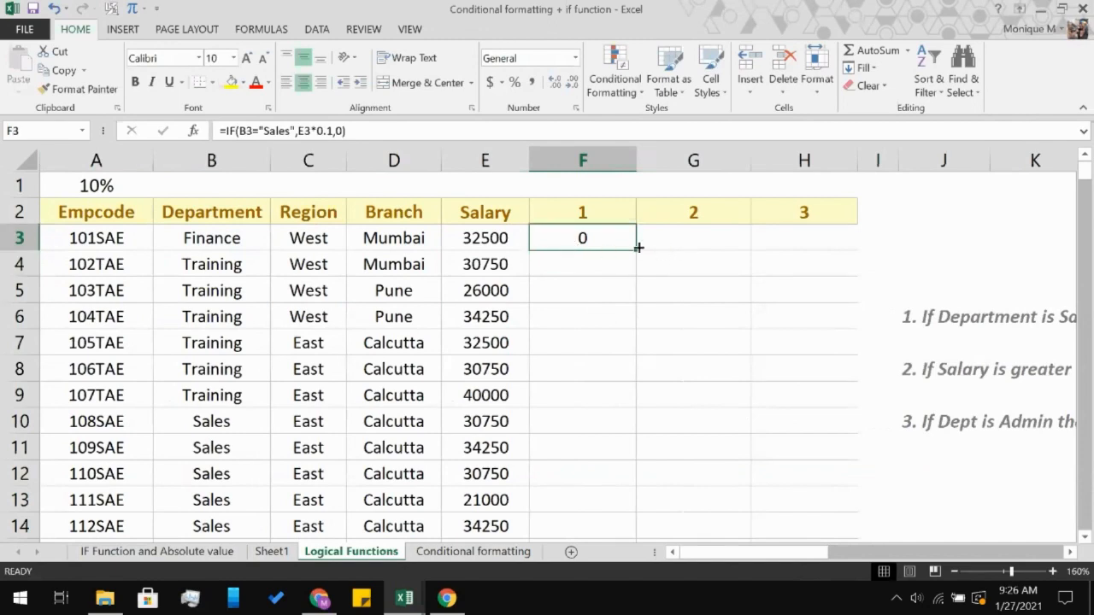
scroll(554, 447, down, 9)
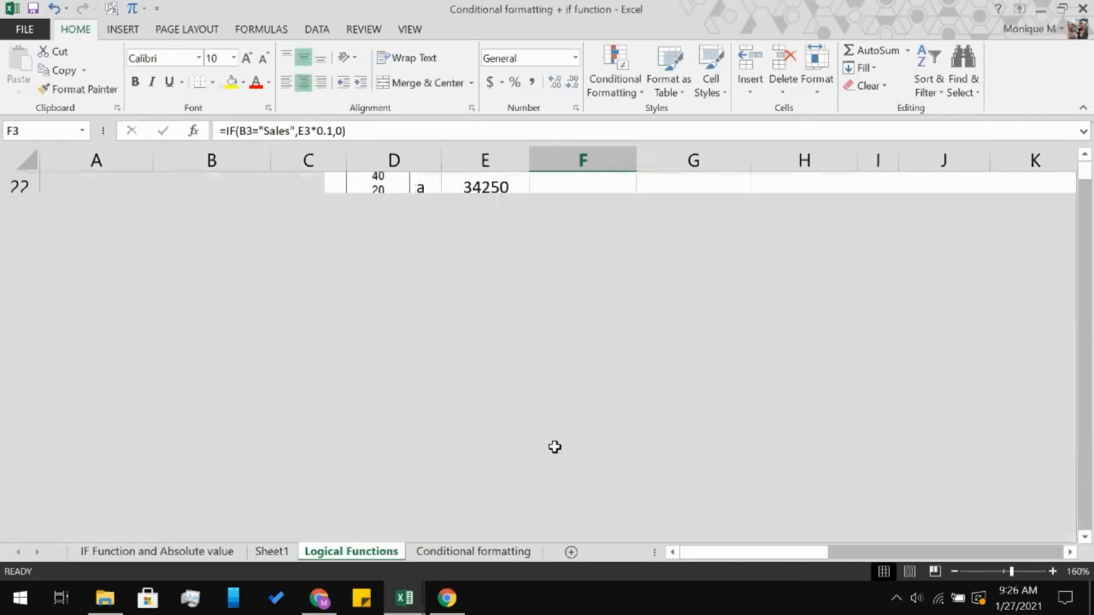
scroll(554, 447, down, 20)
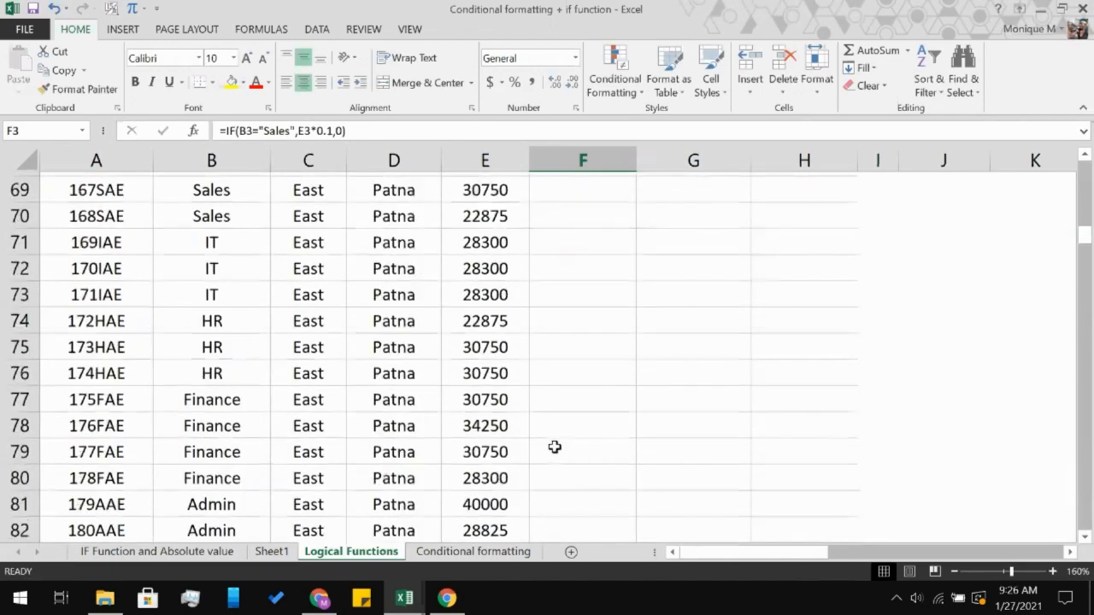
scroll(555, 447, down, 20)
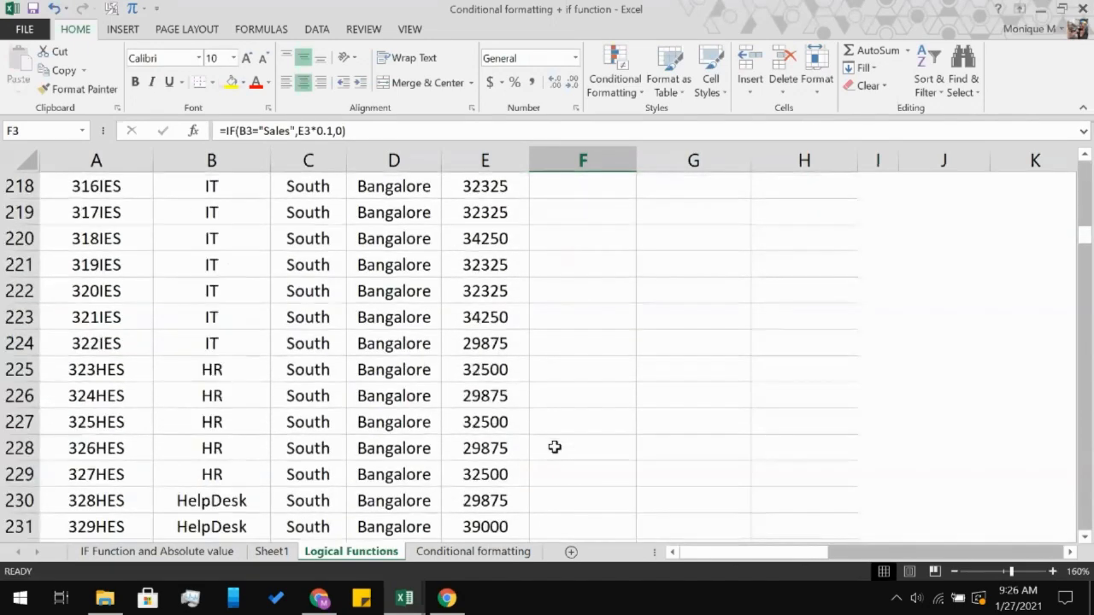
scroll(554, 447, down, 4)
scroll(554, 449, up, 7)
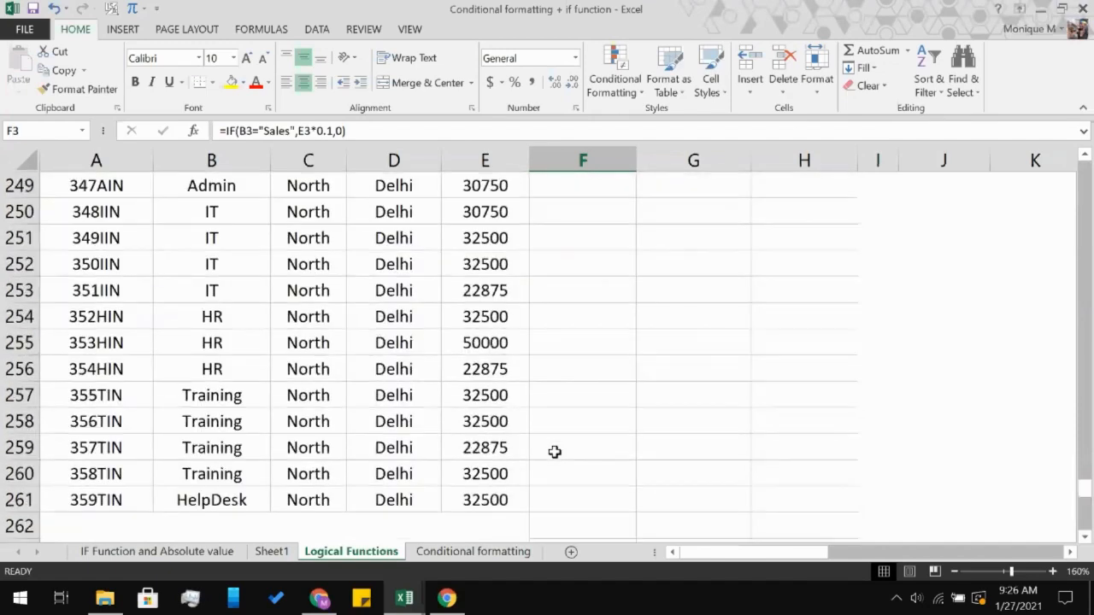
scroll(555, 451, down, 1)
shift+click(557, 418)
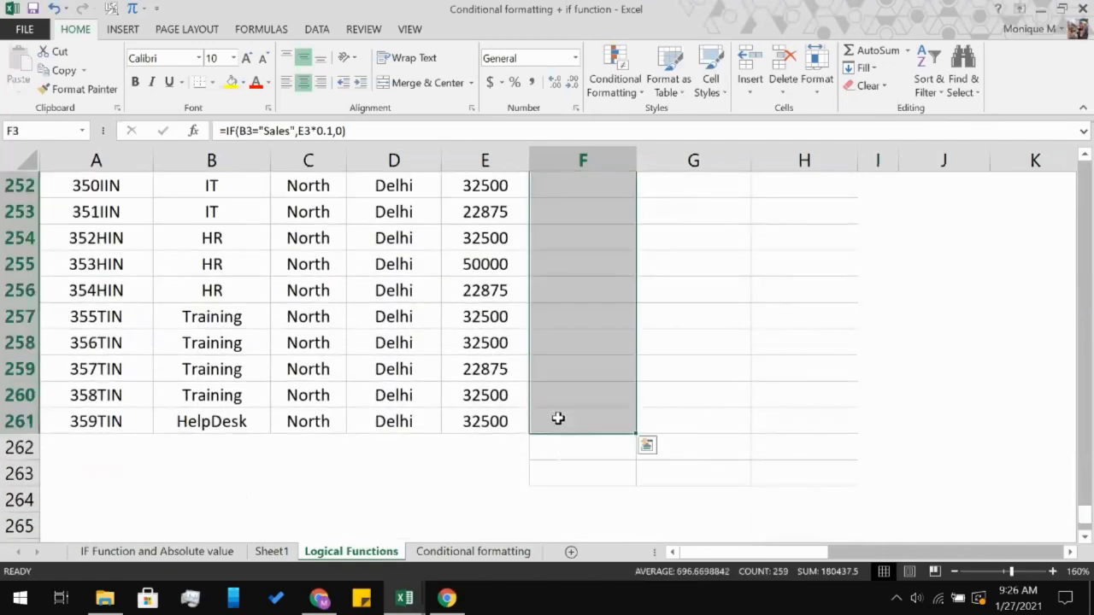
- Fill the Sales bonus IF formula through the selected F3:F261 range and review the results back up to row 3
key(ctrl+d)
scroll(558, 418, up, 3)
scroll(558, 418, up, 3)
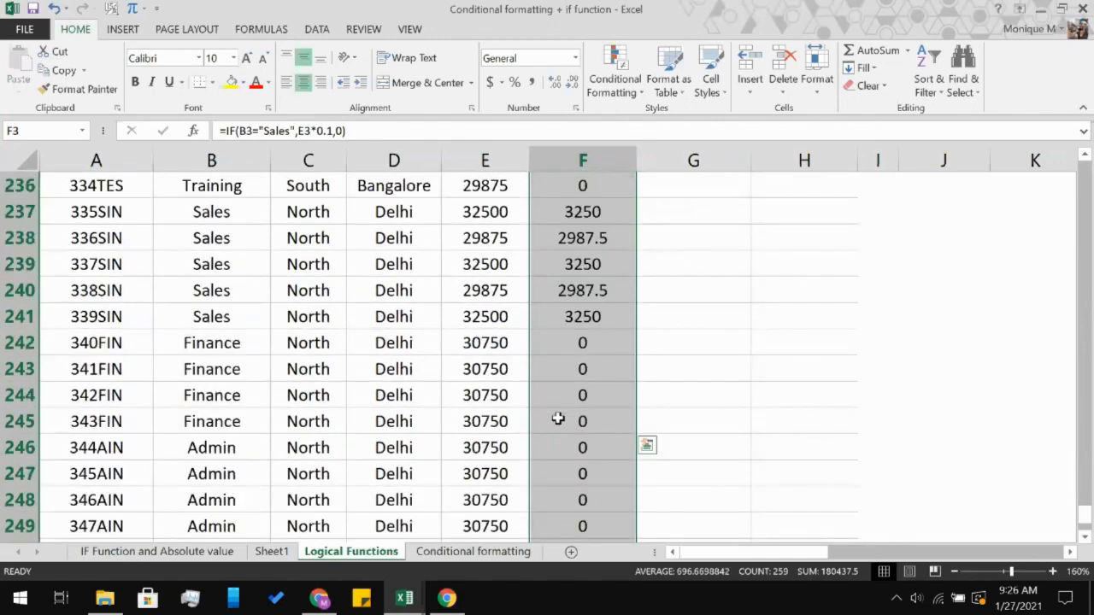
scroll(557, 418, up, 16)
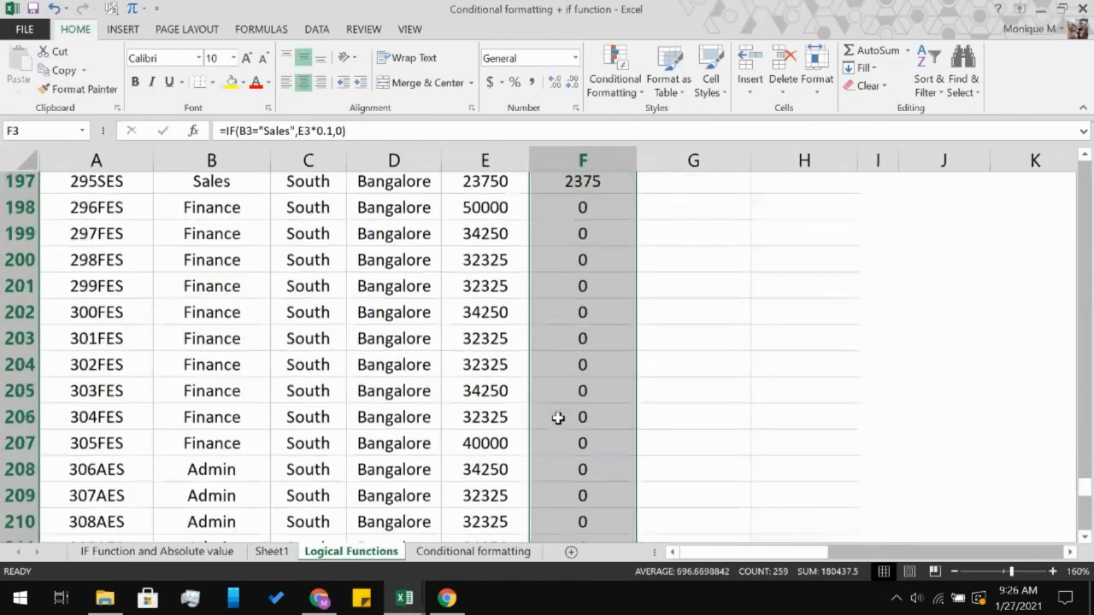
scroll(557, 418, up, 20)
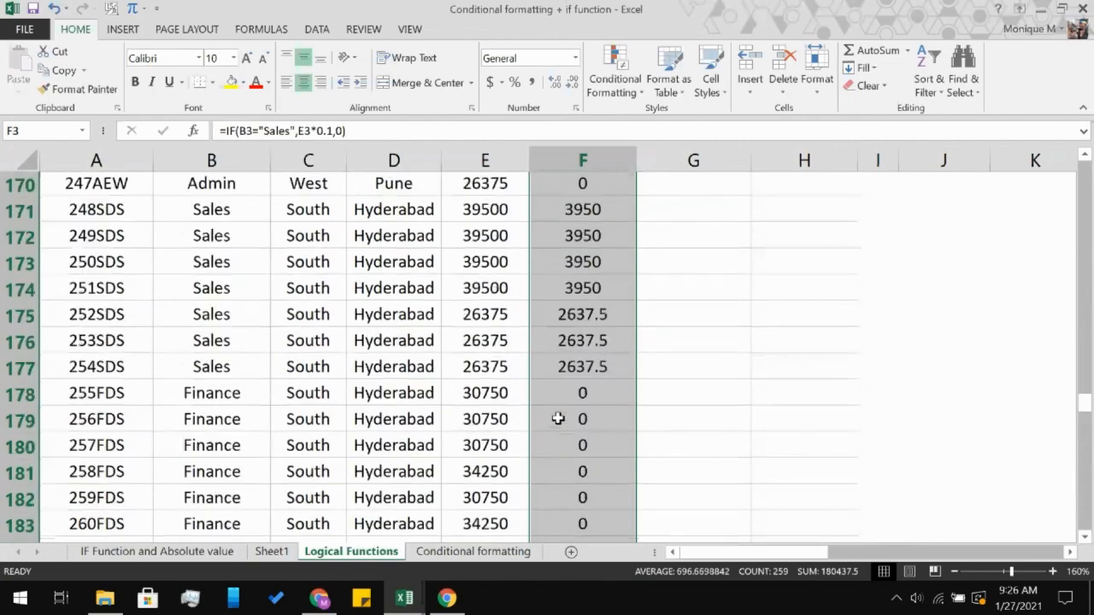
scroll(557, 418, up, 20)
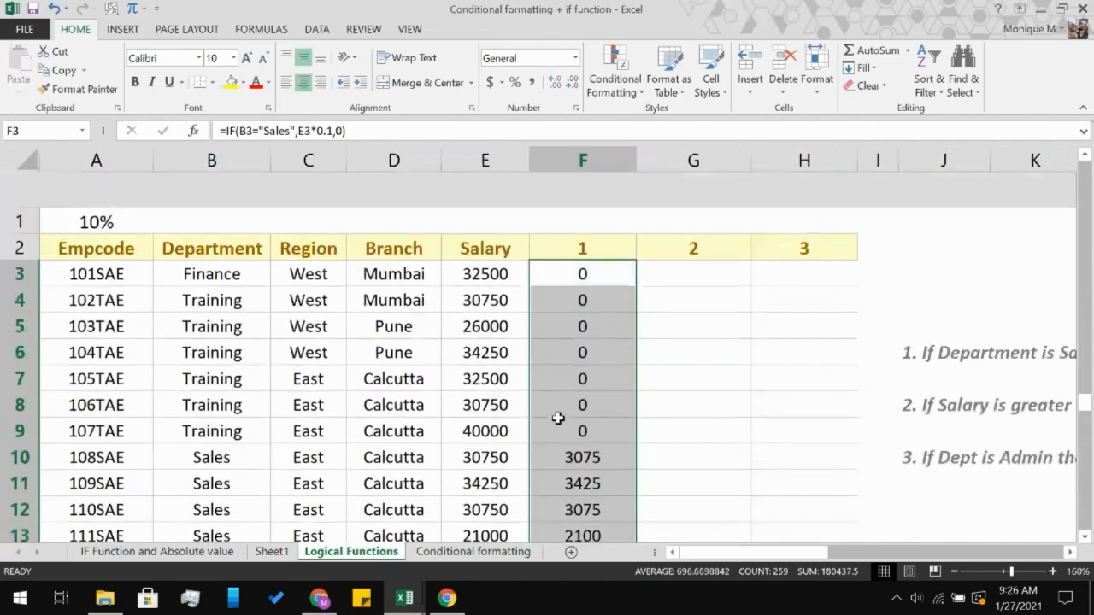
- Start an IF formula in cell G3 with the logical test E3>30000, following the second written condition
key(Right)
scroll(838, 317, right, 4)
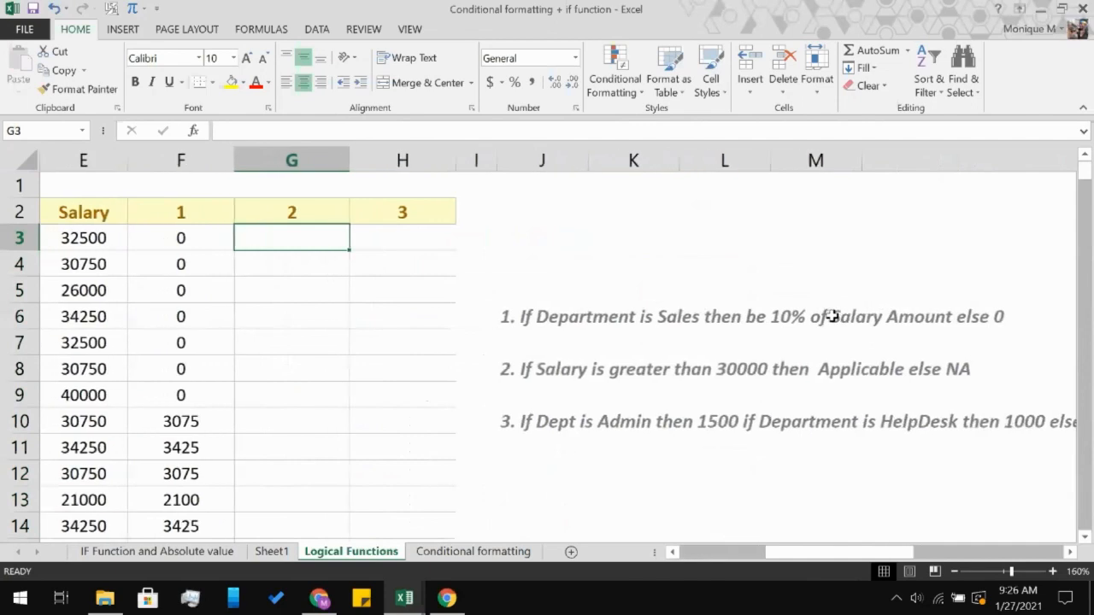
scroll(832, 316, left, 2)
text(=)
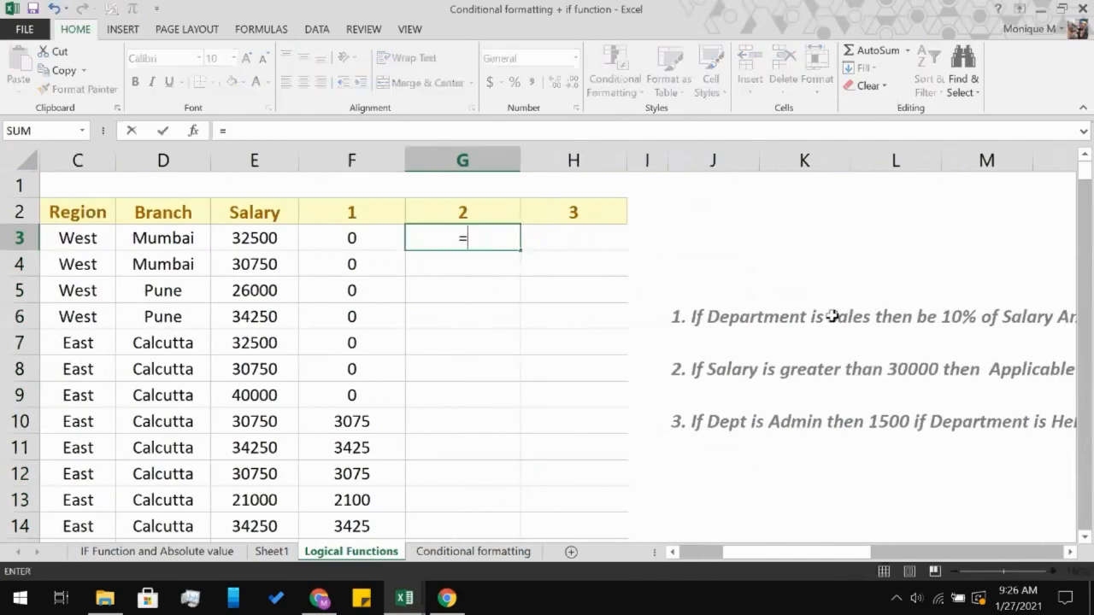
text(if)
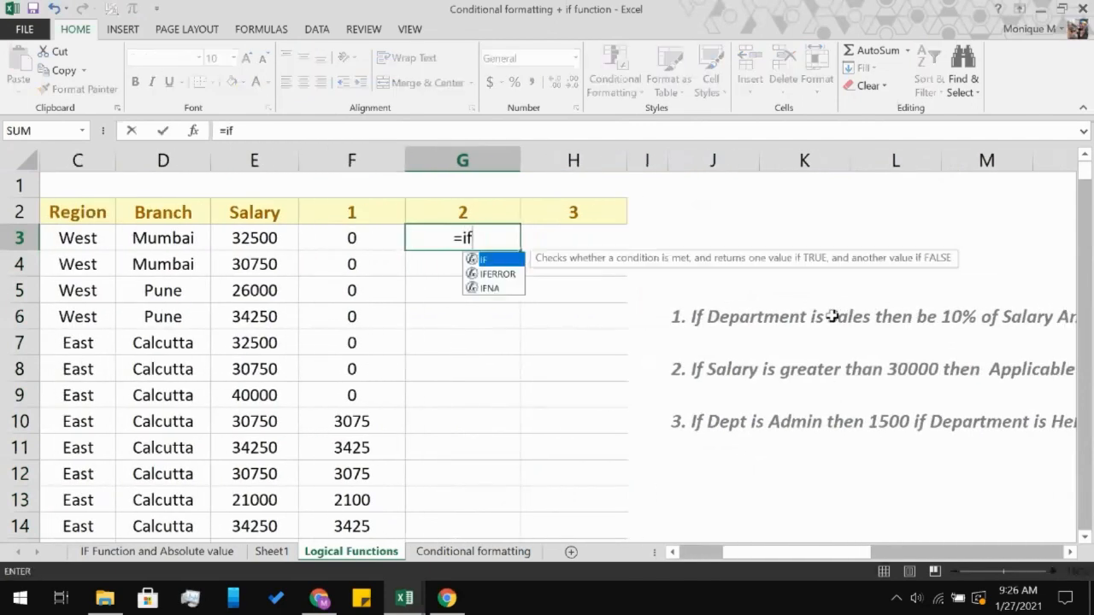
key(Tab)
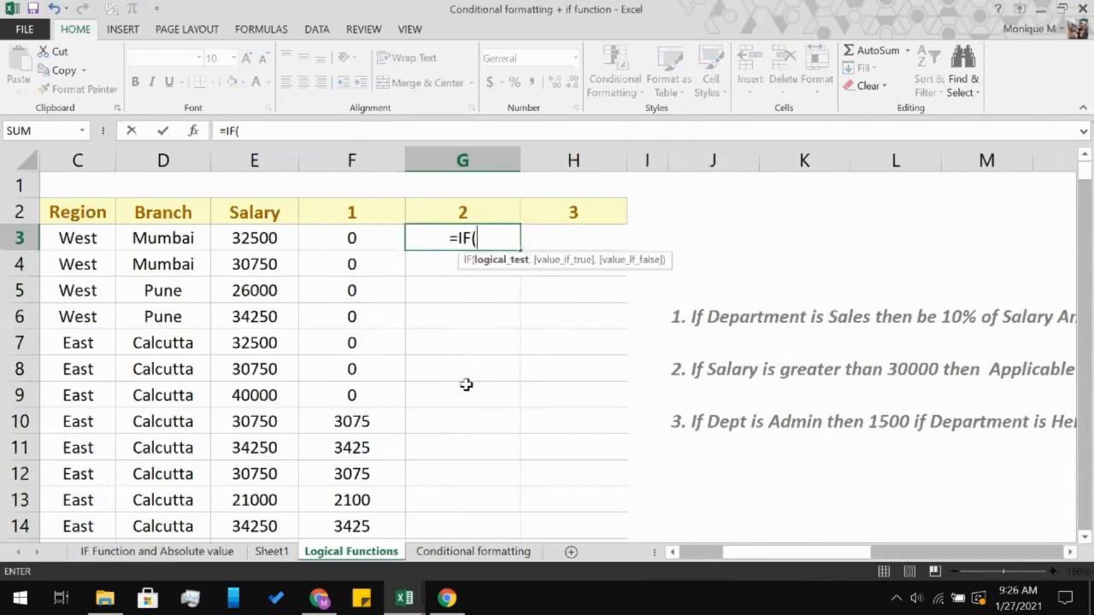
scroll(466, 385, left, 1)
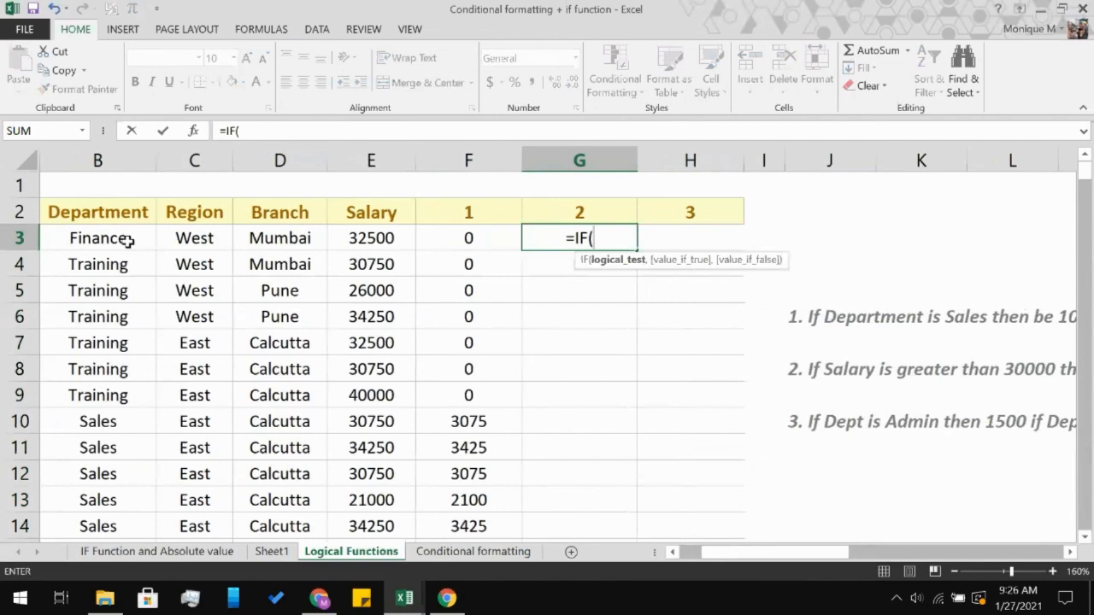
click(378, 247)
text(>)
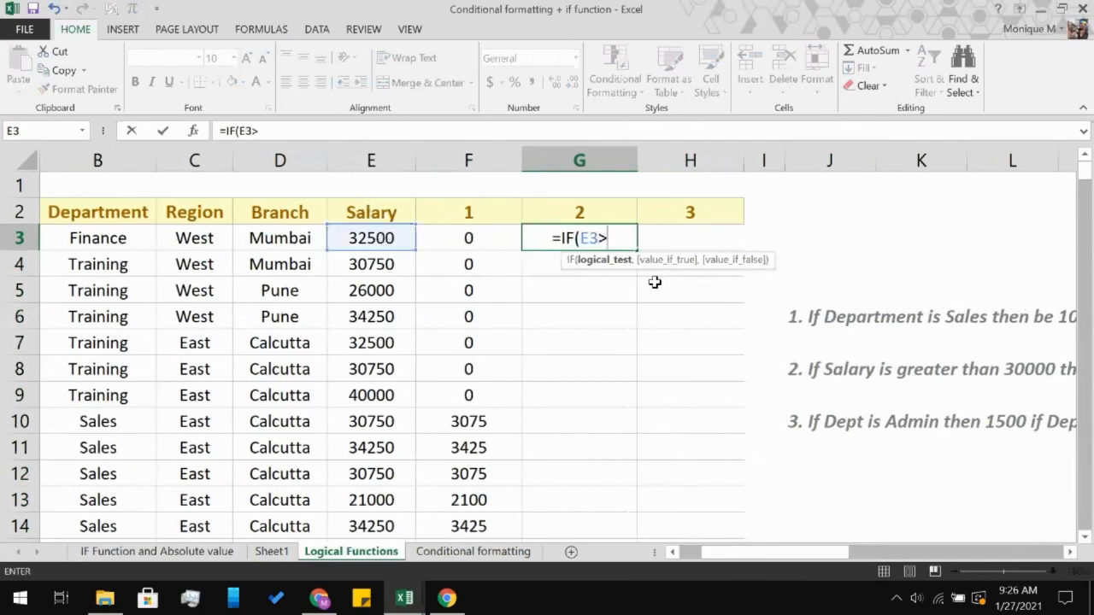
text(2)
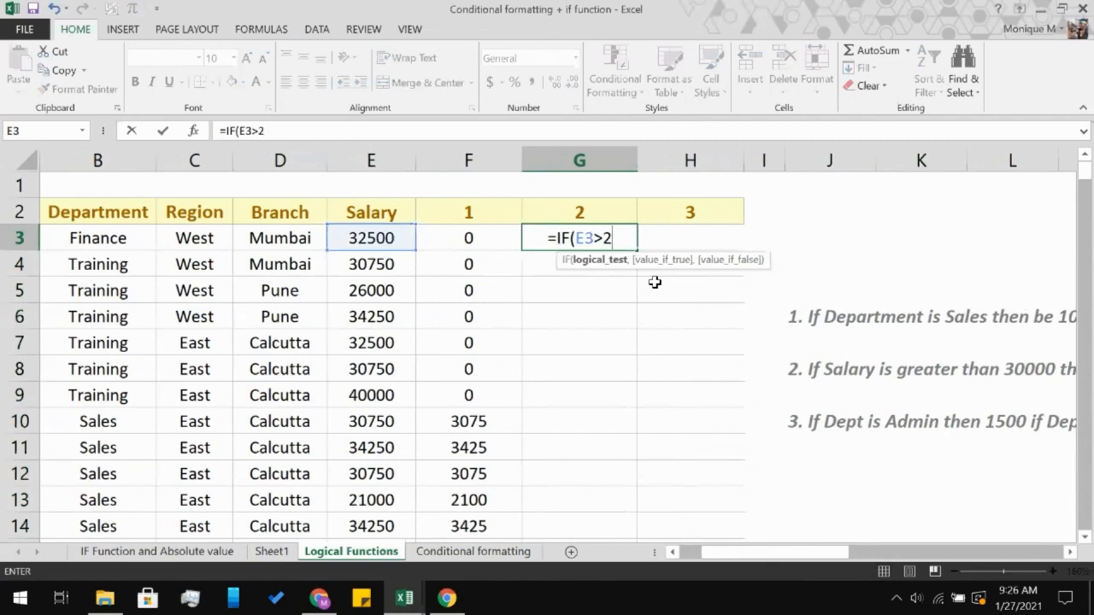
key(BackSpace)
text(300)
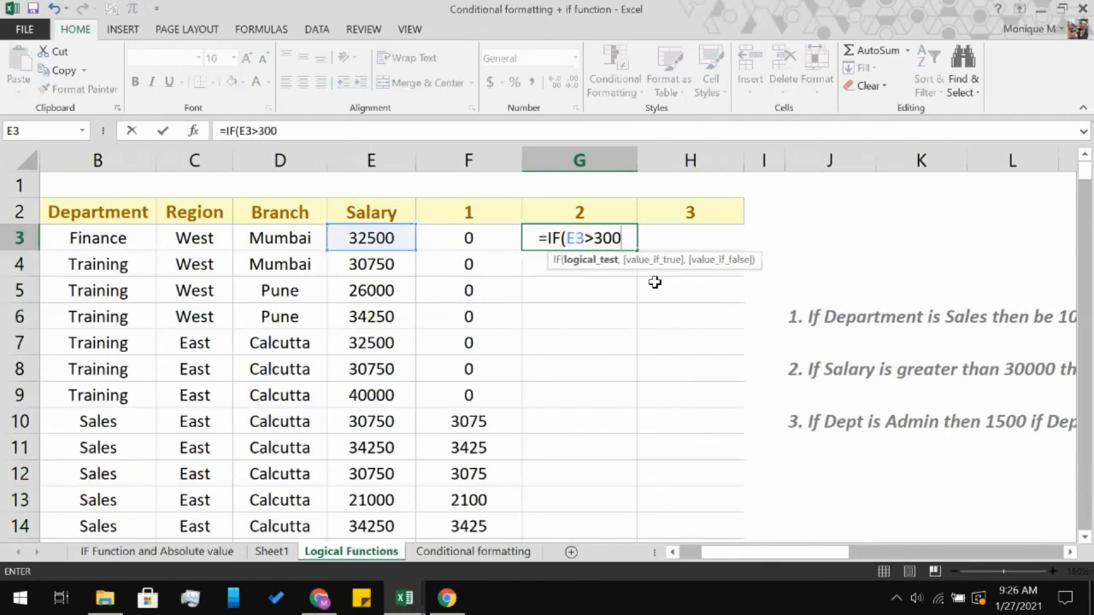
text(00,)
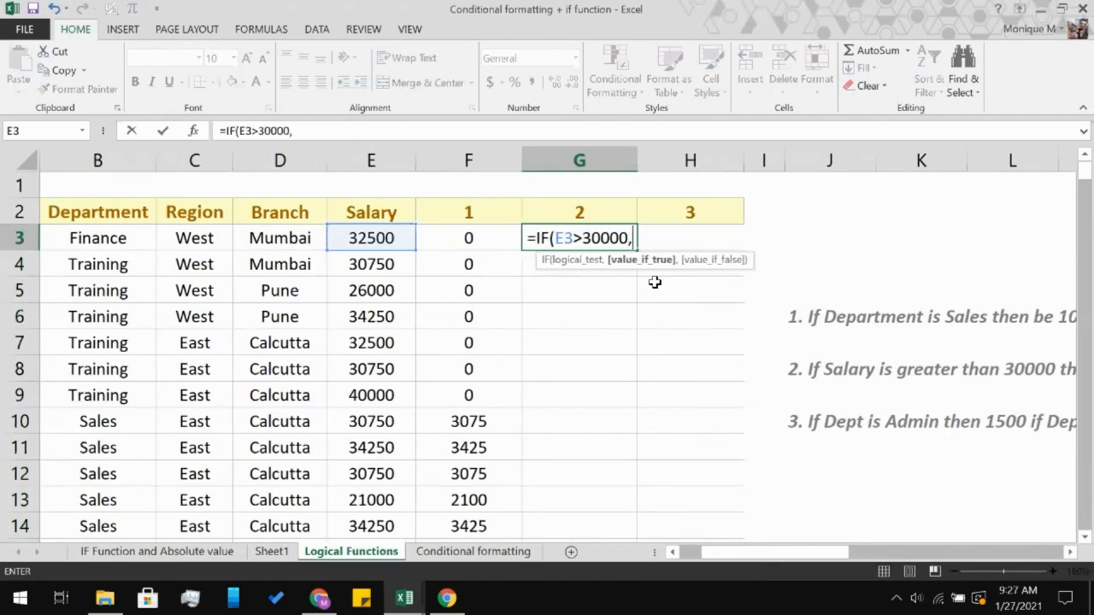
- Set the value-if-true argument of the G3 formula to the text Applicable
scroll(745, 402, right, 2)
scroll(744, 402, left, 1)
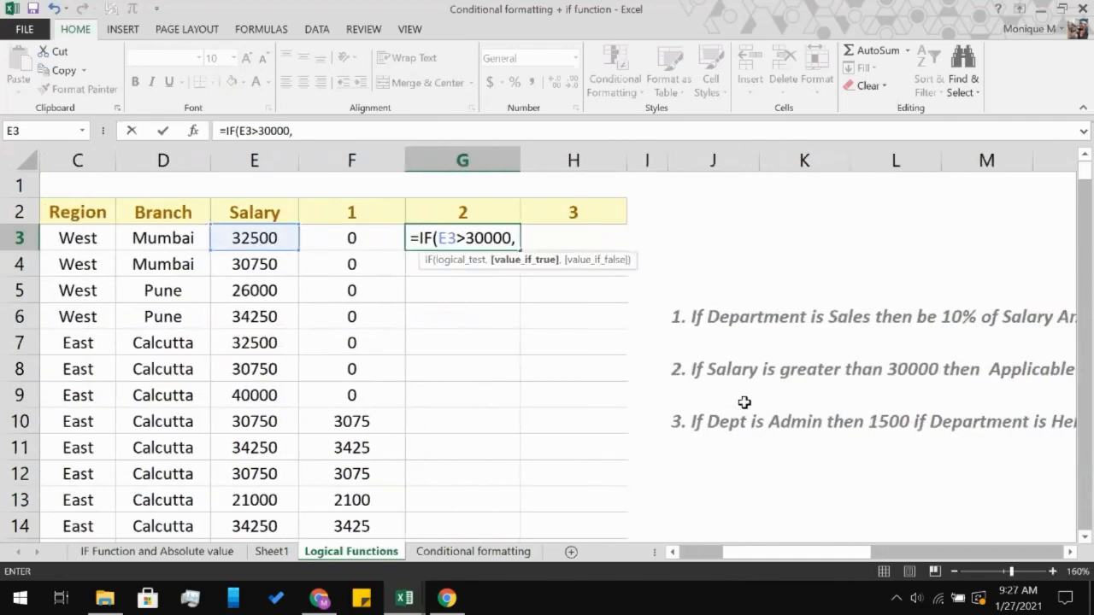
text(")
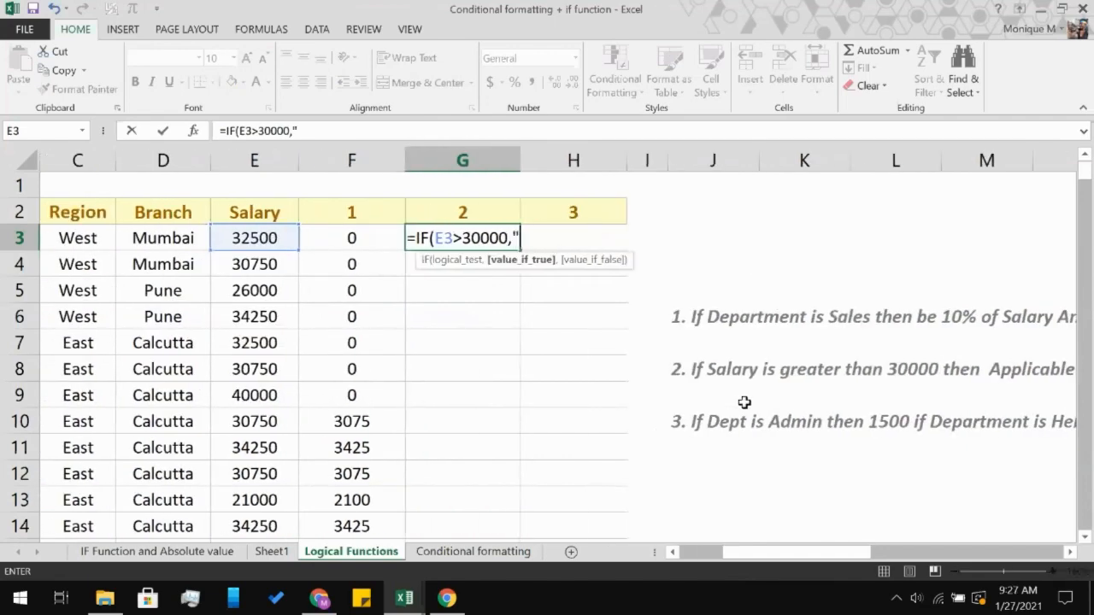
text(Appl)
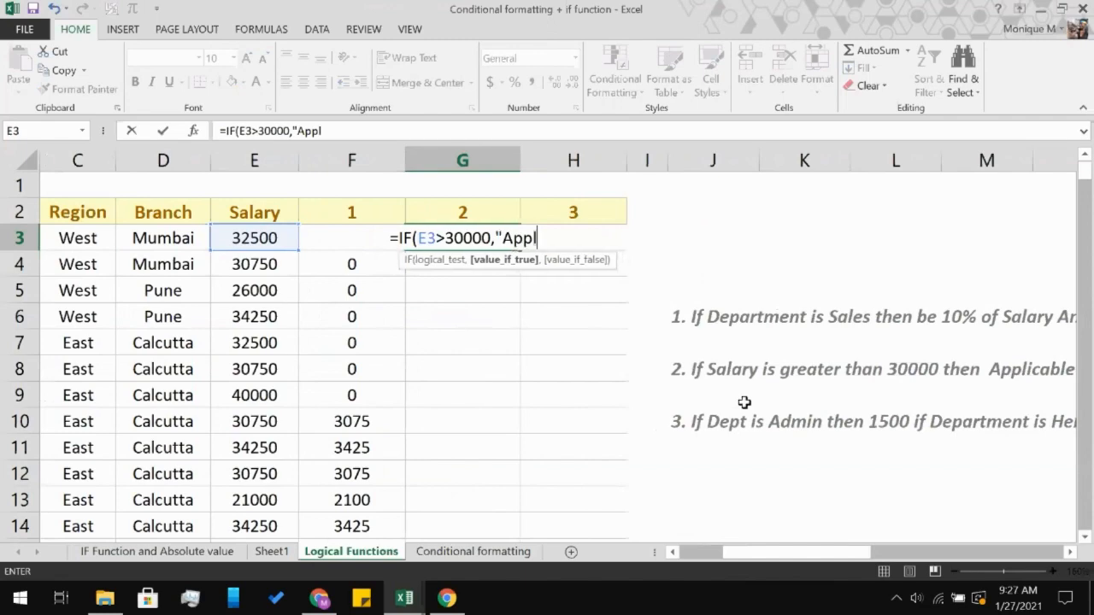
text(icable)
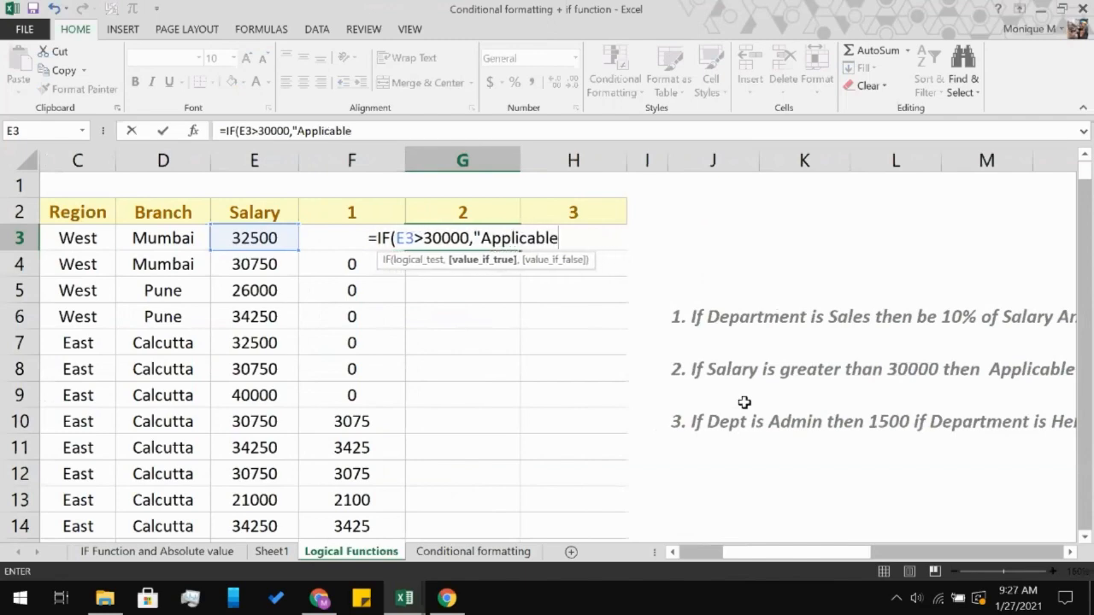
- Add "NA" as the else value of the G3 formula, matching the wording of the second written condition
scroll(840, 464, right, 2)
scroll(840, 464, left, 2)
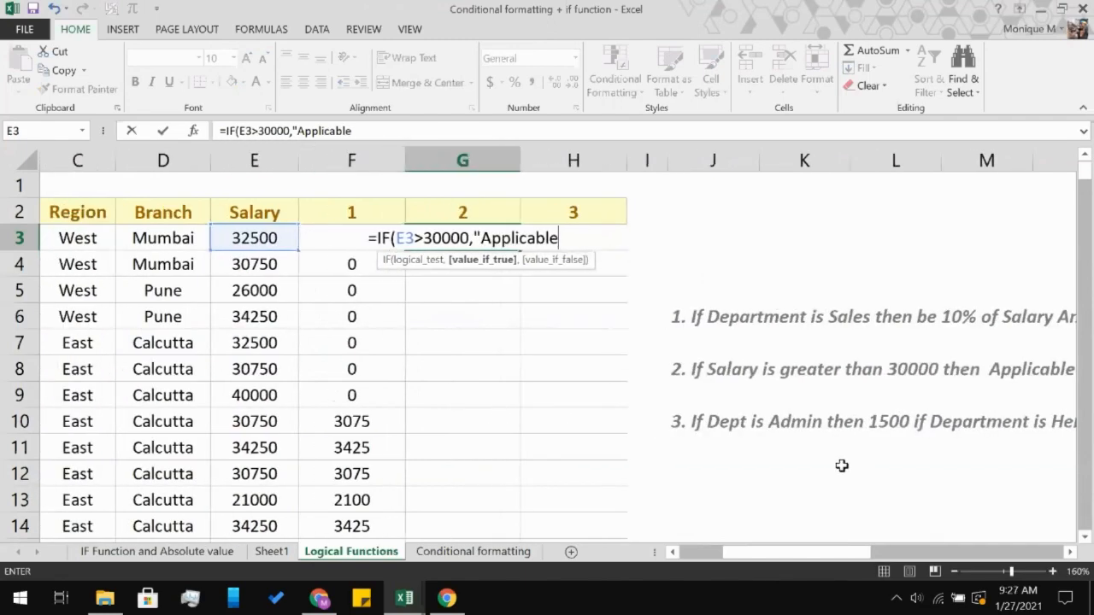
text(,N)
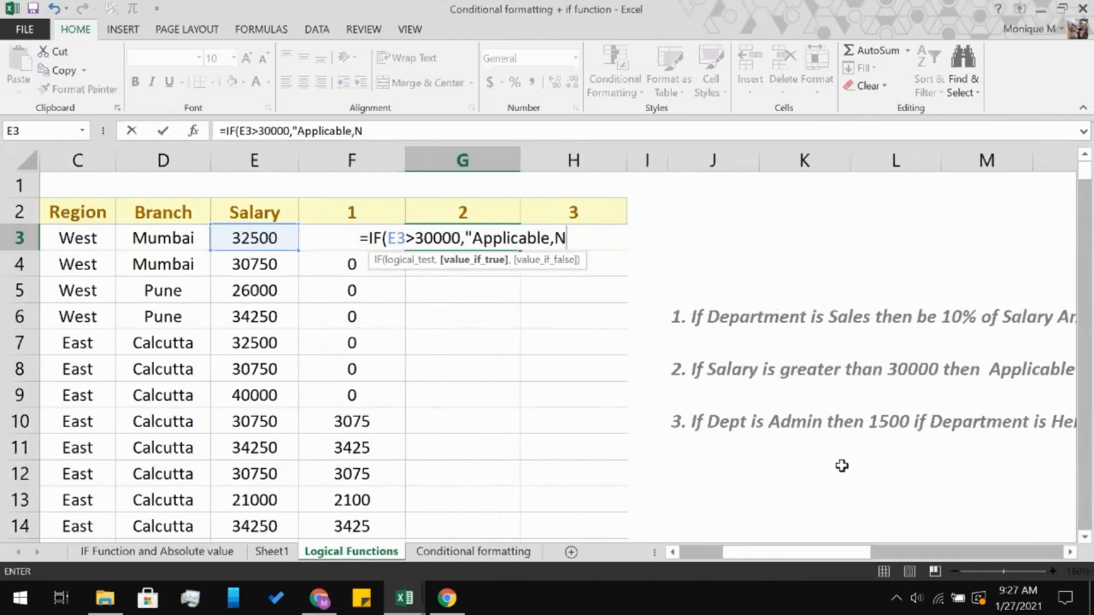
key(BackSpace)
text(")
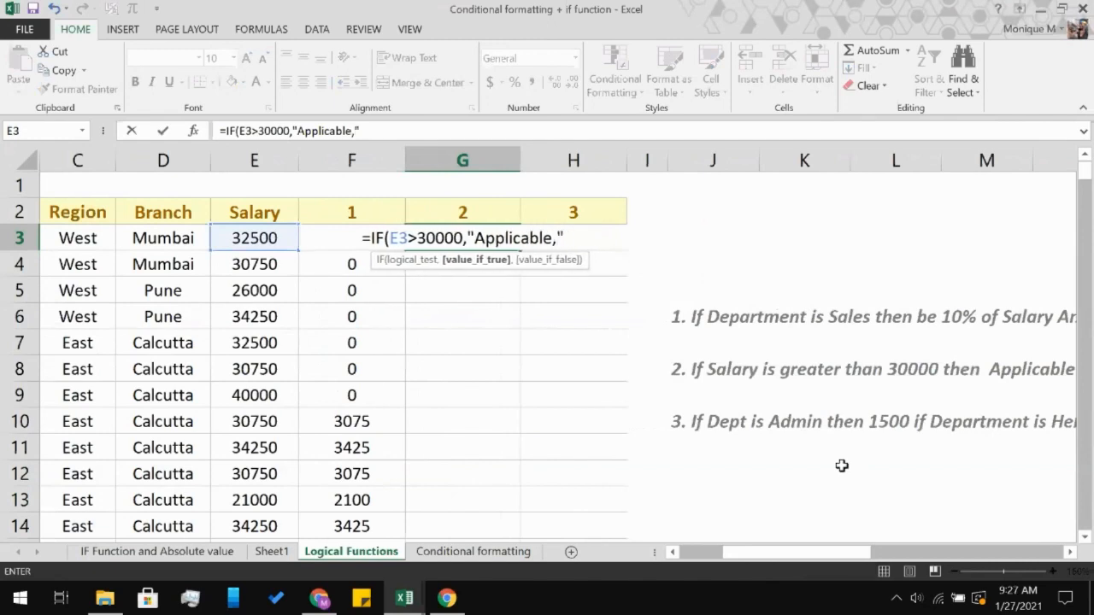
text(N/A")
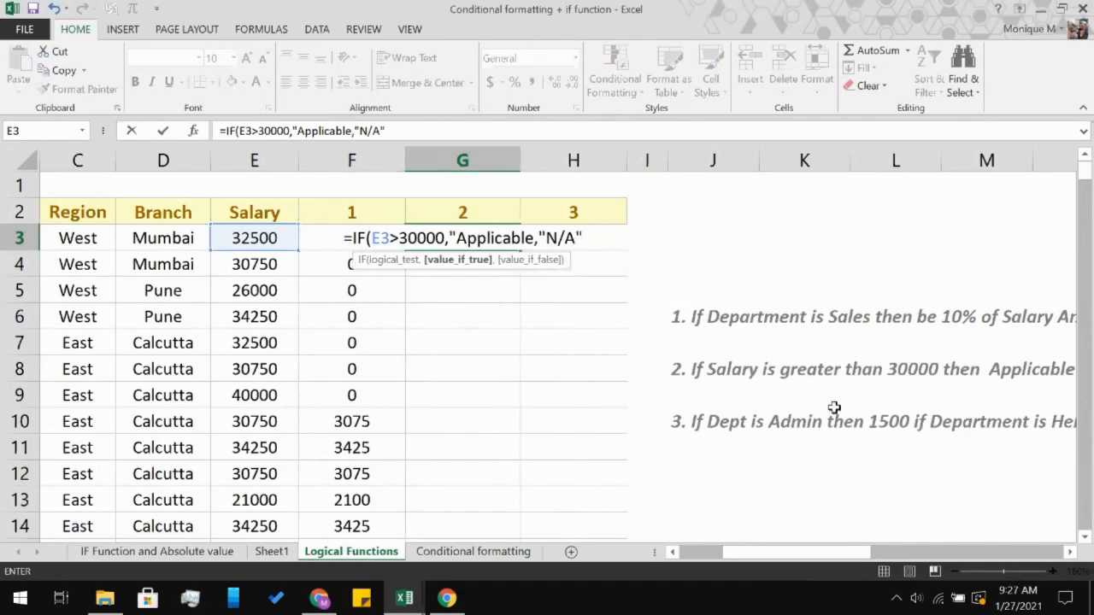
scroll(834, 409, right, 1)
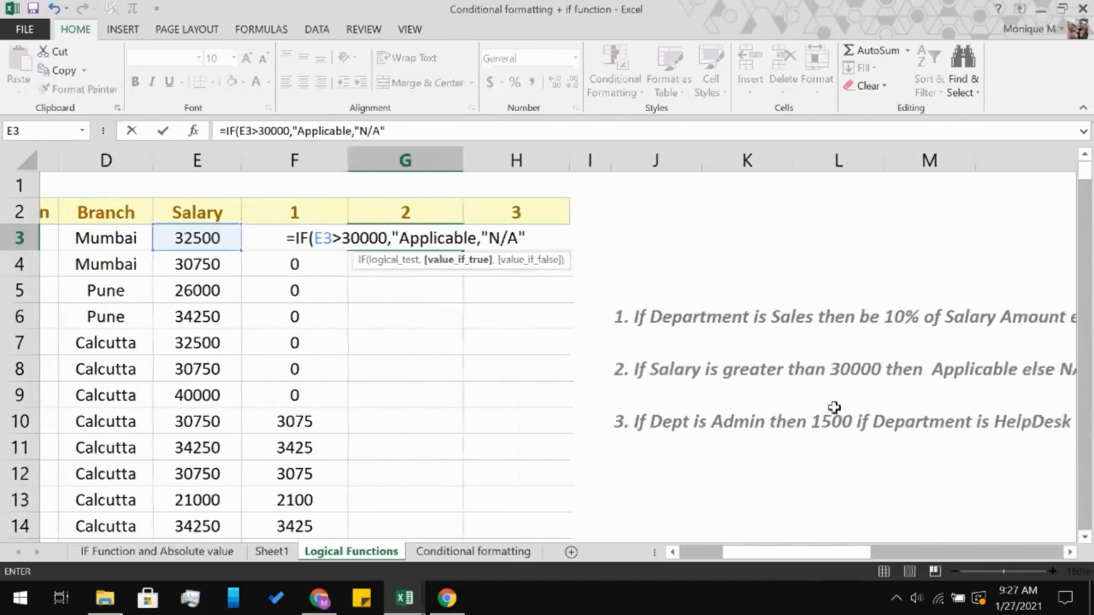
scroll(834, 408, left, 1)
key(BackSpace)
key(BackSpace)
key(BackSpace)
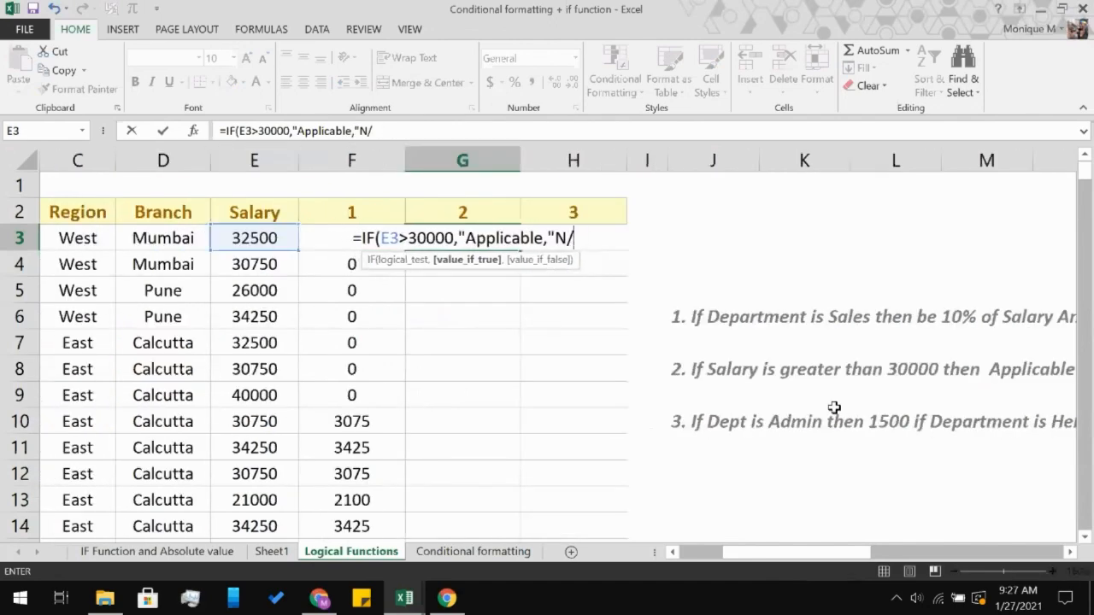
text(A")
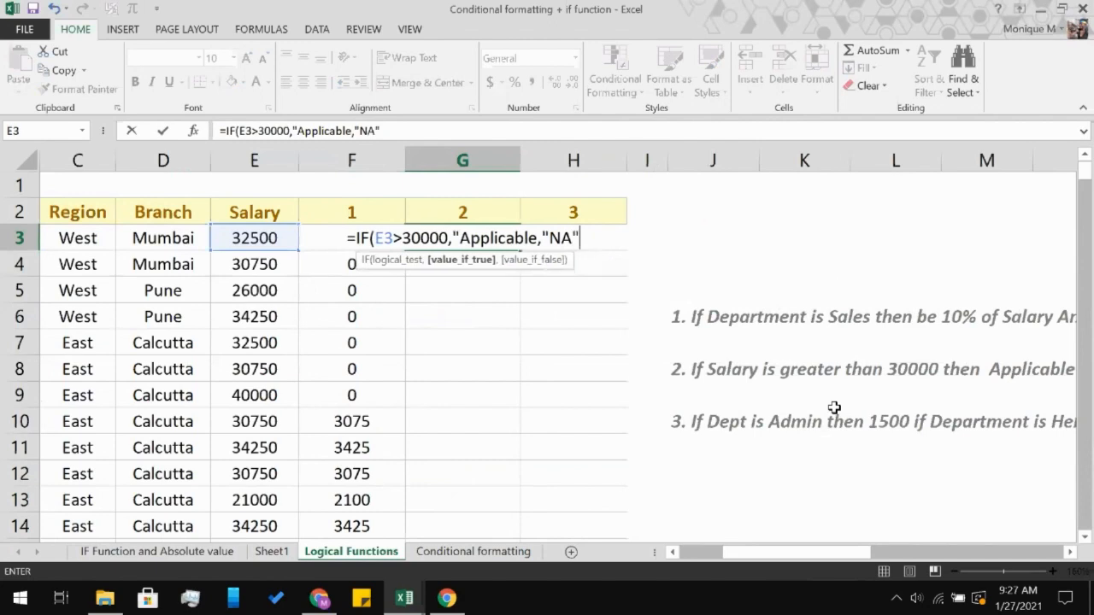
- Decline the suggested formula correction, add the missing closing quotation mark after Applicable, and enter the G3 formula
key(Return)
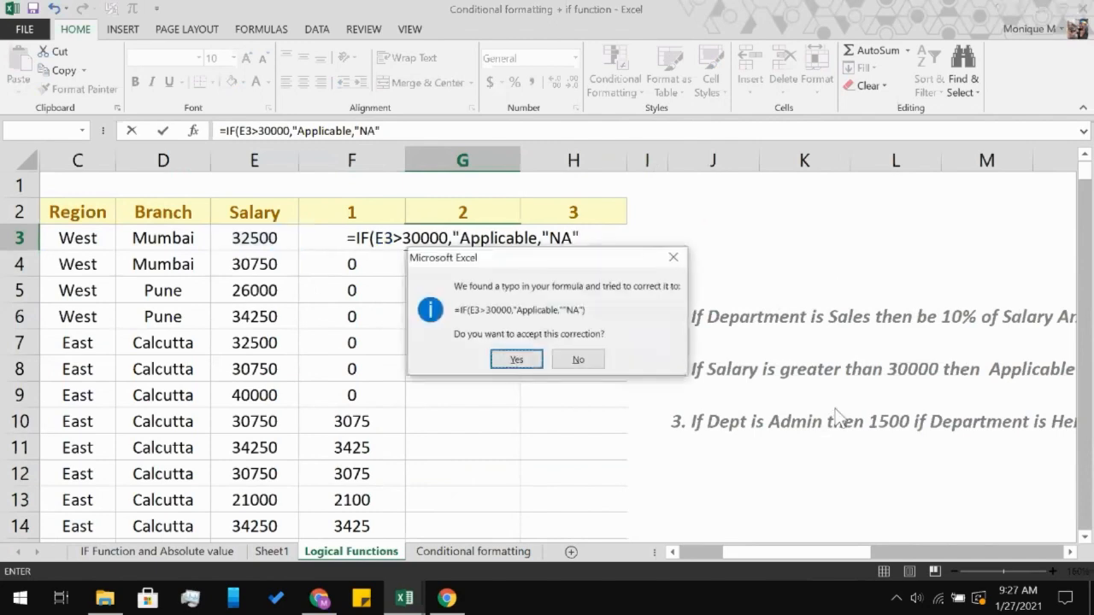
click(569, 362)
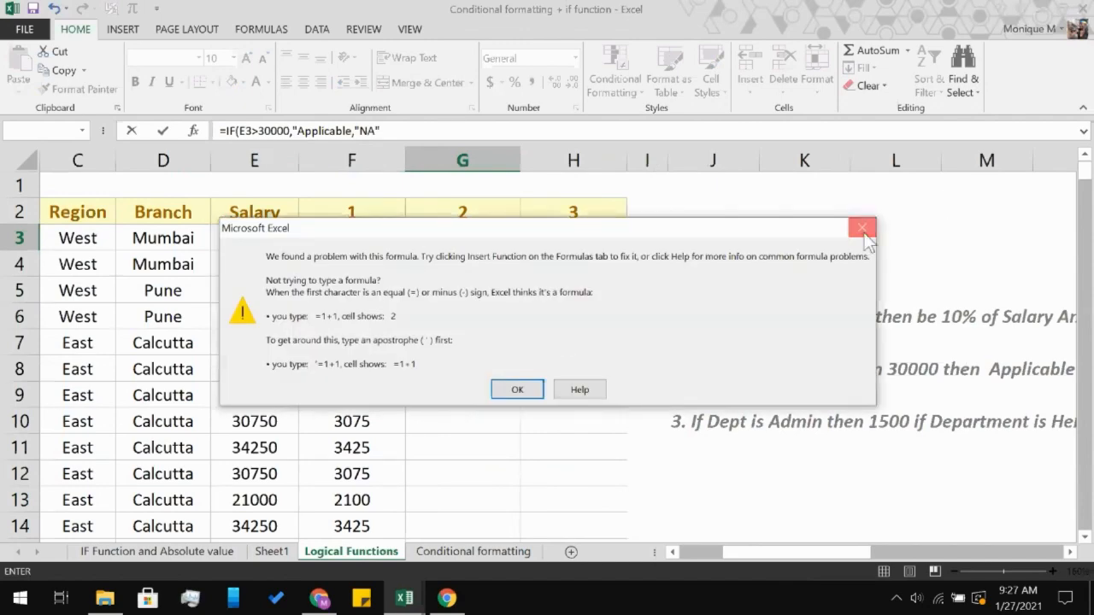
click(861, 227)
text(")
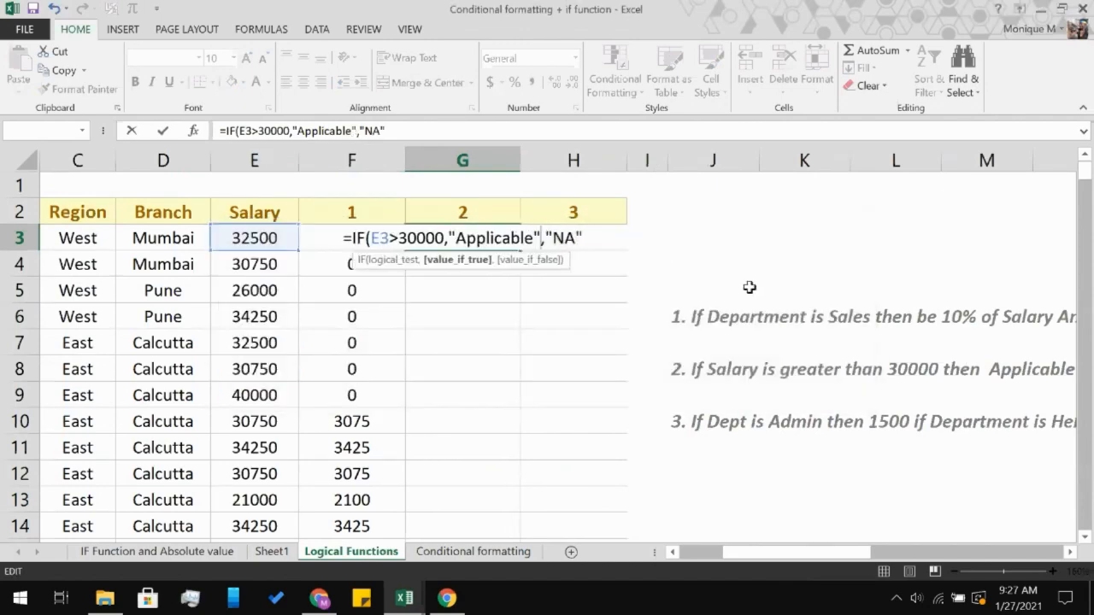
click(598, 237)
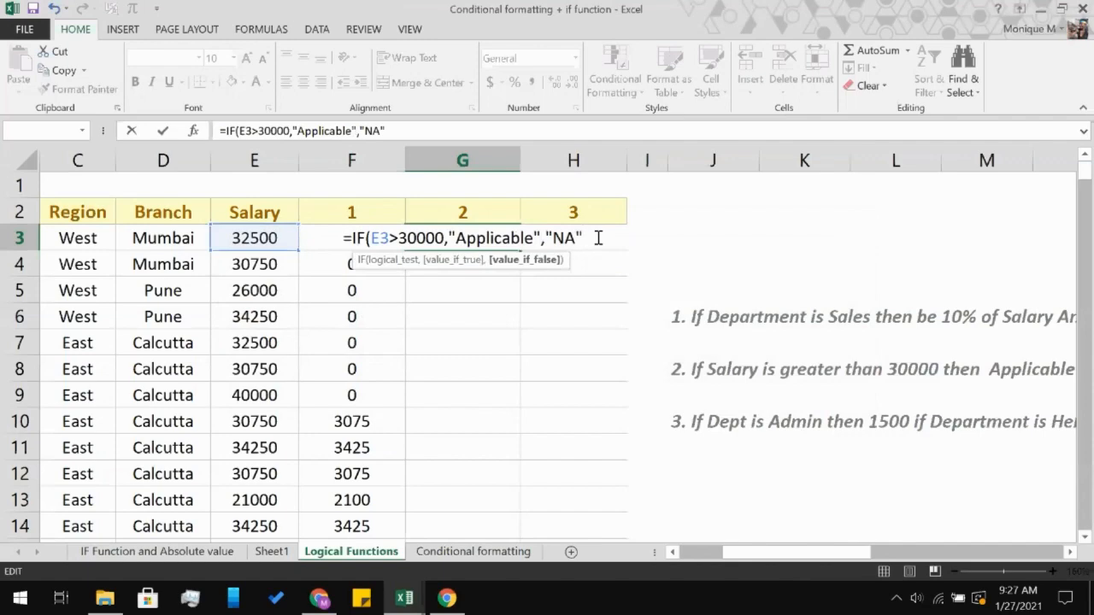
key(Return)
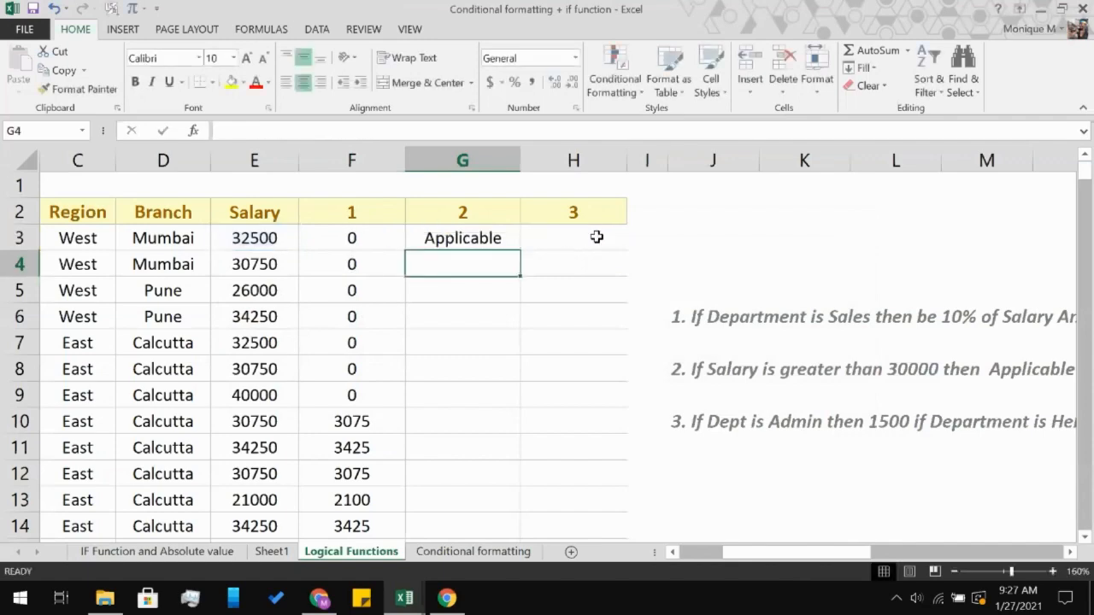
- Fill the G3 IF formula down column G through the last employee record in row 261
click(484, 237)
scroll(503, 396, down, 14)
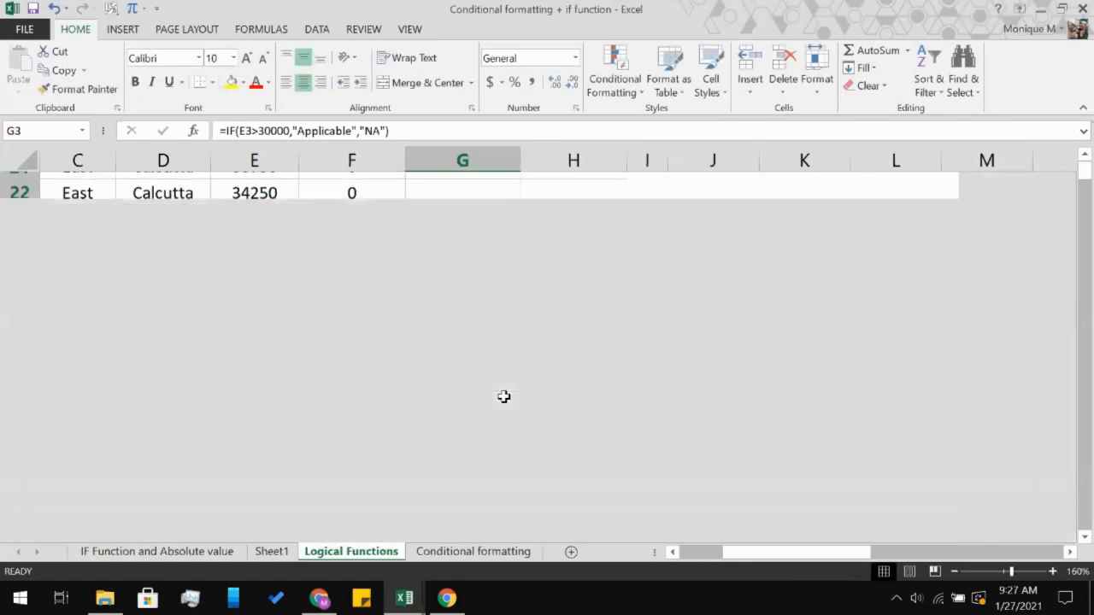
scroll(503, 396, down, 20)
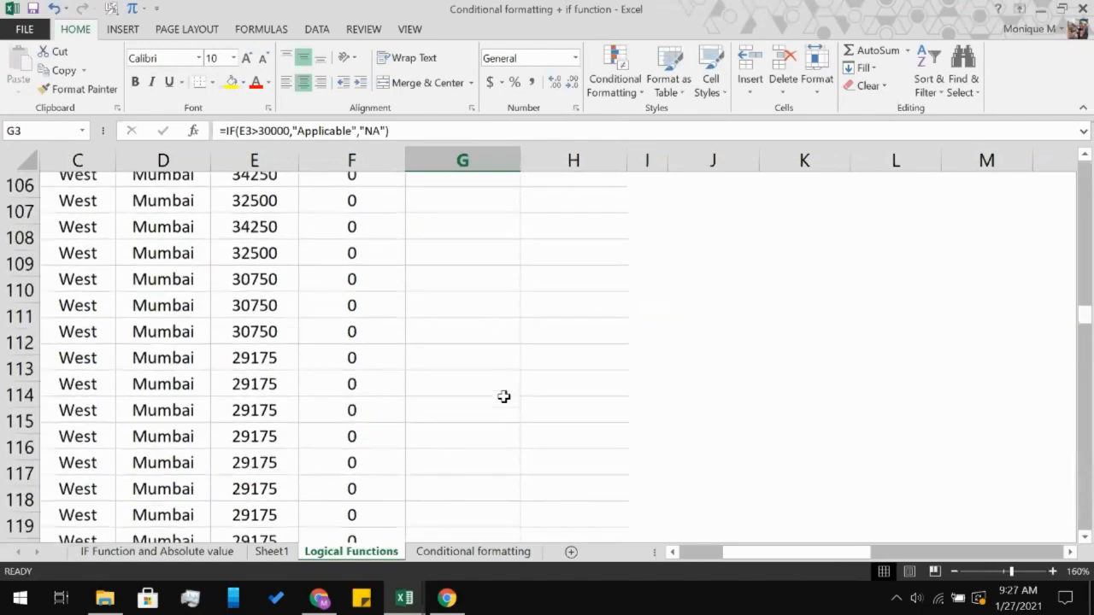
scroll(503, 396, down, 12)
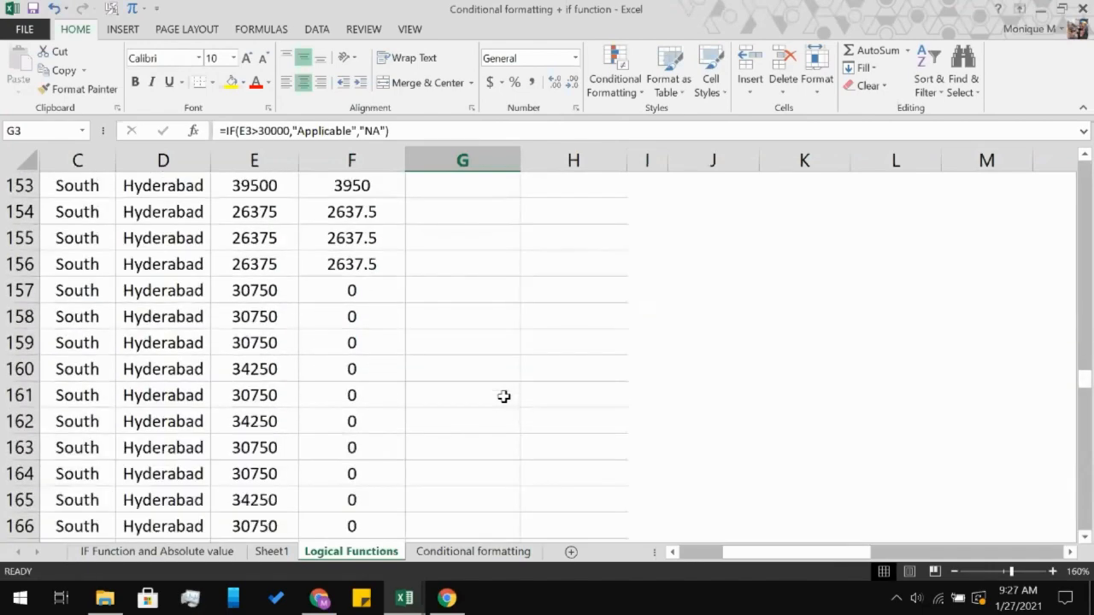
scroll(504, 396, down, 9)
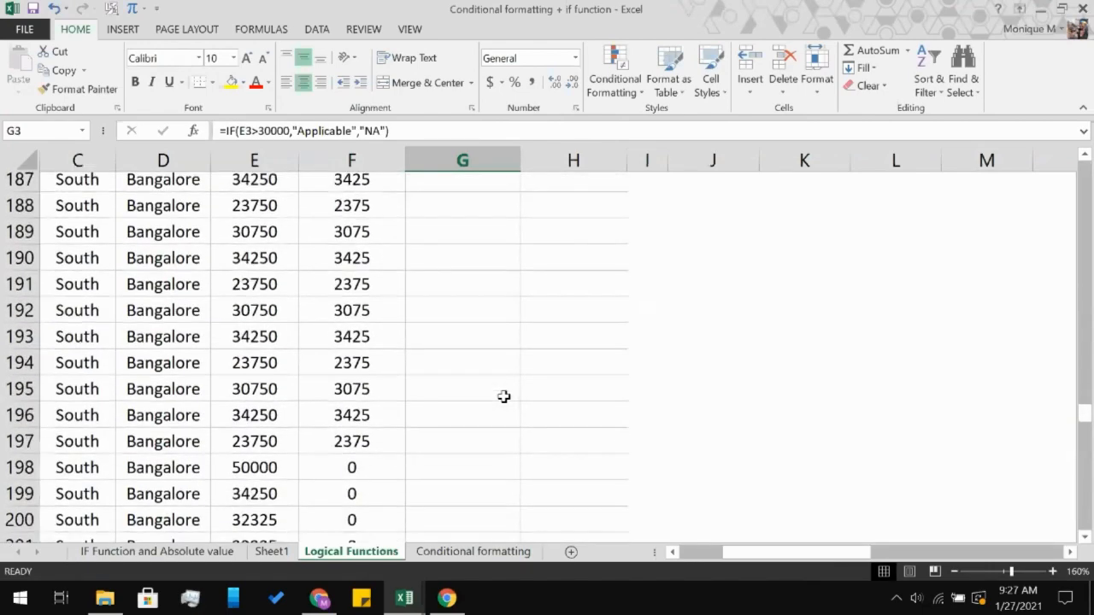
scroll(503, 396, down, 20)
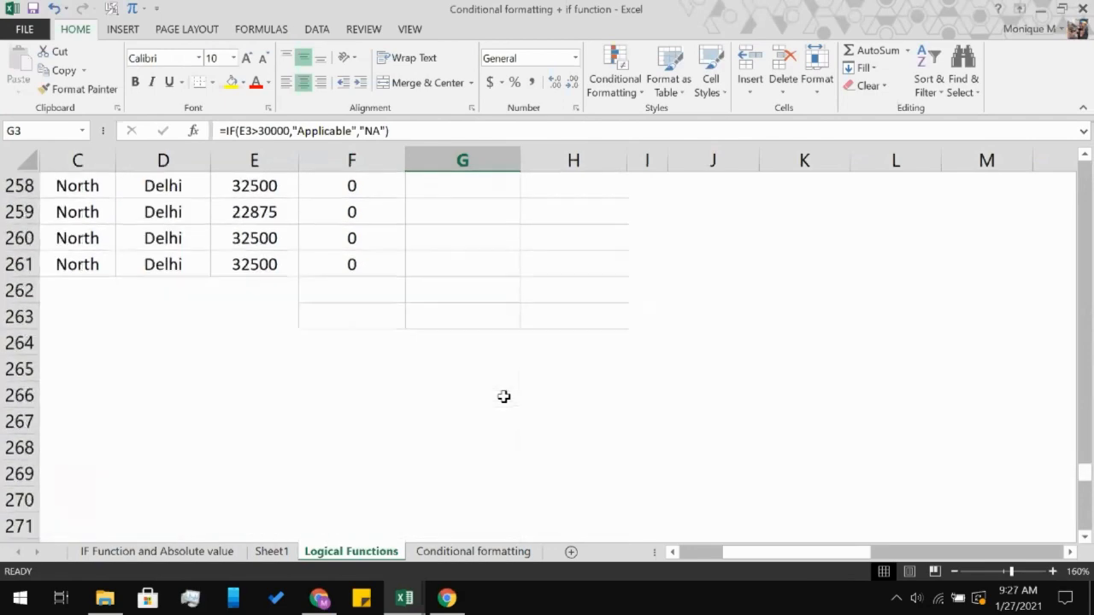
scroll(503, 395, up, 1)
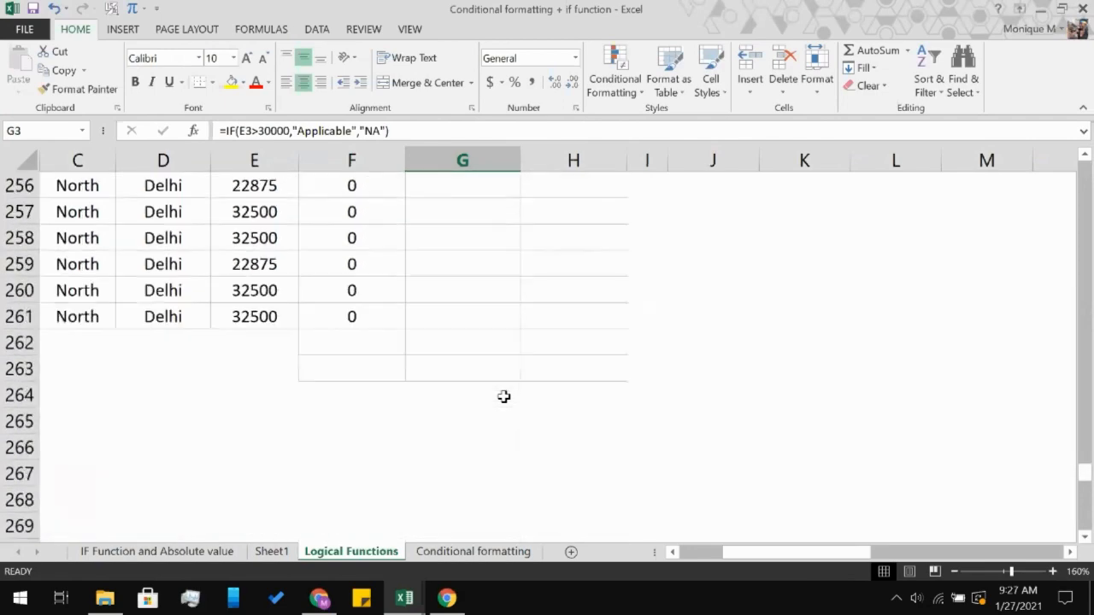
shift+click(490, 313)
key(ctrl+v)
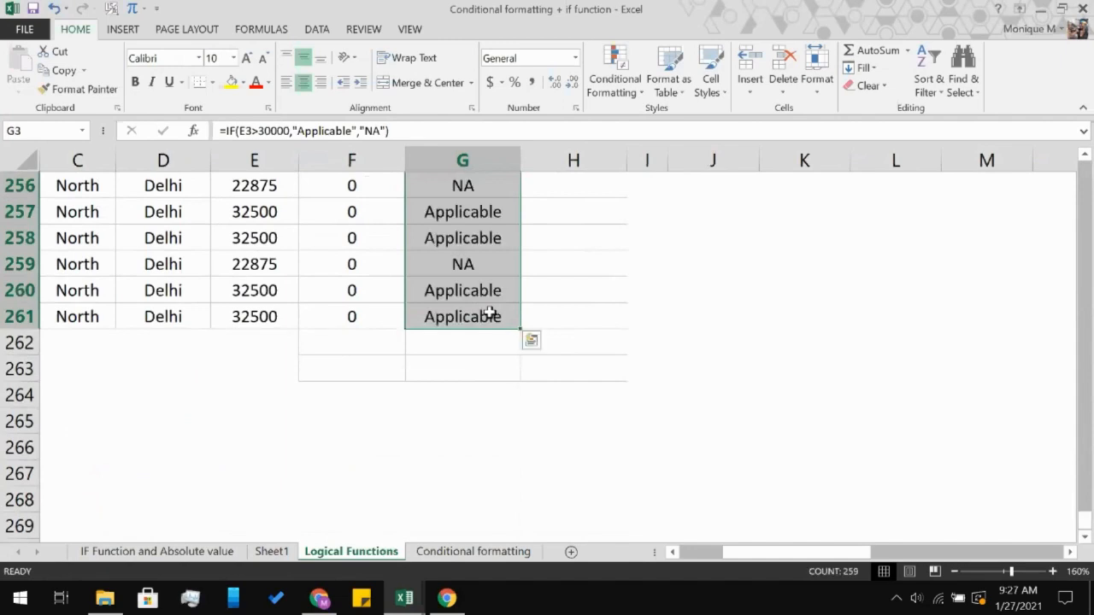
- Return to the start of the table, read the third written condition, and select cell H3 for its formula
click(594, 319)
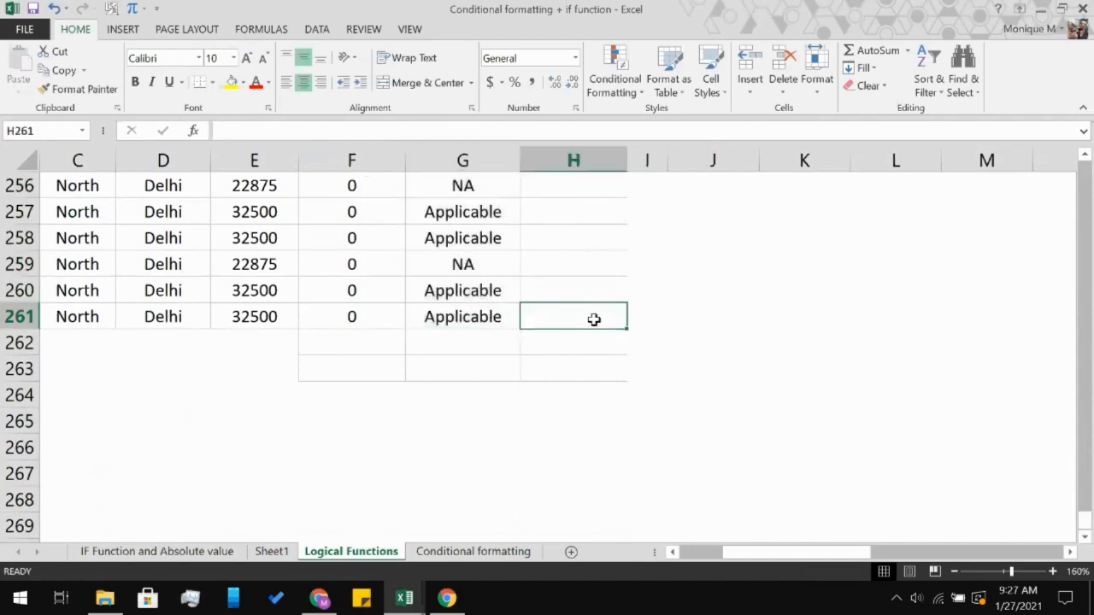
scroll(594, 319, up, 20)
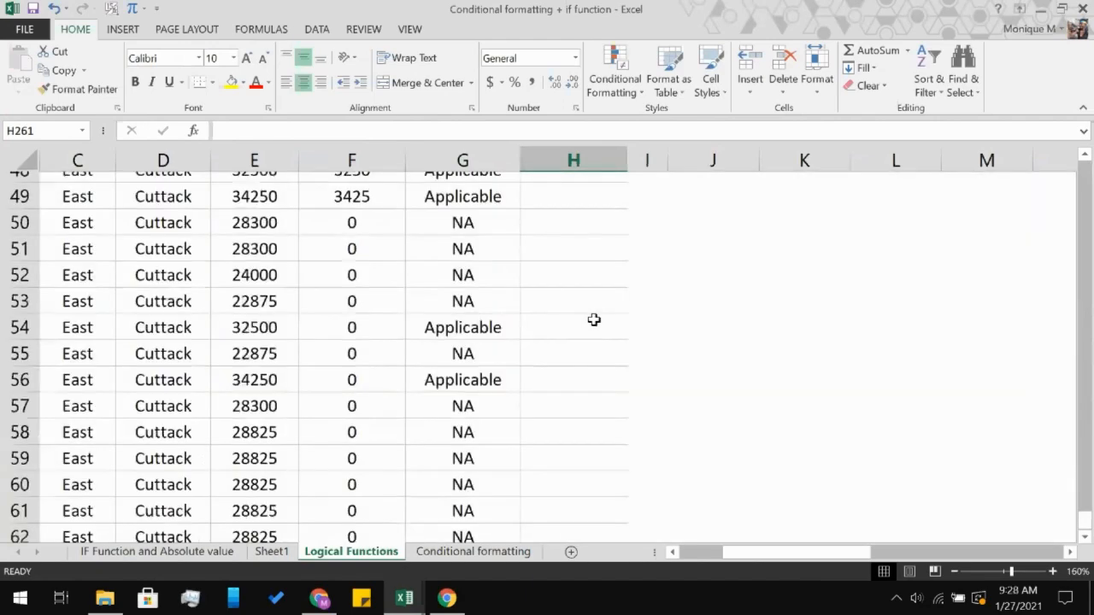
scroll(594, 319, up, 16)
scroll(881, 358, right, 2)
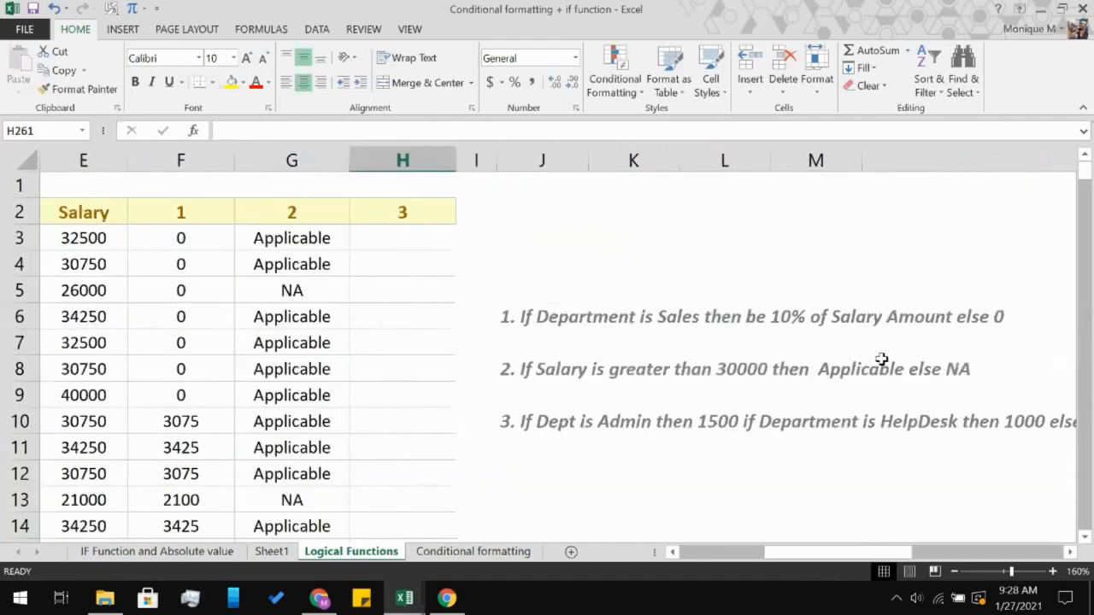
scroll(881, 359, right, 1)
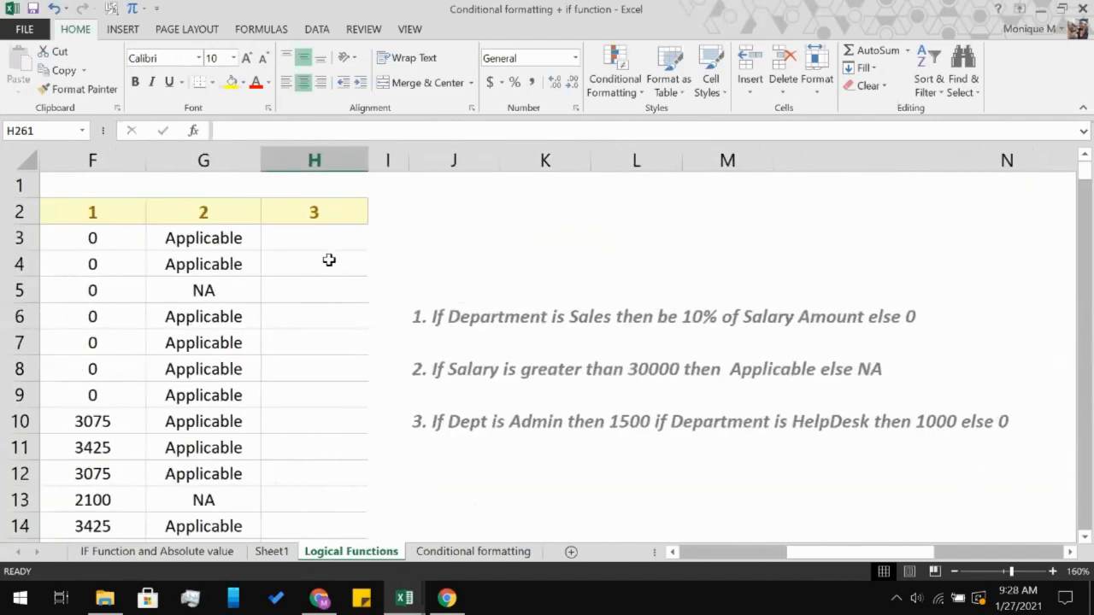
click(311, 230)
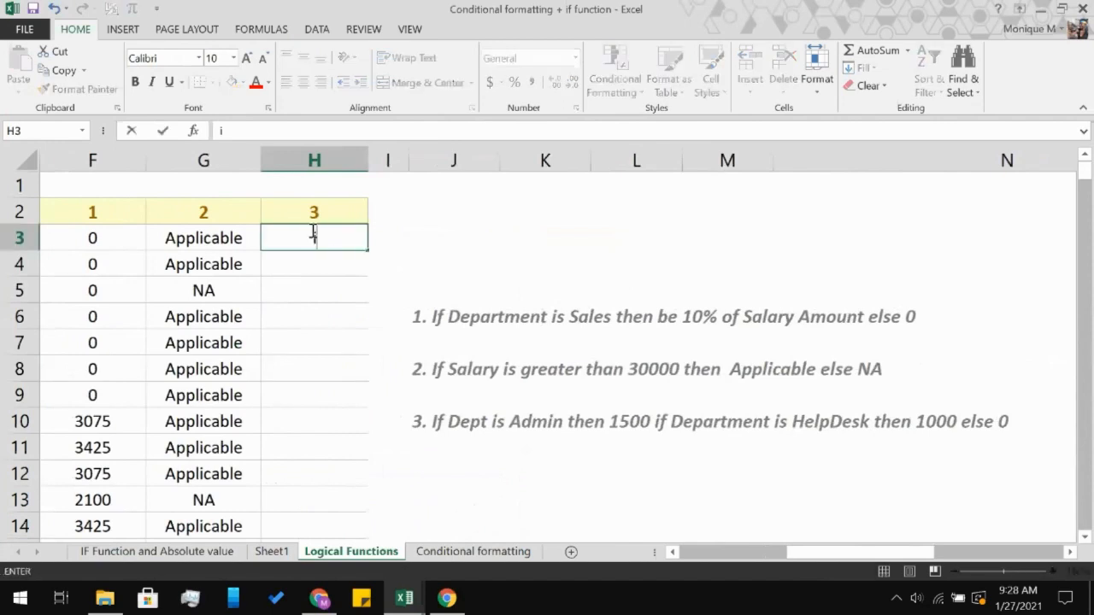
text(=if)
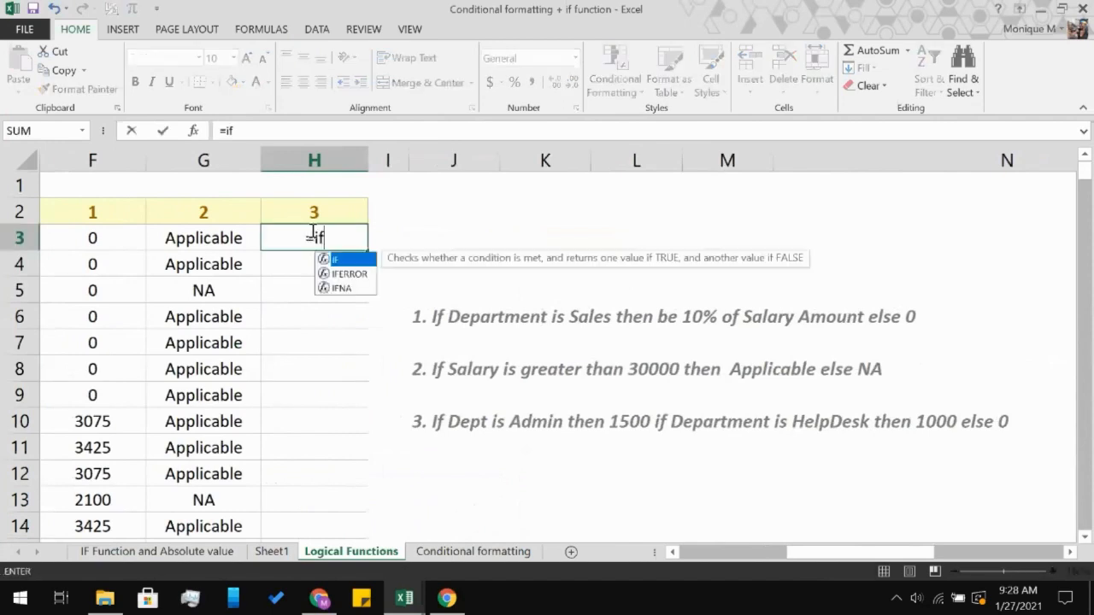
key(Tab)
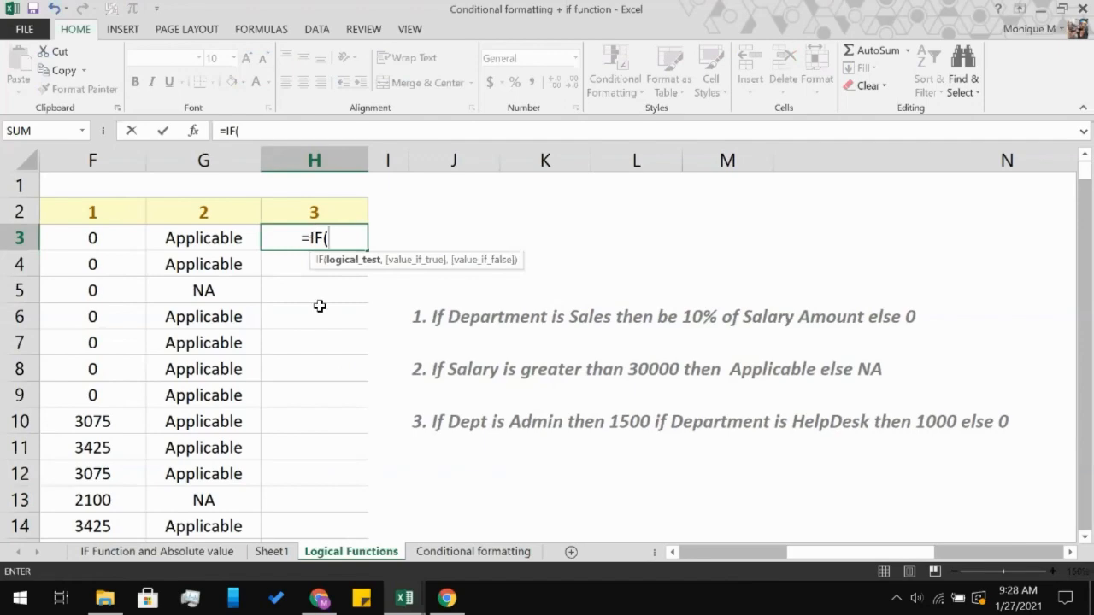
scroll(304, 323, left, 2)
scroll(303, 323, left, 2)
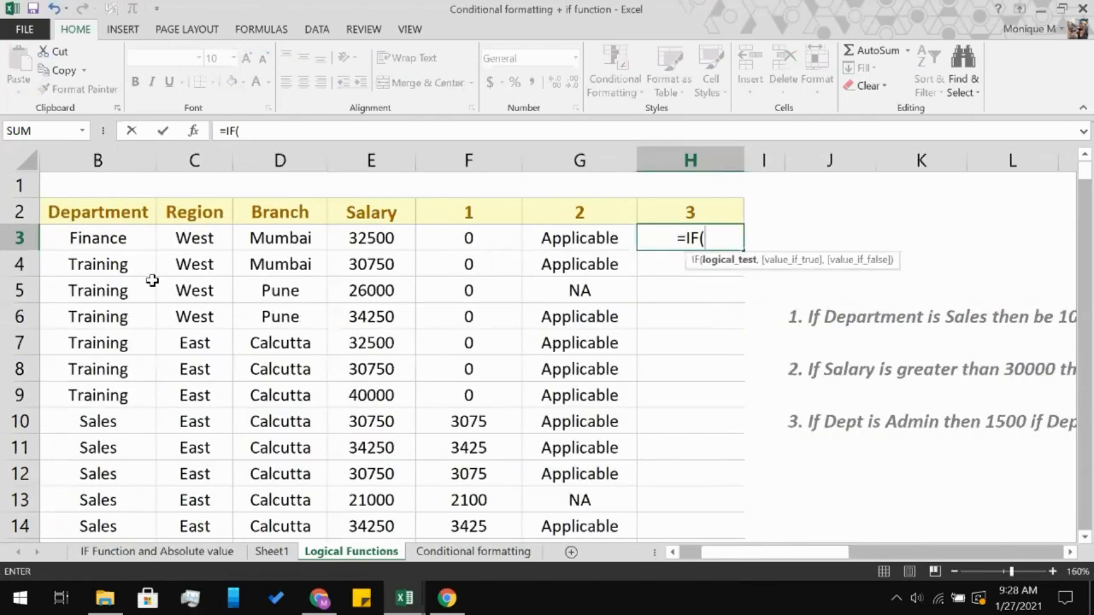
click(100, 239)
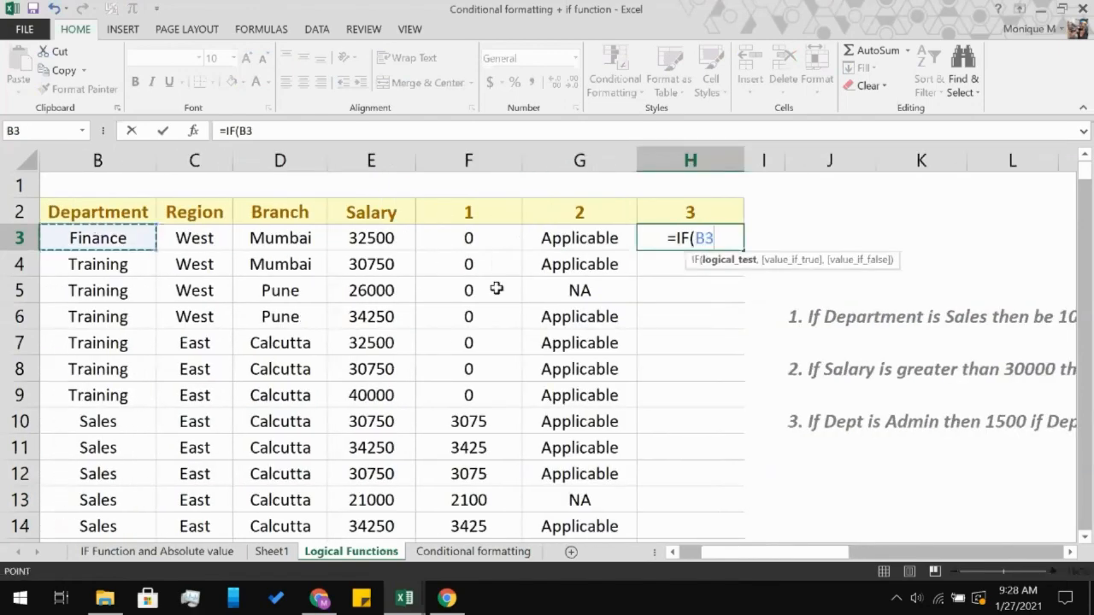
text(=")
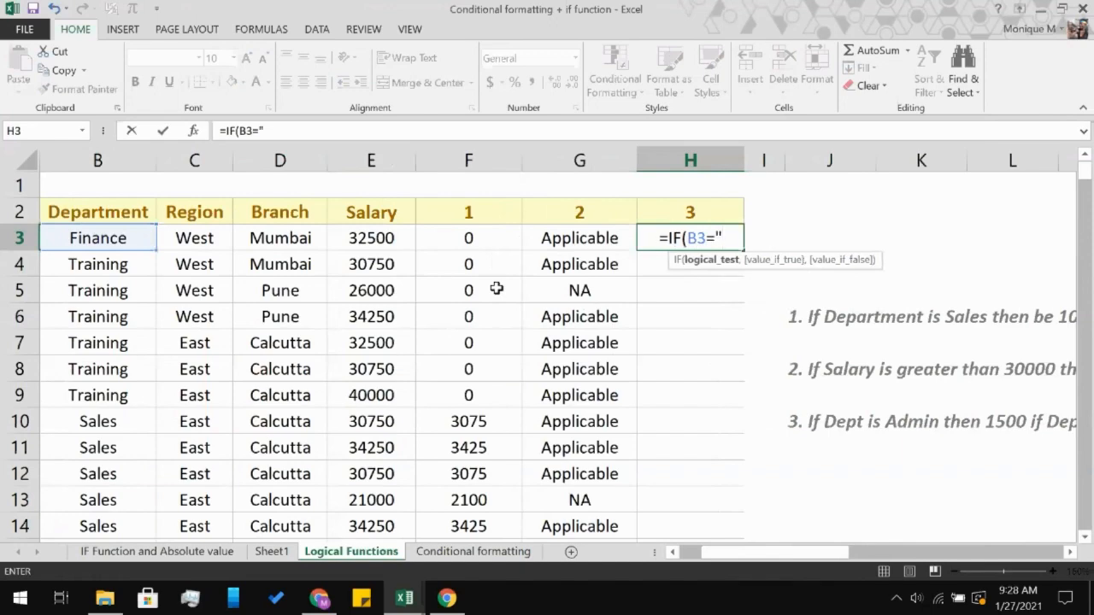
text(Admin)
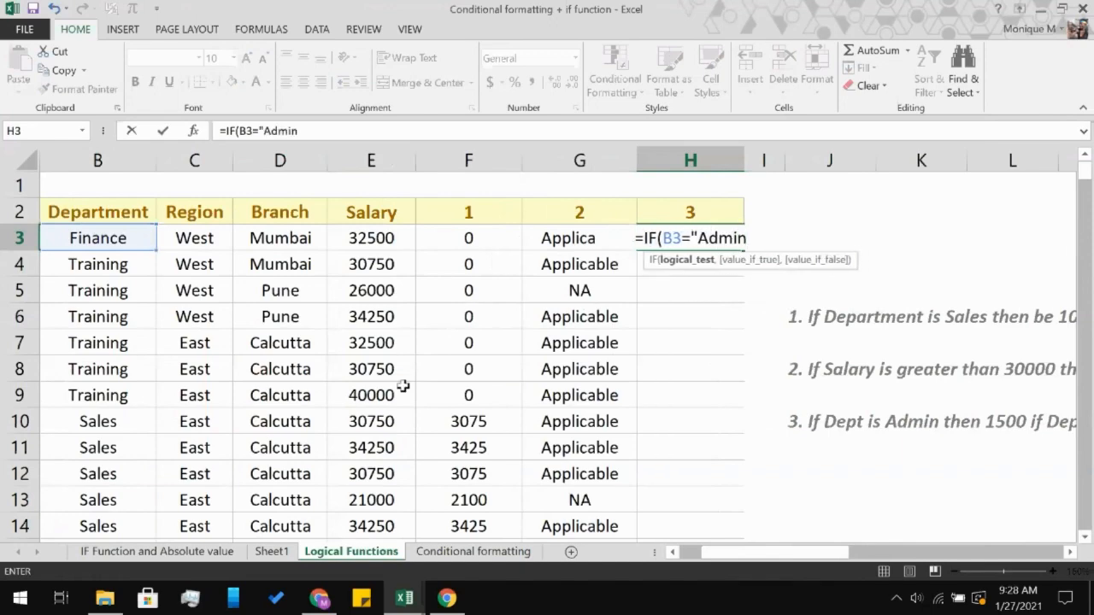
scroll(402, 387, down, 4)
scroll(397, 391, down, 5)
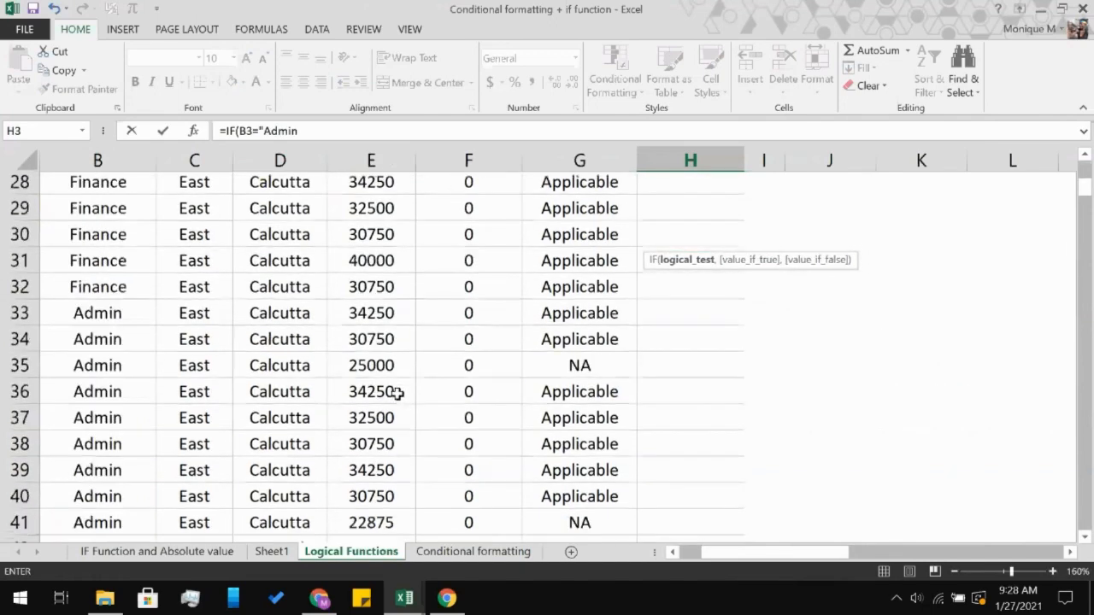
scroll(398, 391, up, 9)
text(")
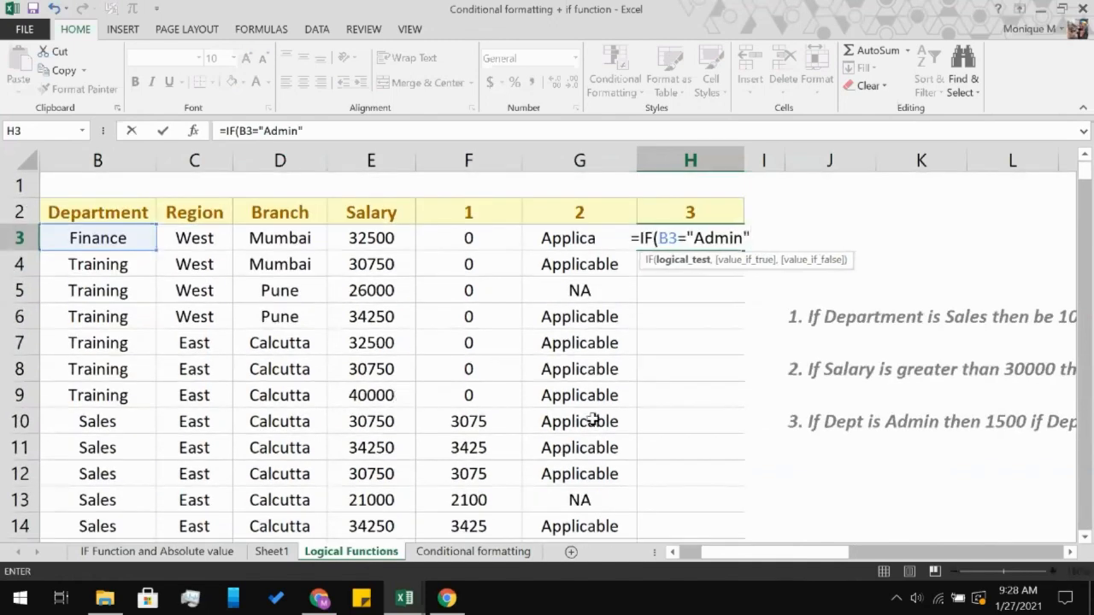
scroll(593, 431, right, 1)
text(,)
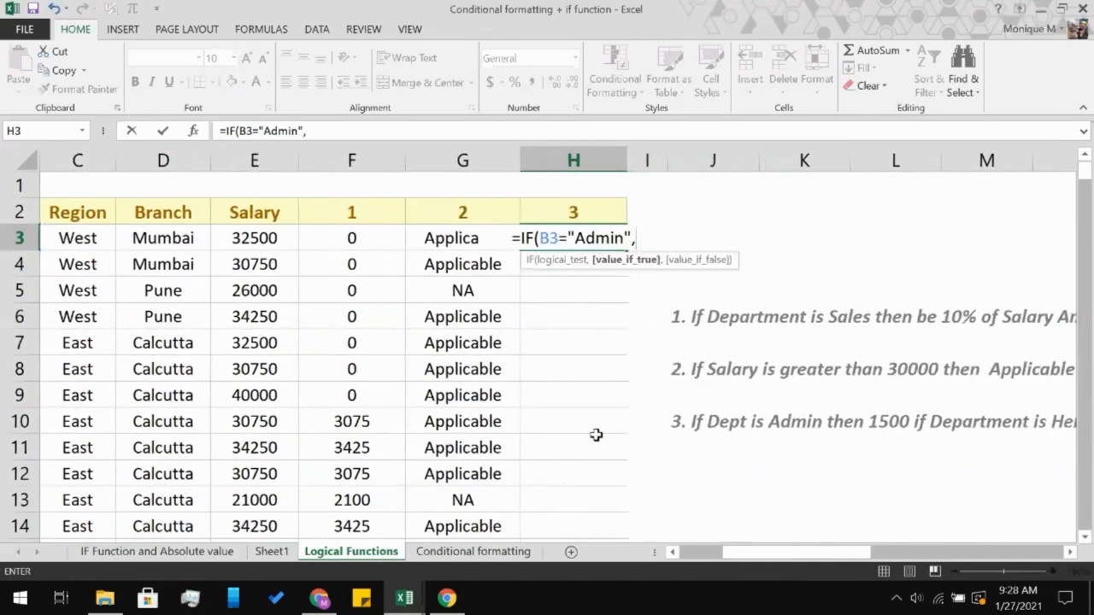
text(1500)
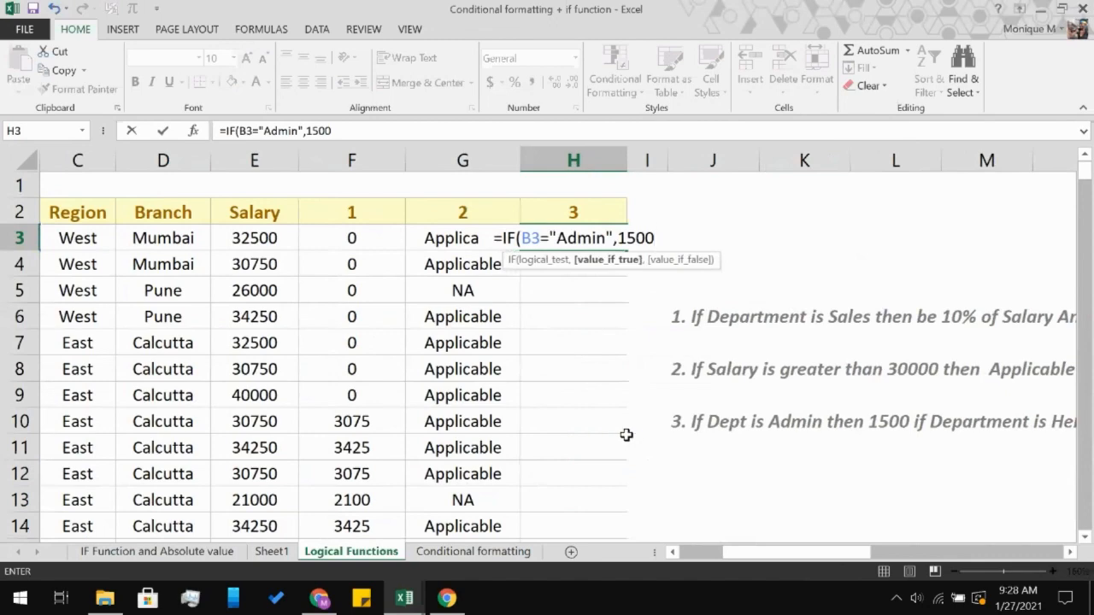
scroll(628, 435, right, 2)
text(,)
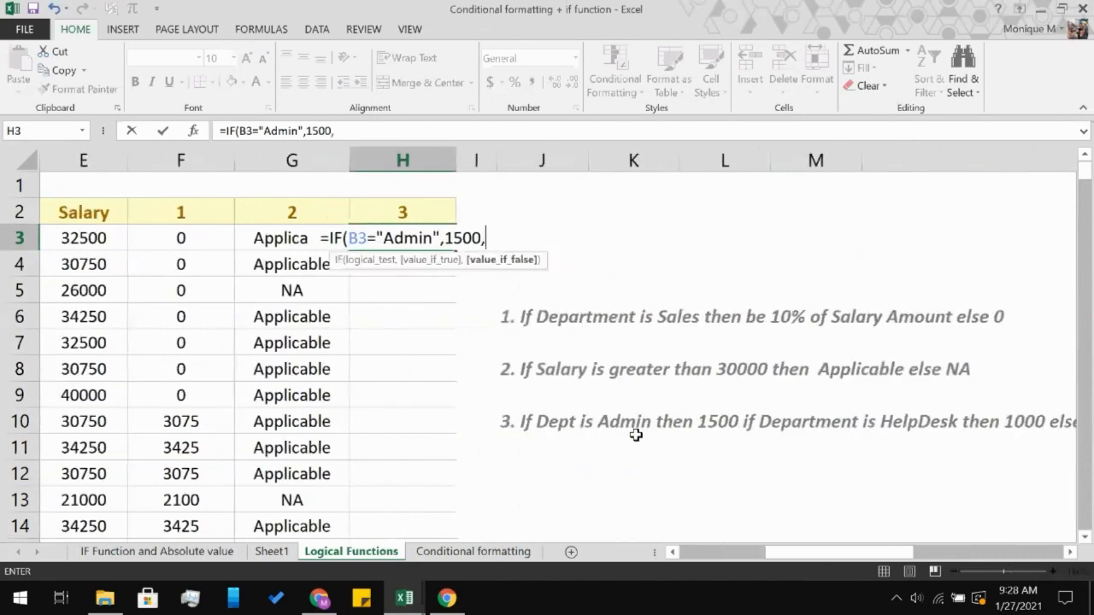
scroll(636, 435, right, 1)
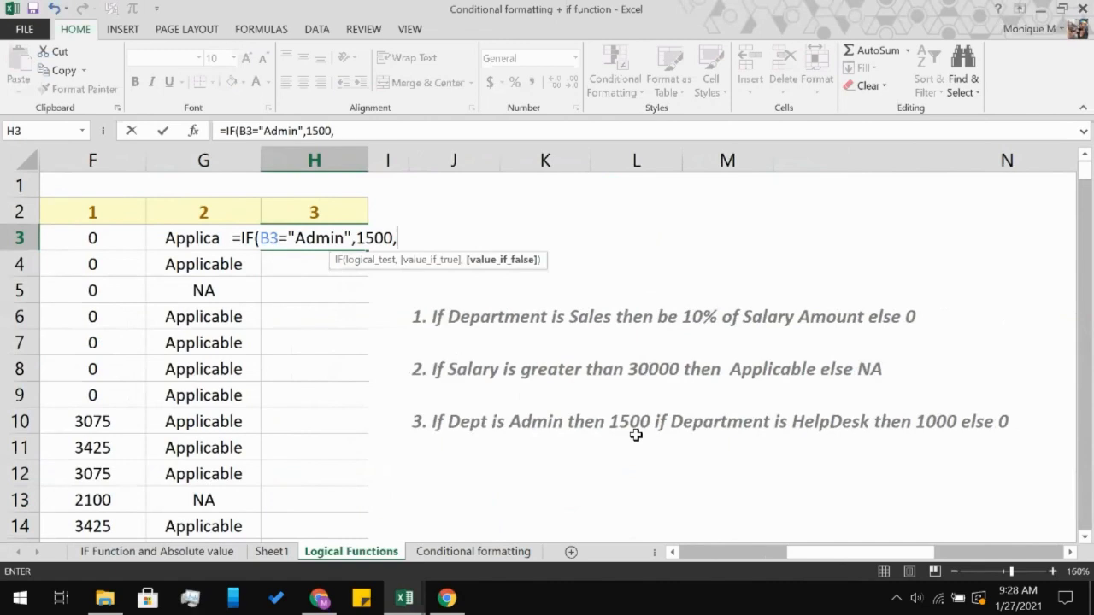
text(0)
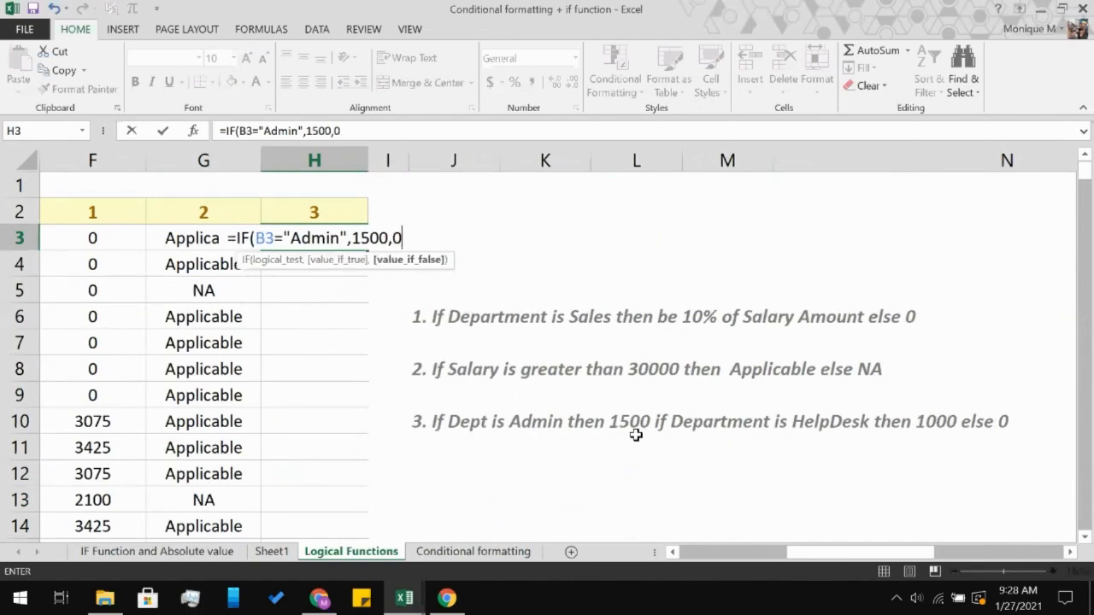
click(254, 237)
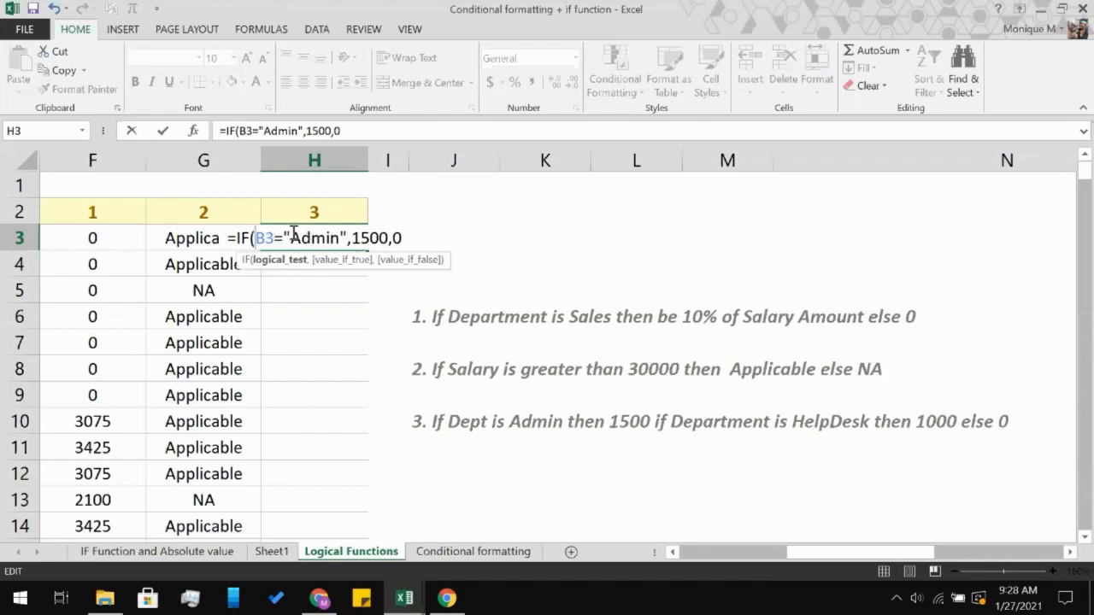
click(315, 297)
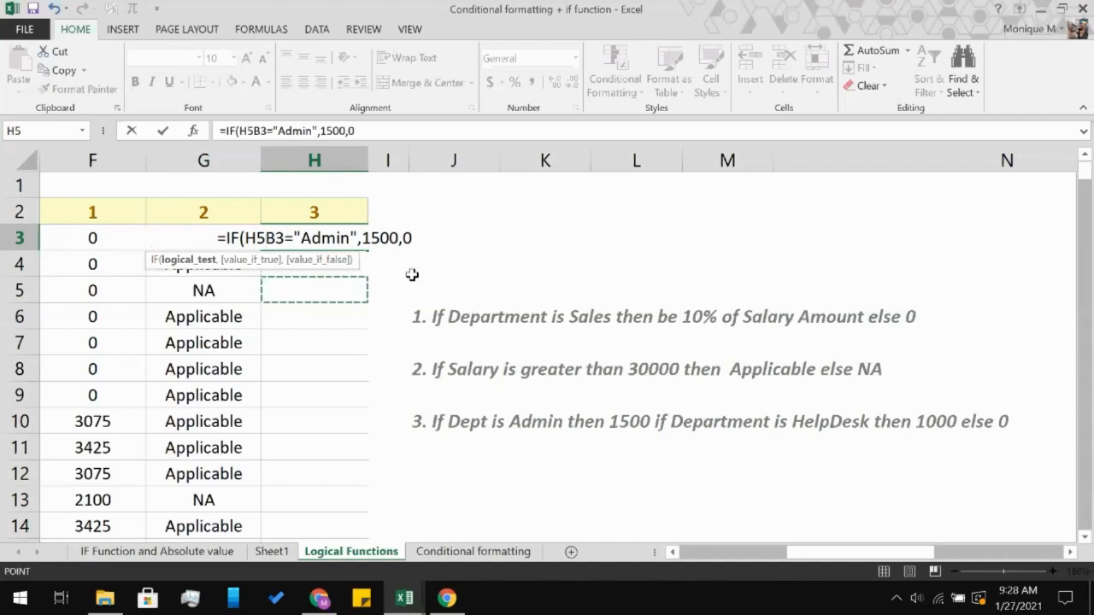
key(Escape)
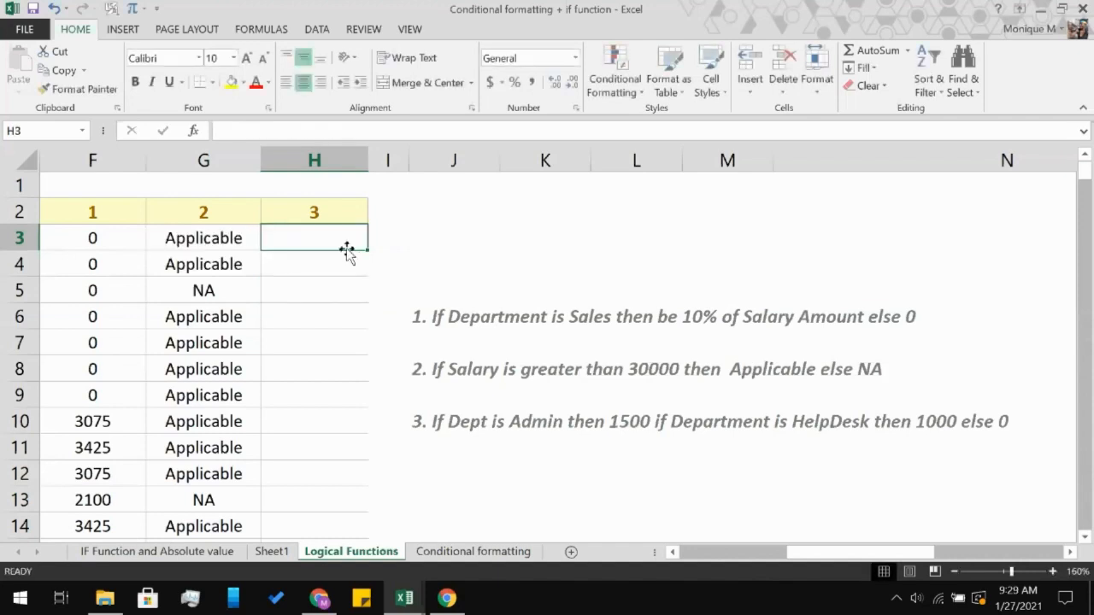
text(=or)
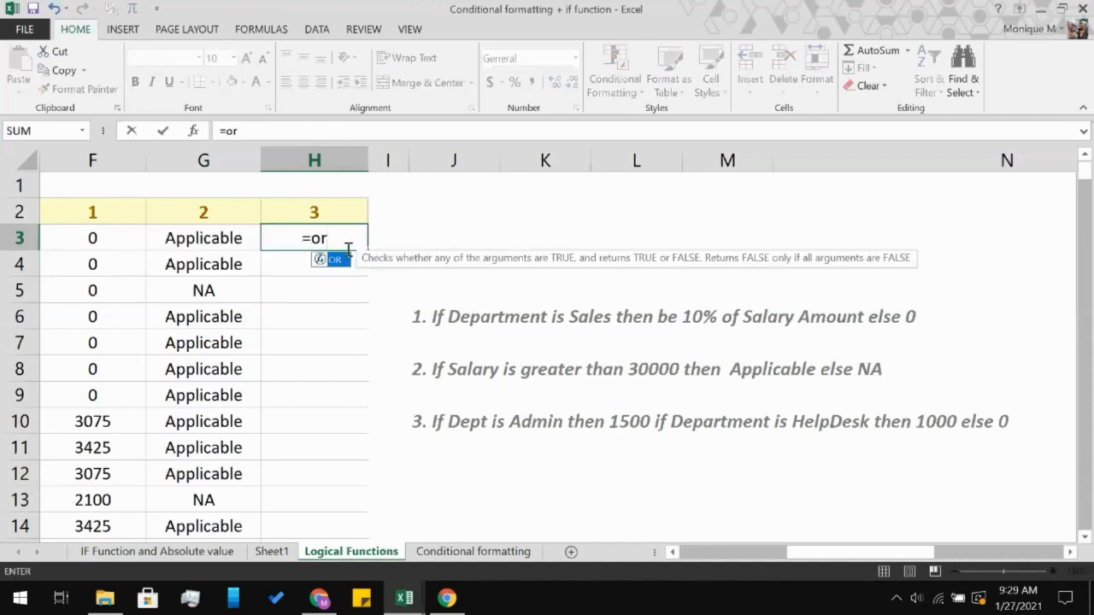
key(BackSpace)
key(BackSpace)
key(BackSpace)
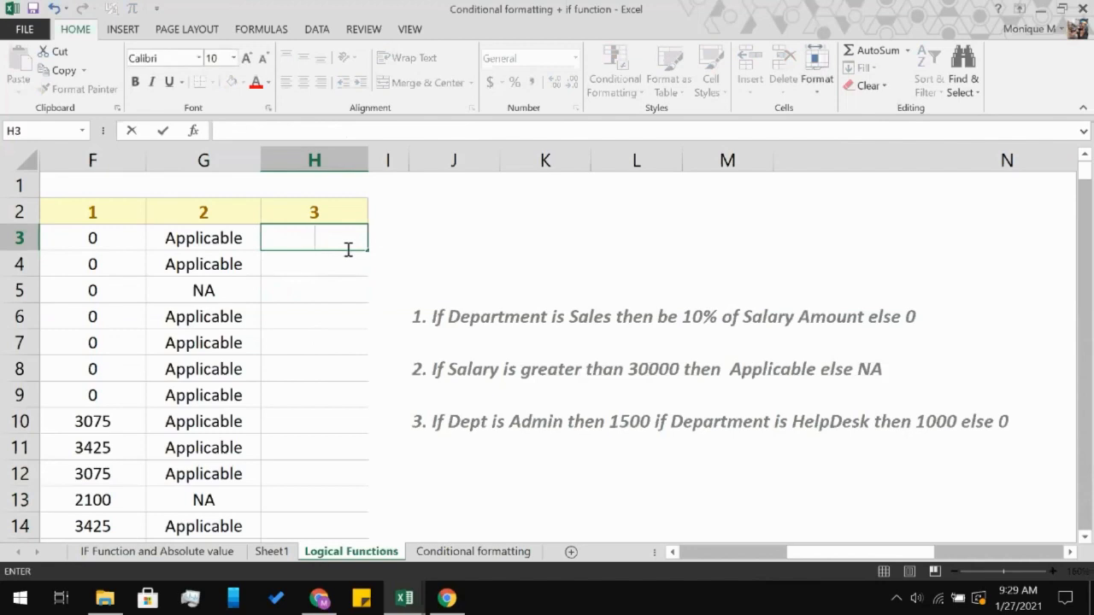
- Start an IF formula in H3 that tests whether the department in B3 equals "Admin"
text(=)
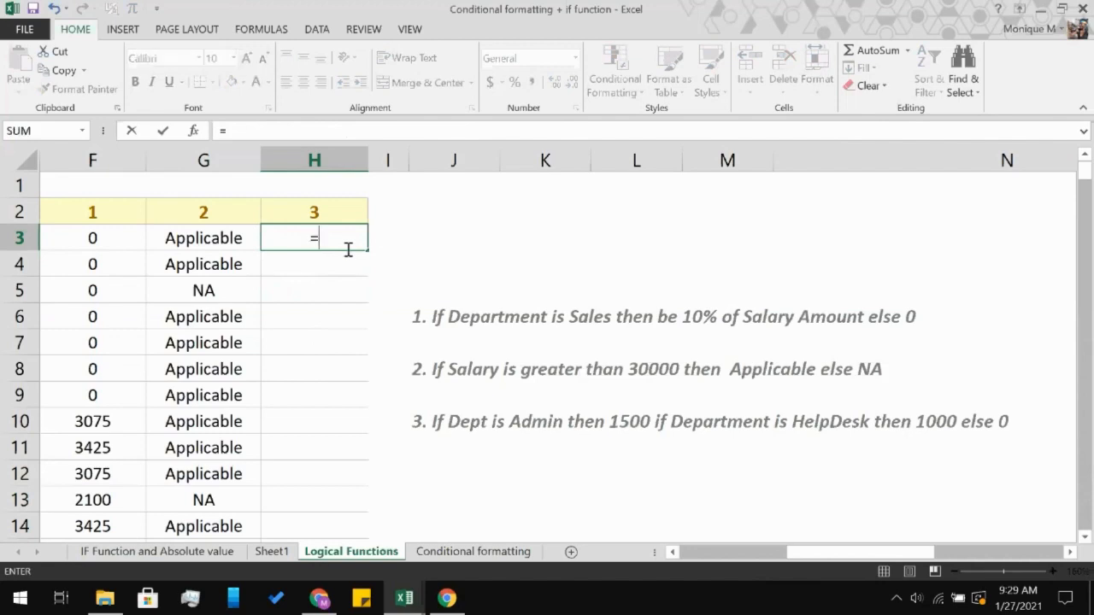
text(if)
key(Tab)
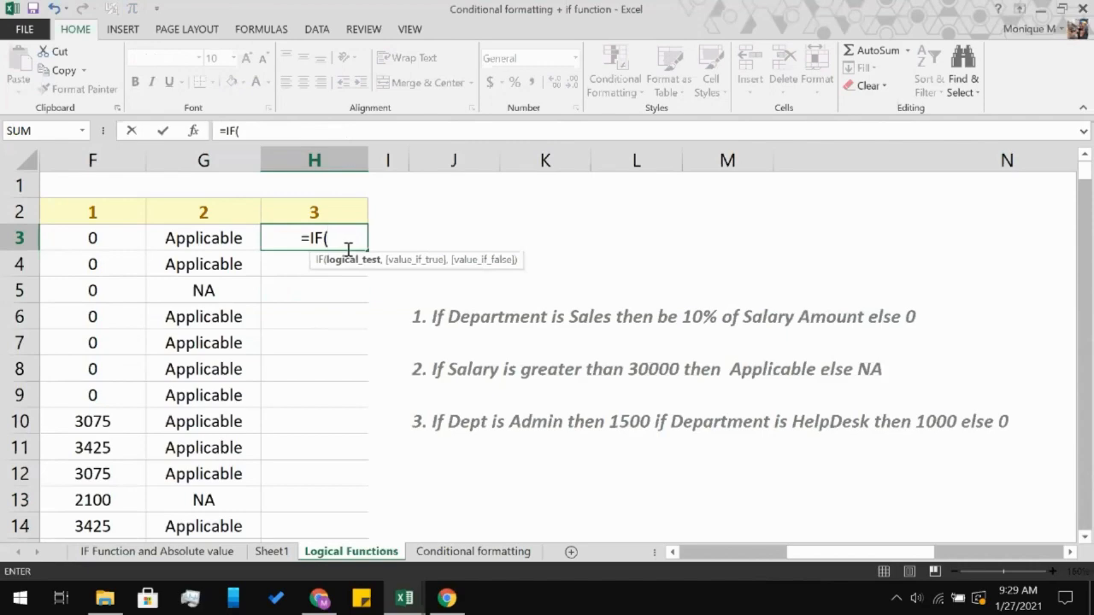
scroll(166, 316, left, 2)
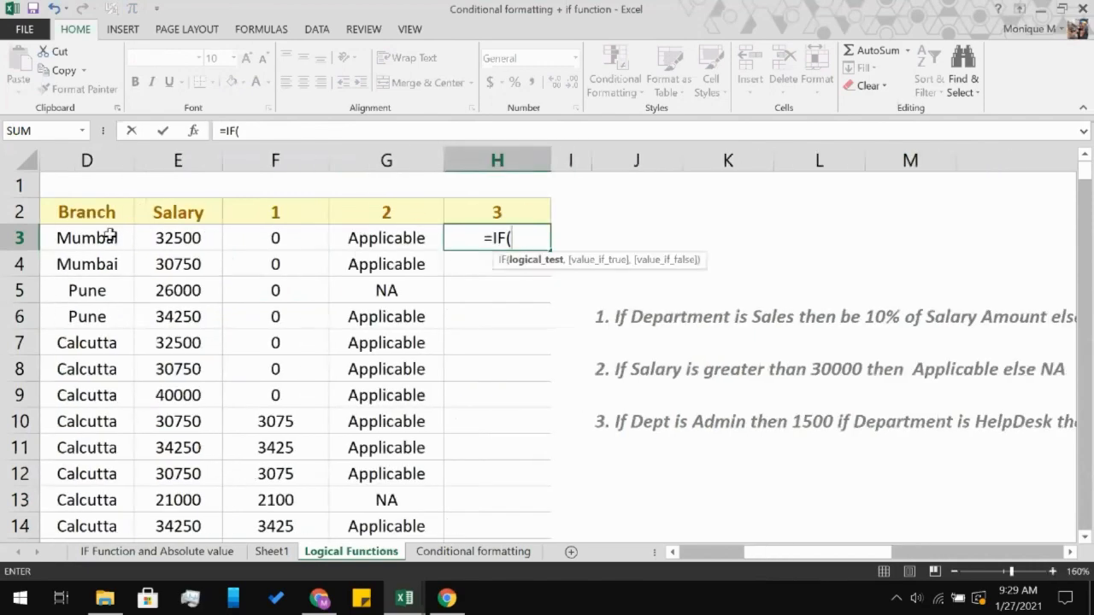
scroll(111, 237, left, 2)
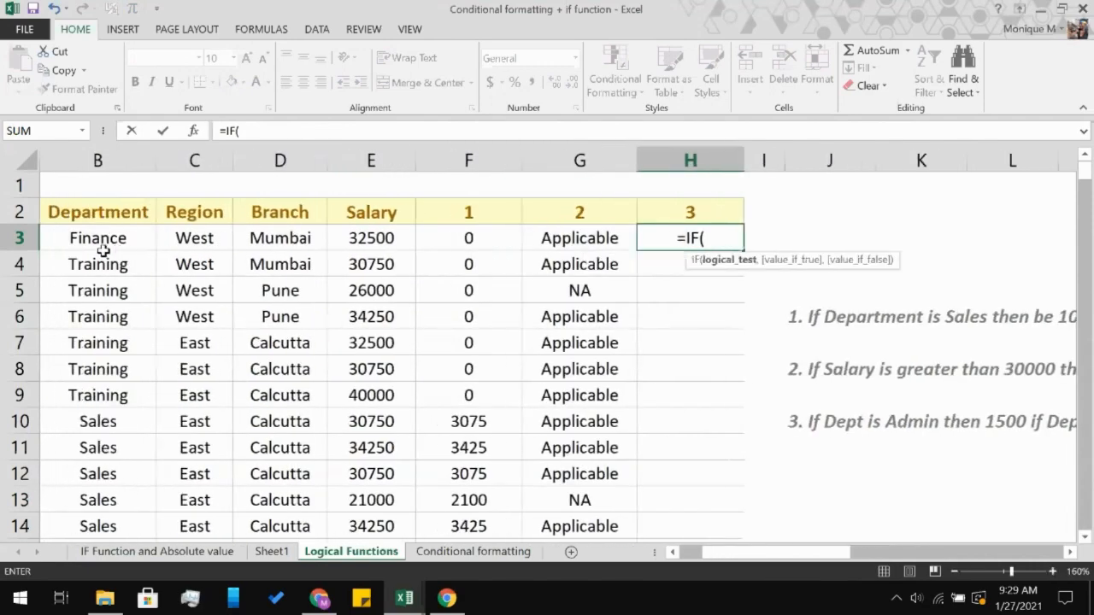
click(103, 247)
text(=)
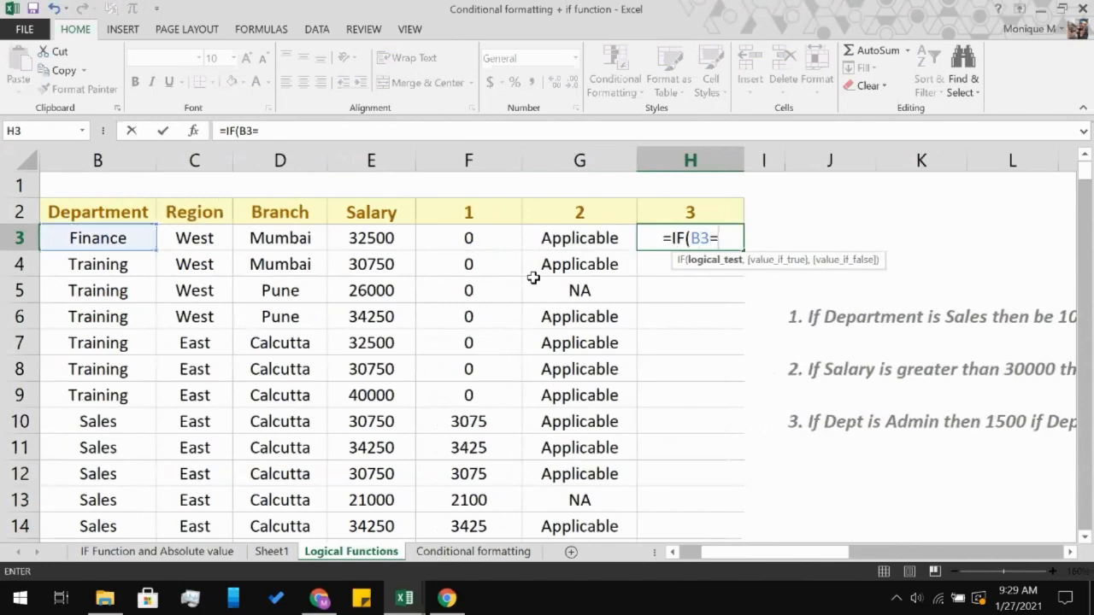
text(")
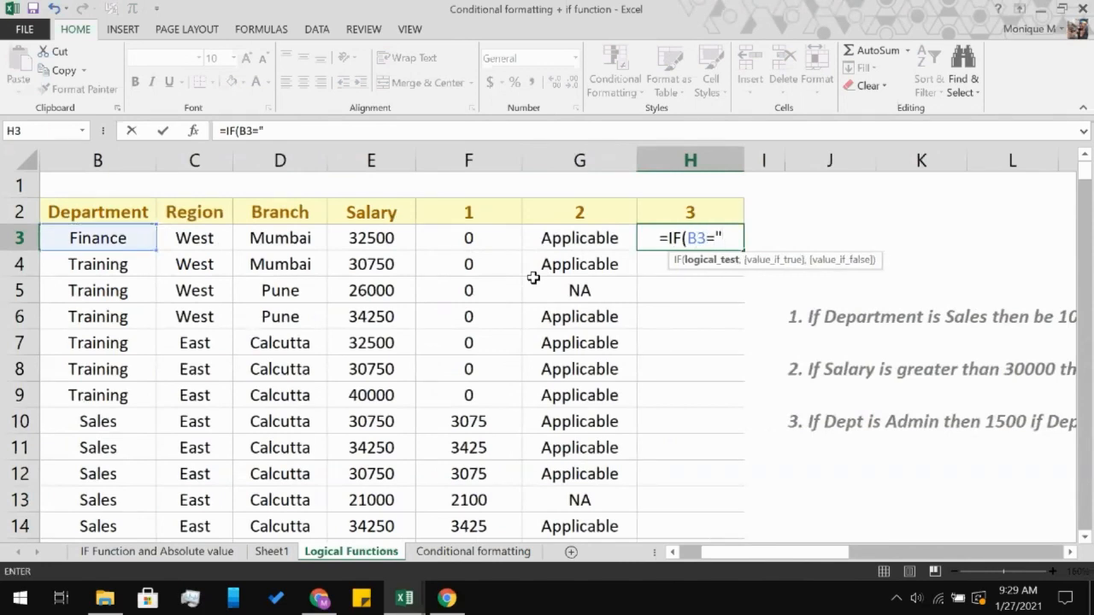
text(Admin)
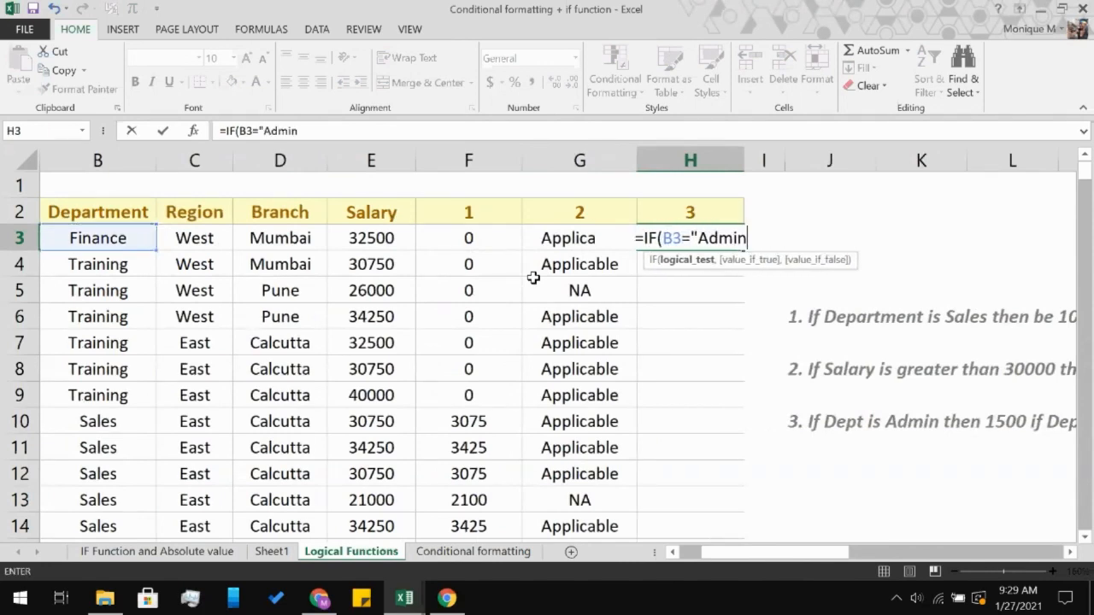
text(")
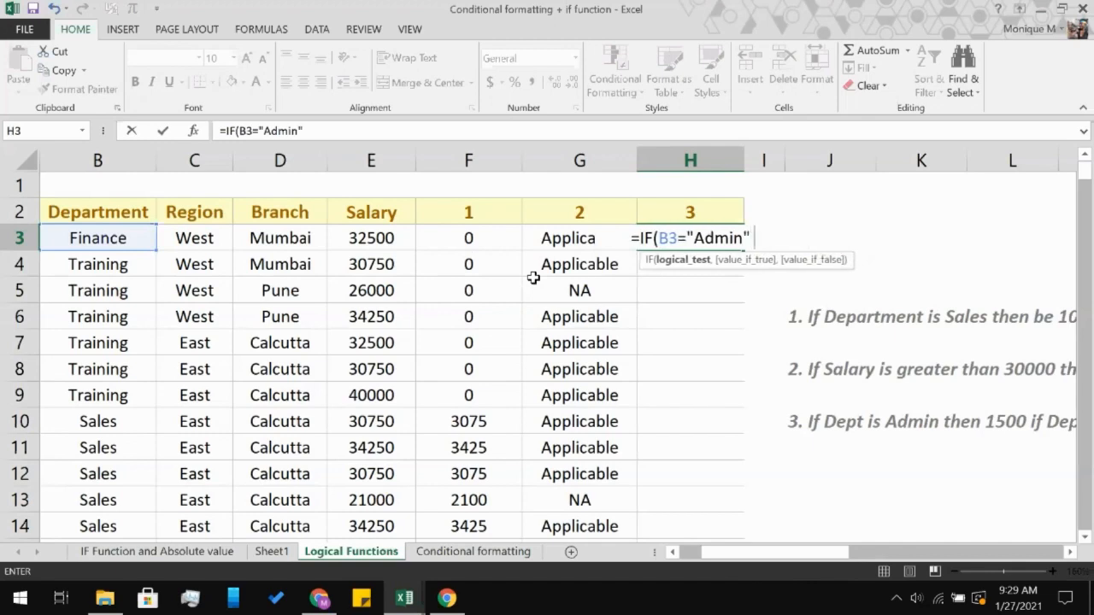
- Extend the H3 logical test with OR and a second comparison, B3="HelpDesk"
text( OR)
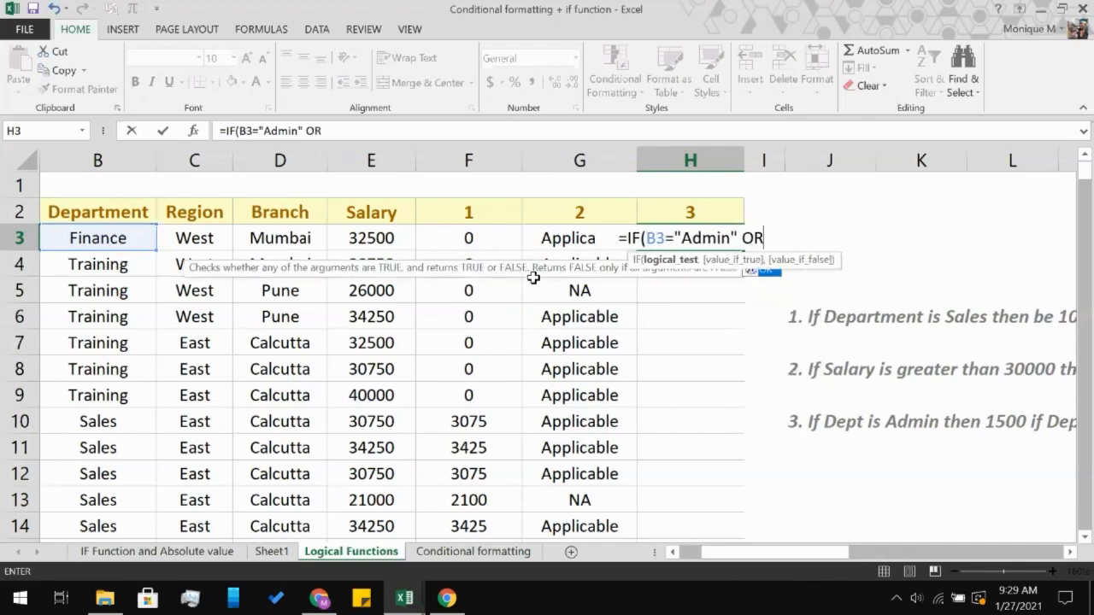
click(97, 238)
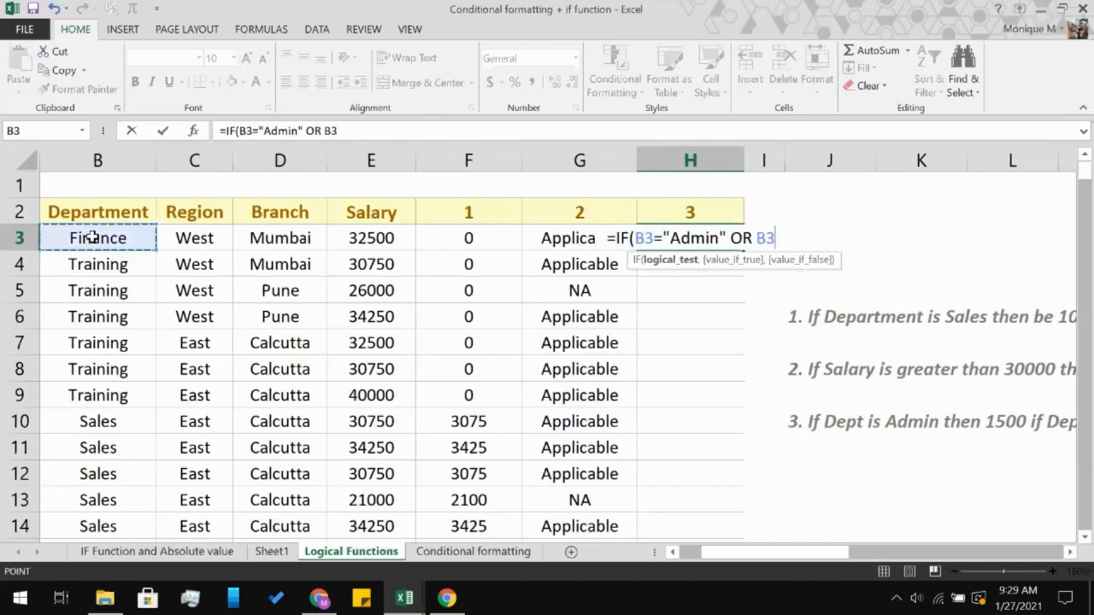
scroll(749, 431, right, 2)
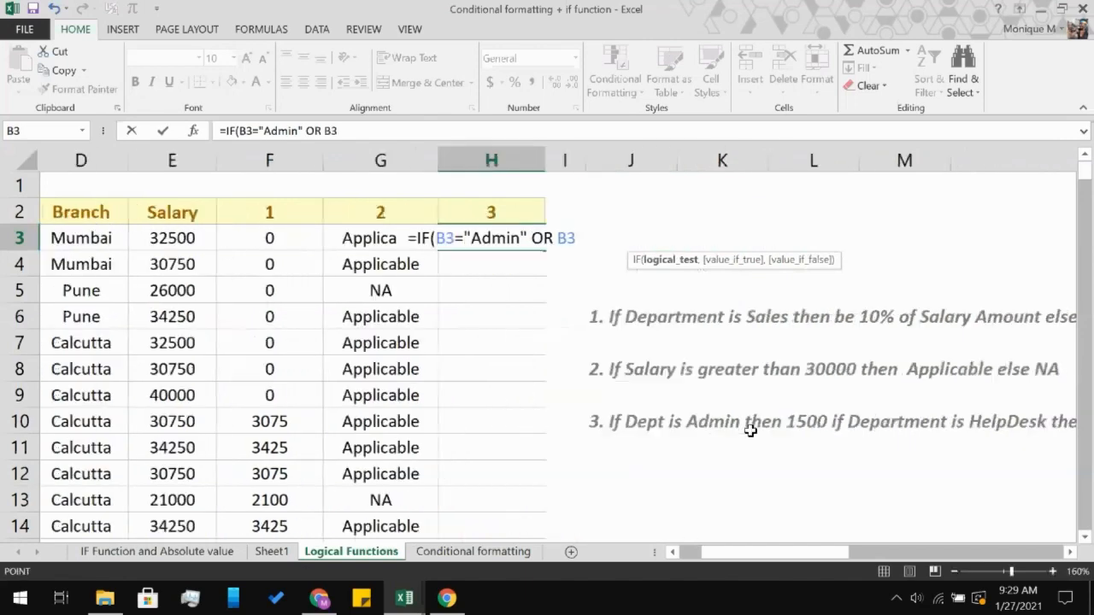
scroll(750, 431, left, 2)
text(=)
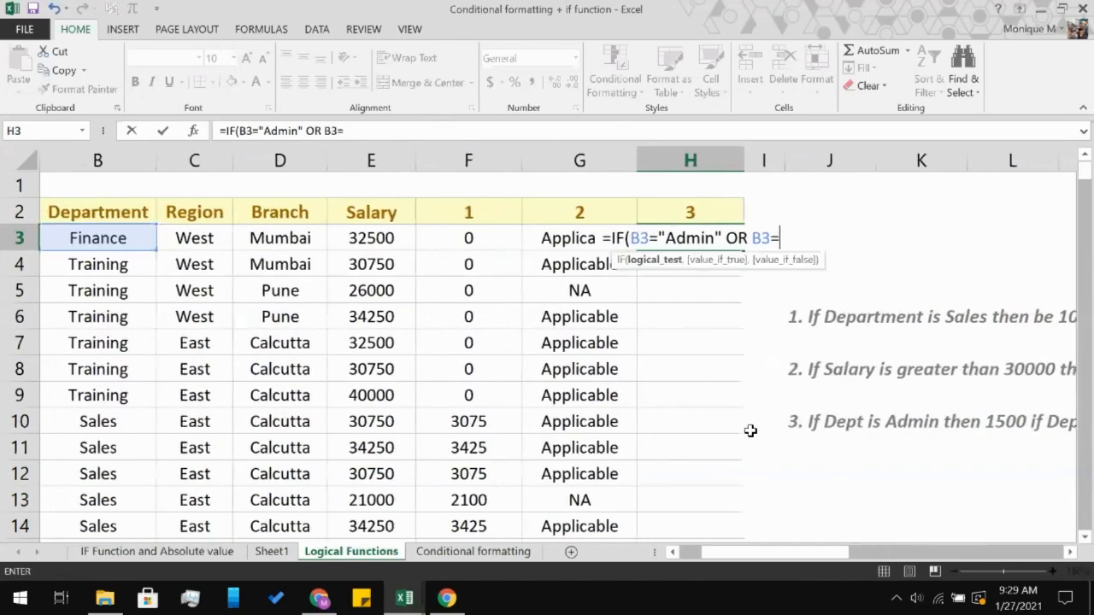
text(")
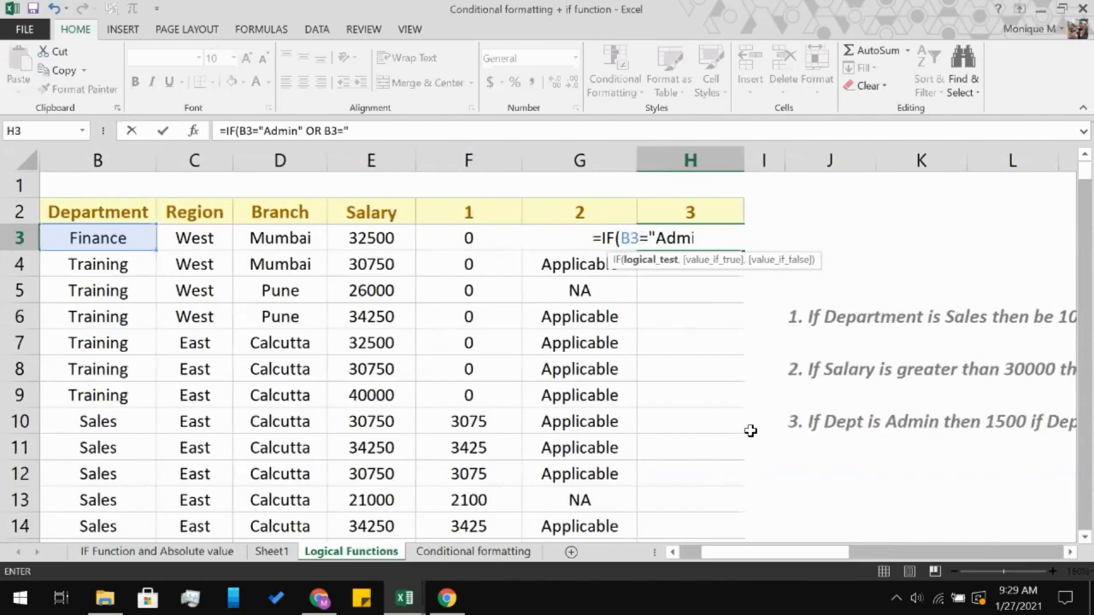
text(Help)
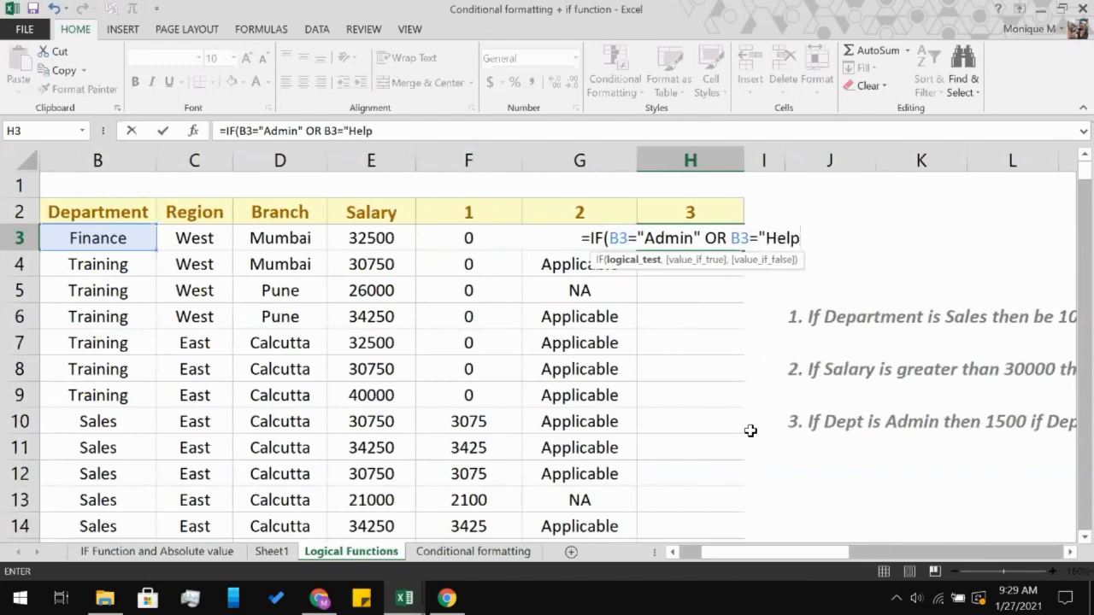
scroll(750, 430, right, 1)
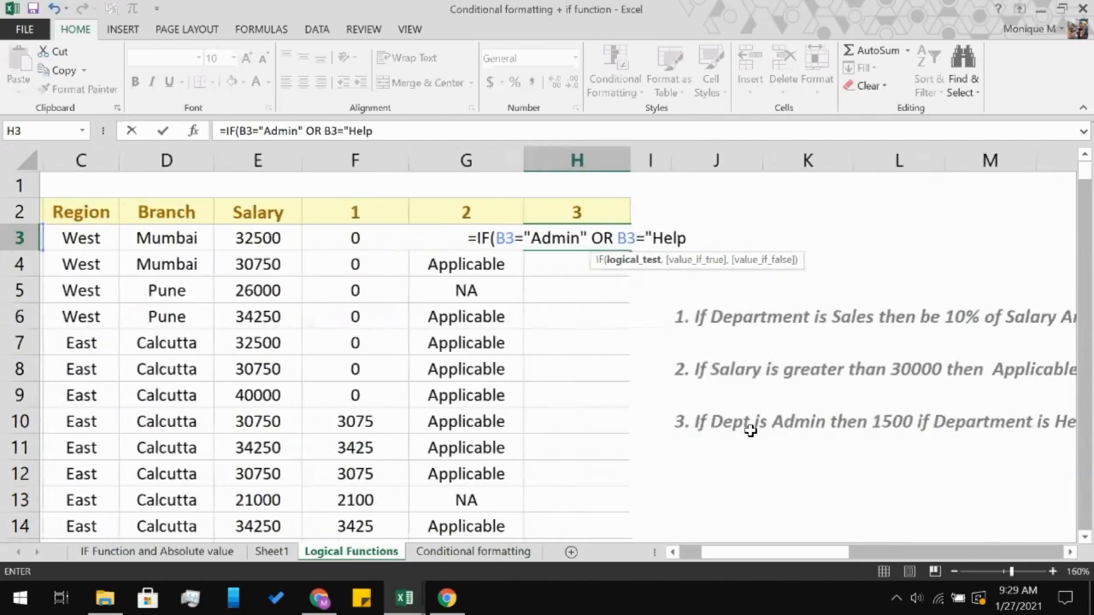
text(Desk)
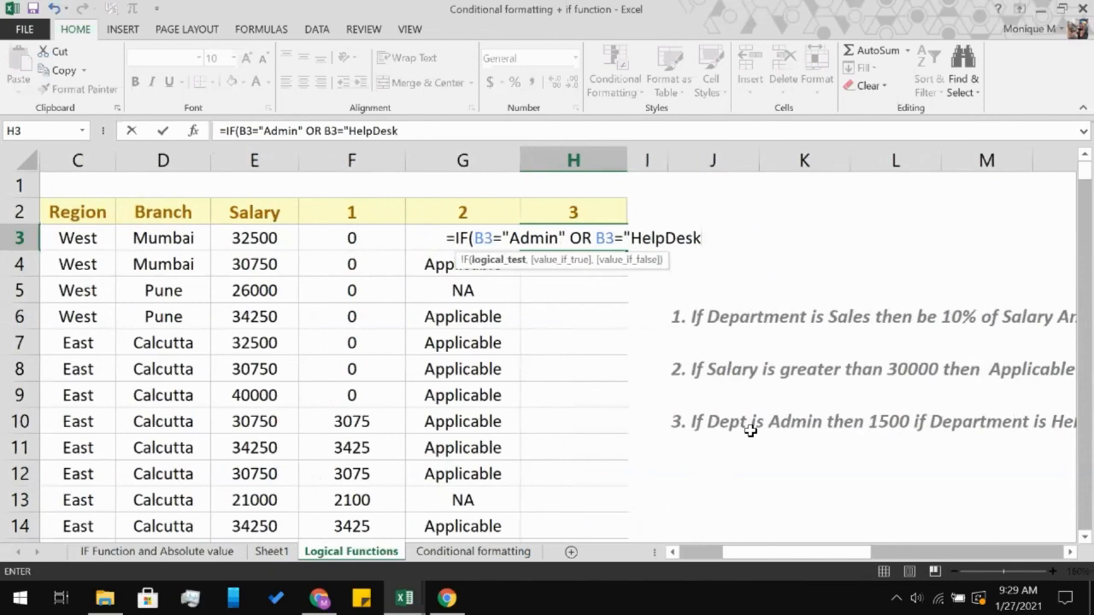
text(")
- Complete the H3 formula with 1000 as the true value and 0 as the else value, and try to enter it
scroll(798, 449, right, 2)
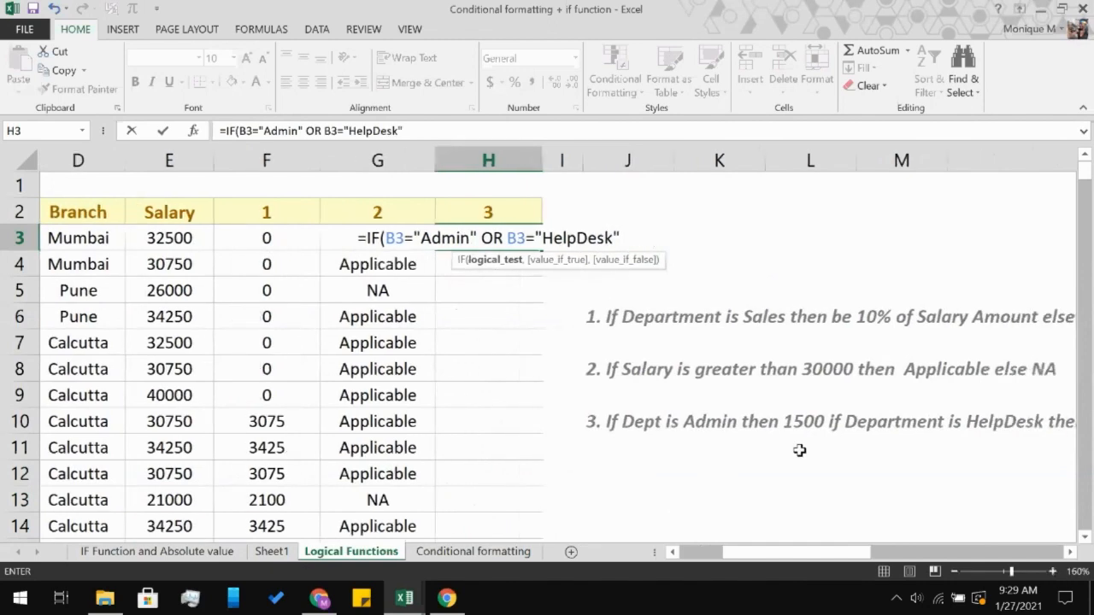
text(,)
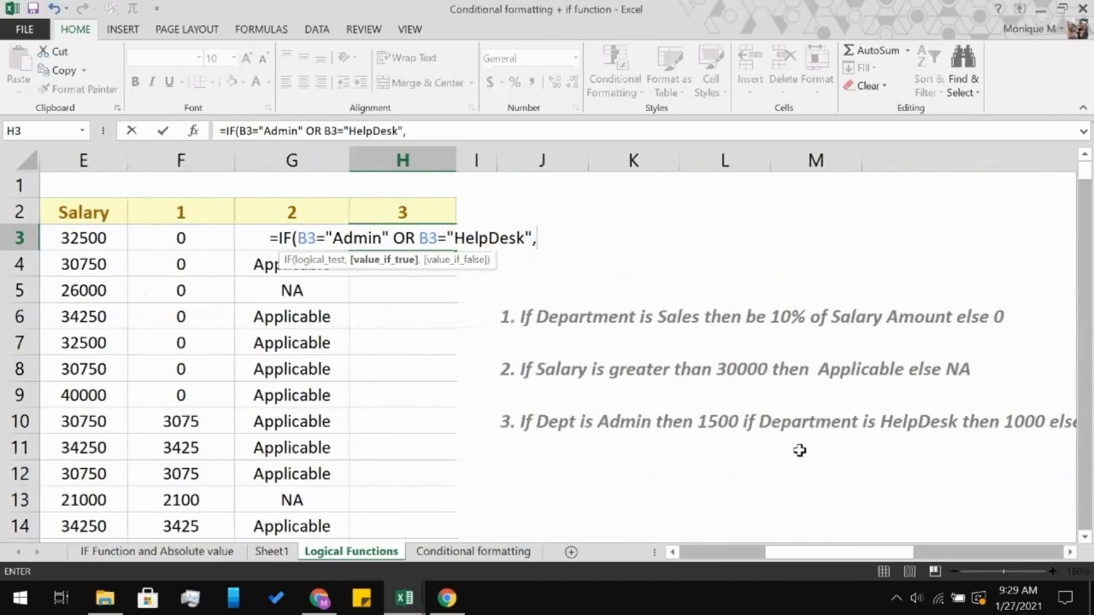
text( 1000)
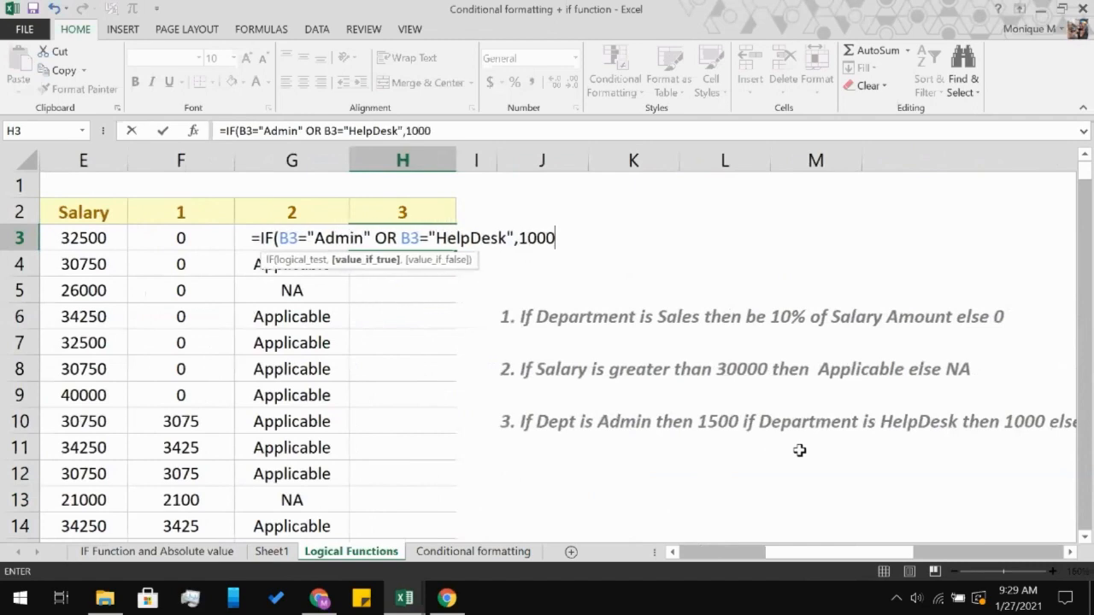
text(,0)
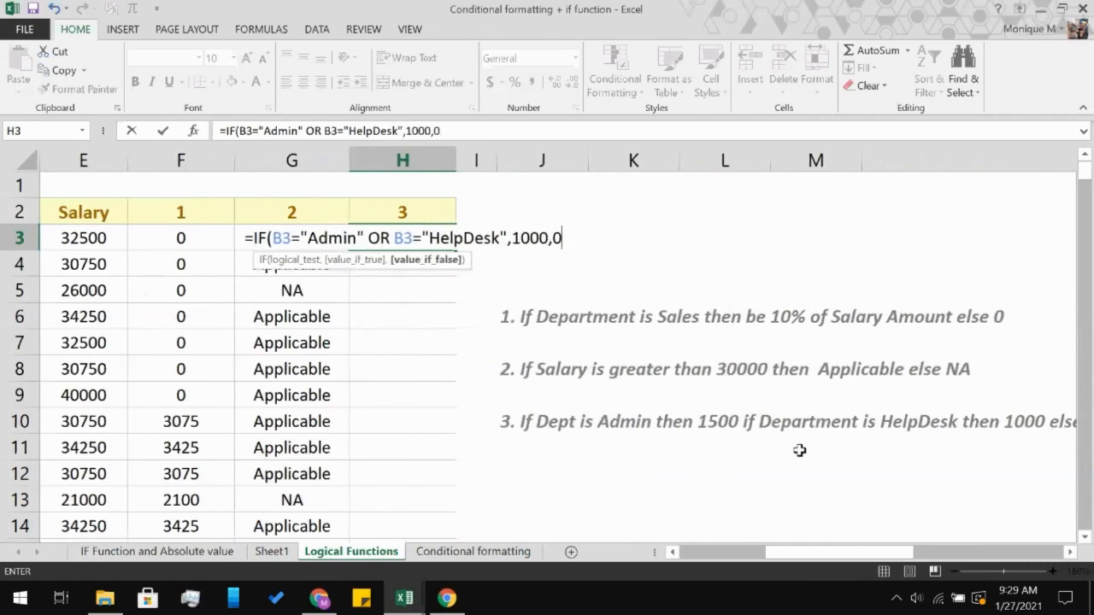
text())
key(Return)
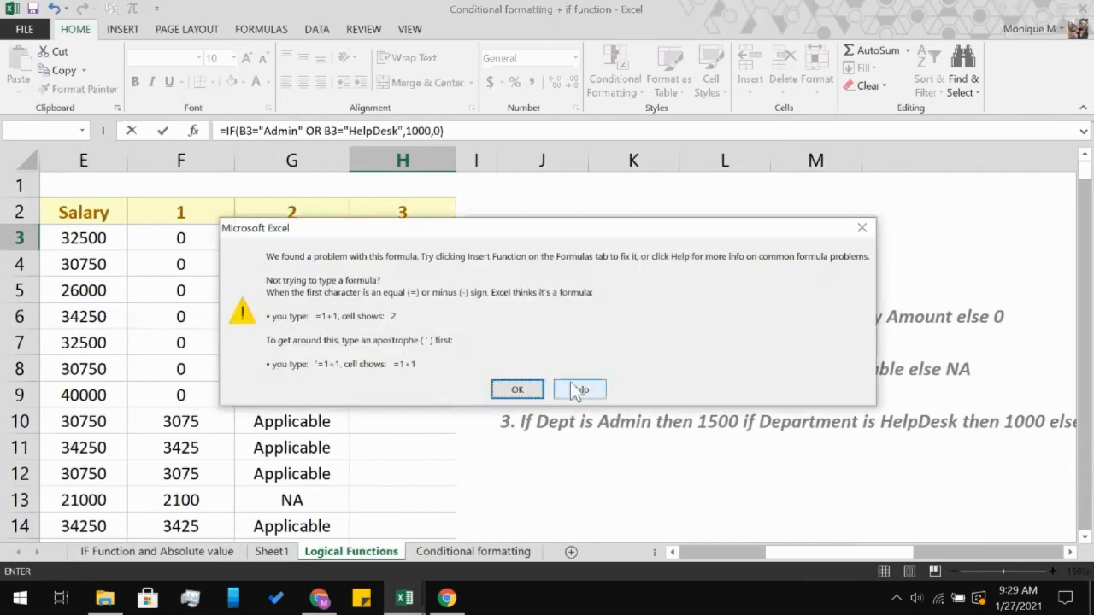
click(517, 390)
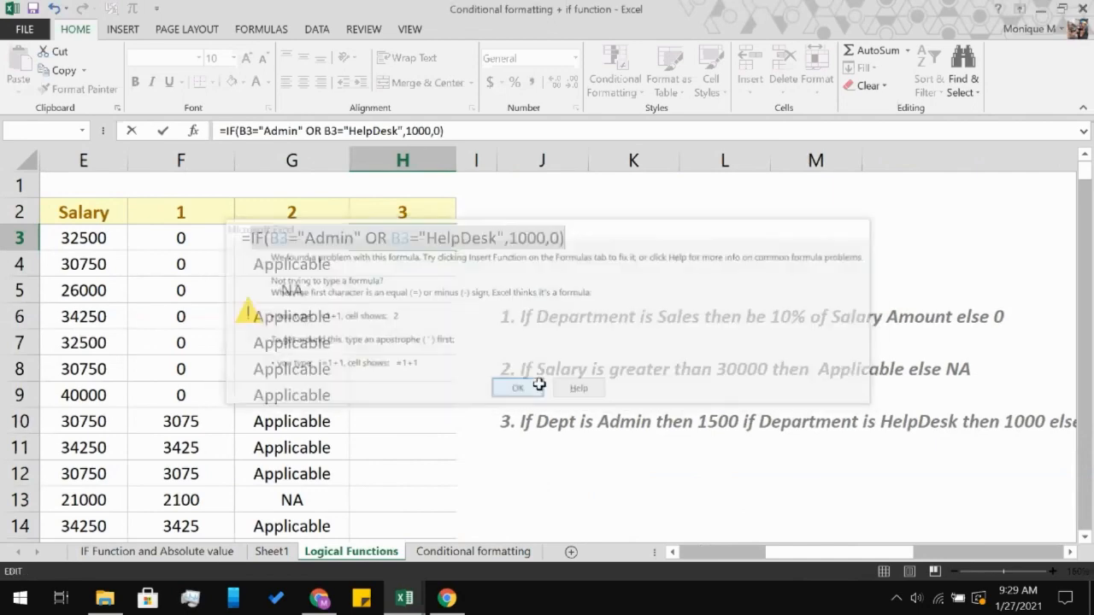
- Enclose the Admin and HelpDesk tests of the H3 formula in their own parentheses and try to enter it
click(276, 237)
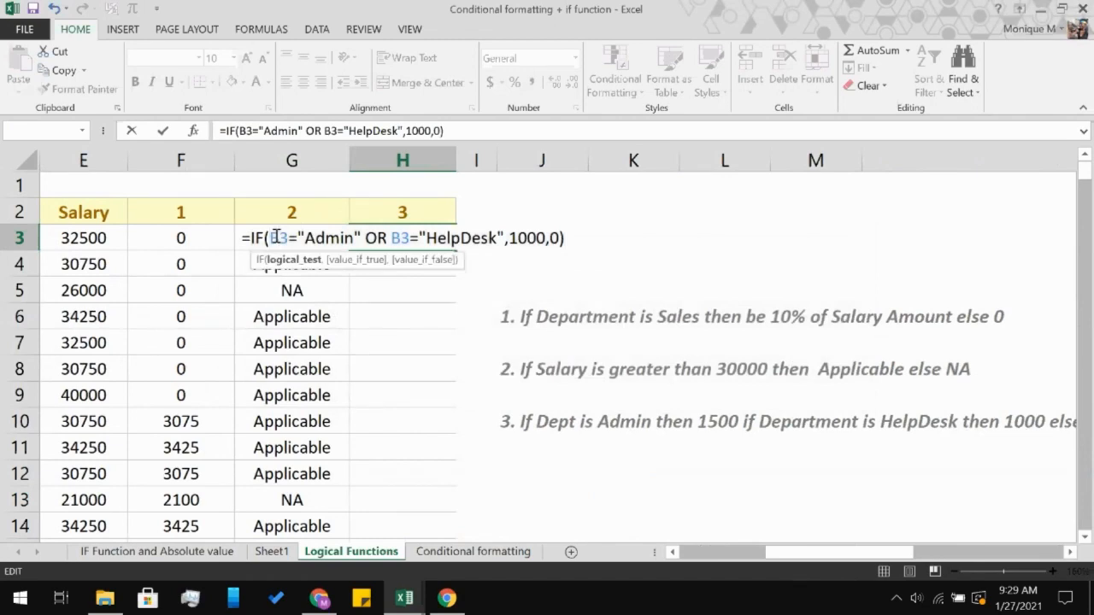
text(()
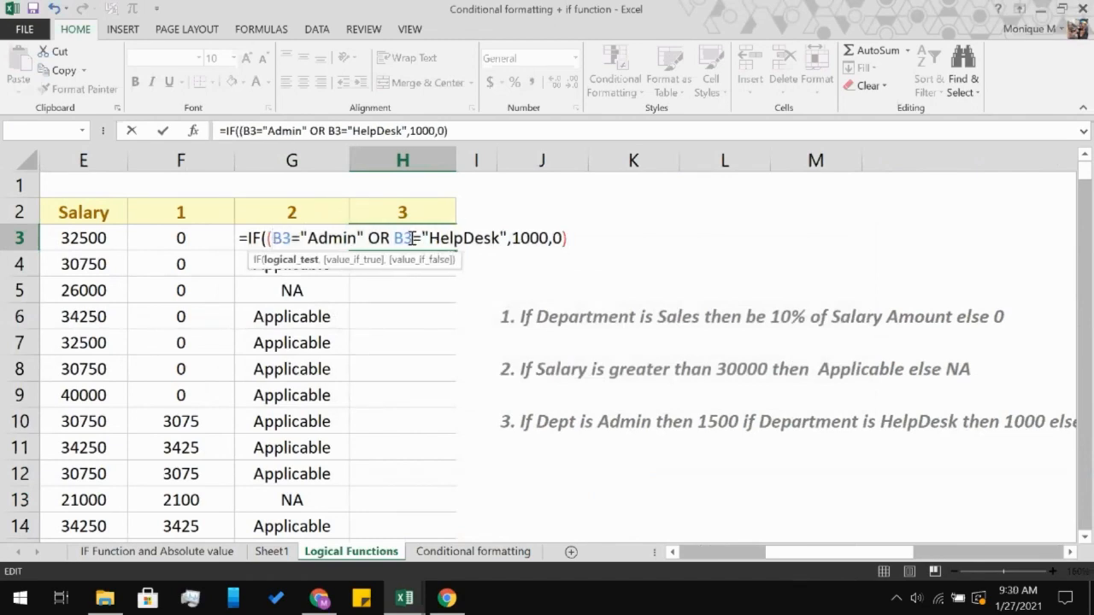
click(505, 238)
text())
key(Return)
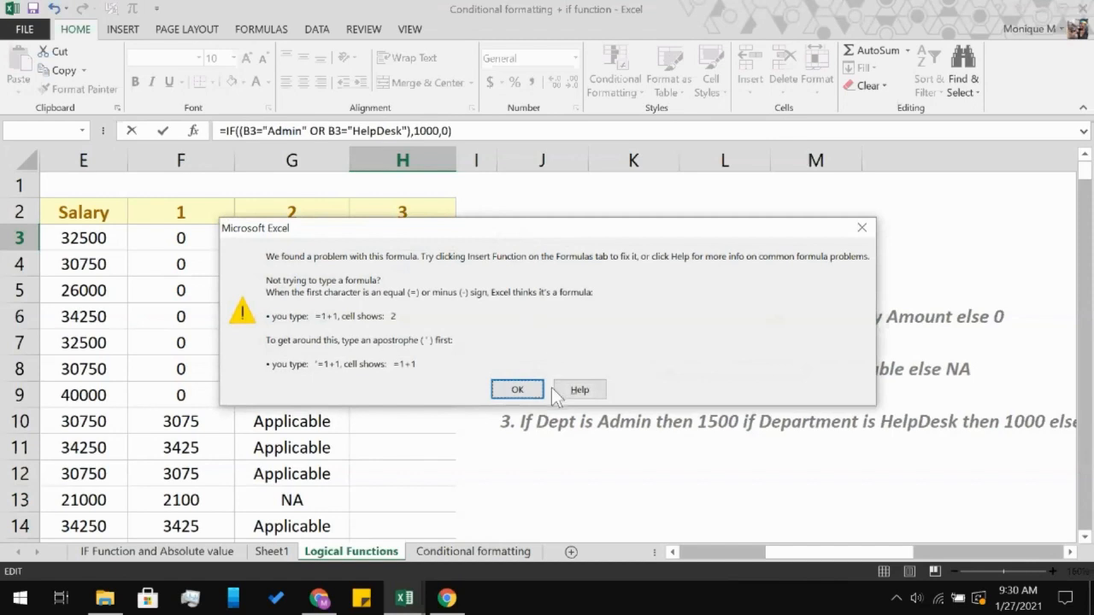
click(524, 390)
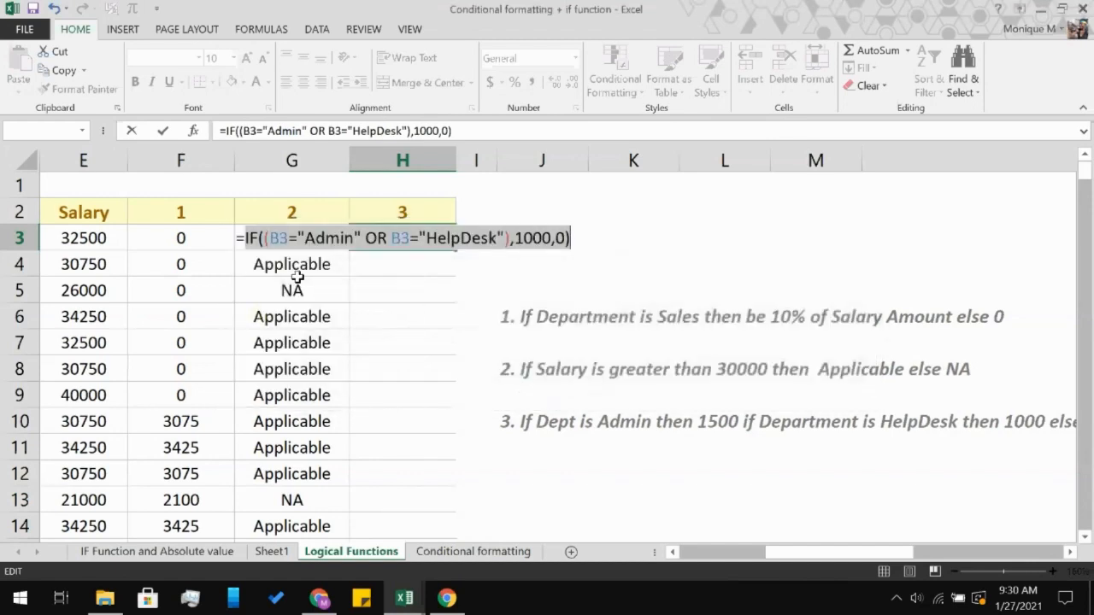
- Try the H3 formula with AND in place of OR between the two department tests
click(367, 247)
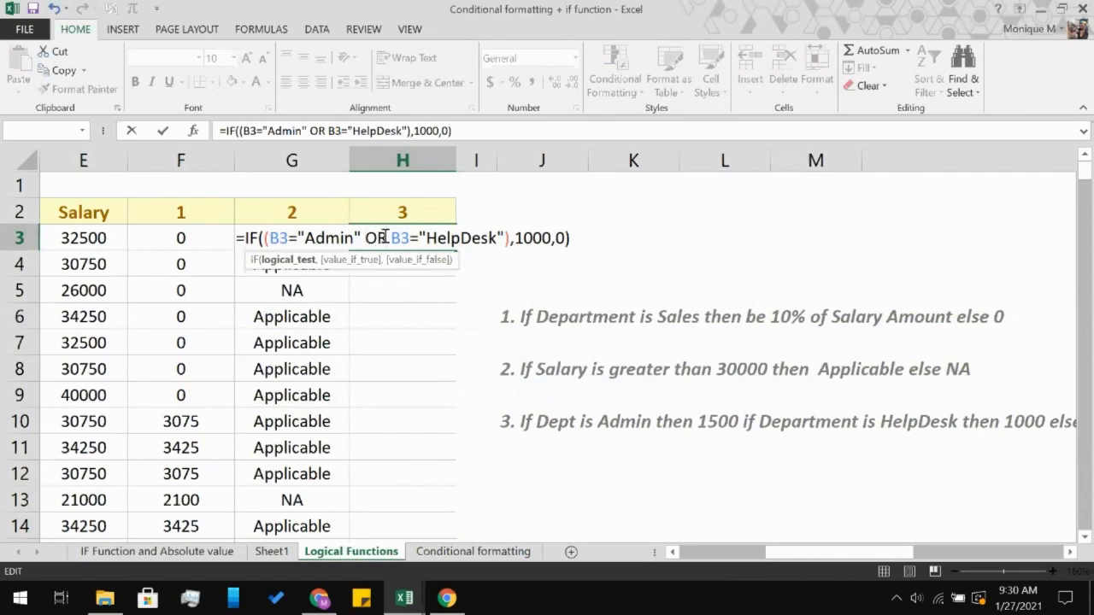
key(Delete)
key(Delete)
text(AN)
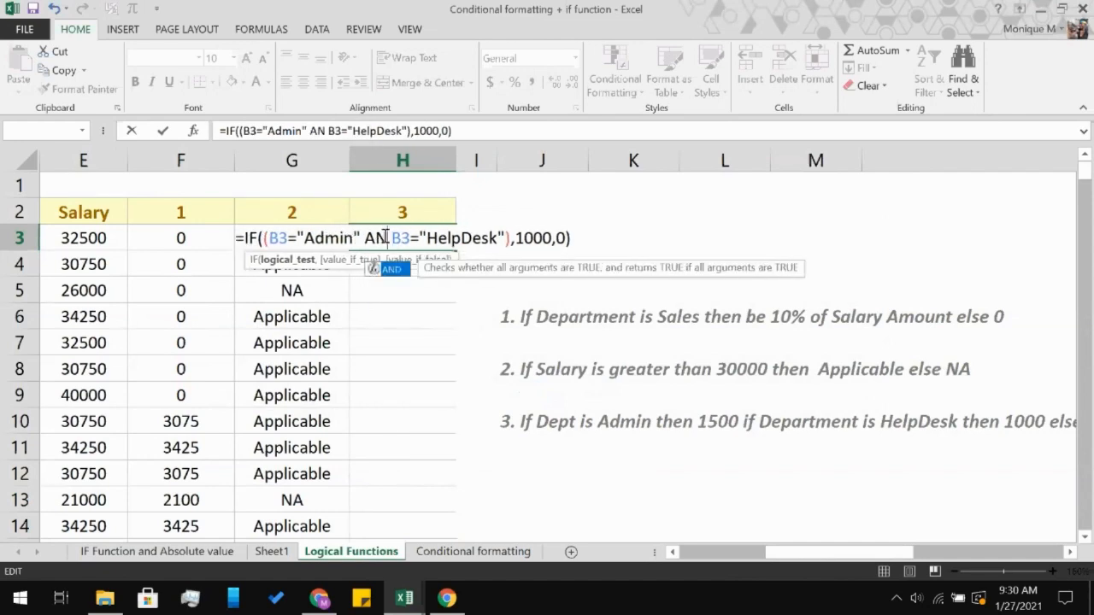
text(D)
key(Return)
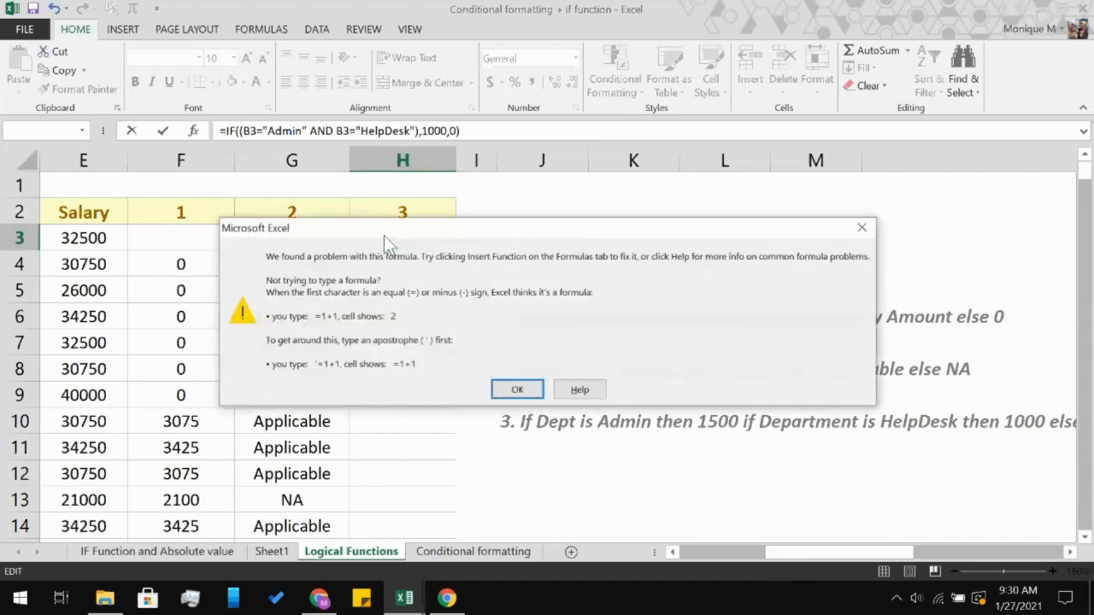
click(517, 389)
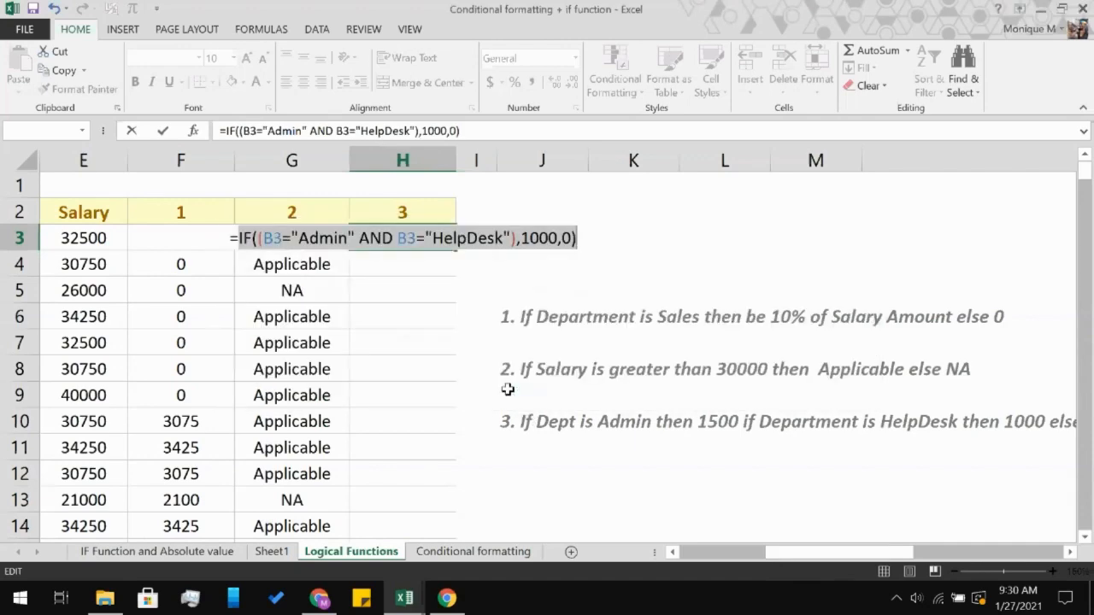
- Replace the AND between the Admin and HelpDesk tests of the H3 formula with a comma
click(390, 235)
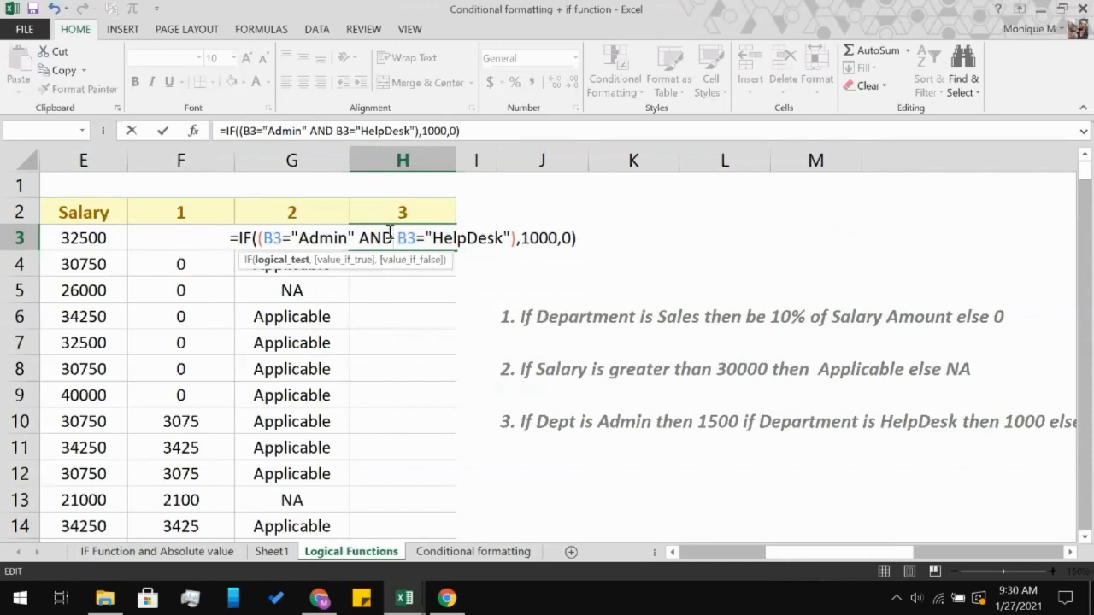
key(BackSpace)
key(BackSpace)
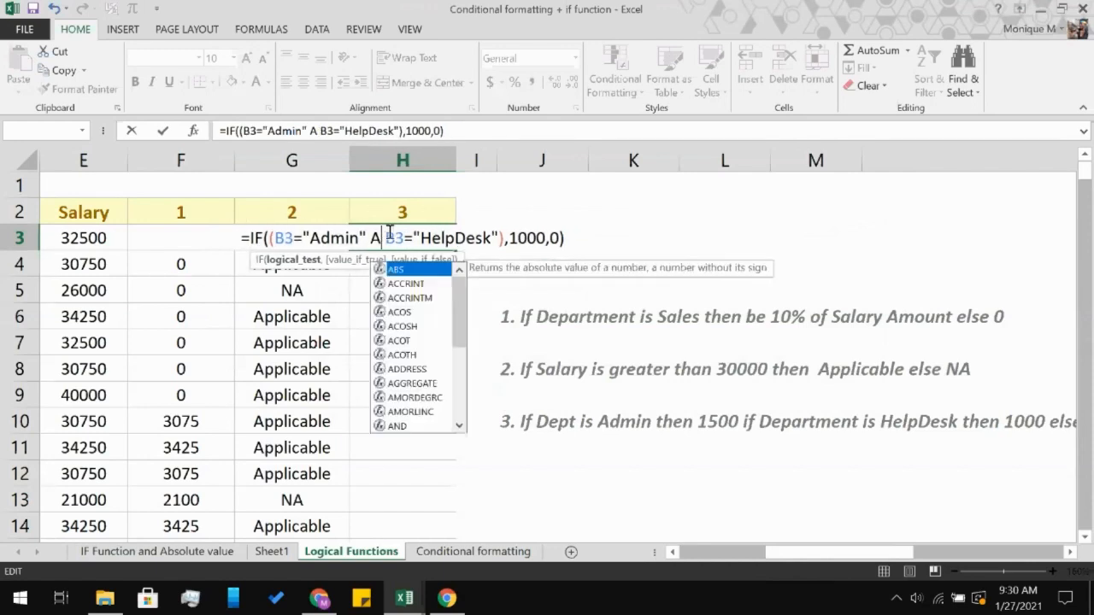
key(BackSpace)
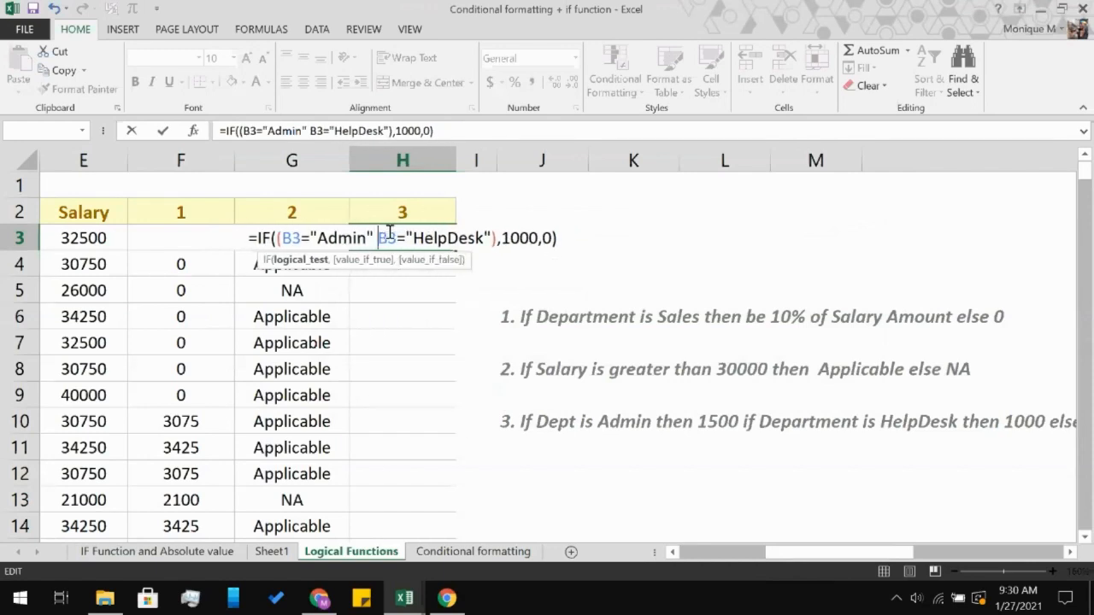
key(BackSpace)
text(,)
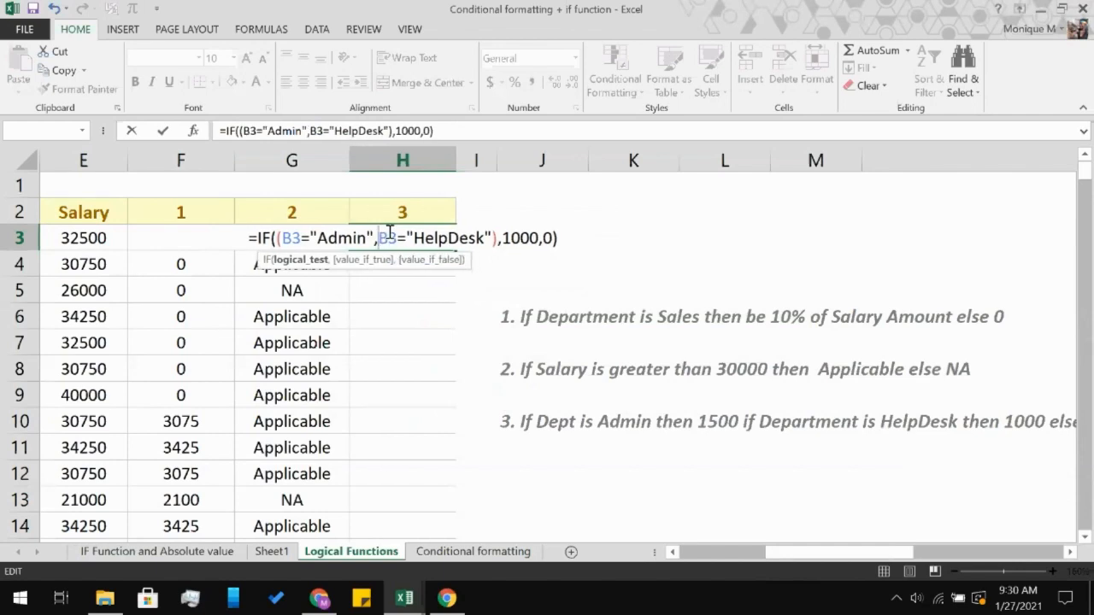
- Wrap both department tests in the OR function, remove the extra opening parenthesis, and enter =IF(OR(B3="Admin",B3="HelpDesk"),1000,0) in H3
click(280, 237)
text(OR)
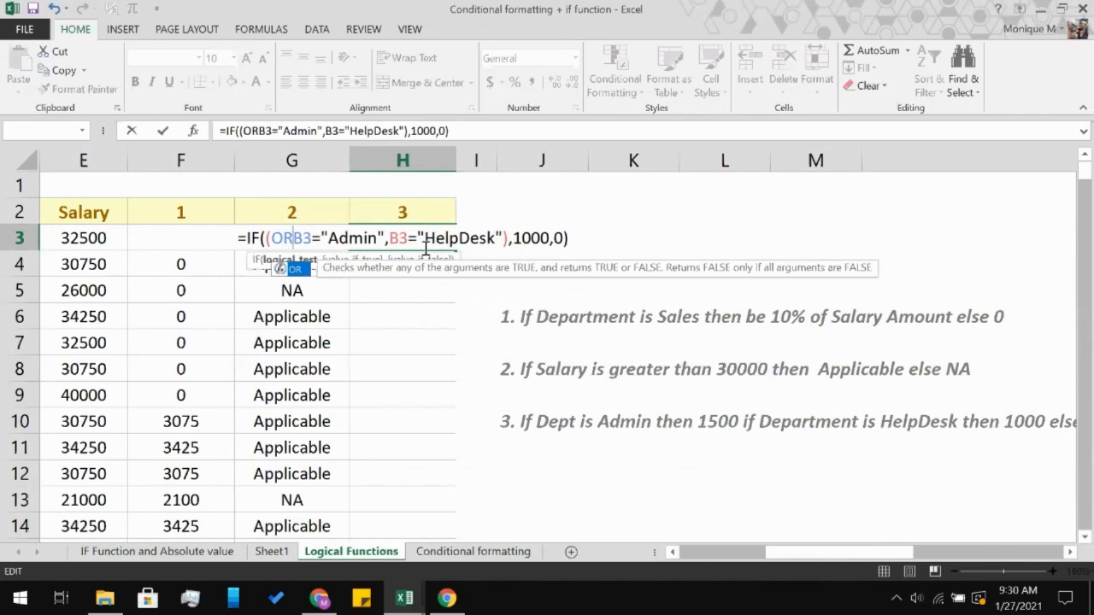
text(()
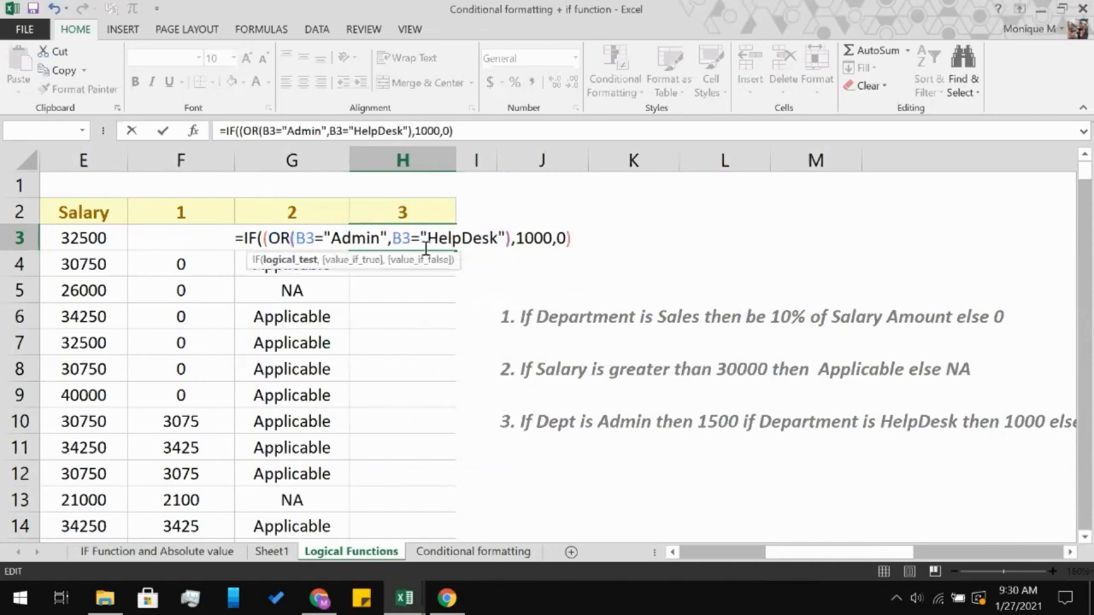
key(Left)
key(Left)
key(Left)
key(BackSpace)
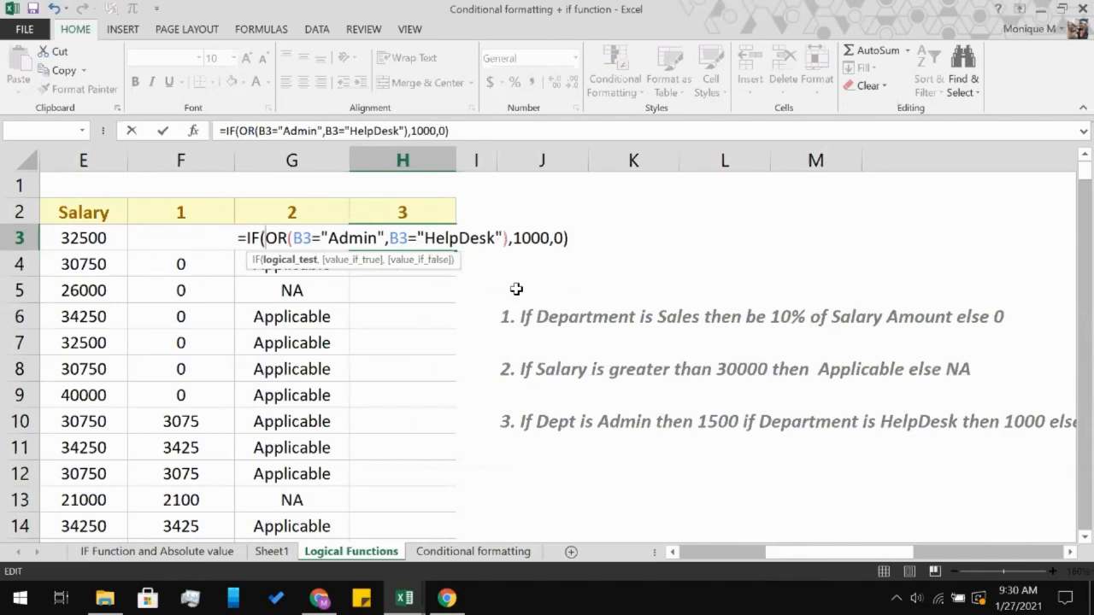
click(551, 239)
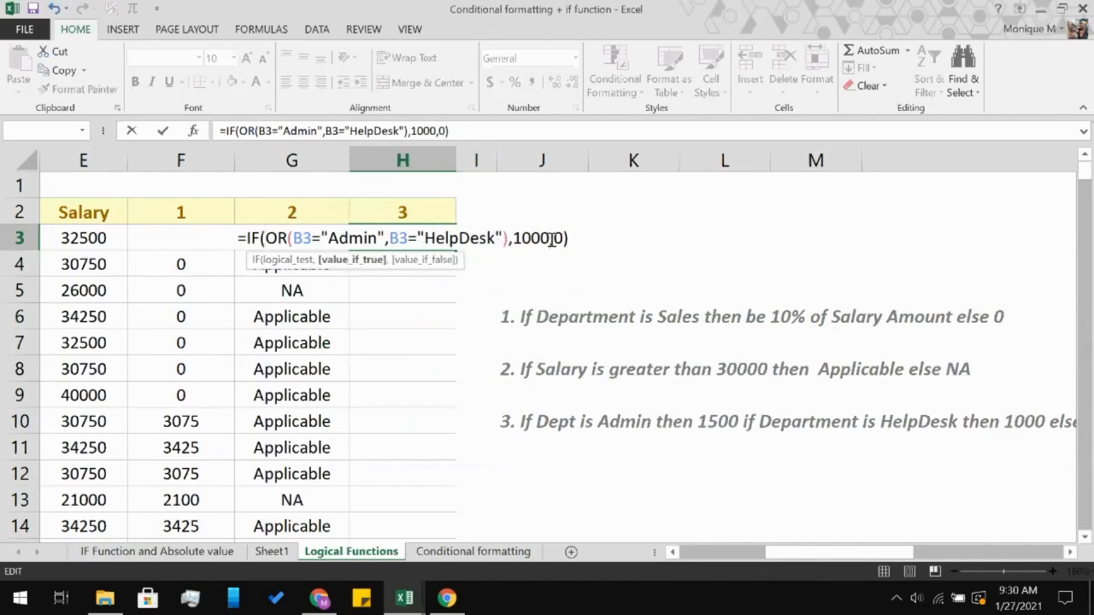
key(Return)
- Fill the H3 formula down column H through row 261
click(441, 243)
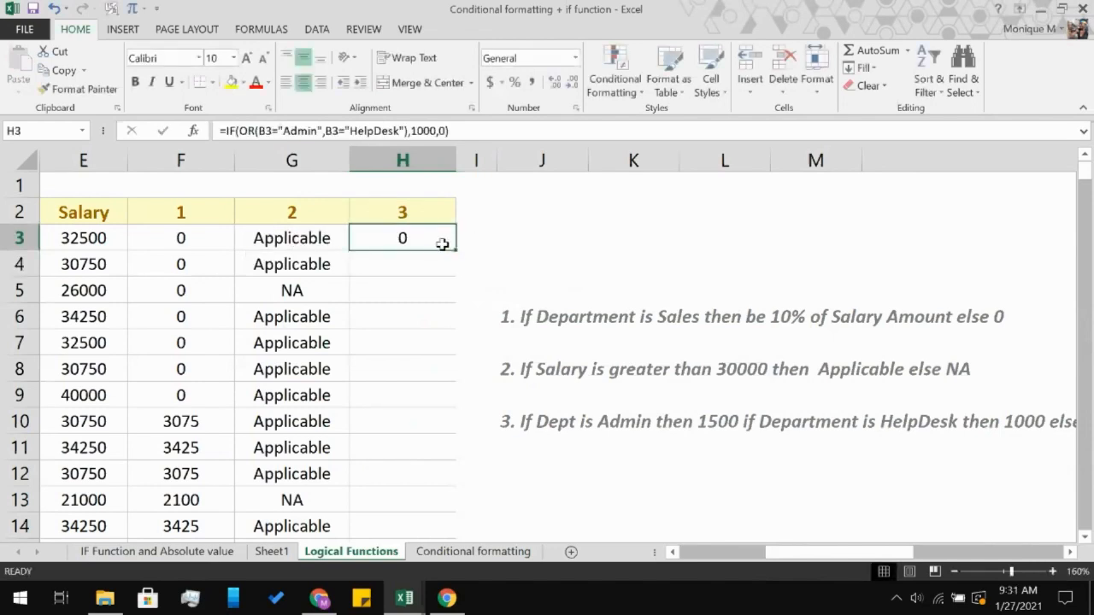
scroll(397, 388, down, 16)
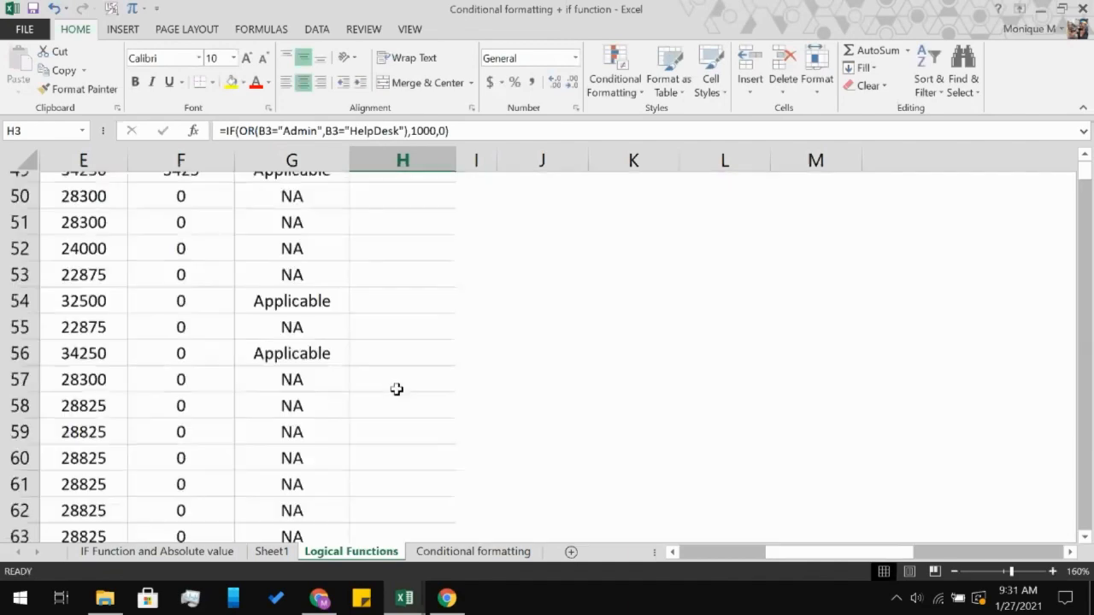
scroll(396, 389, down, 20)
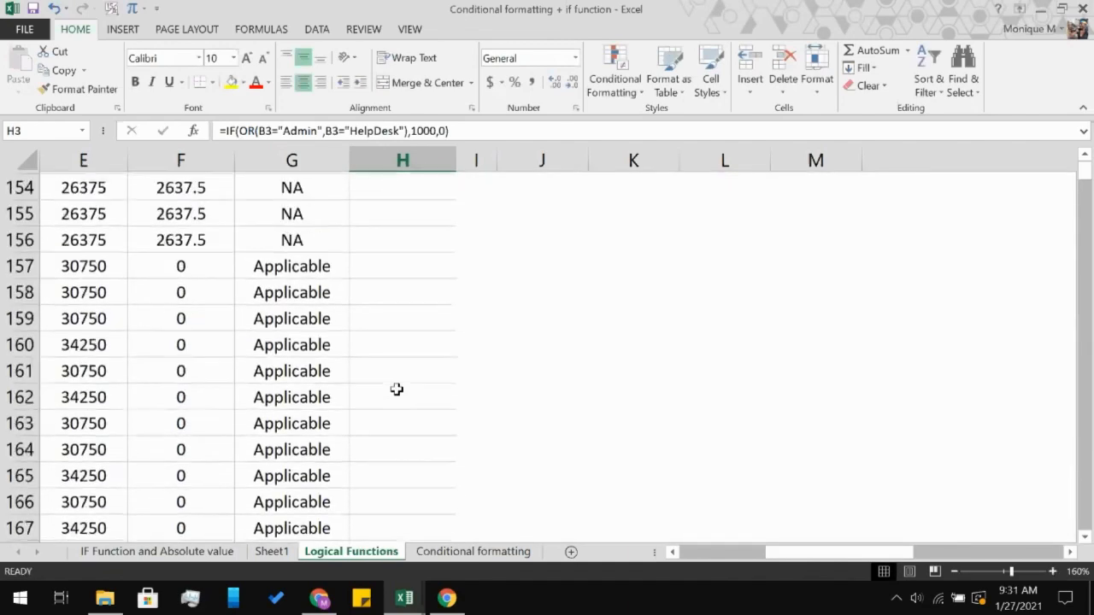
scroll(397, 388, down, 20)
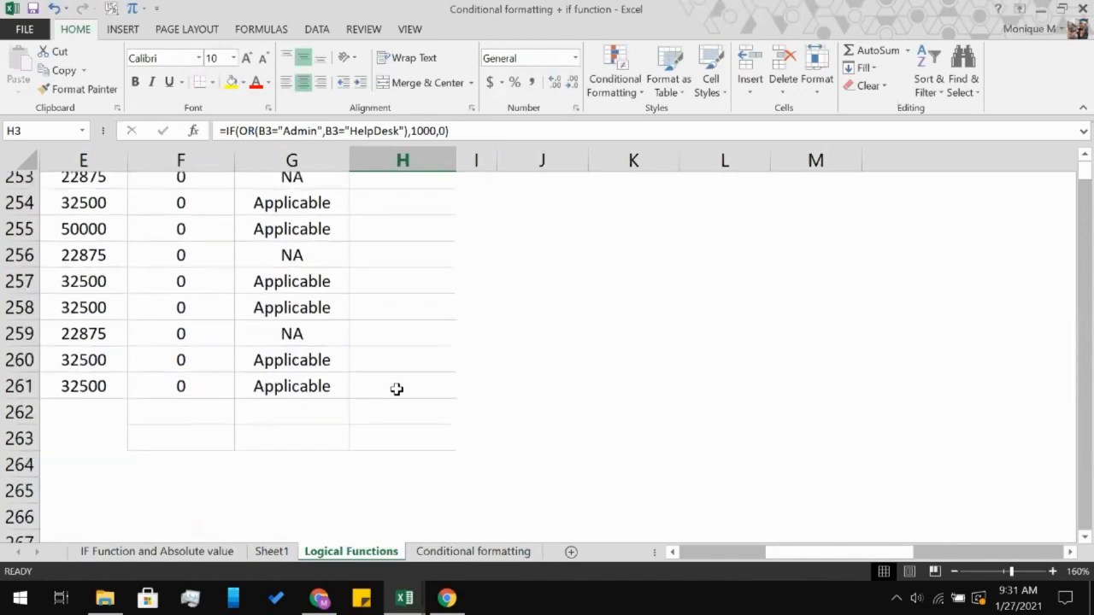
scroll(396, 389, down, 1)
shift+click(397, 340)
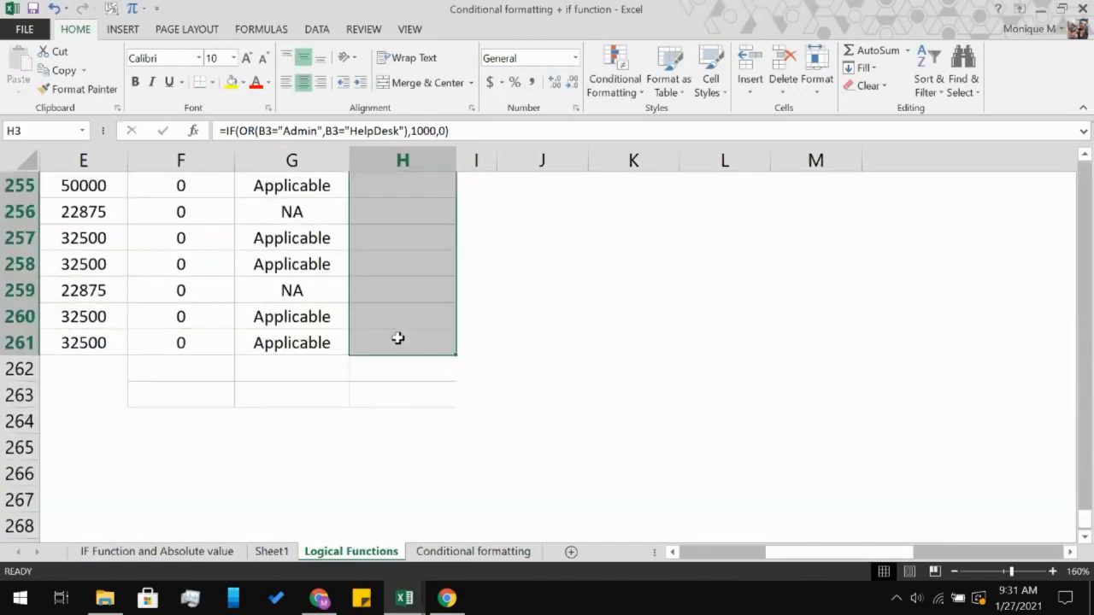
key(ctrl+d)
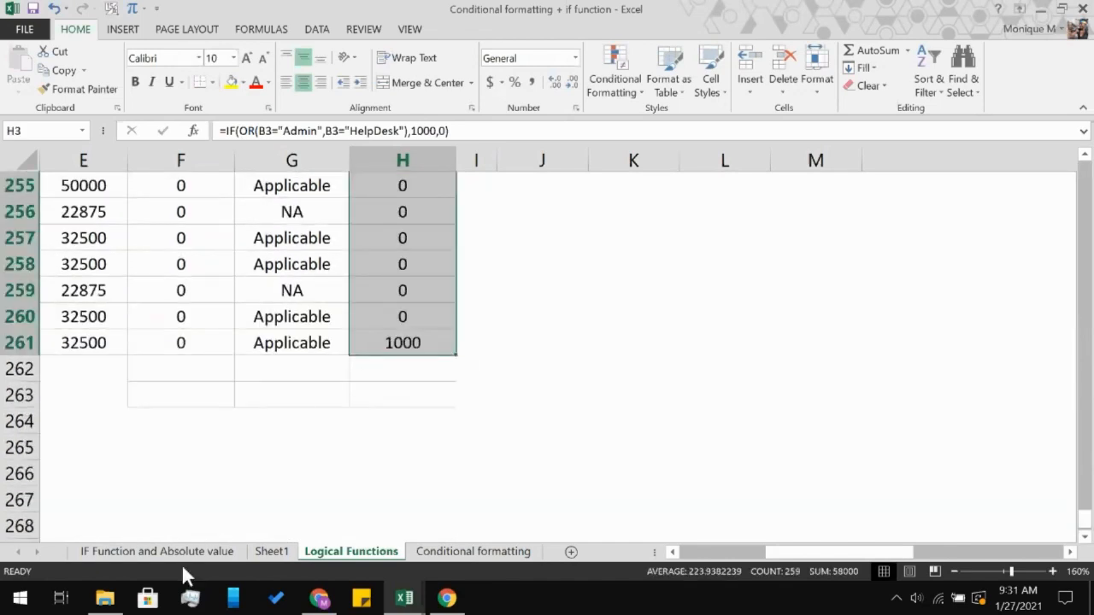
- Check the filled results in column 3 against the departments and inspect the formula in H33
click(209, 502)
scroll(210, 503, left, 4)
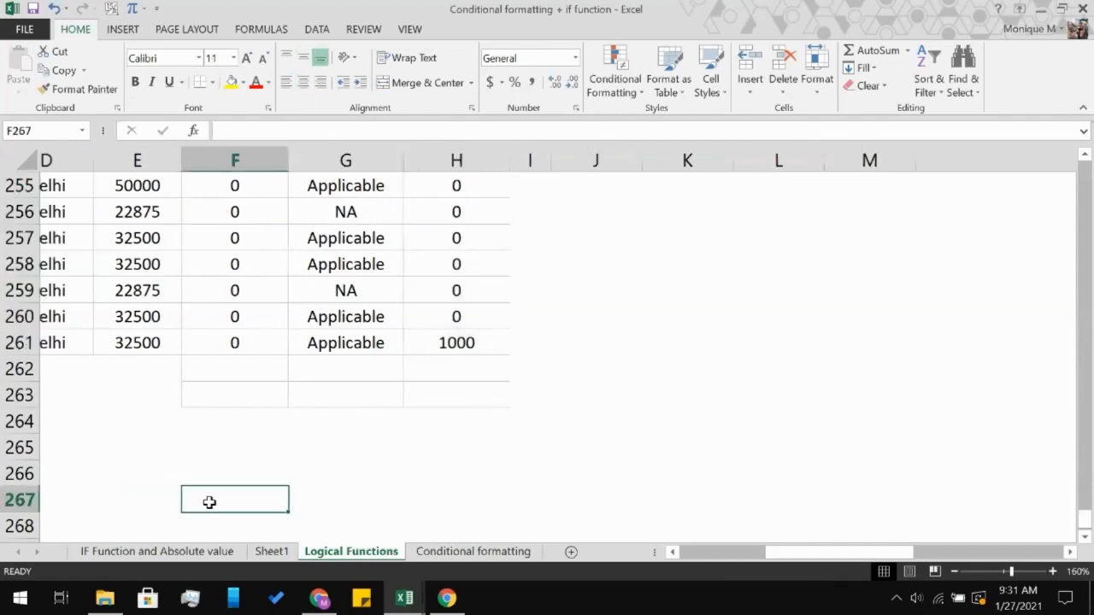
scroll(210, 502, up, 6)
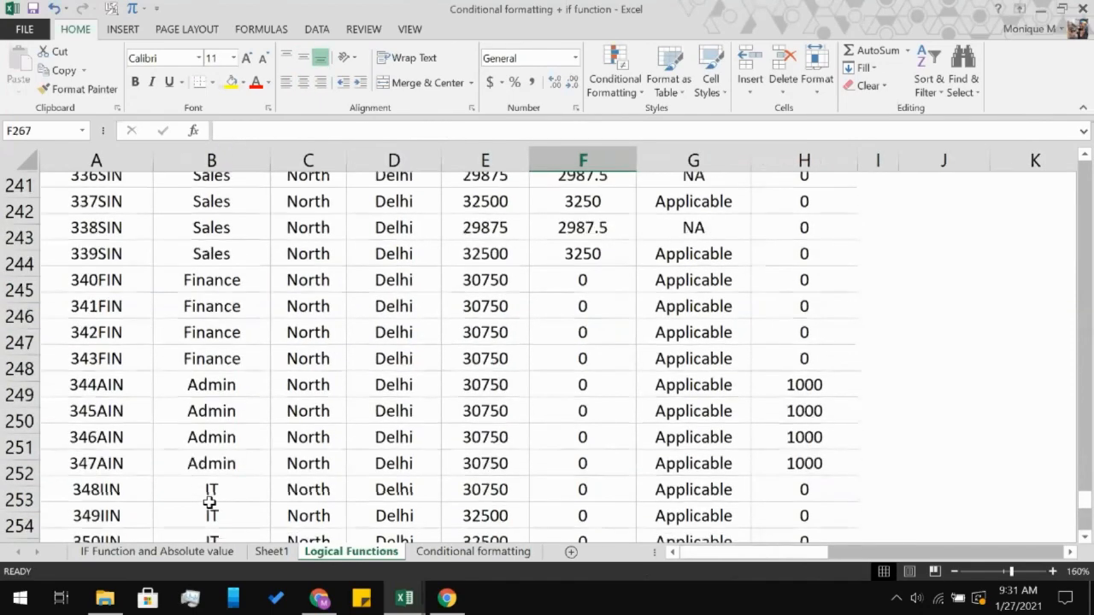
scroll(209, 504, up, 20)
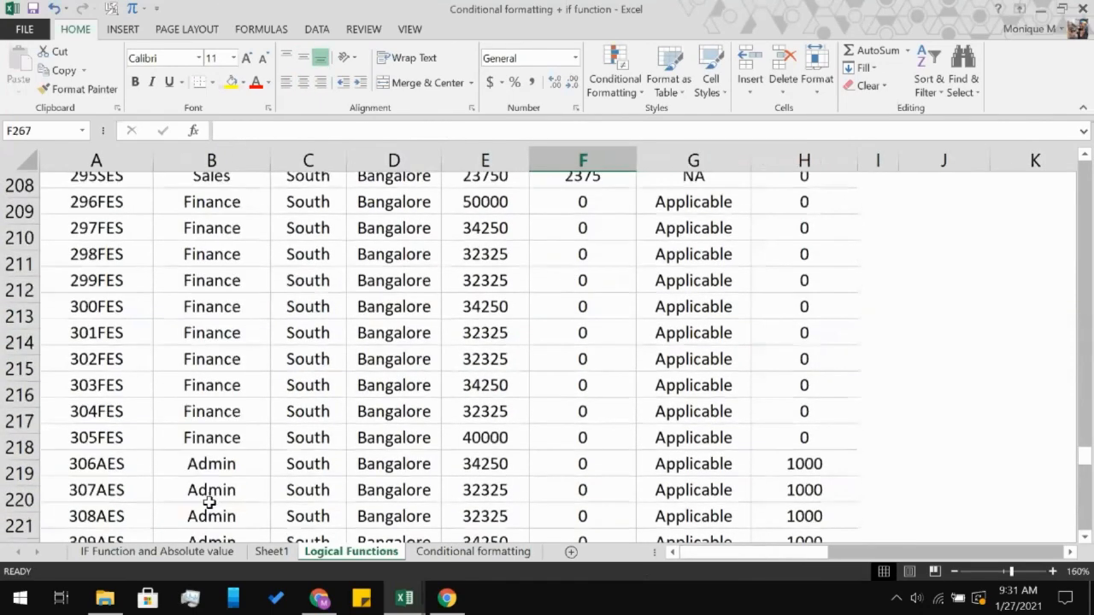
scroll(209, 504, up, 20)
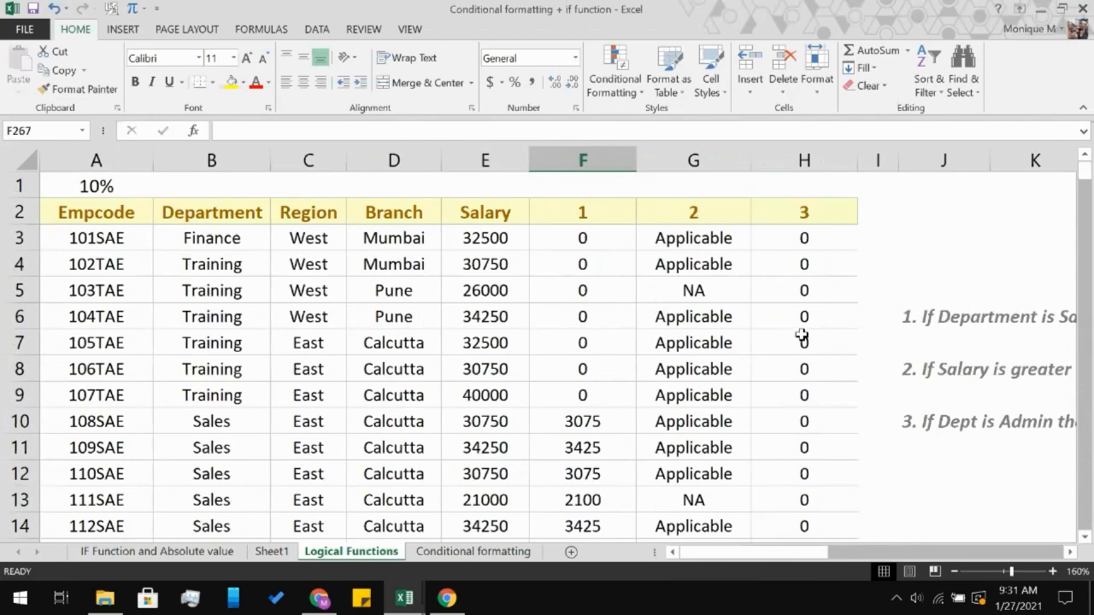
scroll(802, 336, down, 7)
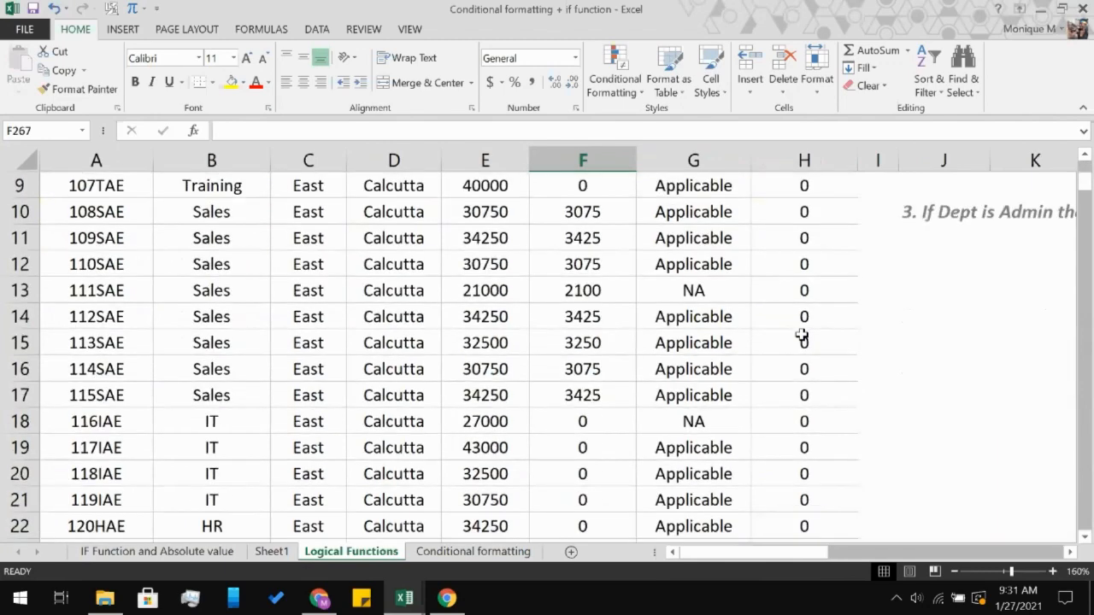
scroll(801, 336, down, 3)
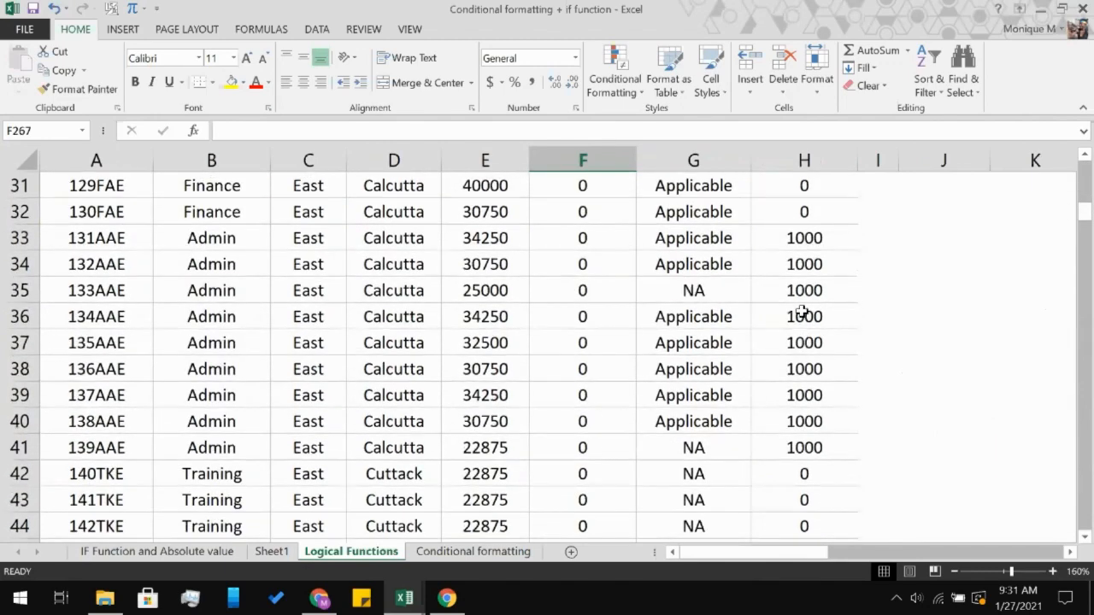
click(803, 236)
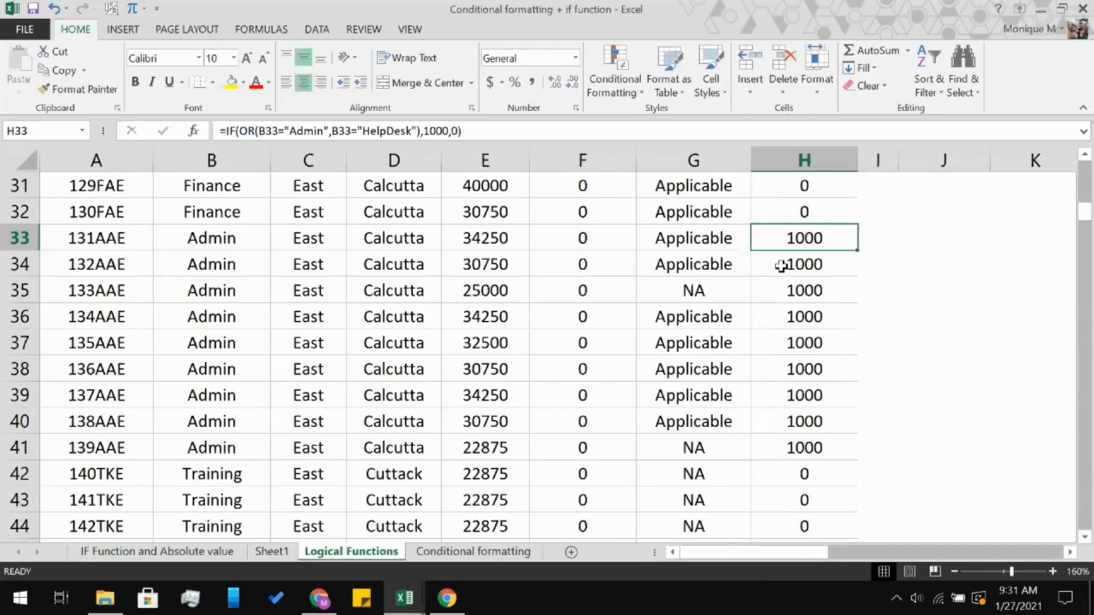
- Compare the third written condition with the column 3 results for the departments throughout the employee records
scroll(781, 266, up, 10)
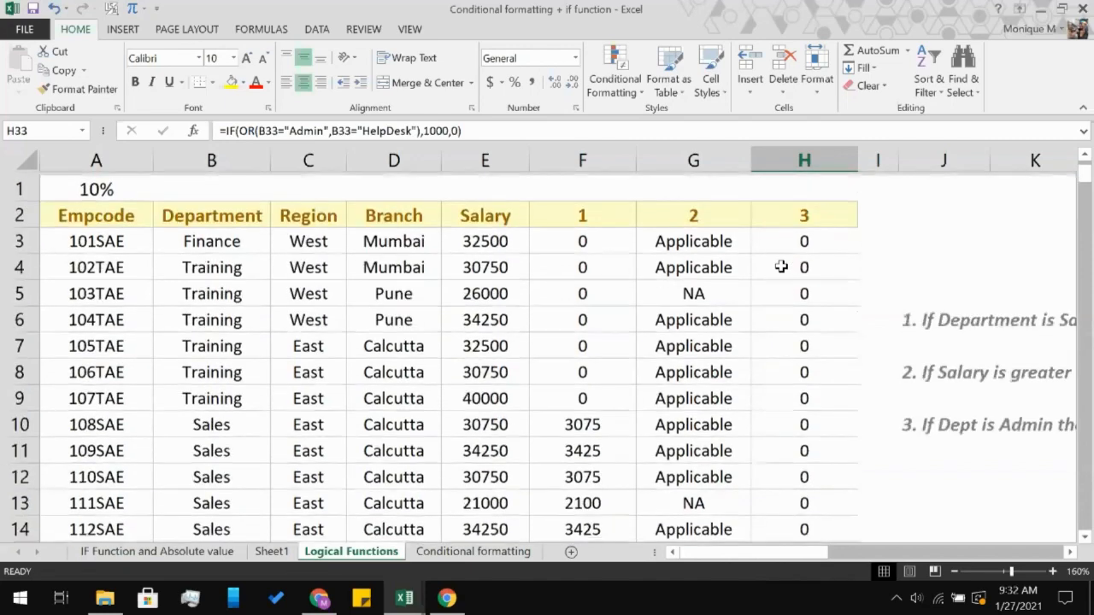
scroll(781, 266, right, 5)
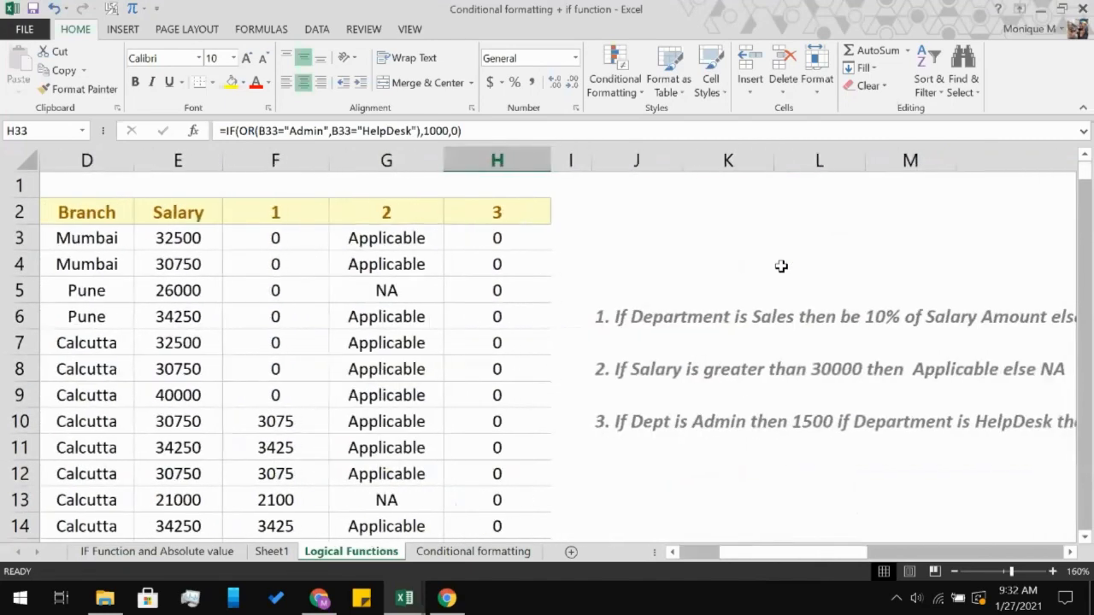
scroll(781, 266, right, 6)
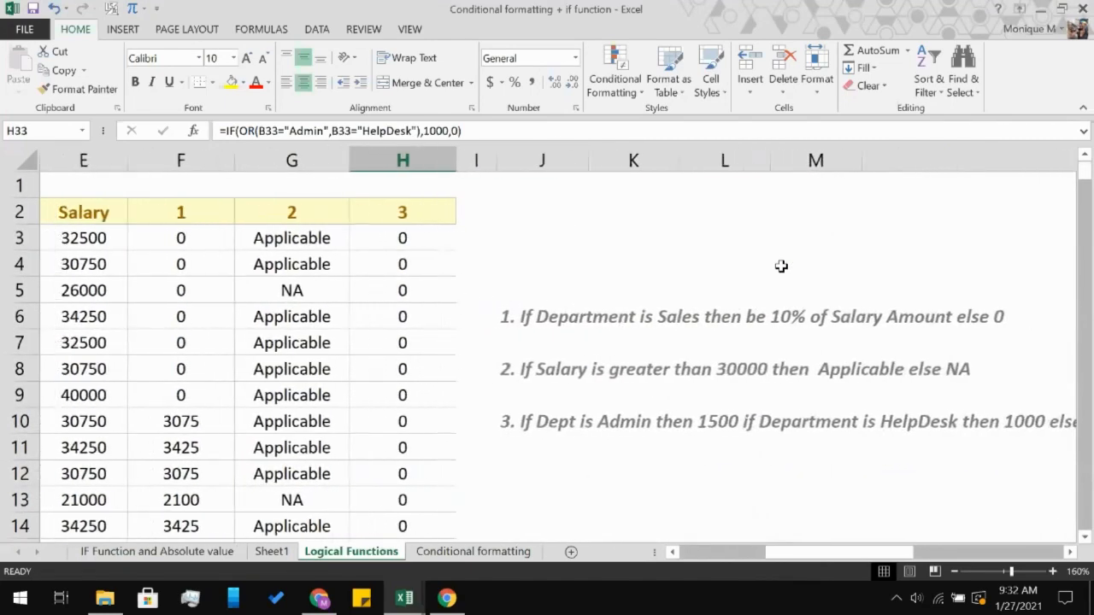
scroll(781, 266, left, 10)
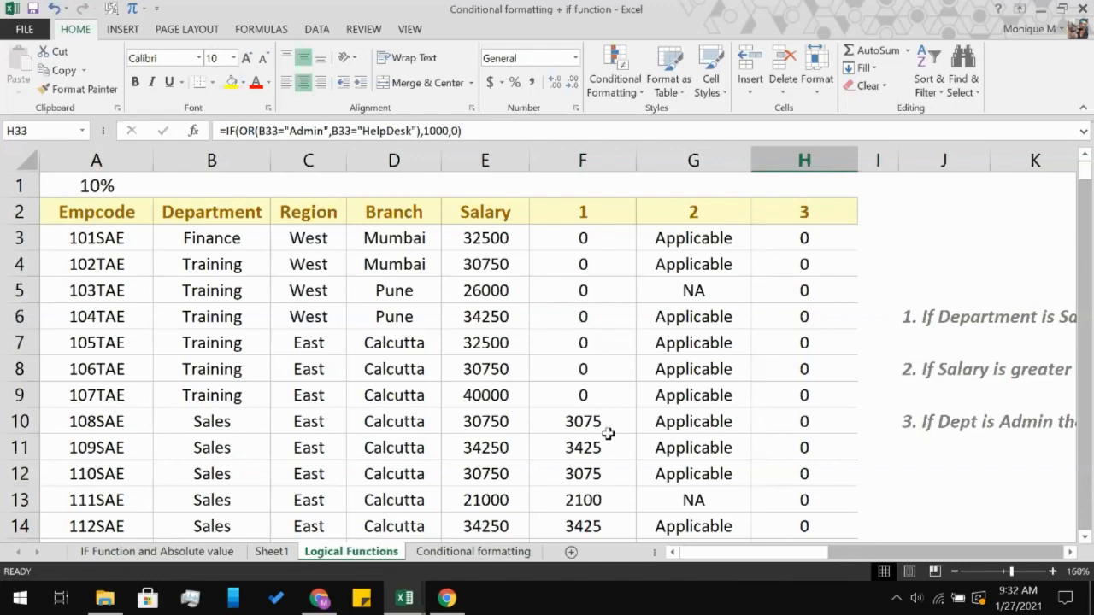
scroll(608, 434, down, 7)
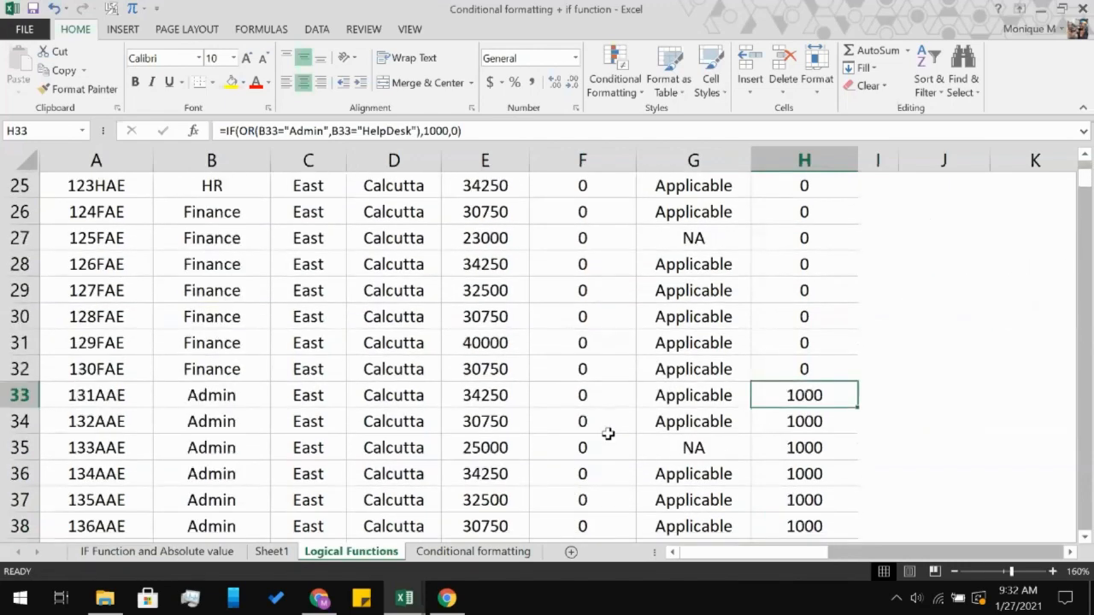
scroll(608, 434, down, 20)
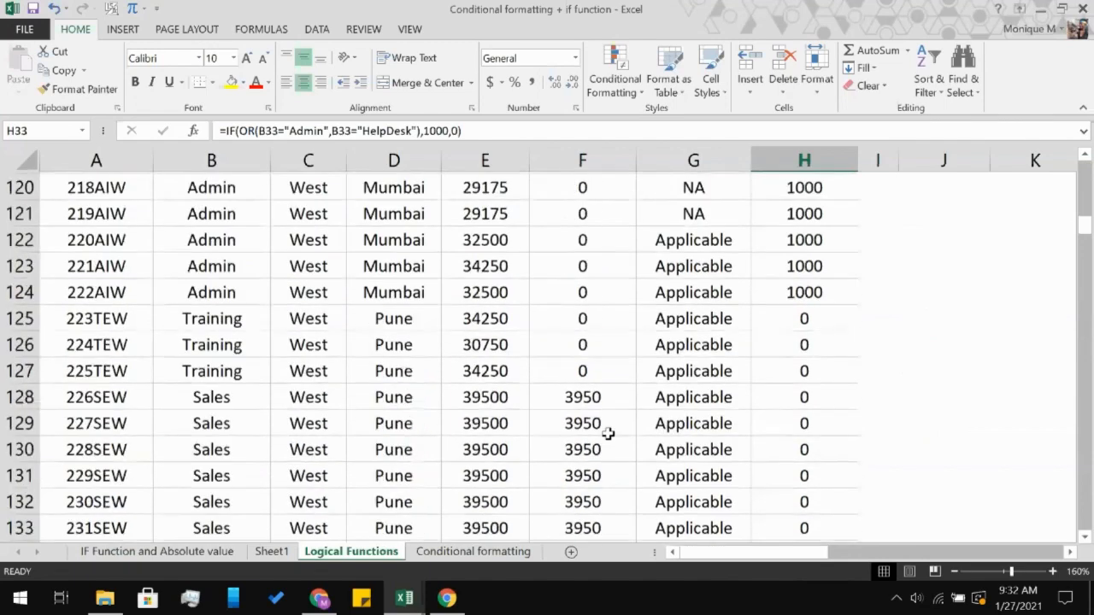
scroll(607, 433, down, 20)
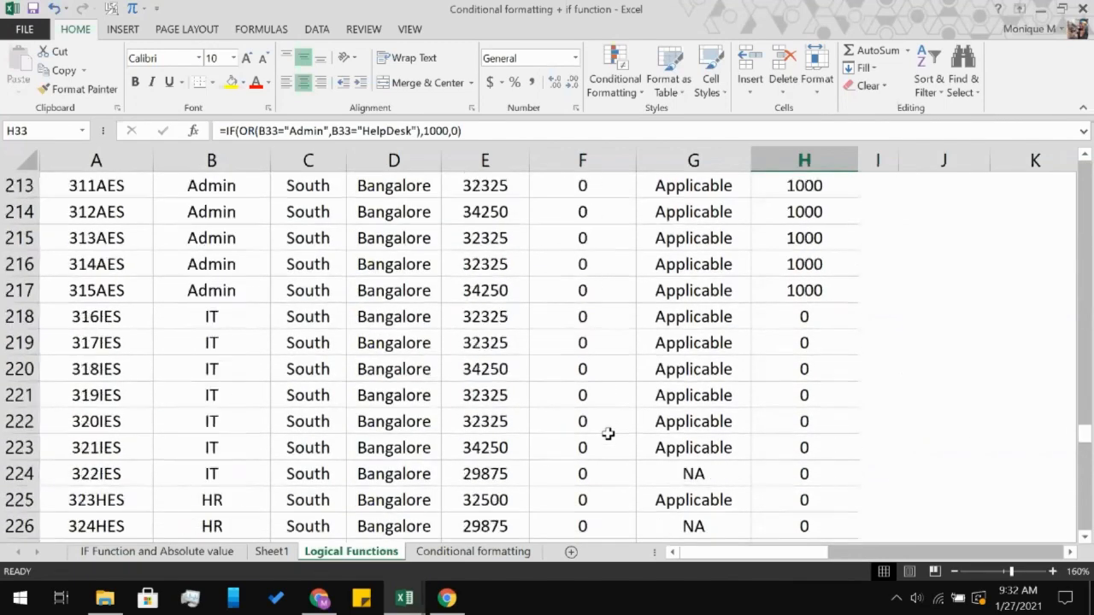
scroll(608, 433, down, 6)
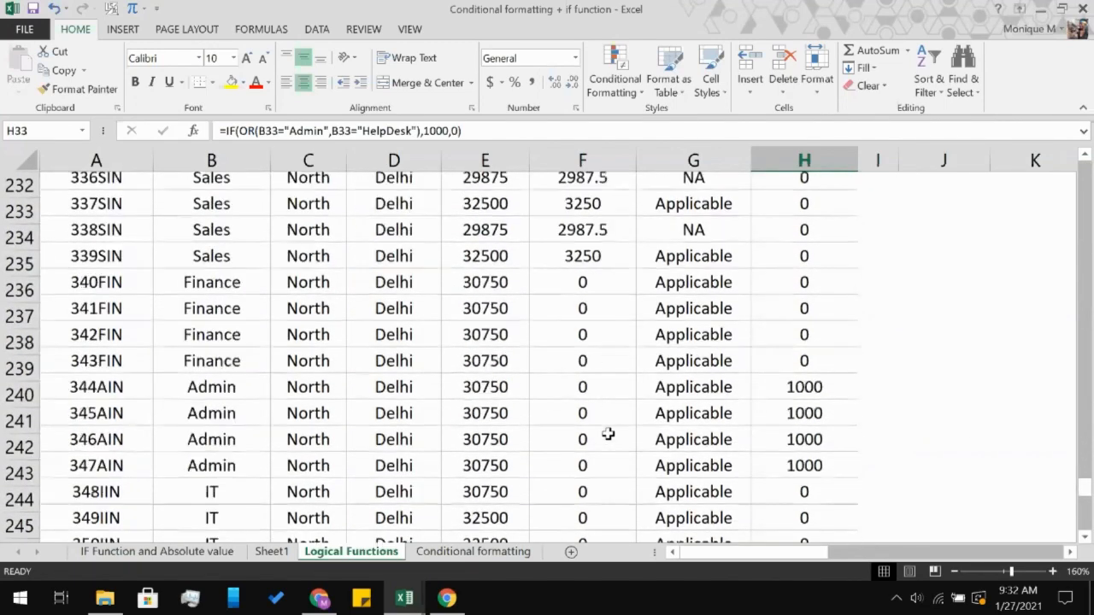
scroll(608, 433, up, 20)
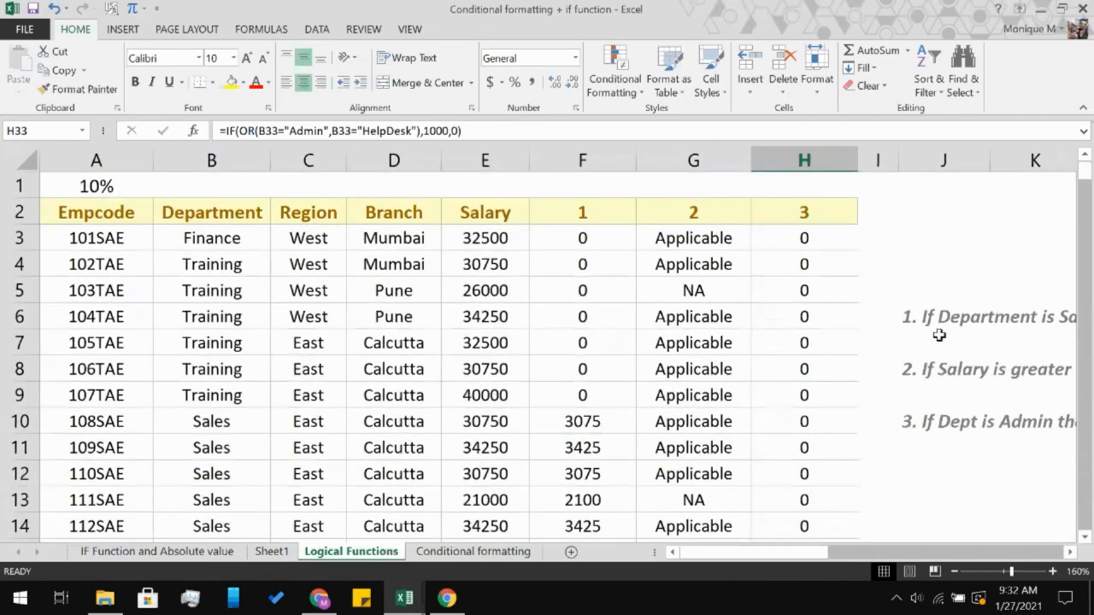
scroll(846, 447, right, 4)
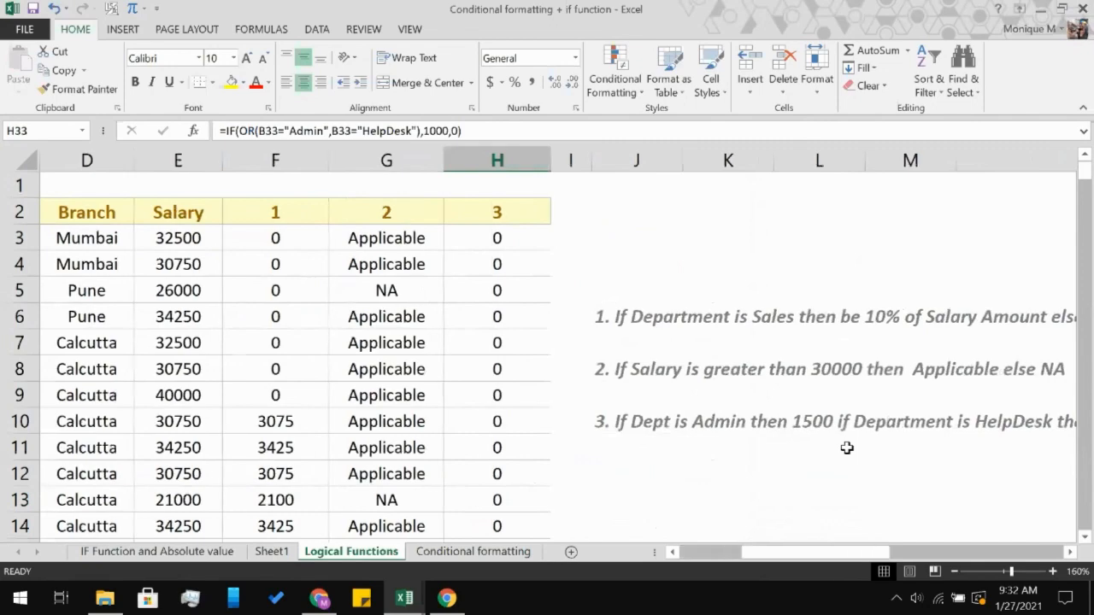
scroll(846, 448, left, 4)
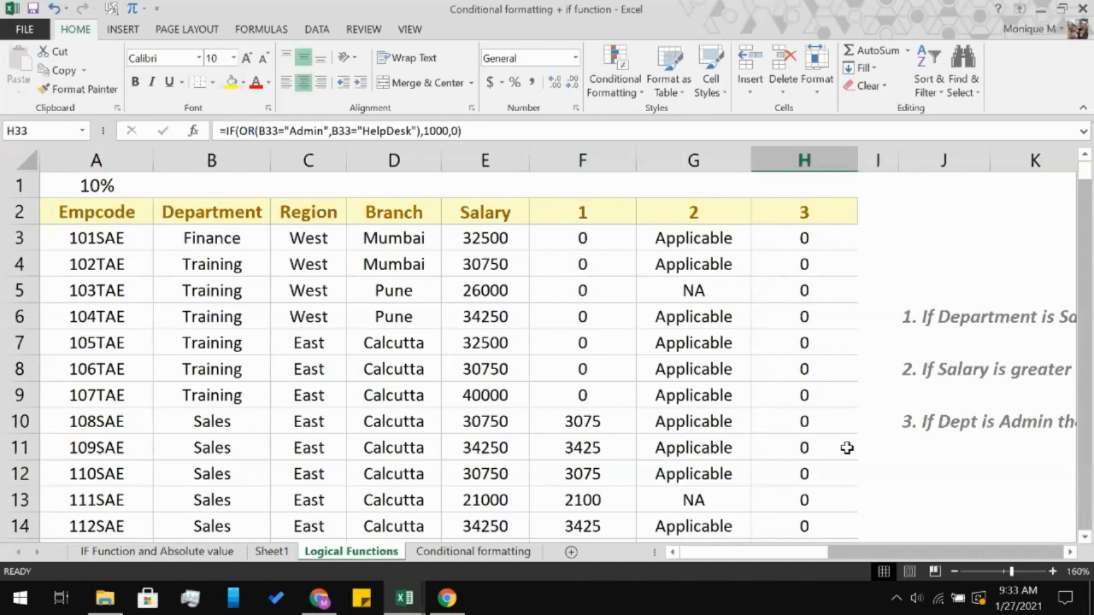
scroll(846, 448, down, 5)
scroll(846, 447, up, 3)
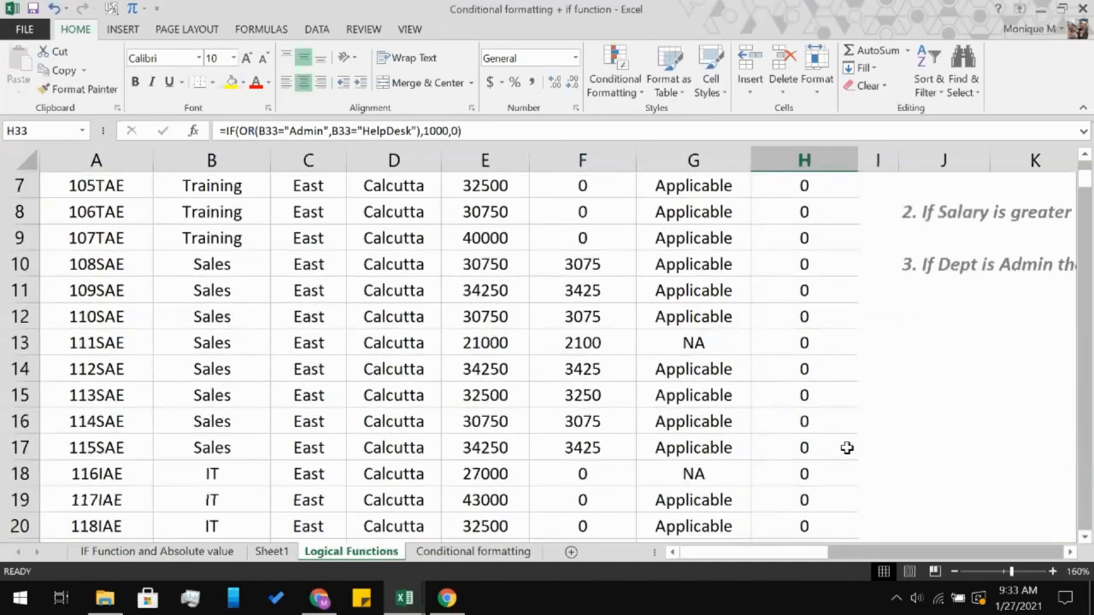
scroll(846, 448, up, 2)
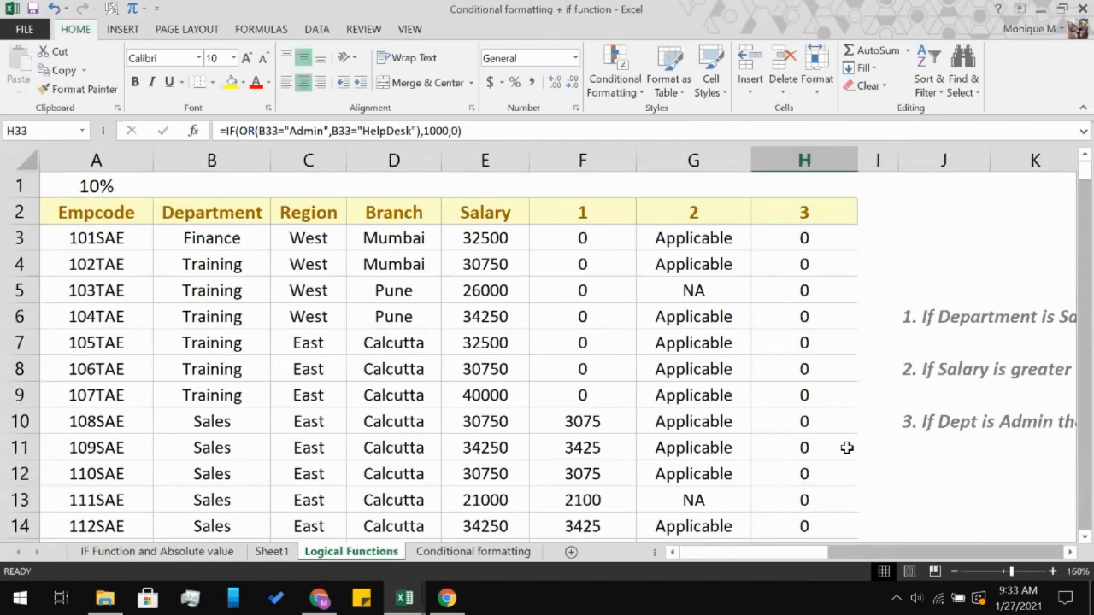
- Open the H33 formula for editing and select its text from the OR function to the end
scroll(846, 448, right, 5)
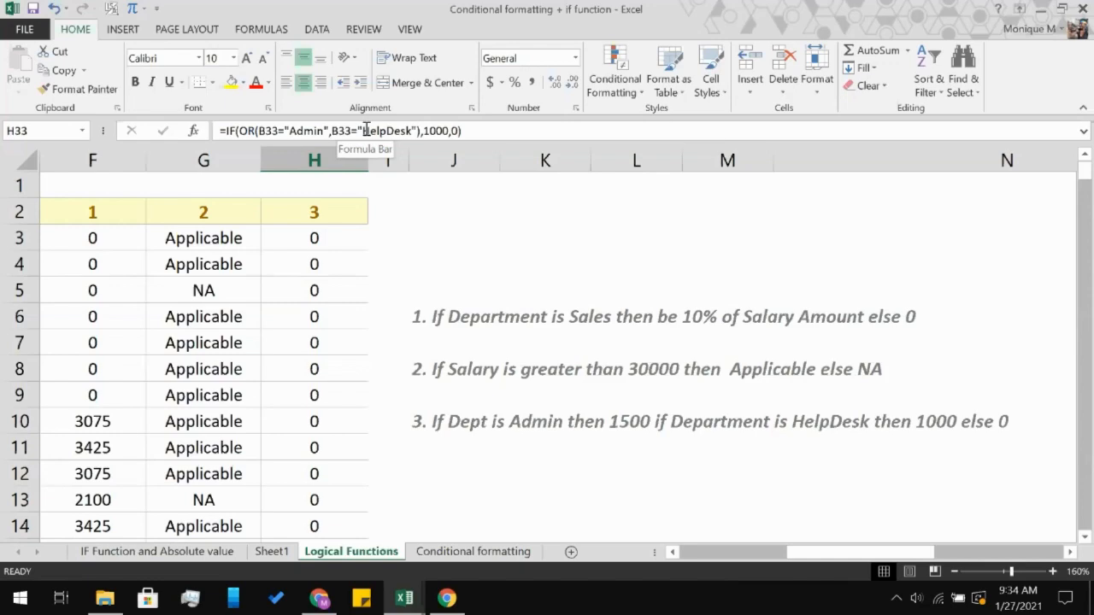
click(462, 131)
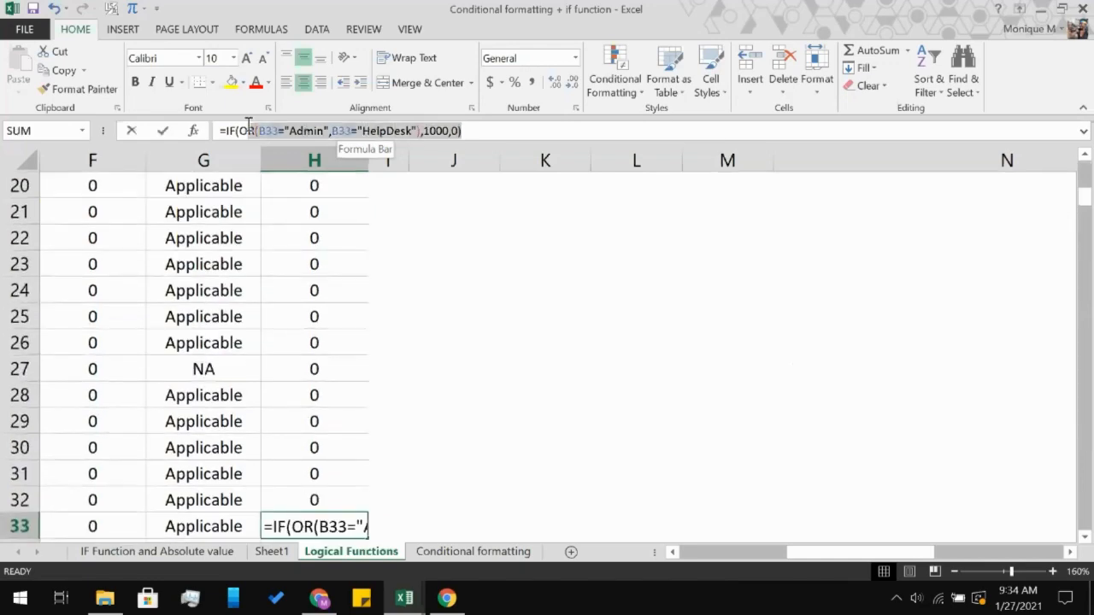
- Remove the OR function and its opening parenthesis from the formula in H3, leaving the Admin comparison as IF's test
key(ctrl+Return)
click(504, 275)
scroll(503, 279, up, 6)
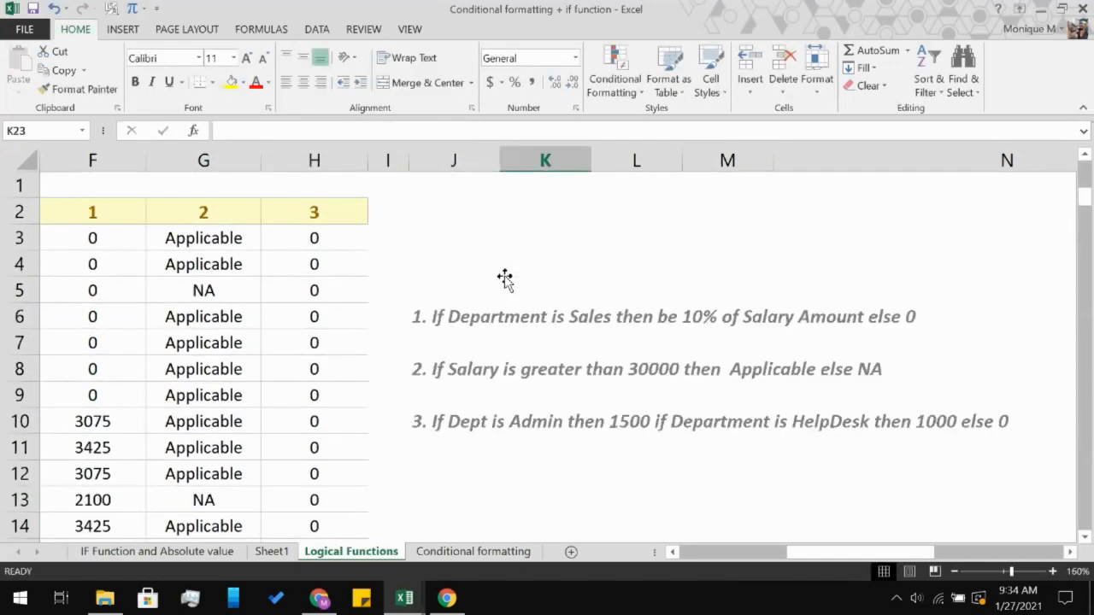
click(293, 240)
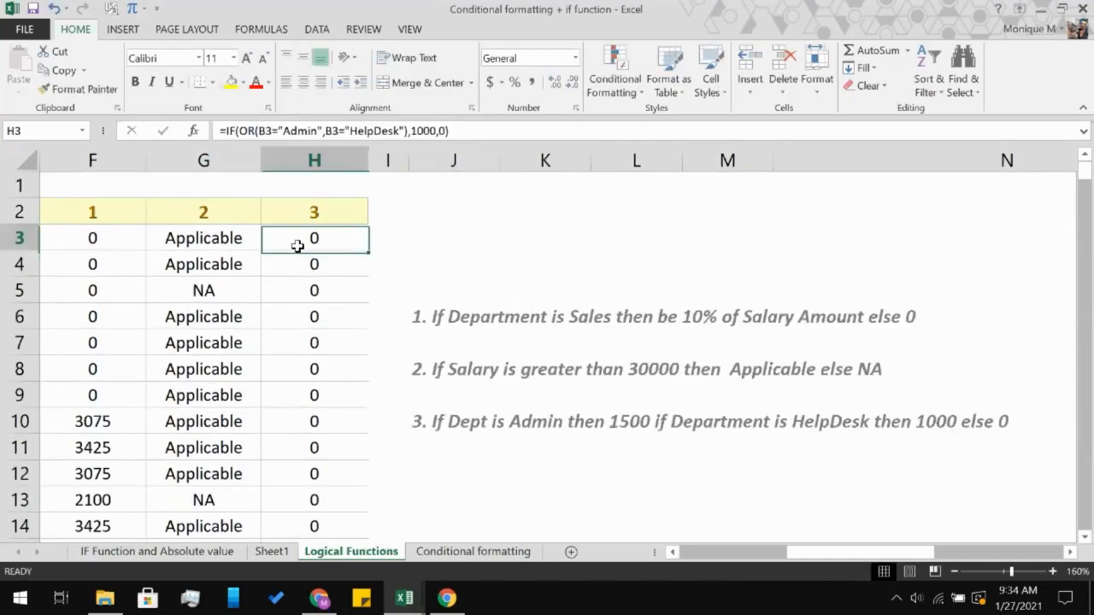
click(251, 131)
key(BackSpace)
key(BackSpace)
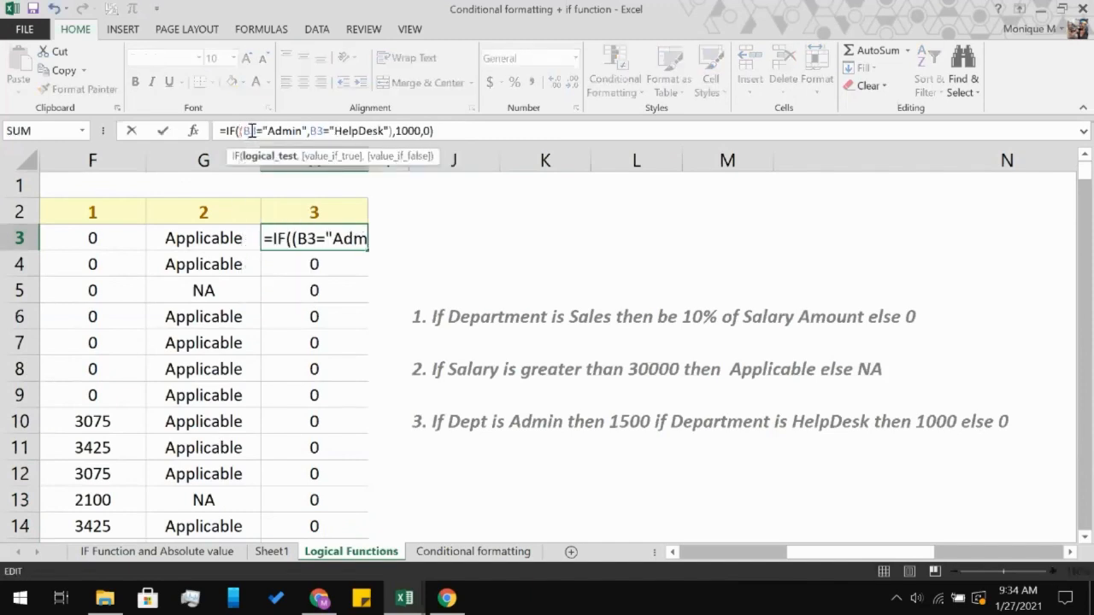
key(BackSpace)
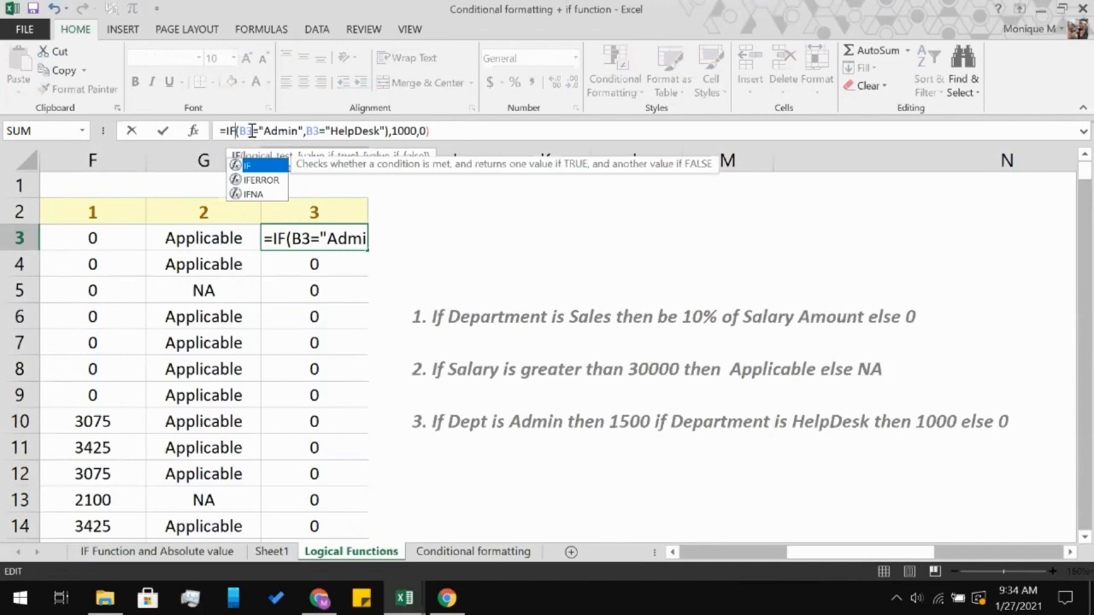
- Insert 1500 after the "Admin" condition in H3's formula as the value returned when the department is Admin
key(Right)
key(Right)
key(Right)
key(Right)
key(Right)
key(Right)
key(Right)
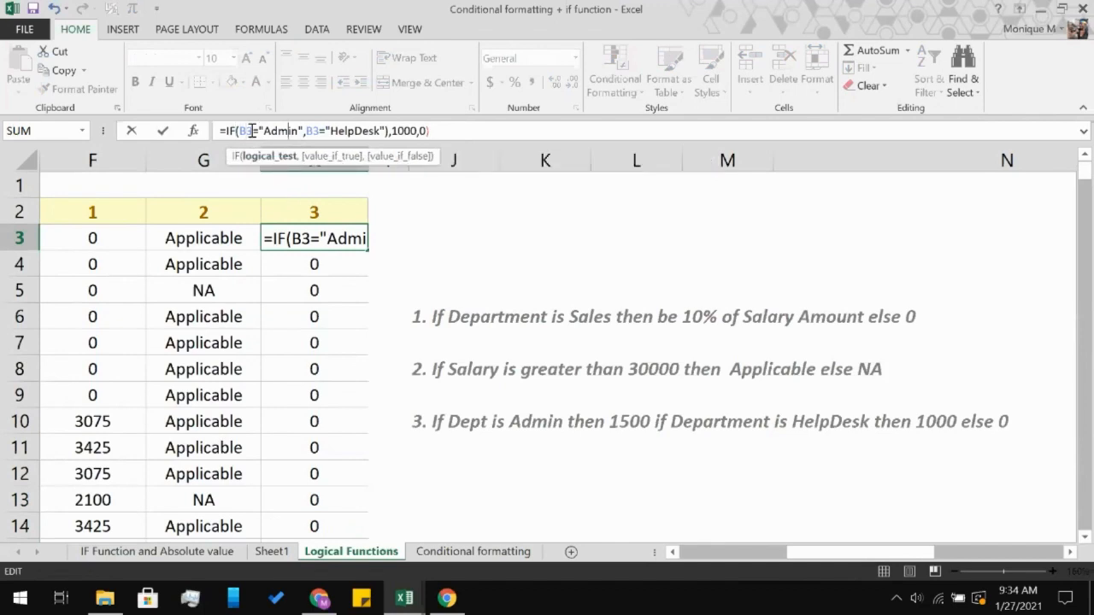
key(Right)
key(Right)
text(,)
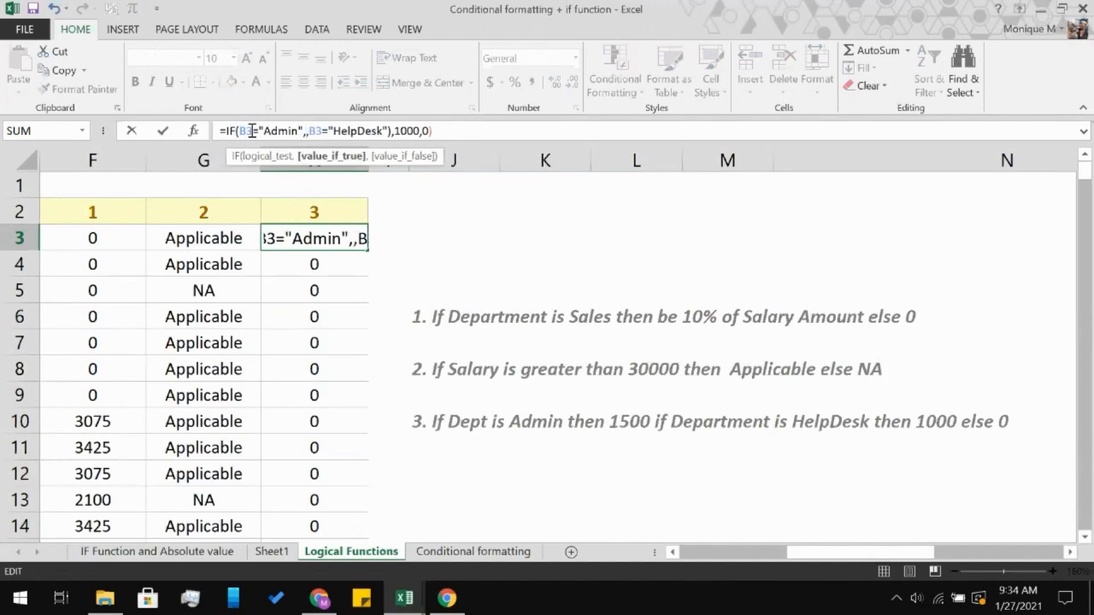
text(1500)
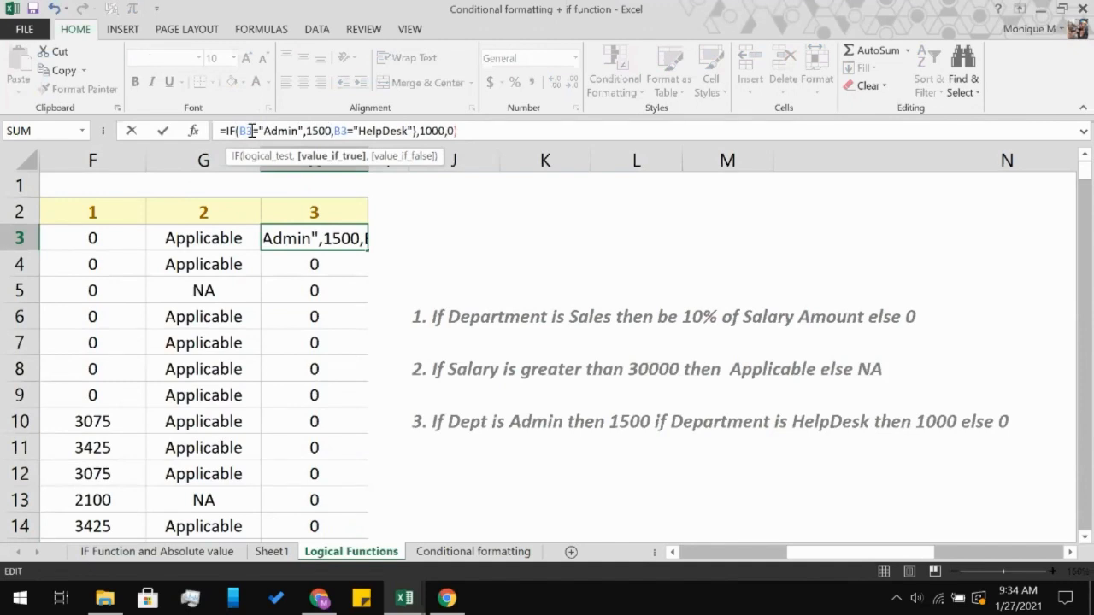
- Nest the B3="HelpDesk" test in a second IF as the false argument and remove the parenthesis right after "HelpDesk"
text(,)
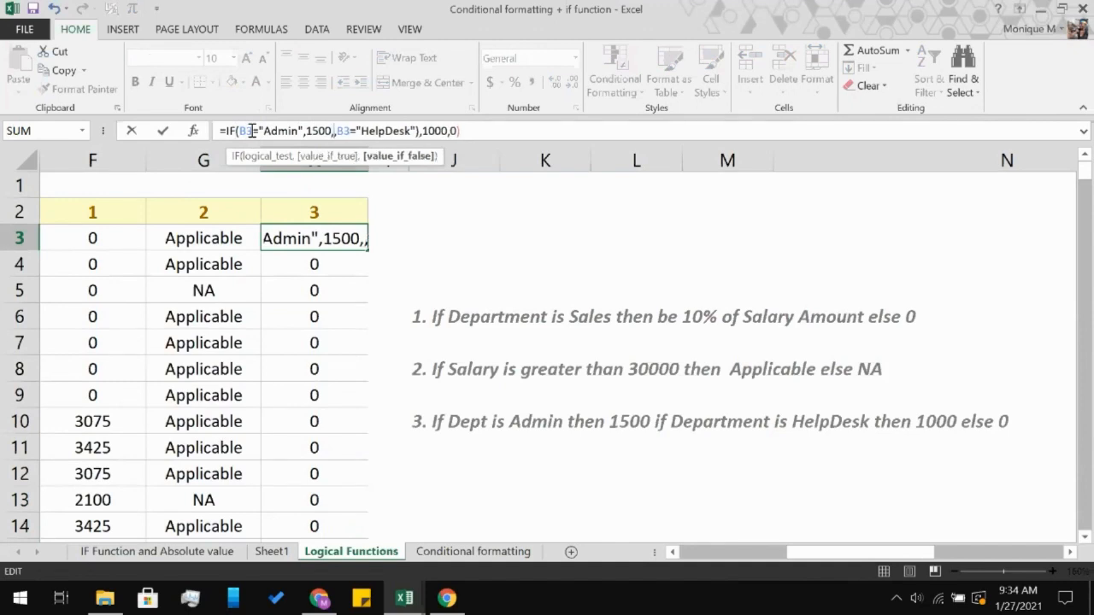
text(IF)
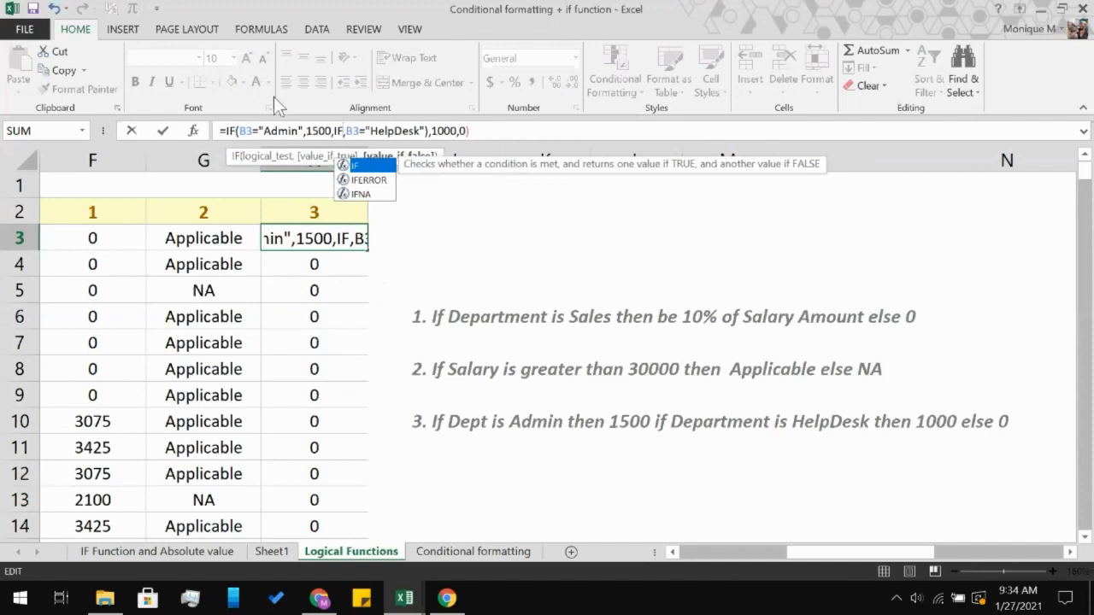
key(BackSpace)
text(()
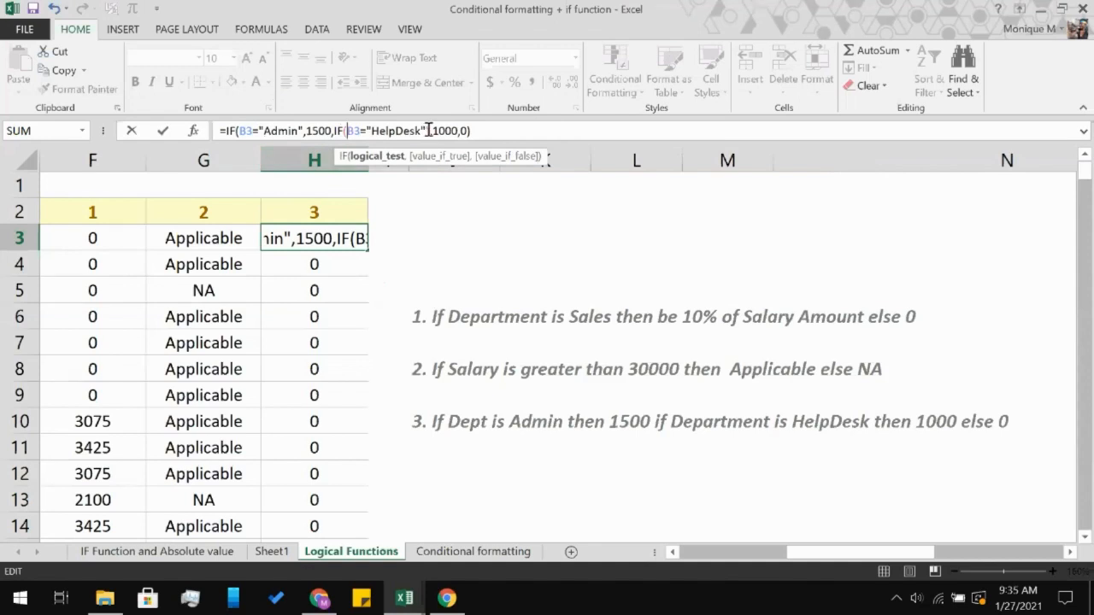
key(BackSpace)
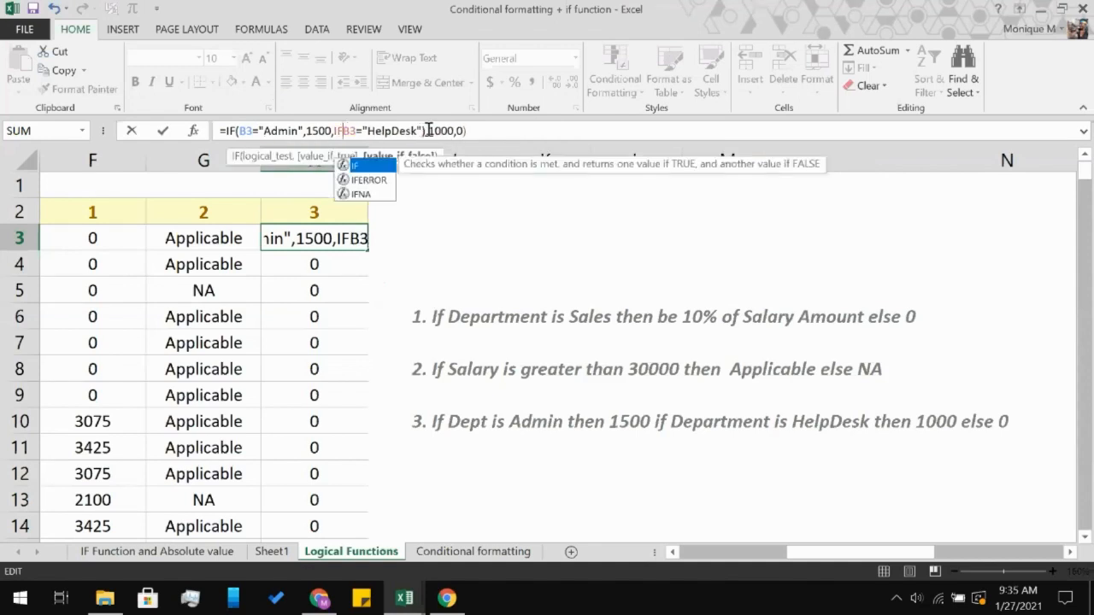
key(Escape)
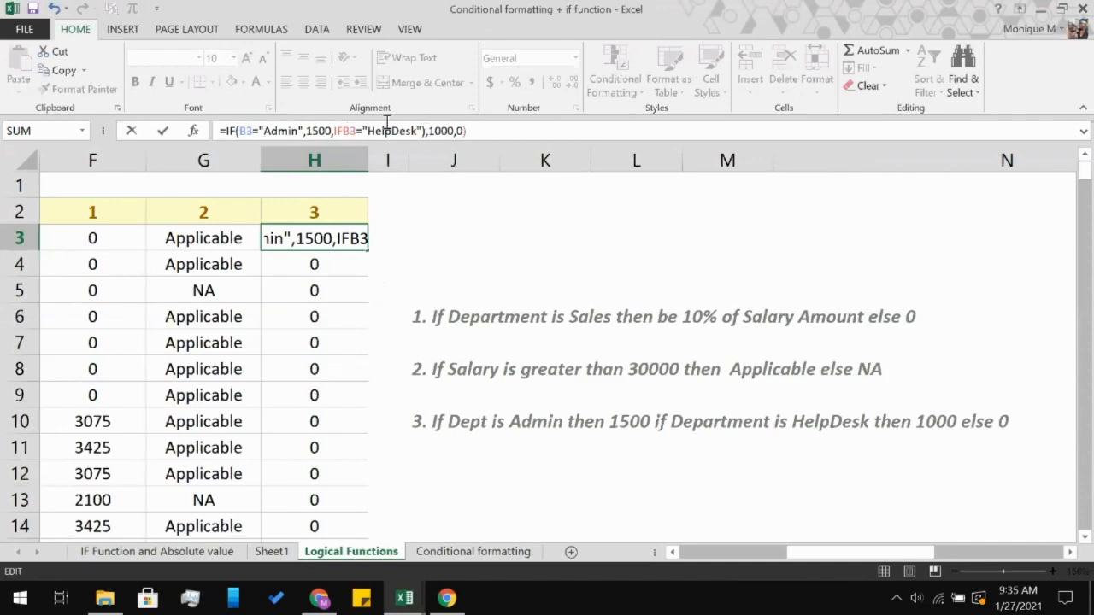
click(342, 132)
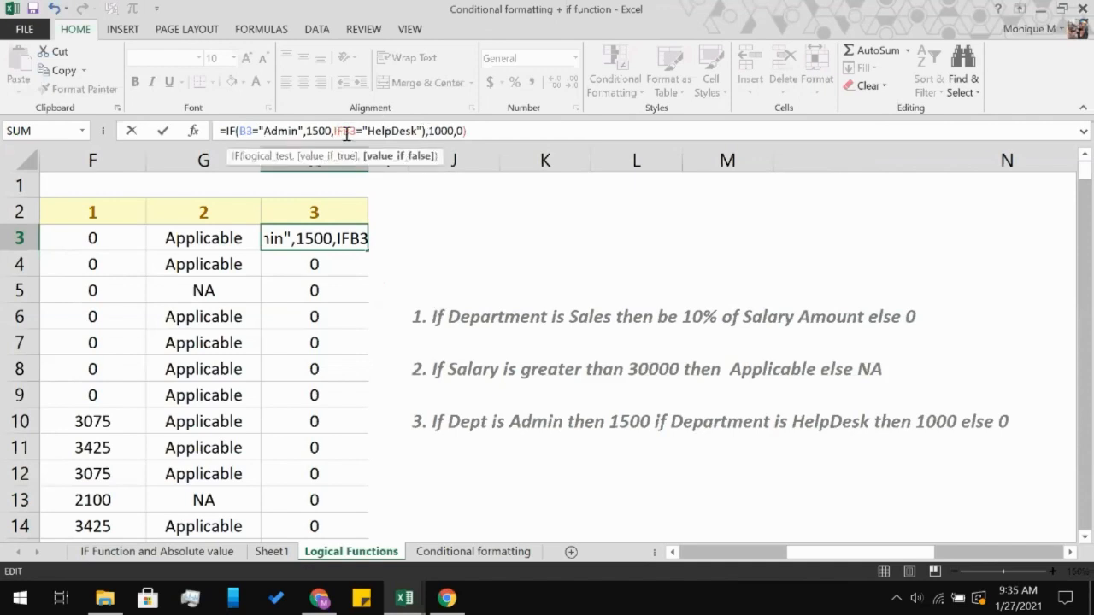
text(()
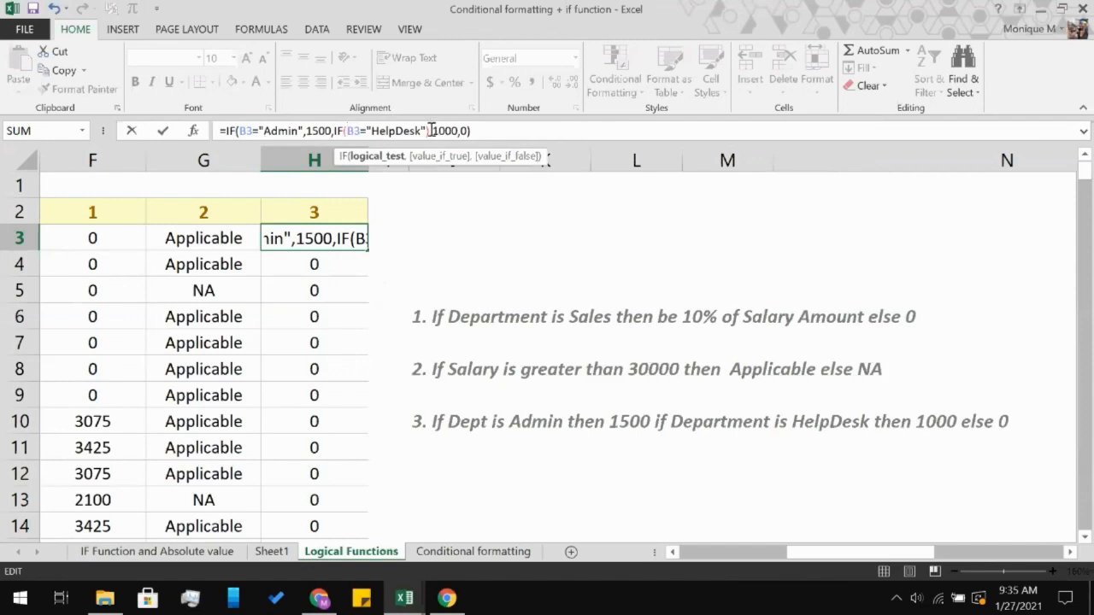
click(432, 130)
text(,)
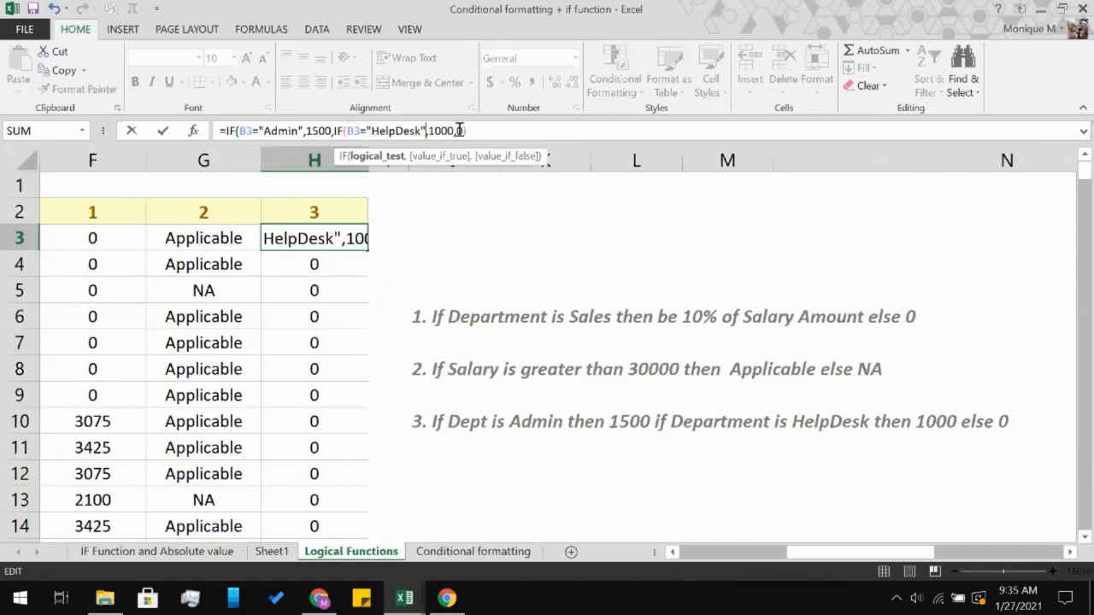
- Finish H3's formula as =IF(B3="Admin",1500,IF(B3="HelpDesk",1000,0)) and enter it
click(455, 130)
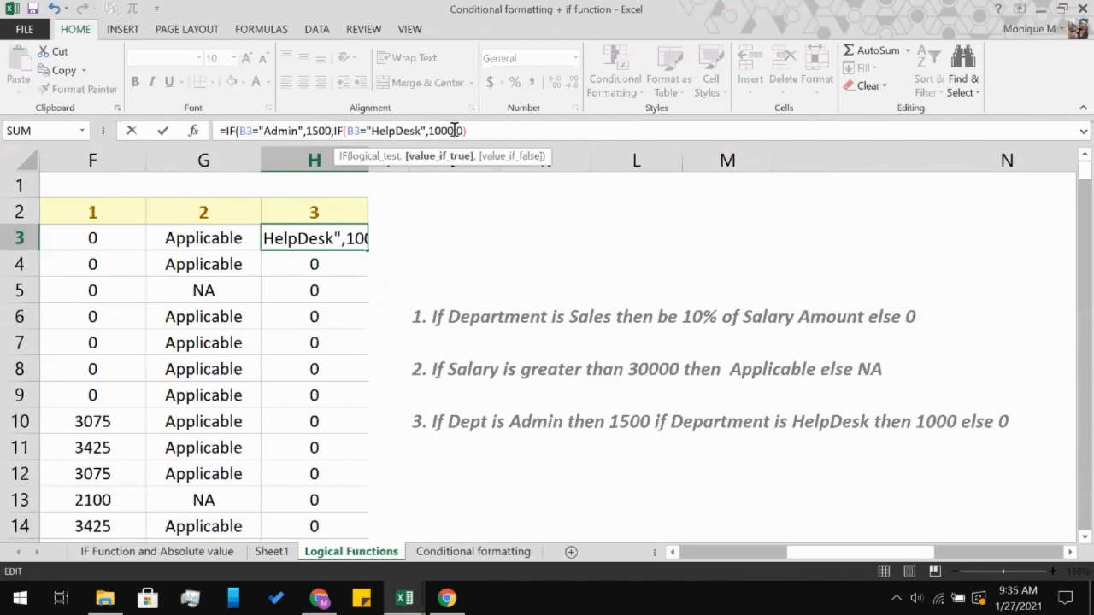
text(,0)
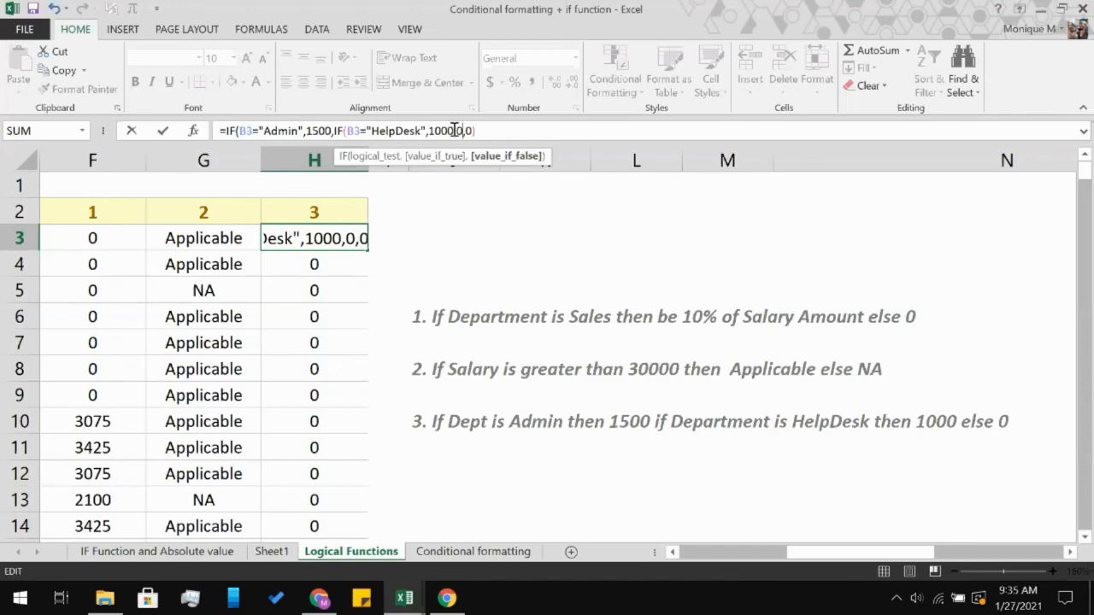
text())
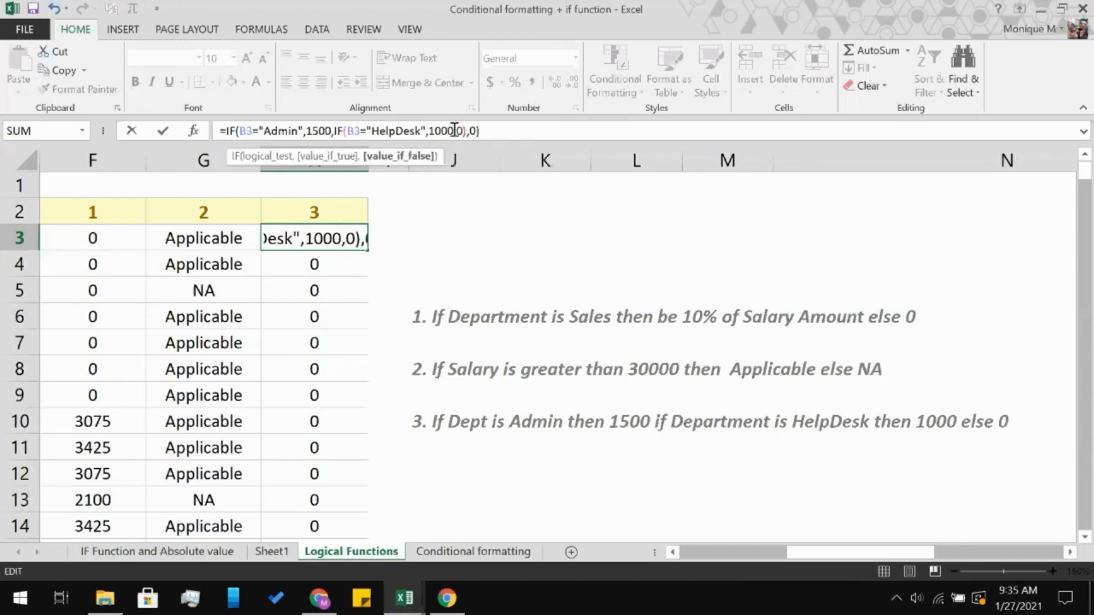
key(Delete)
click(511, 129)
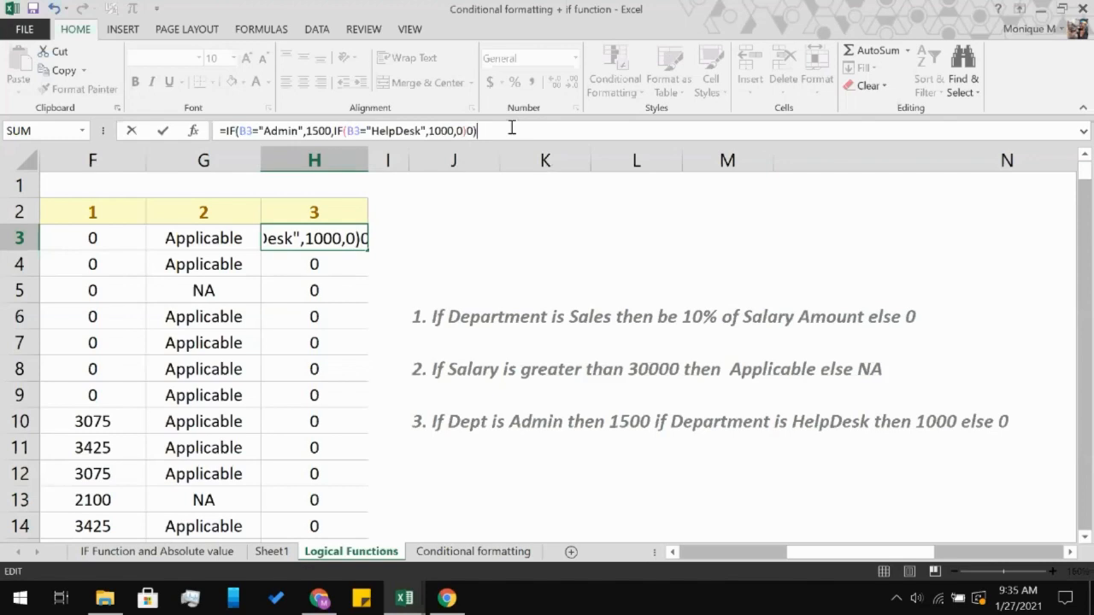
key(BackSpace)
key(BackSpace)
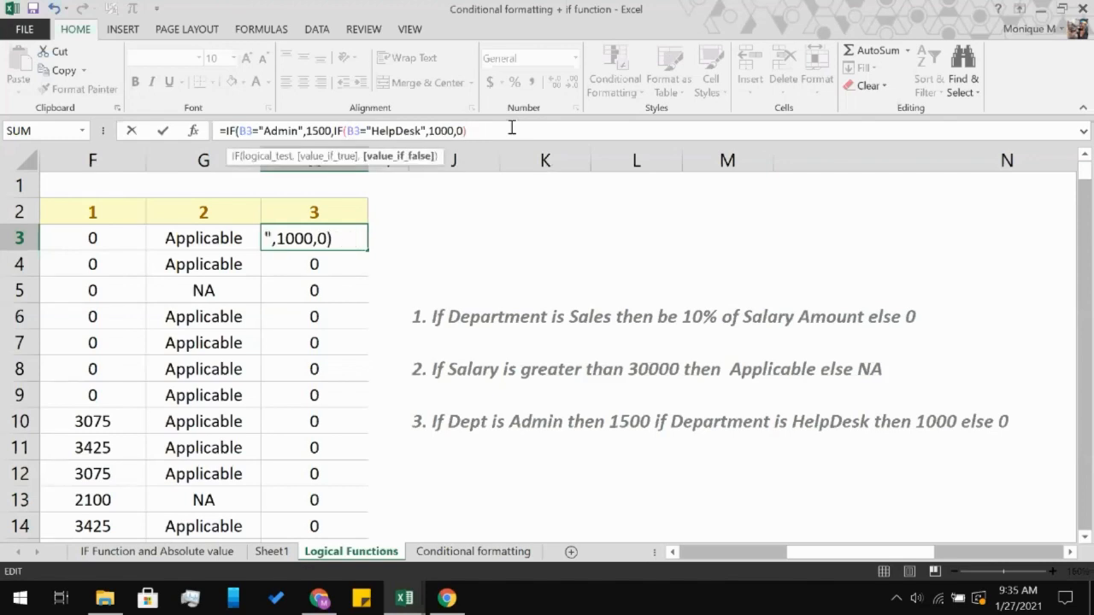
text())
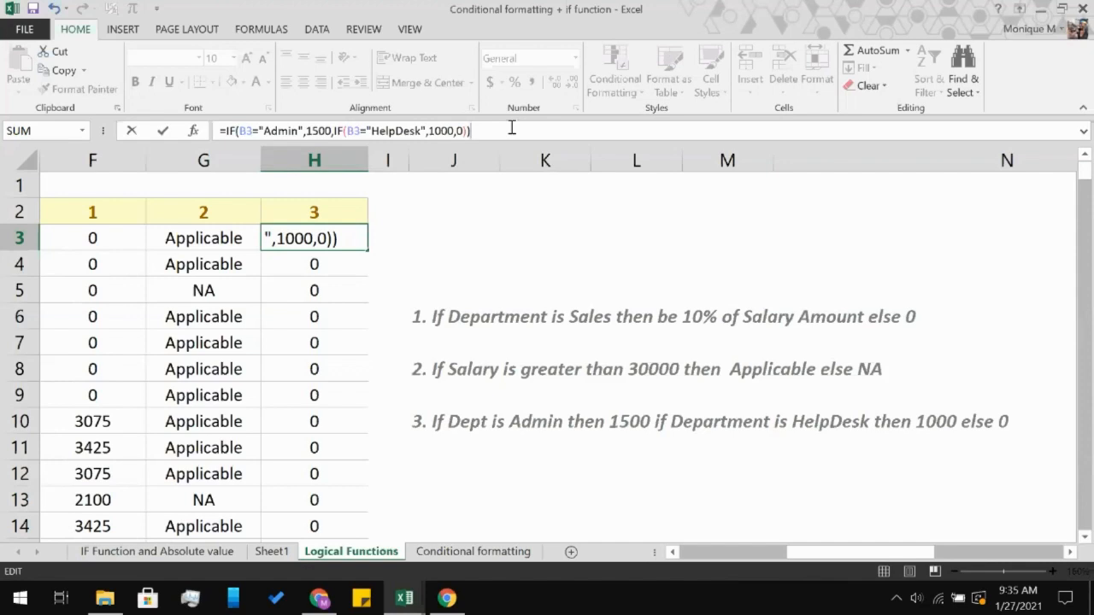
key(Return)
- Fill the nested IF formula from H3 down column H to the last data row, H261
click(313, 240)
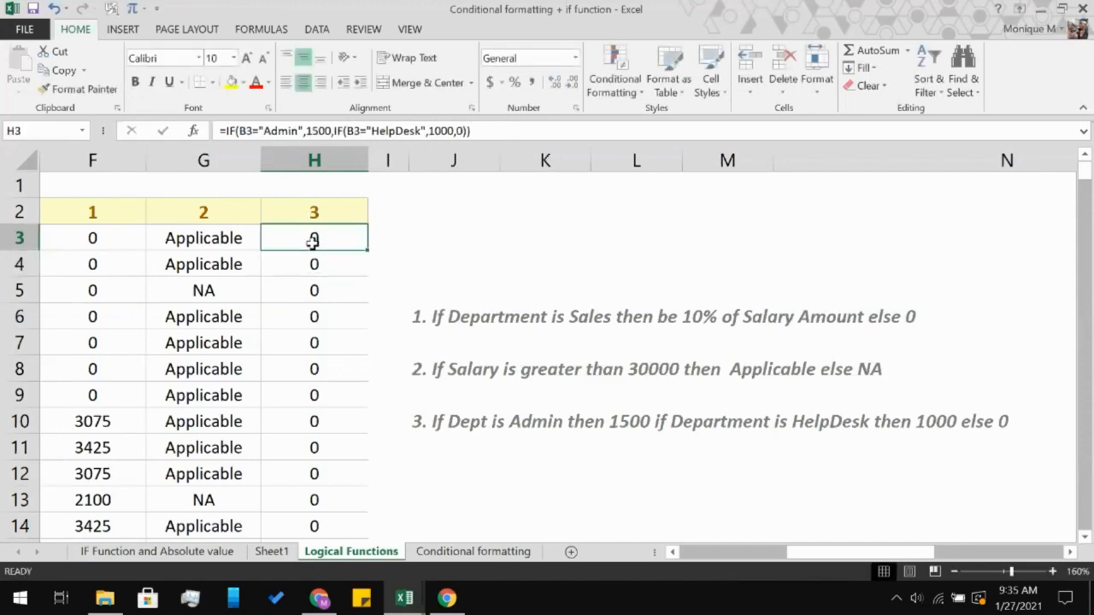
scroll(330, 410, down, 1)
scroll(329, 410, down, 20)
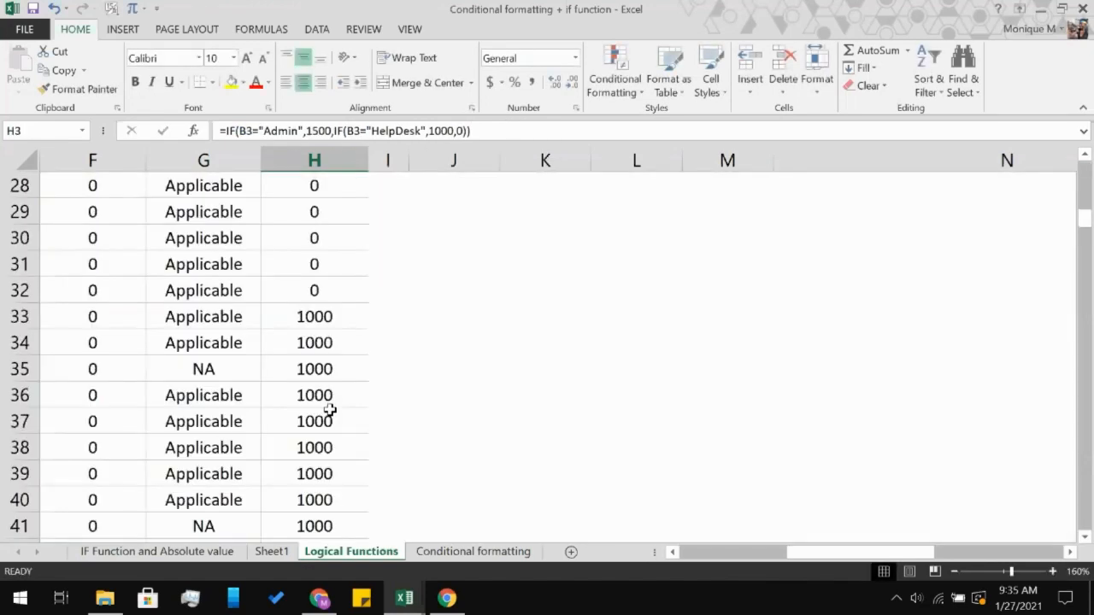
scroll(330, 410, down, 13)
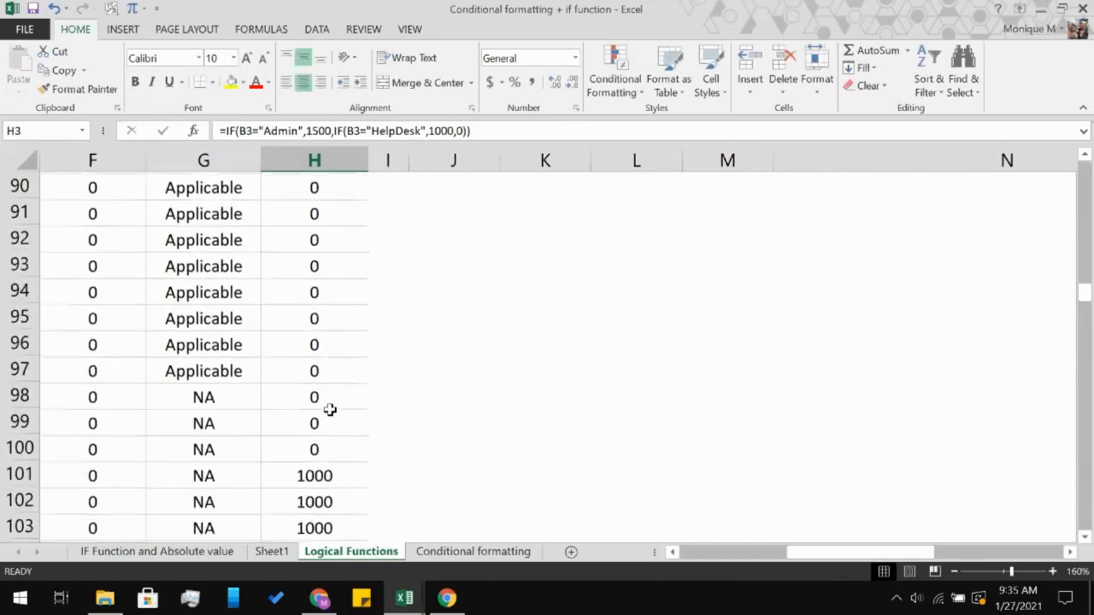
scroll(329, 410, down, 5)
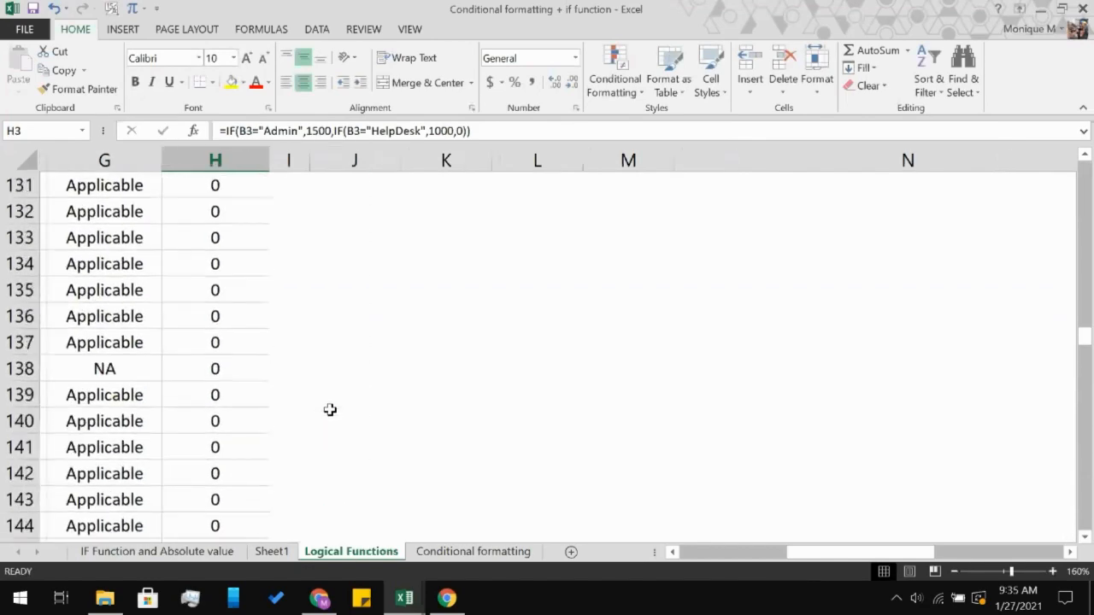
scroll(286, 418, left, 4)
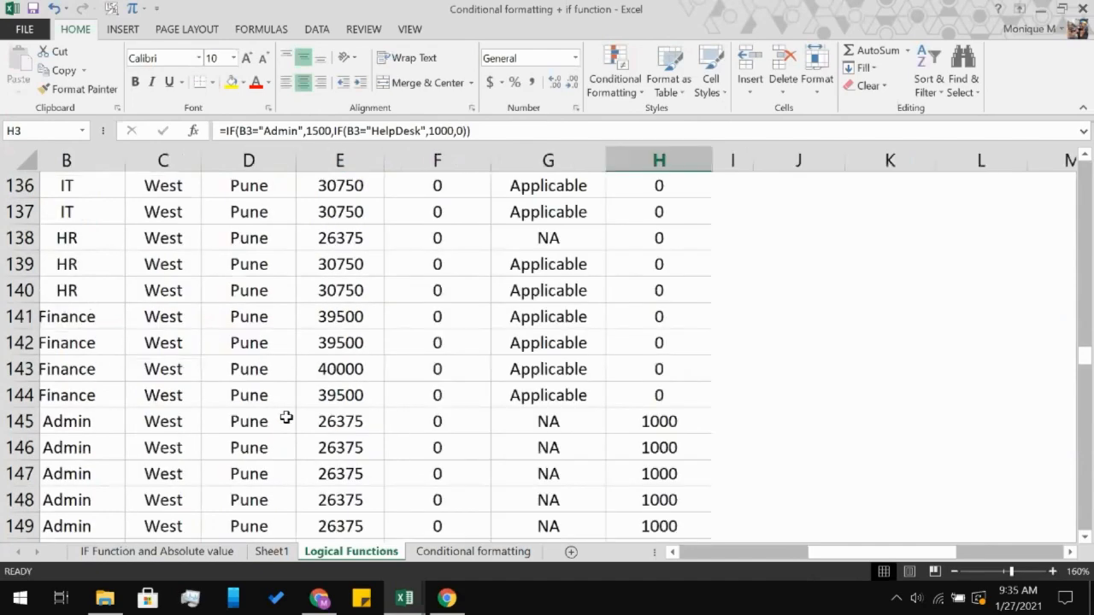
scroll(535, 398, right, 1)
scroll(536, 398, down, 20)
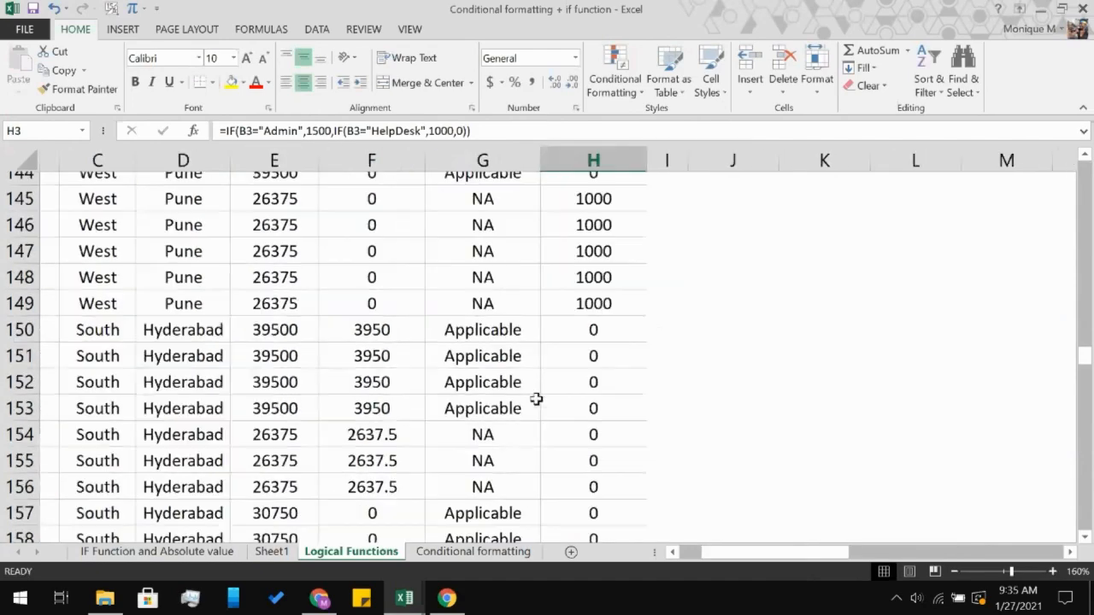
scroll(536, 398, down, 18)
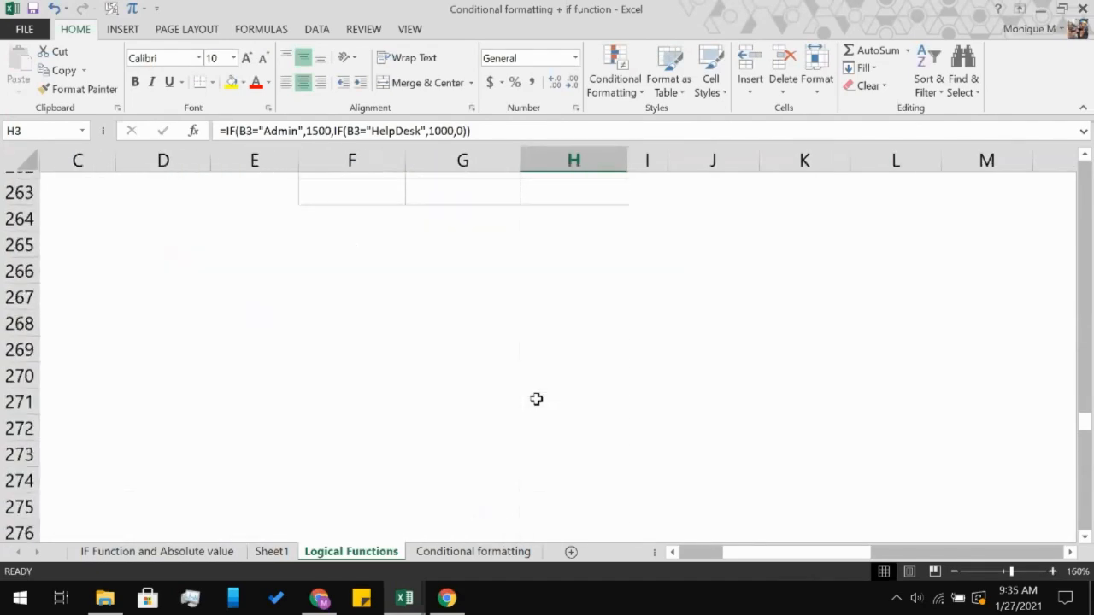
scroll(535, 398, up, 3)
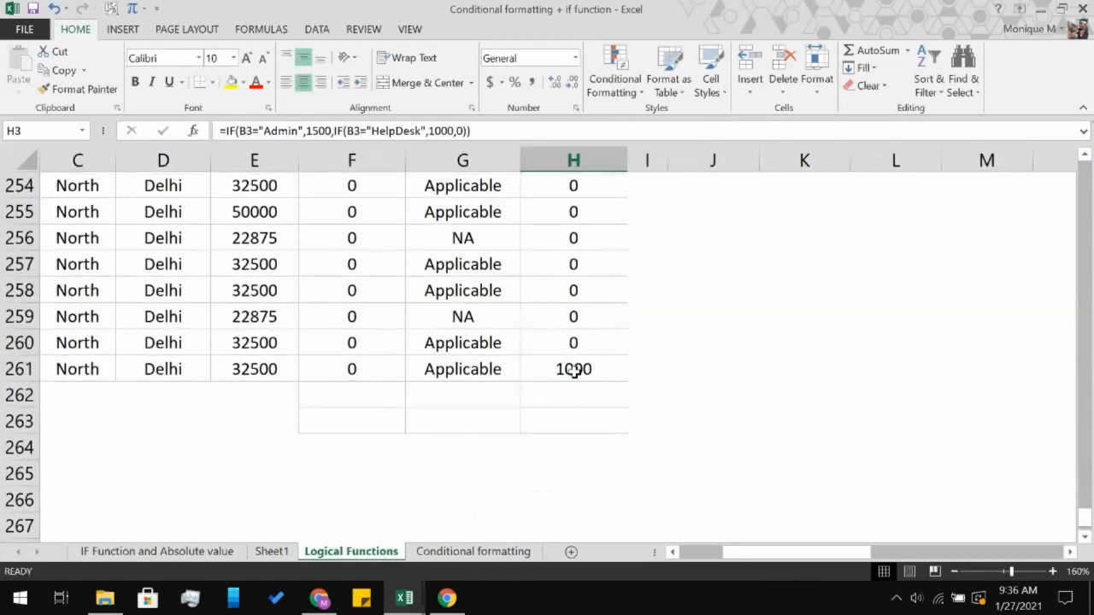
shift+click(573, 370)
key(ctrl+d)
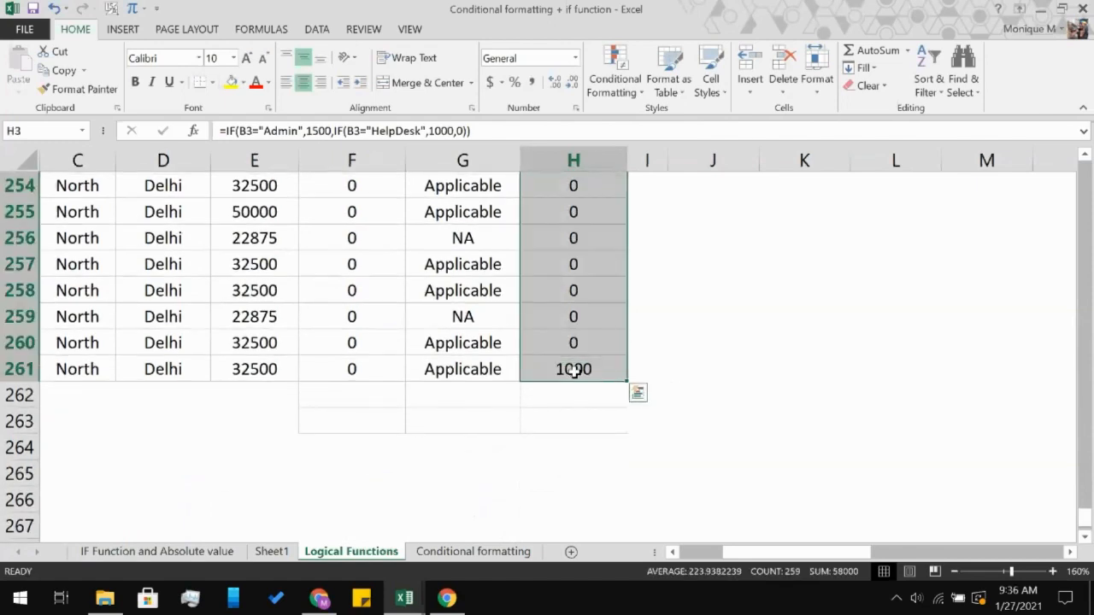
- Check the column H results against the departments in column B and review the formula in H3
click(705, 291)
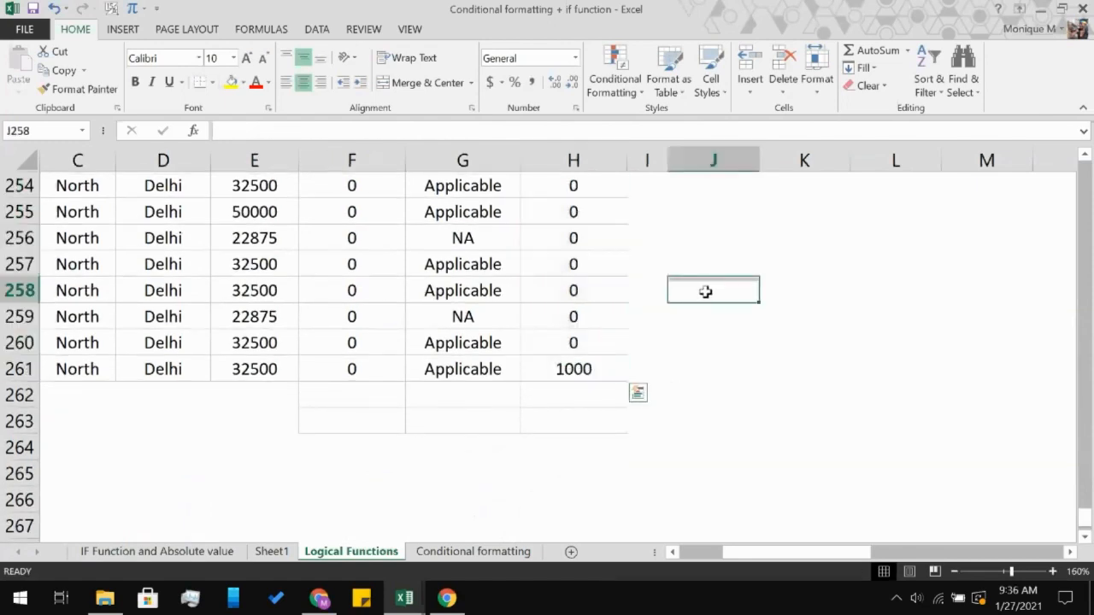
scroll(705, 292, up, 1)
scroll(705, 291, up, 3)
scroll(705, 291, left, 1)
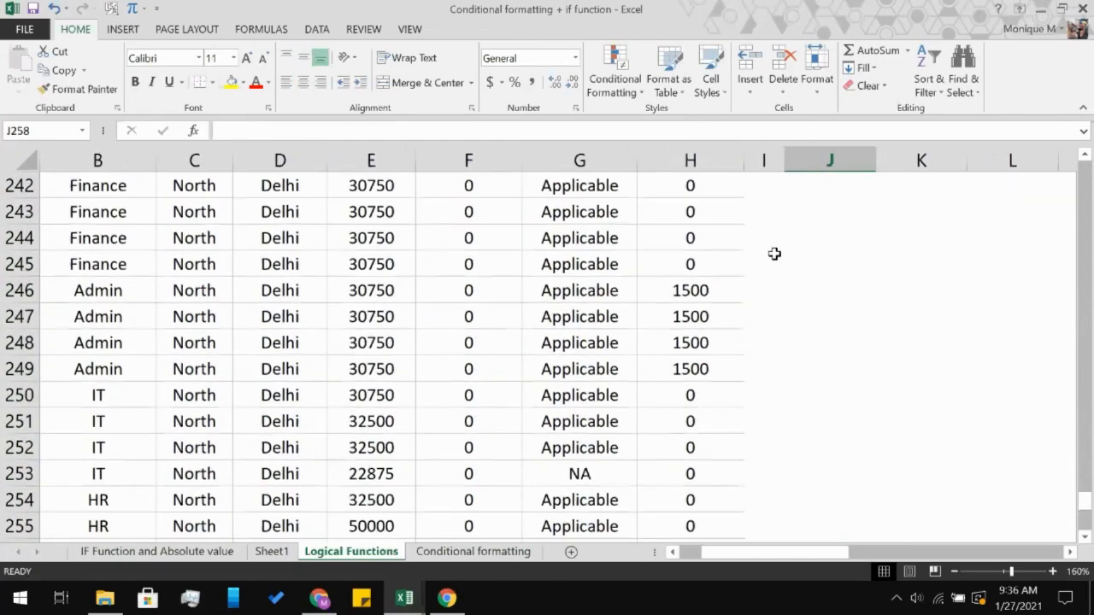
scroll(774, 254, up, 20)
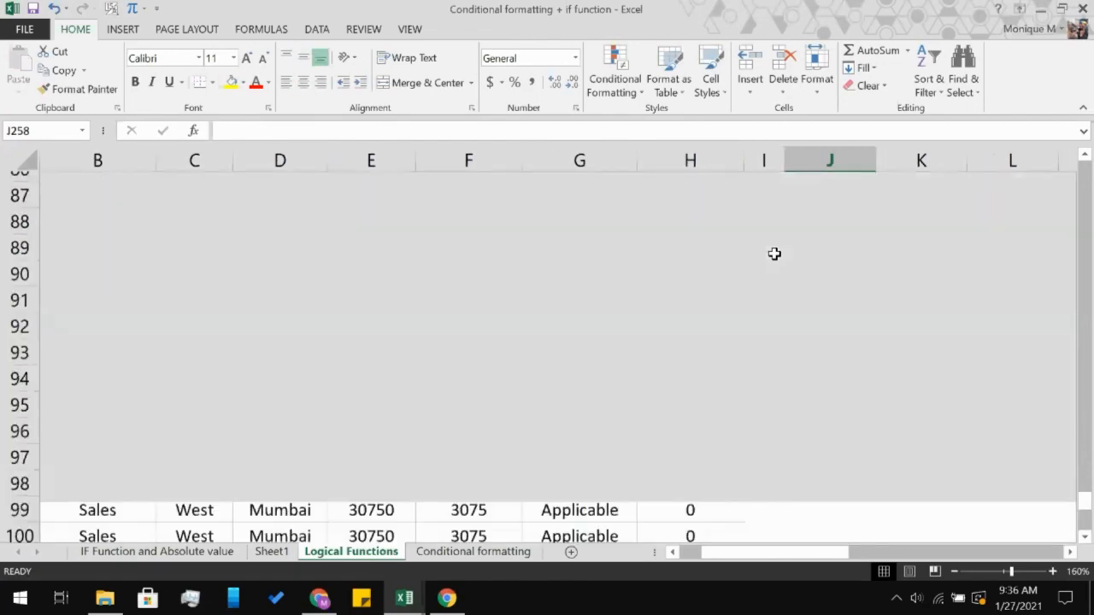
scroll(412, 173, right, 2)
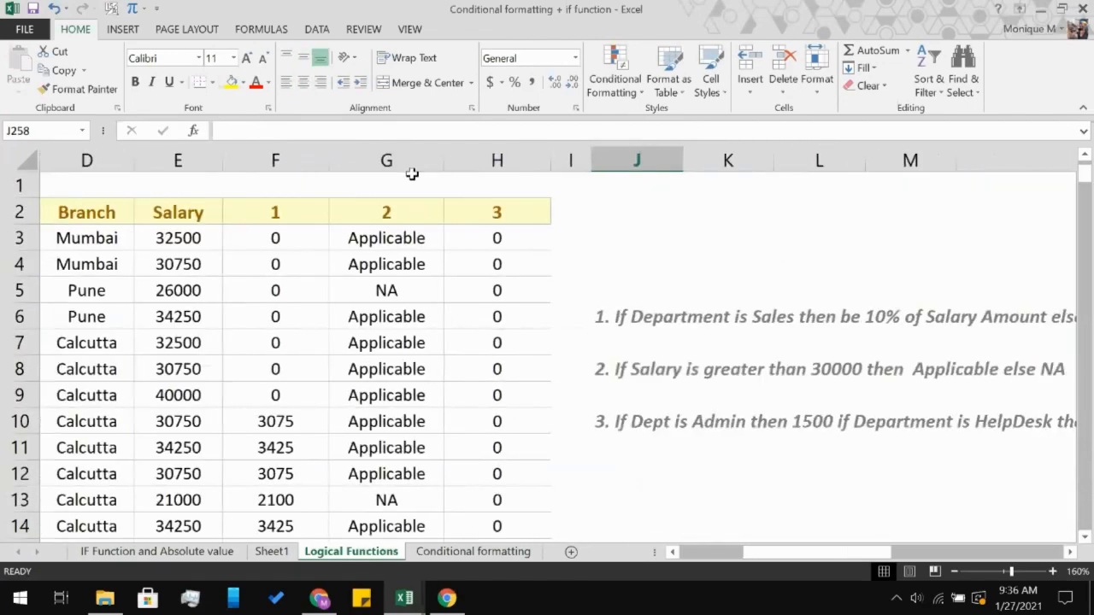
click(462, 238)
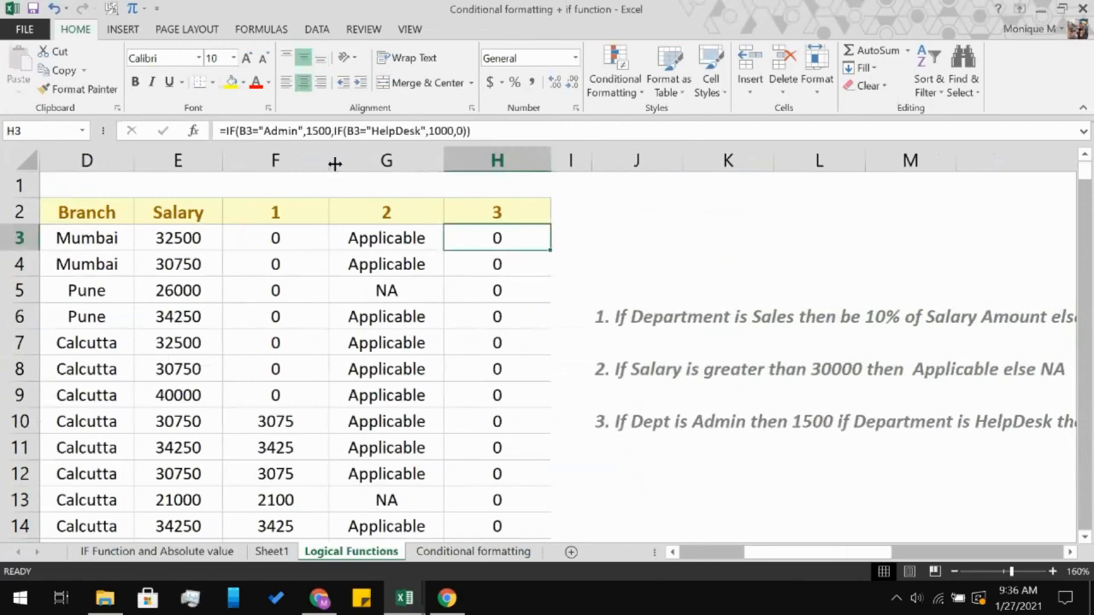
- Read the full wording of the third exercise in row 10 and select its cell J10
scroll(867, 302, right, 1)
click(867, 301)
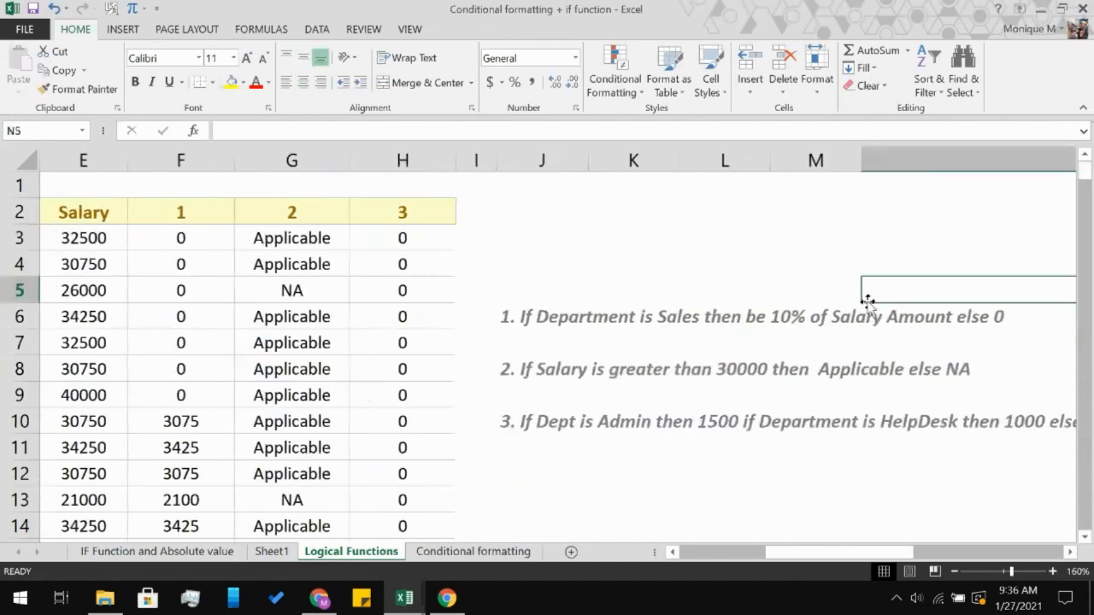
scroll(868, 301, right, 3)
click(750, 402)
click(761, 422)
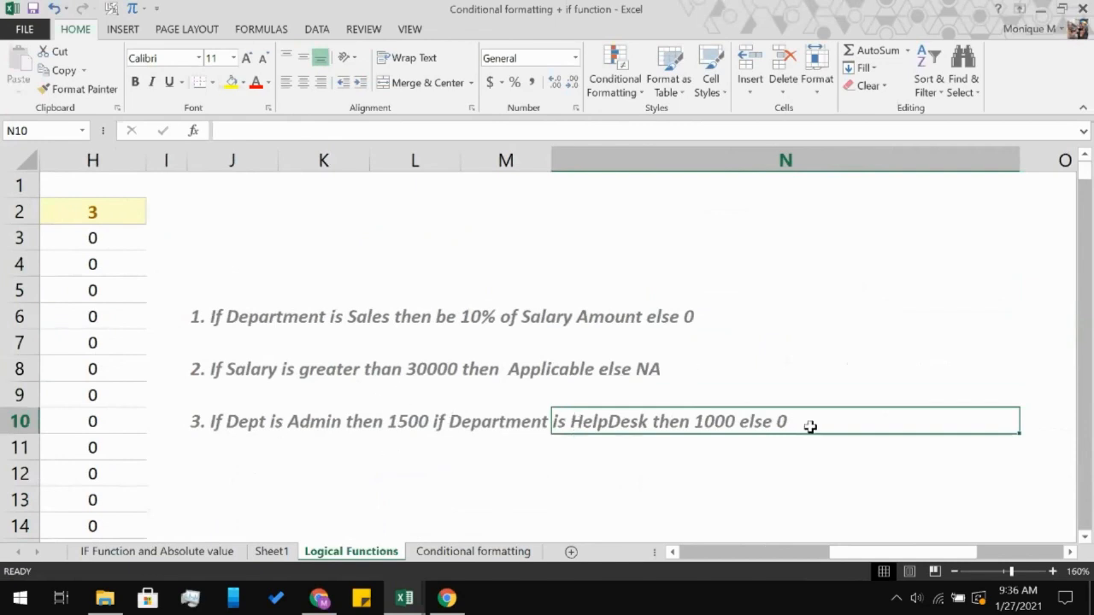
click(223, 429)
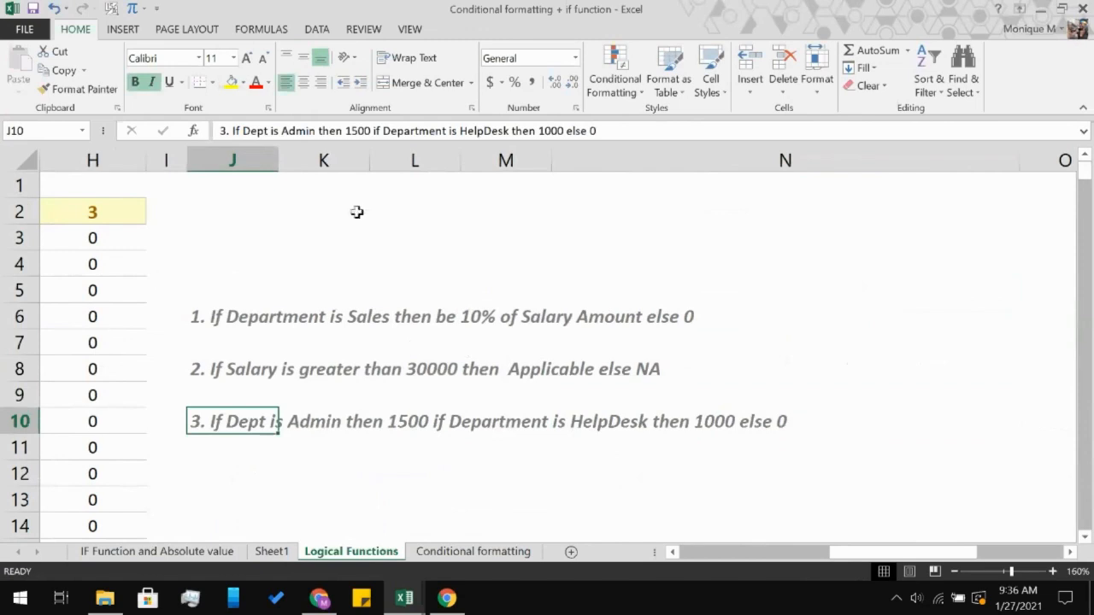
double_click(365, 130)
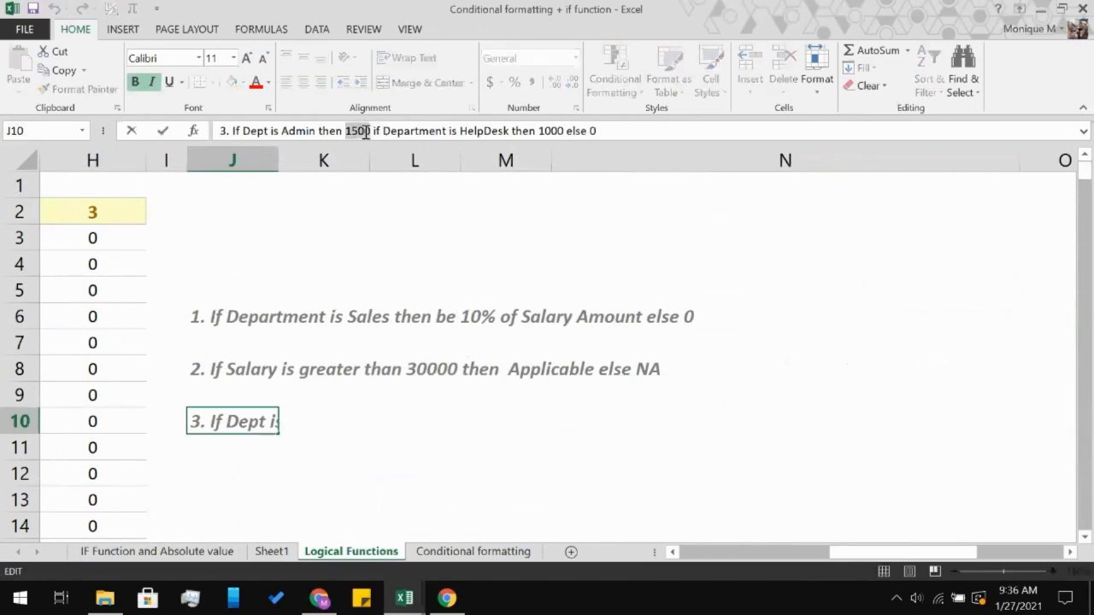
click(365, 131)
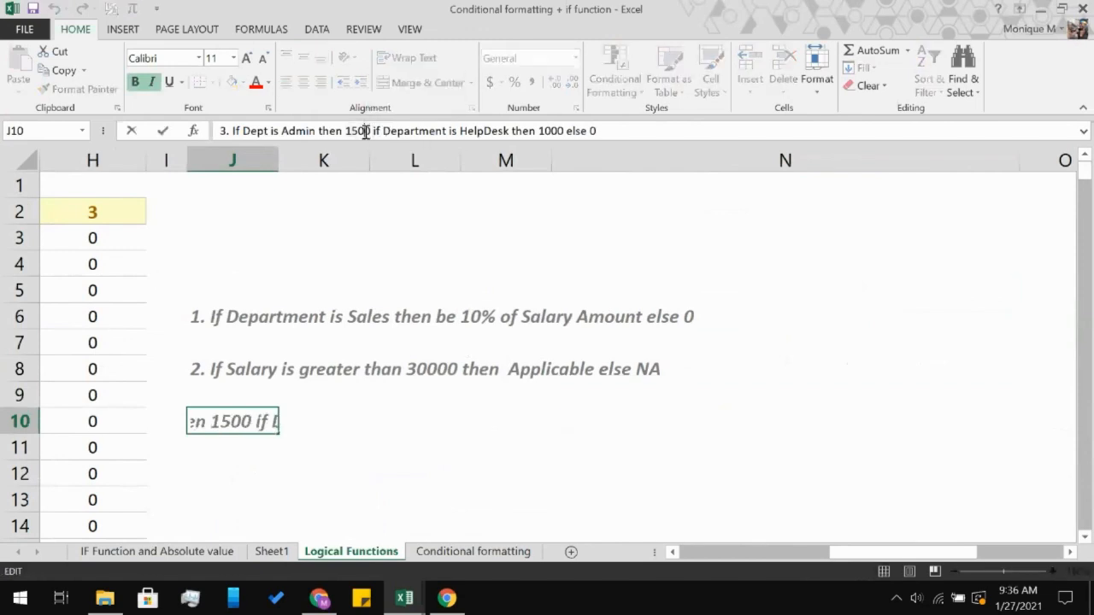
text(else )
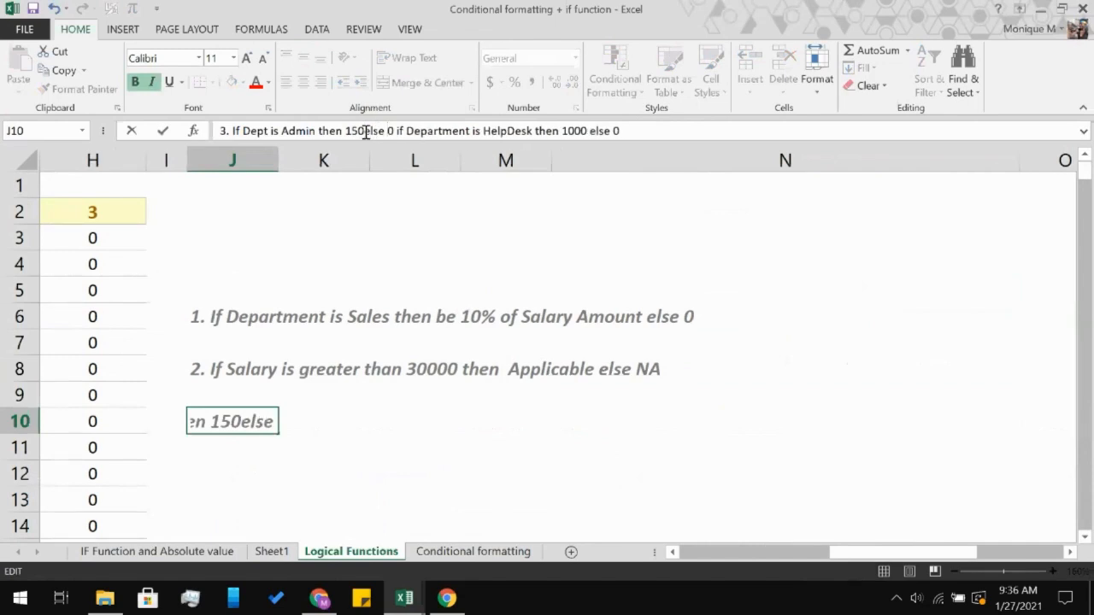
text(50,)
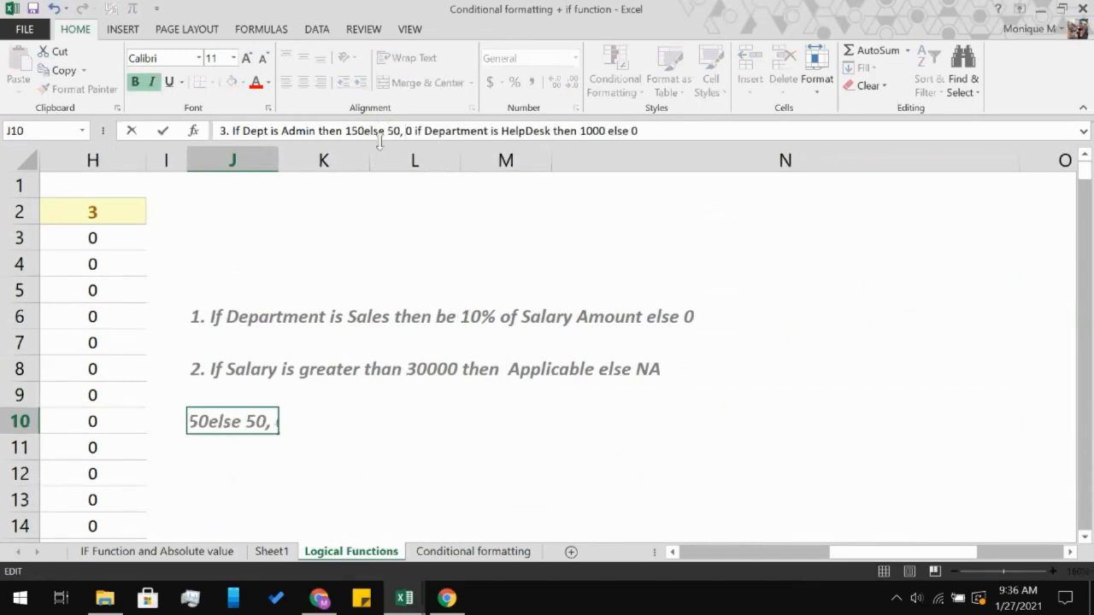
key(BackSpace)
key(BackSpace)
key(BackSpace)
key(BackSpace)
key(BackSpace)
key(BackSpace)
key(BackSpace)
key(BackSpace)
key(BackSpace)
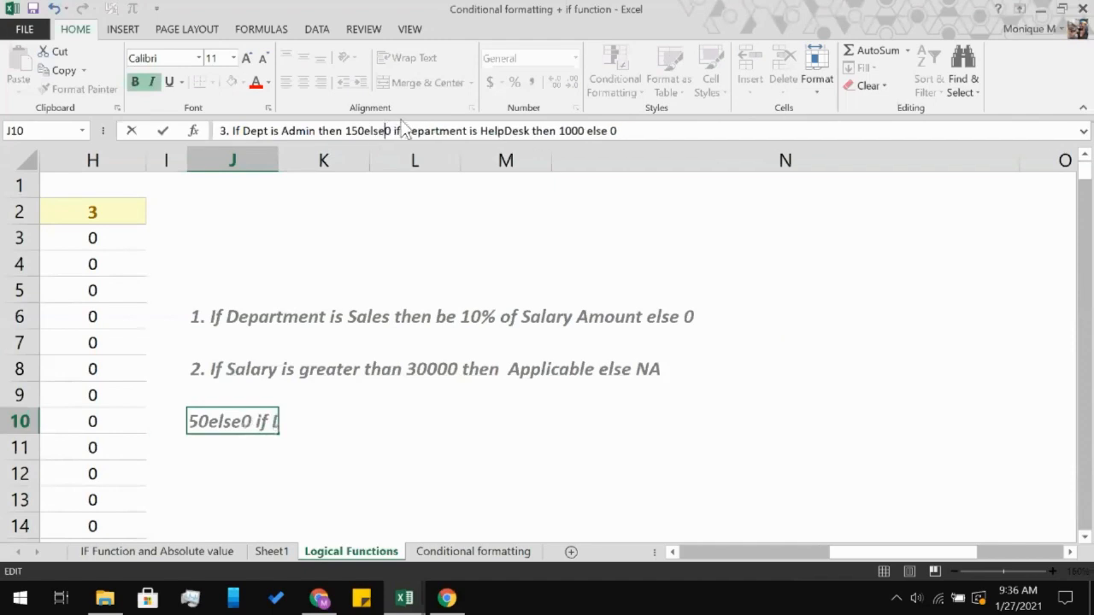
- Insert "else 50" after 1500 in the third exercise text in J10 and commit the edit
key(Right)
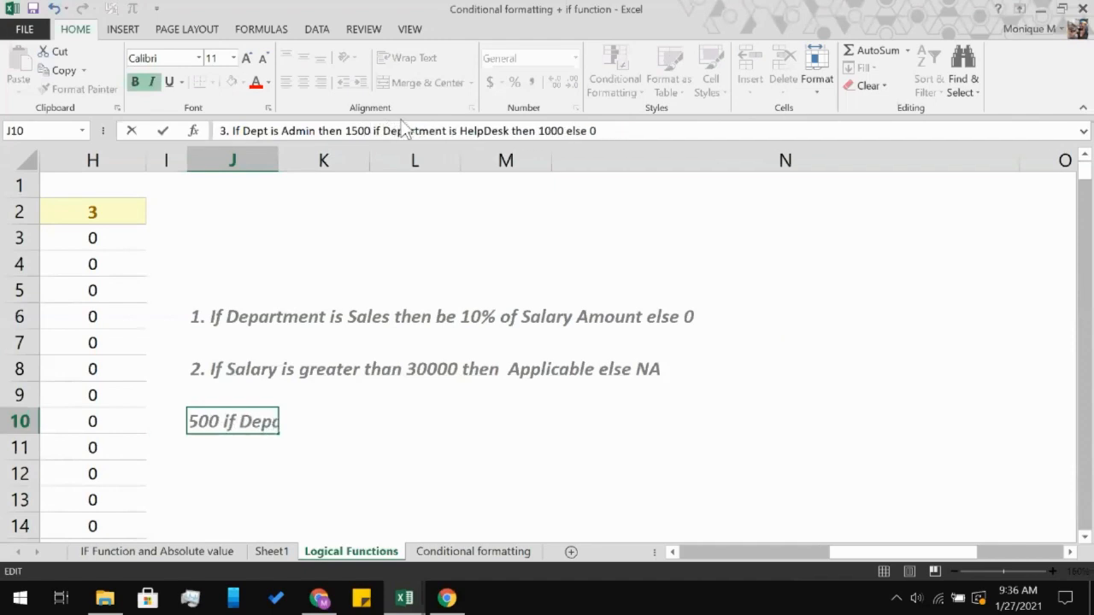
text(else 50)
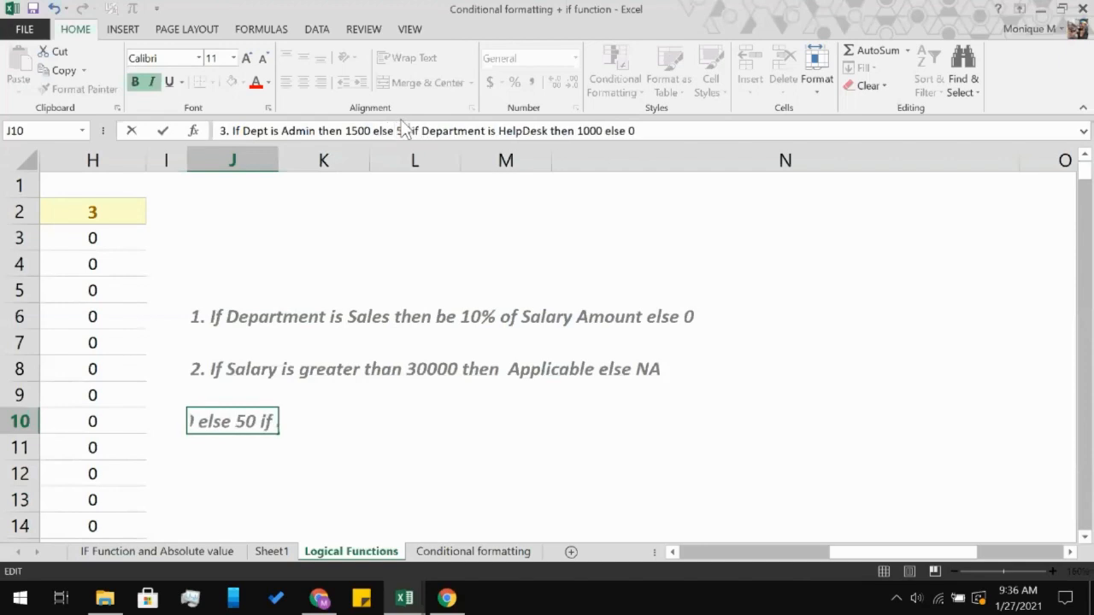
click(326, 393)
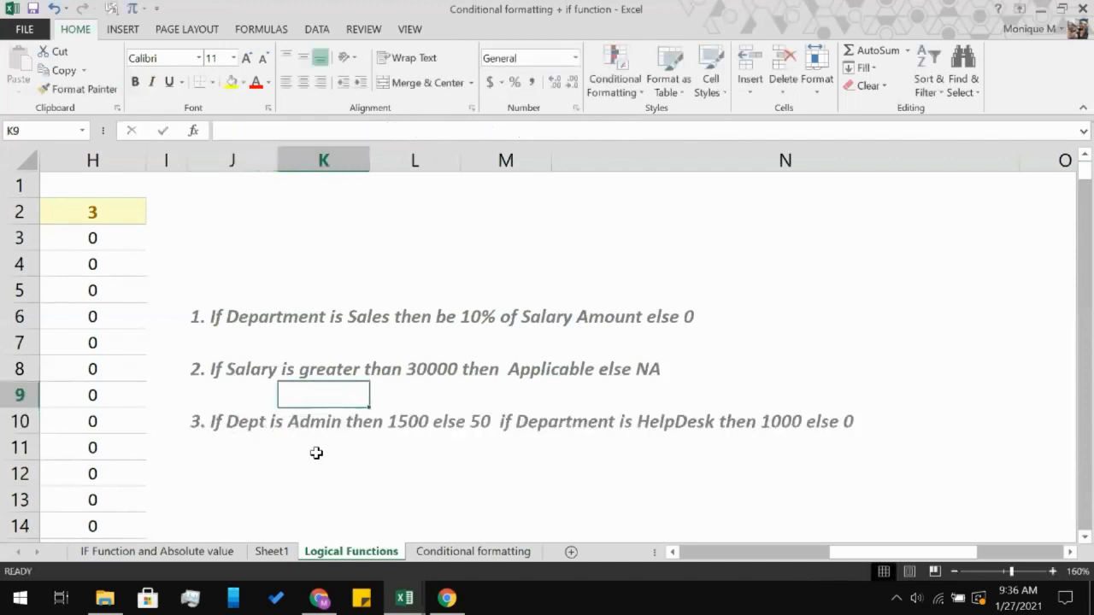
- Remove "else 50" after 1500 from the third exercise text in J10 and commit the edit
scroll(316, 453, left, 1)
scroll(316, 453, down, 1)
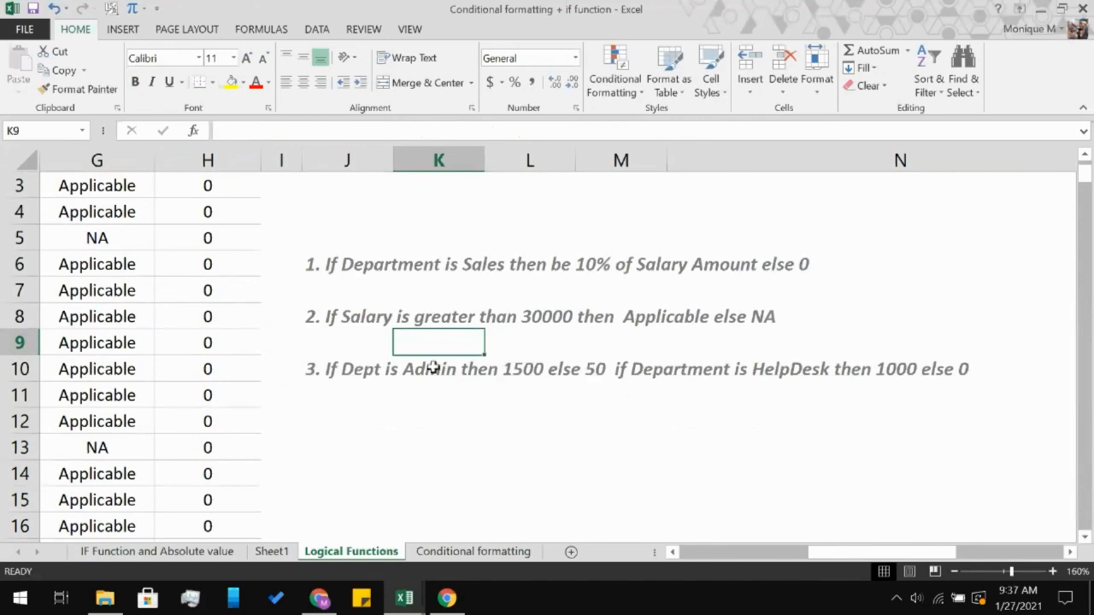
click(334, 372)
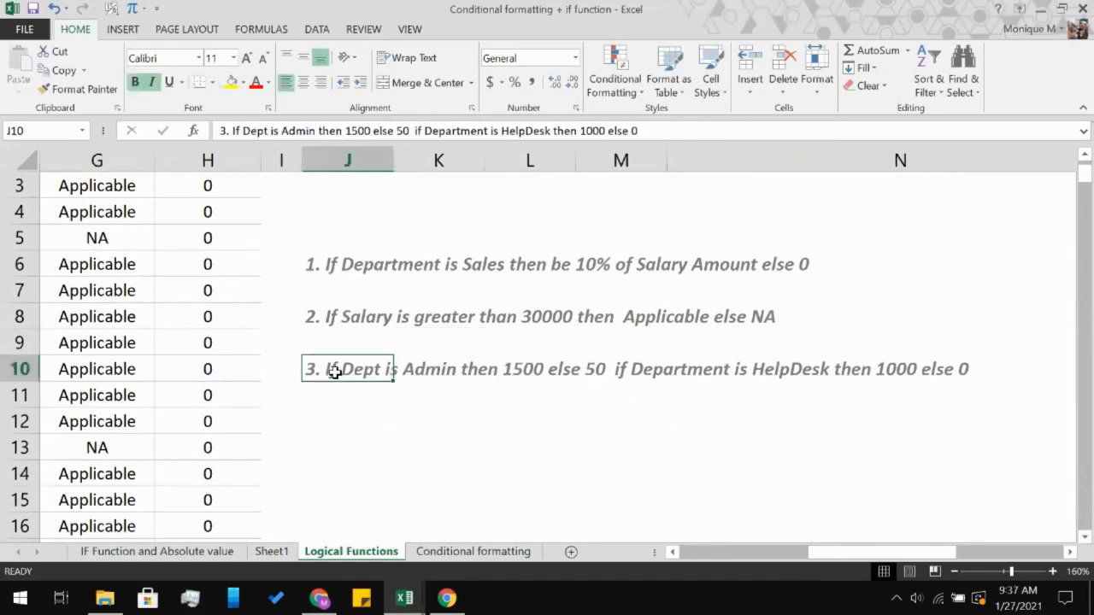
click(409, 131)
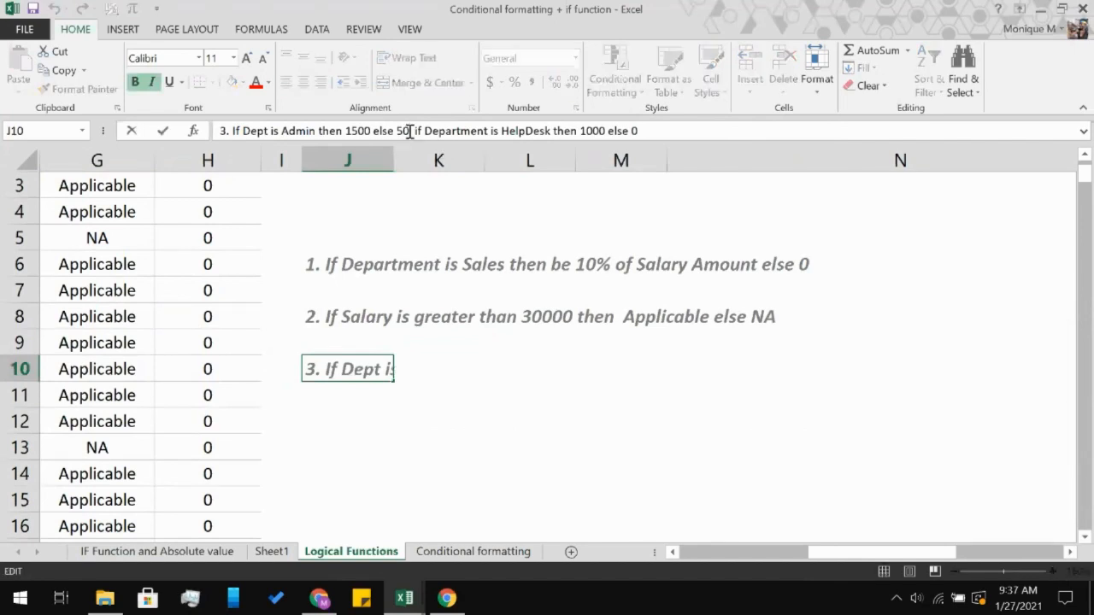
key(BackSpace)
key(BackSpace)
key(BackSpace)
key(BackSpace)
key(BackSpace)
key(BackSpace)
key(BackSpace)
key(BackSpace)
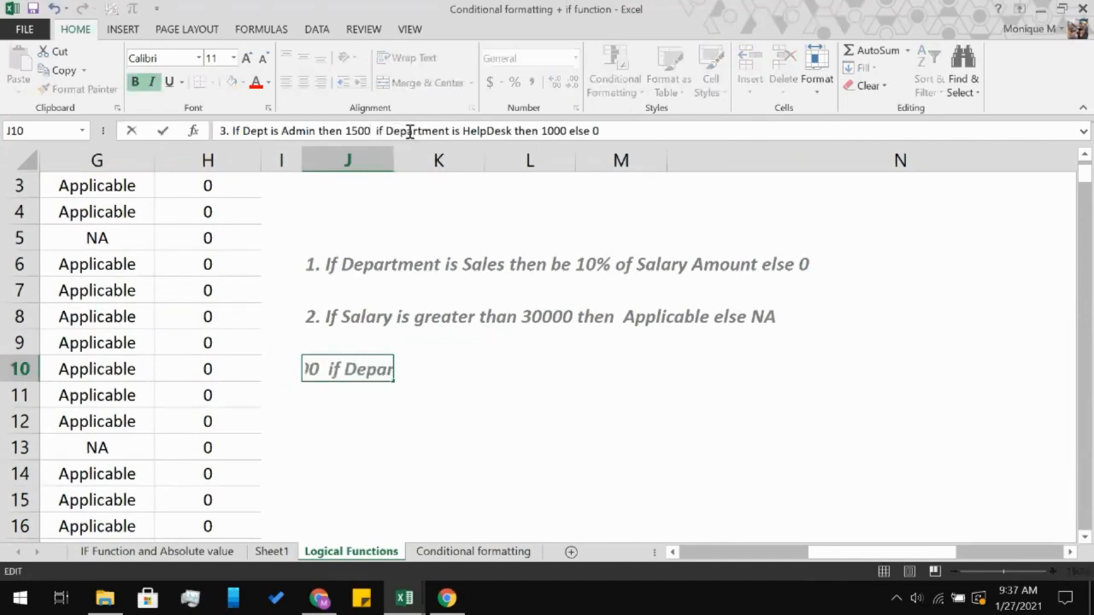
key(Return)
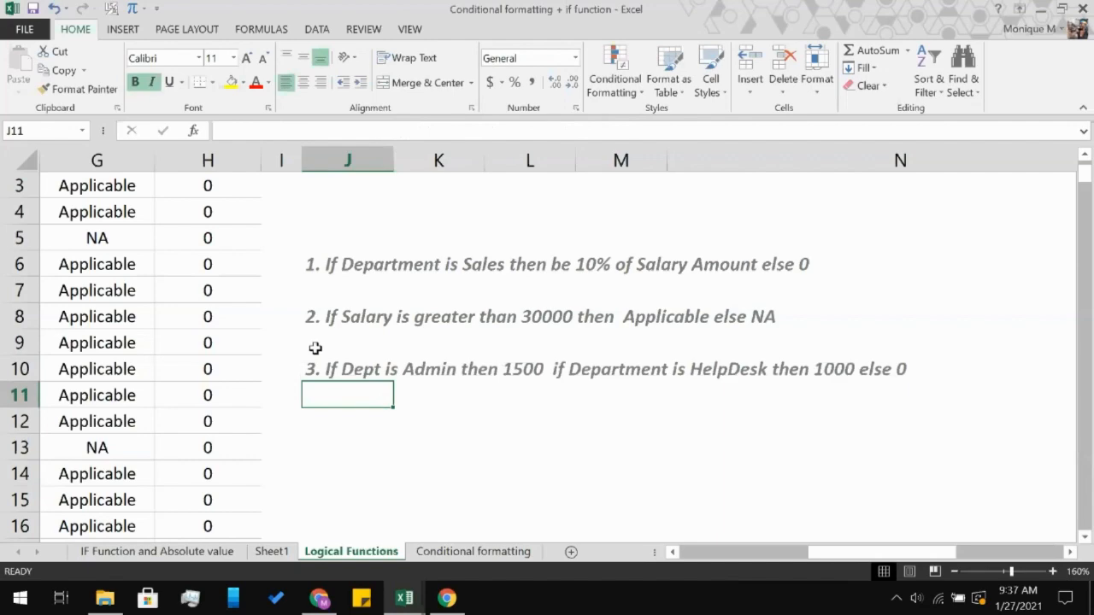
- Return to H3 and review its nested IF formula alongside the data columns
scroll(316, 347, left, 2)
scroll(604, 230, up, 1)
click(561, 239)
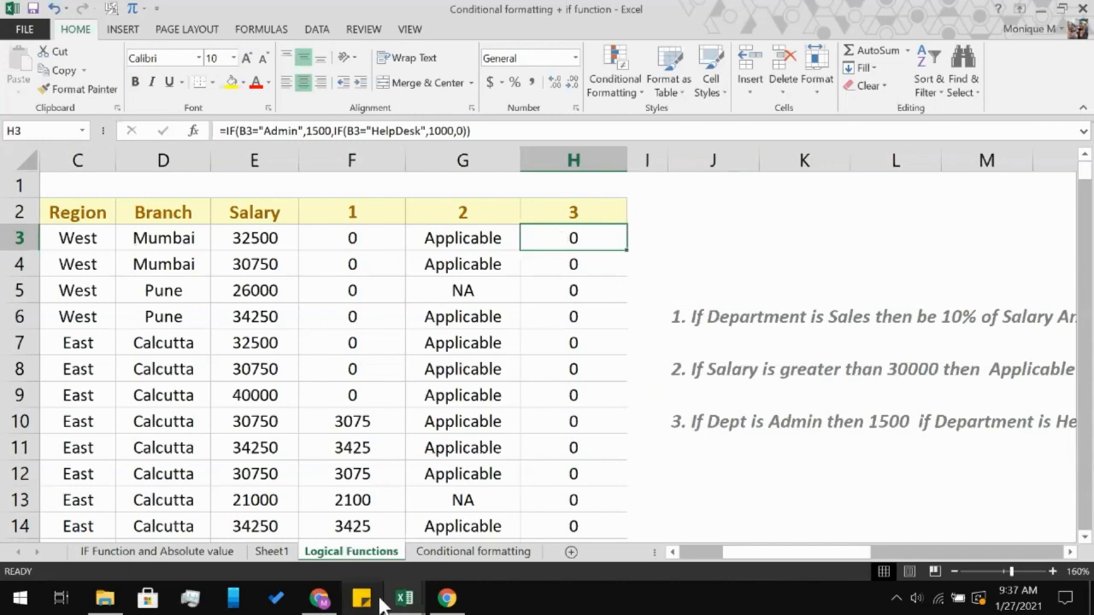
- Switch to the Zoom meeting in Chrome and mute the microphone
click(318, 599)
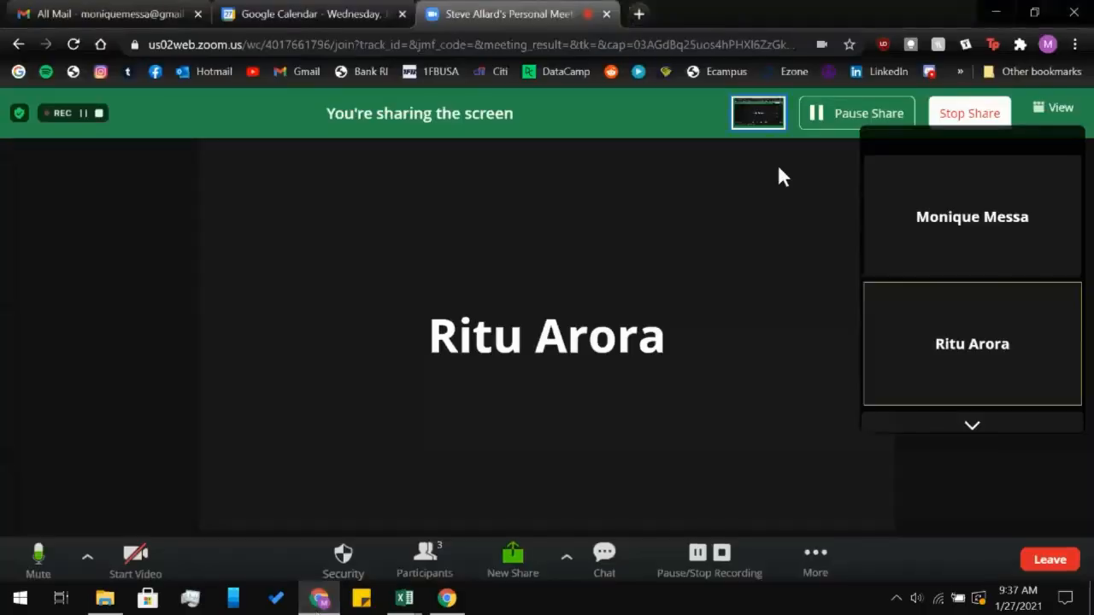
click(21, 577)
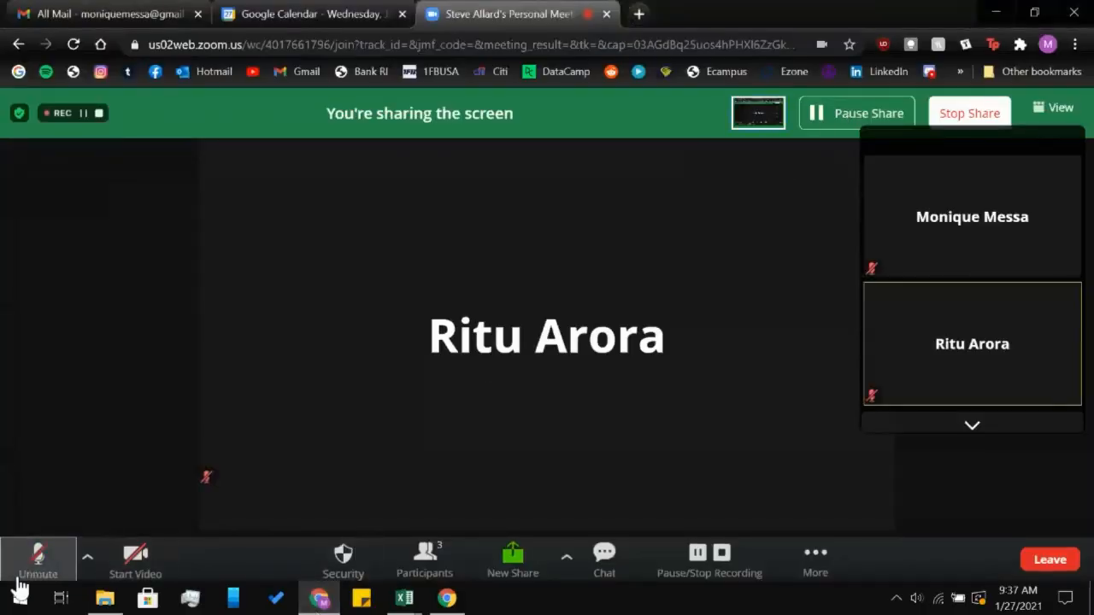
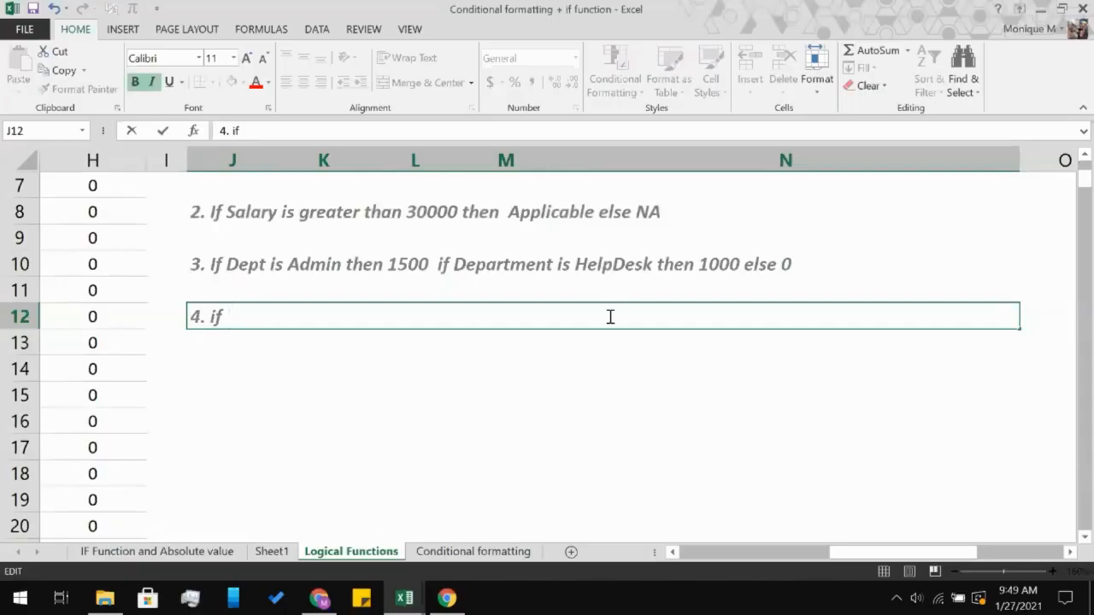
- Complete the fourth exercise in J12 as "4. if salary between 30000 and 35000, then yes,else no"
text(salary between 20)
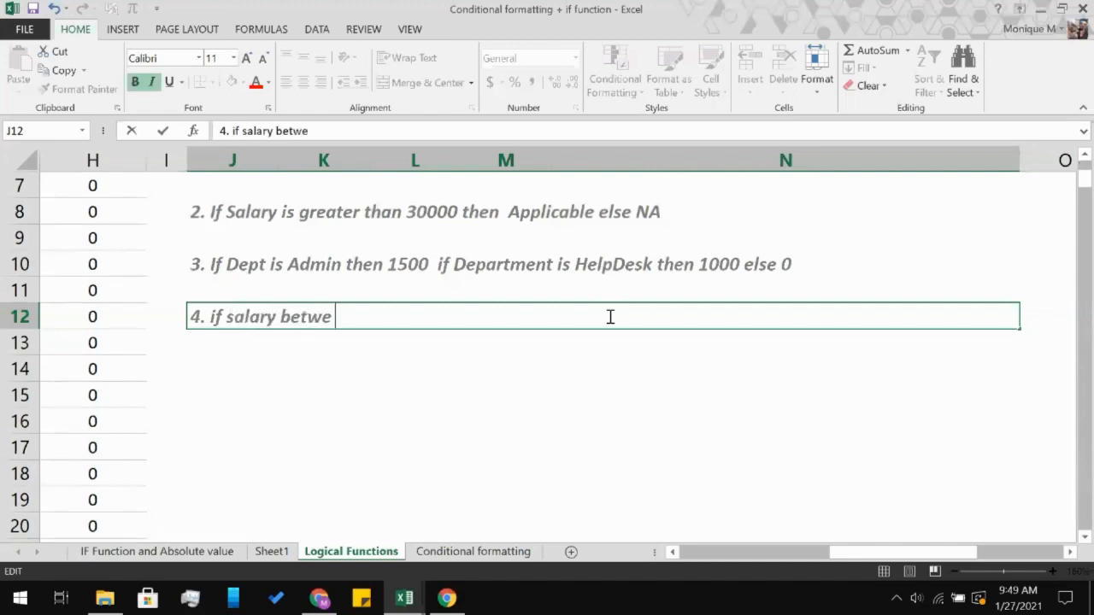
key(BackSpace)
key(BackSpace)
text(40)
key(BackSpace)
key(BackSpace)
text(30 )
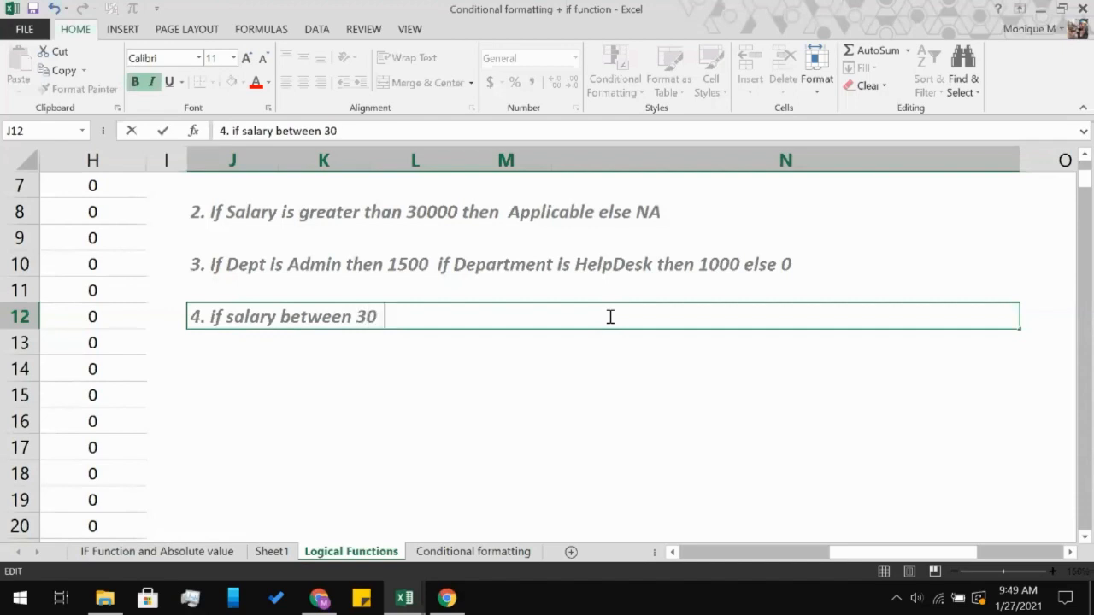
text(and 35000)
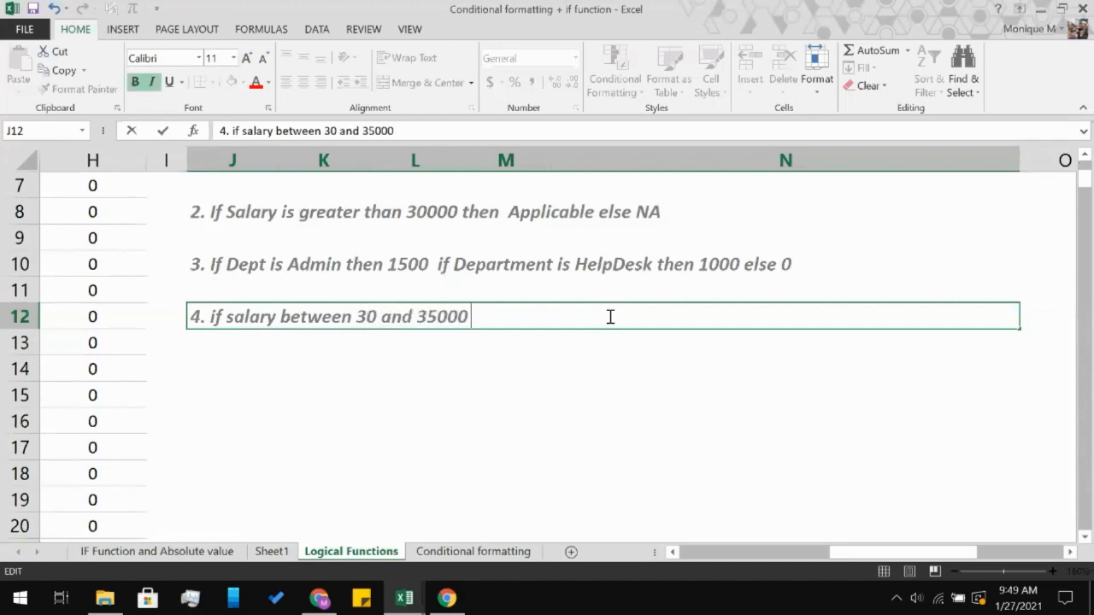
text(, then yes)
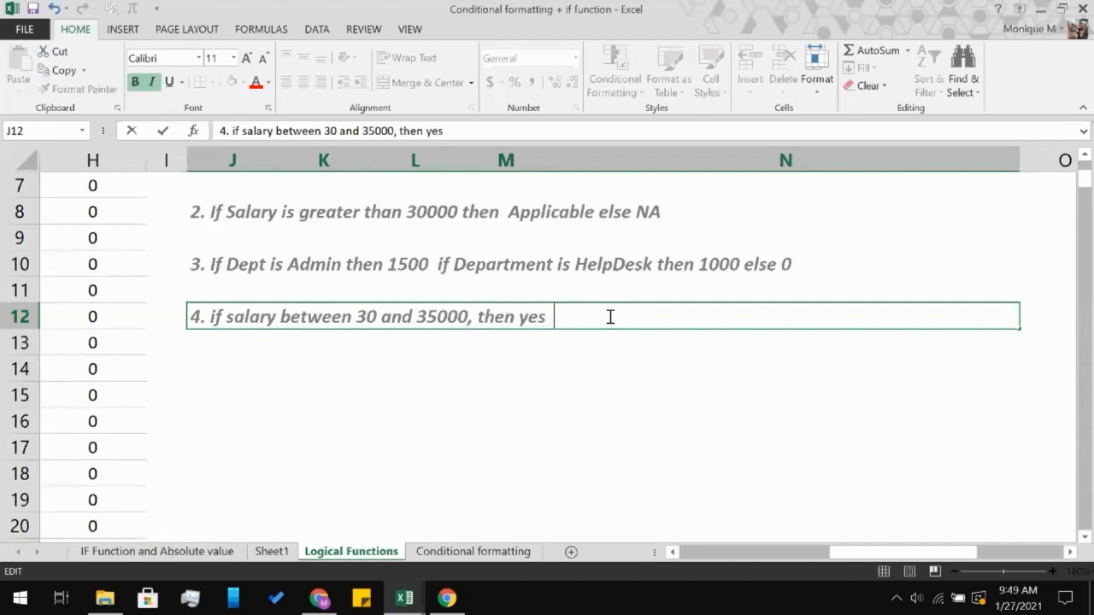
key(BackSpace)
text(,else no)
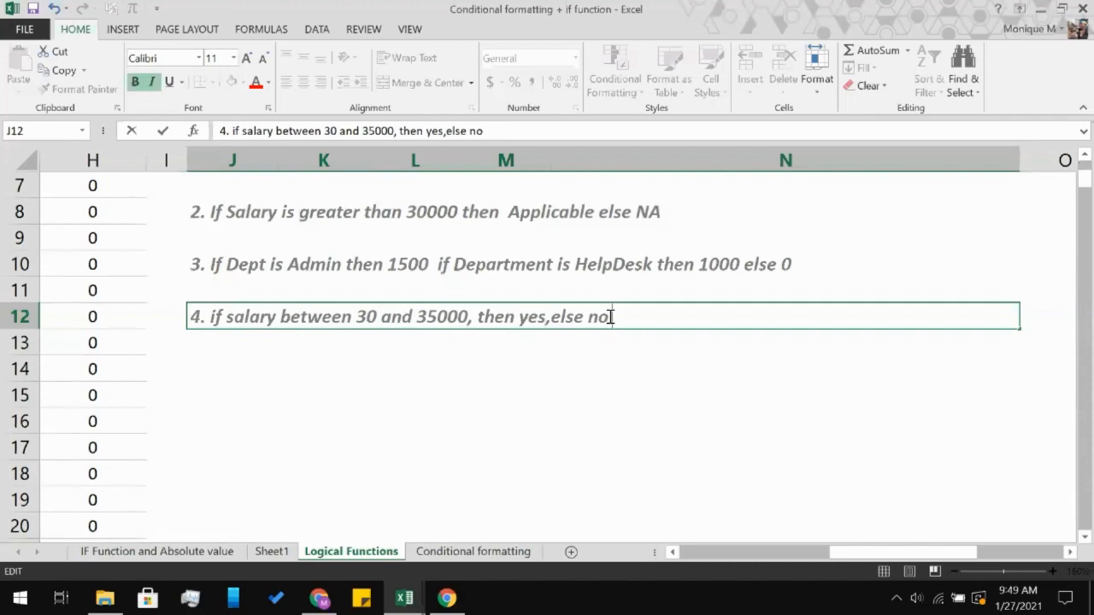
click(378, 317)
text(000)
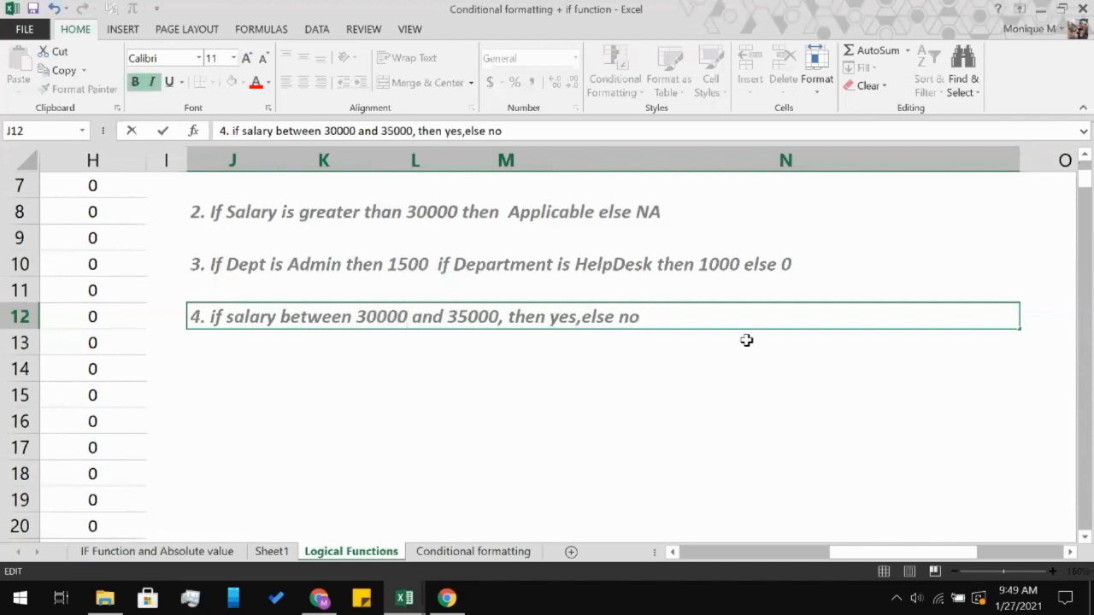
- Commit exercise 4 and start the fifth exercise in J14 with "5.if location is mumbai,"
click(681, 369)
text(5.)
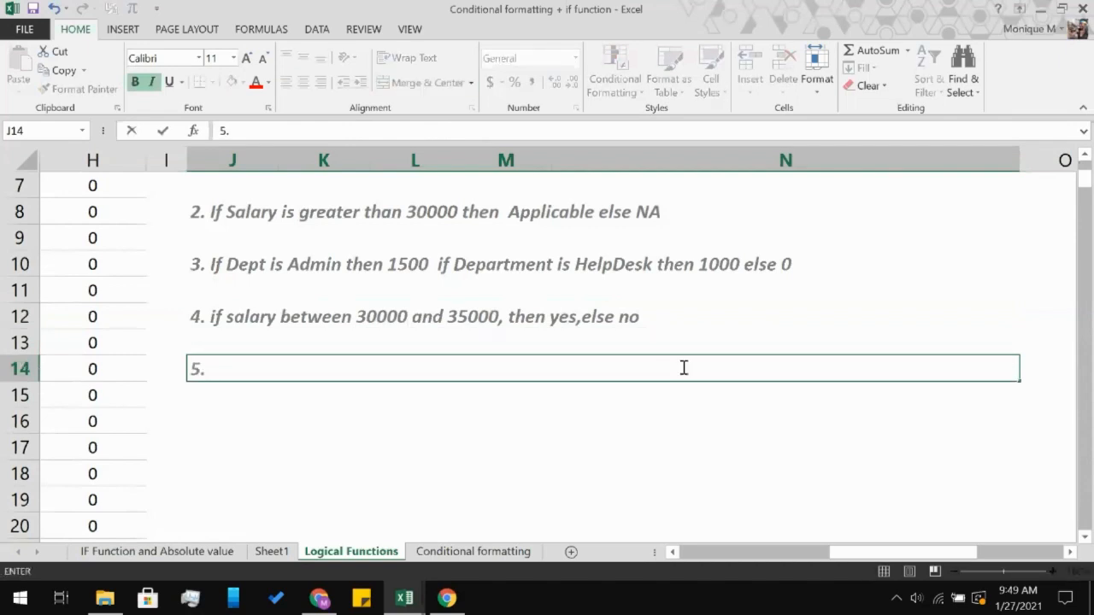
text(if location is m)
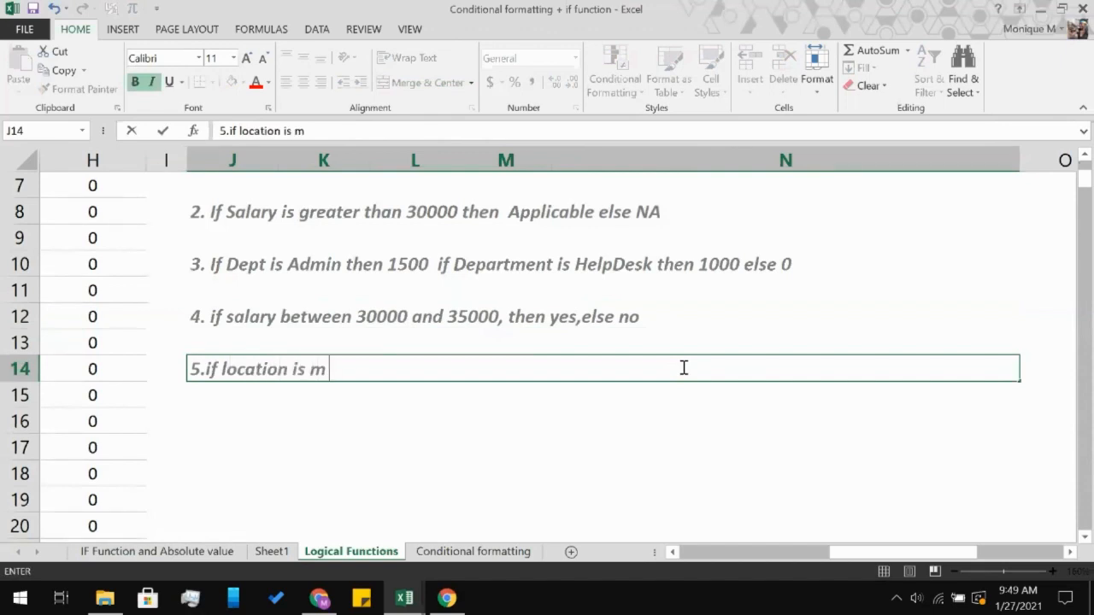
text(umbia)
key(BackSpace)
key(BackSpace)
key(BackSpace)
text(a)
key(BackSpace)
text(bai,)
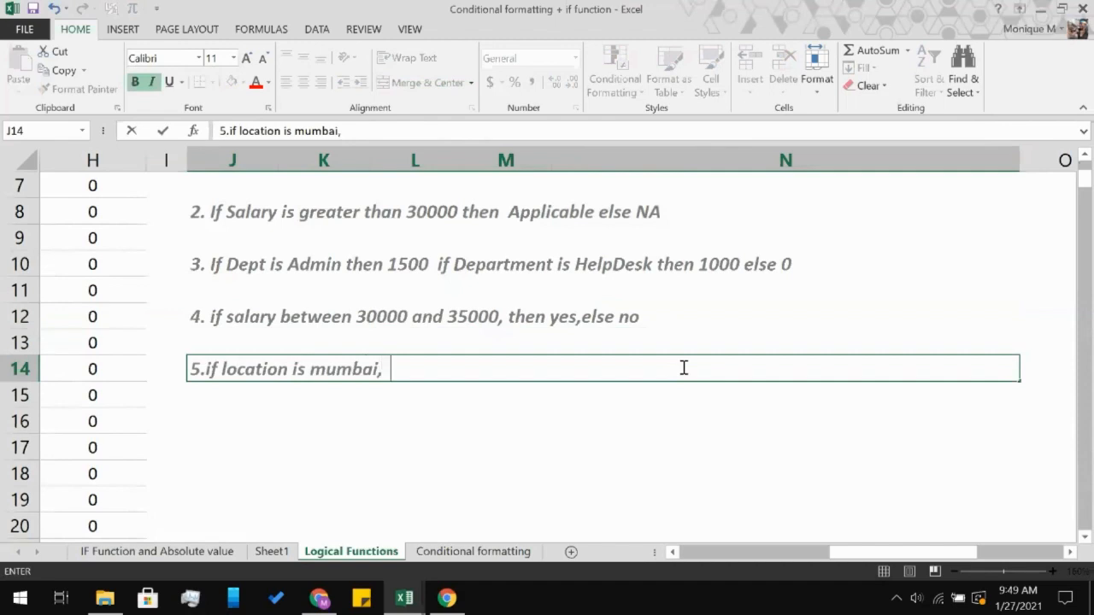
- Extend the fifth exercise text in J14 with "or pune" as the second location
key(XF86AudioLowerVolume)
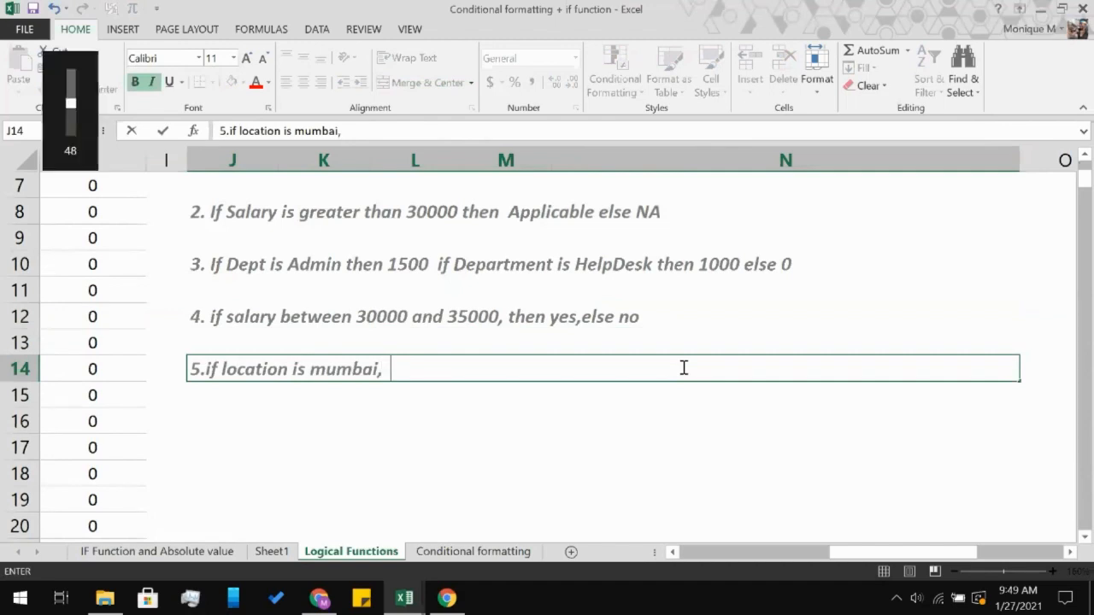
text(all)
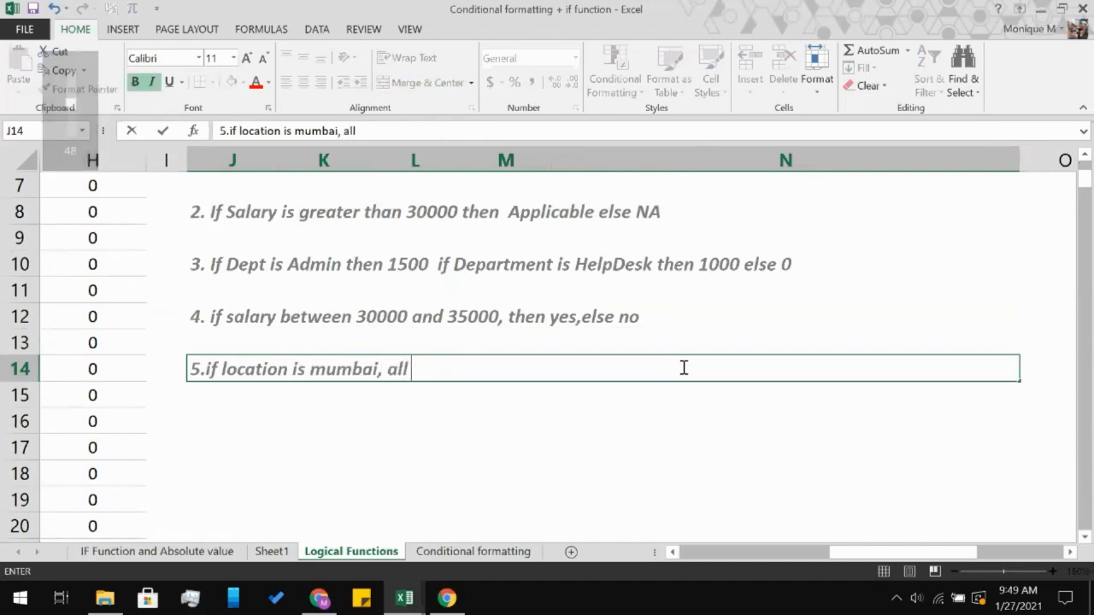
key(BackSpace)
key(BackSpace)
key(BackSpace)
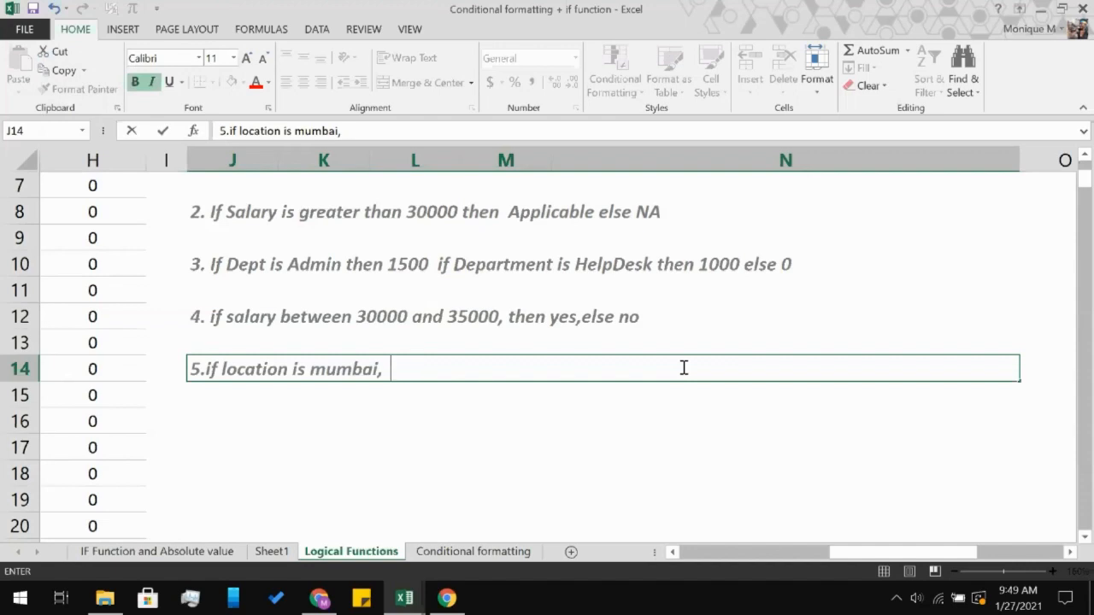
text(or)
text(pune)
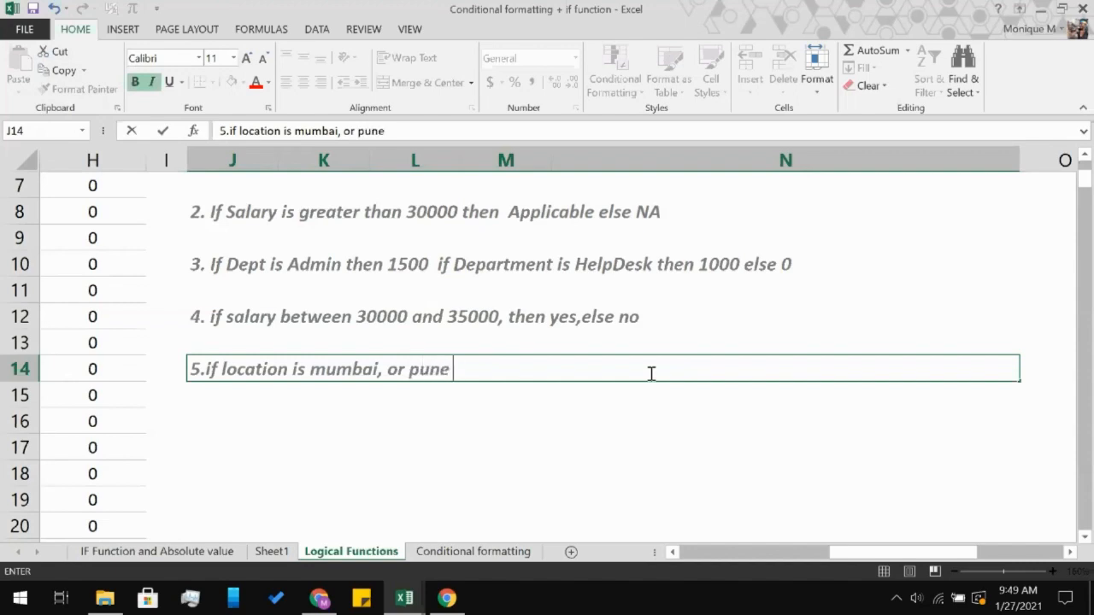
- Finish the exercise 5 text in J14 with ", then applicable, else leave blank" and commit it
text(, then )
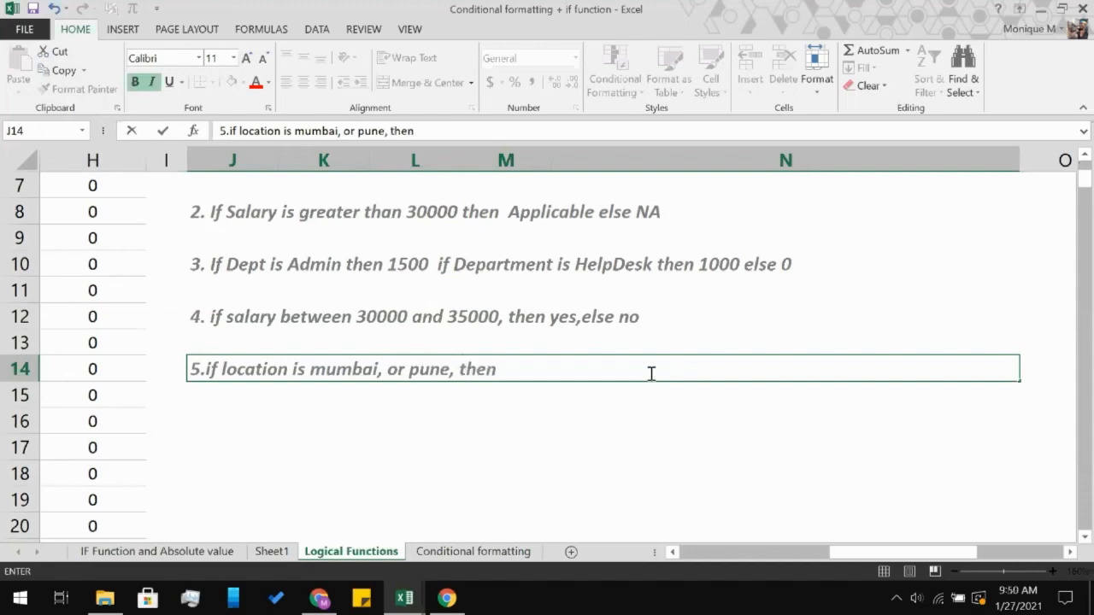
text(applica)
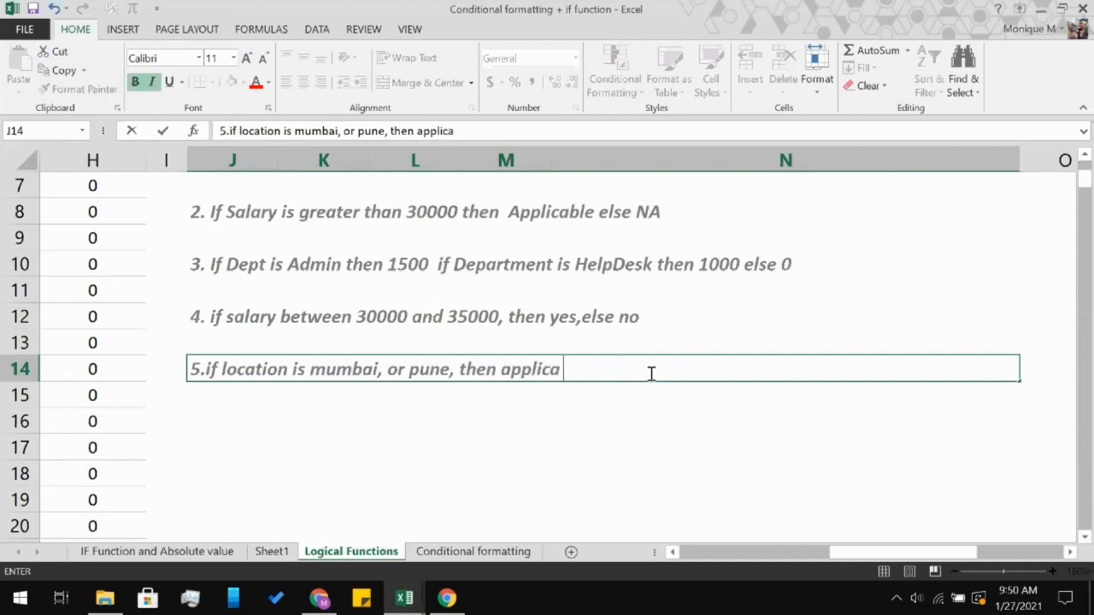
text(ble, else )
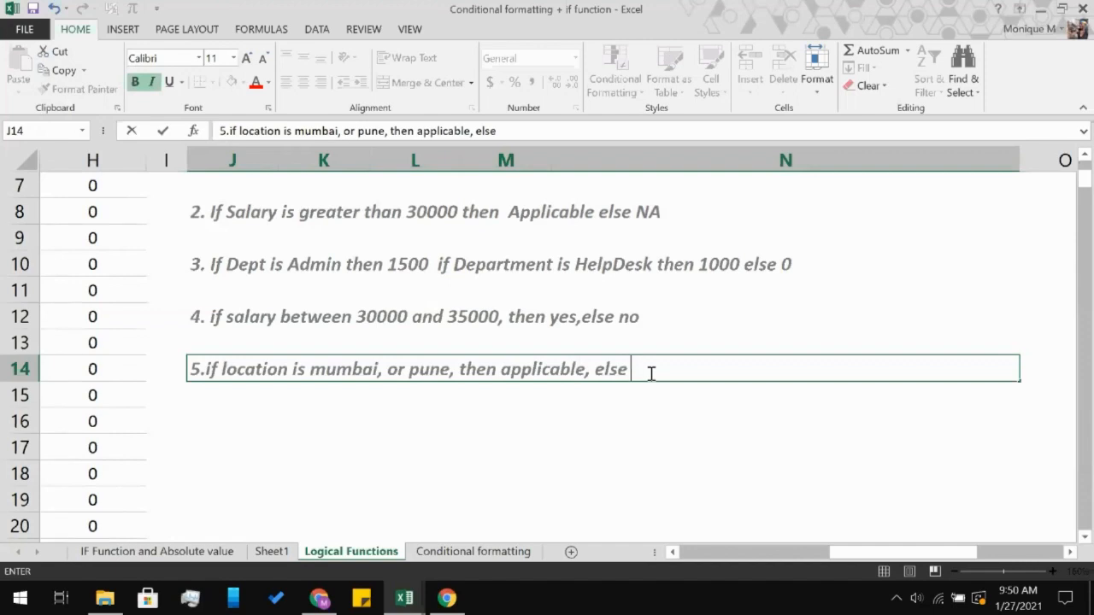
text(leave blan)
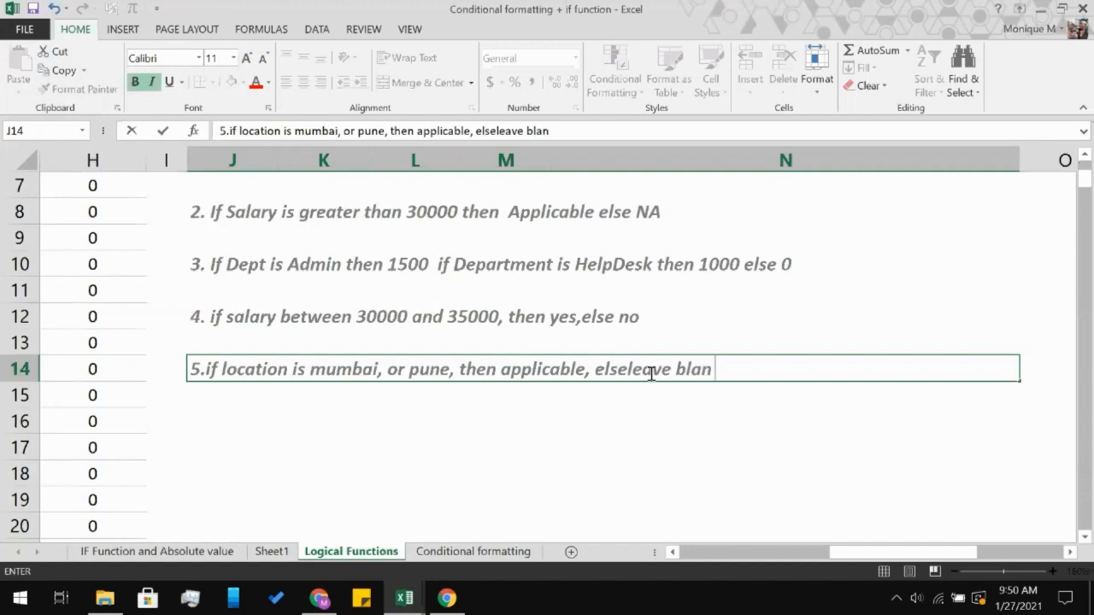
text(k)
click(633, 368)
click(475, 432)
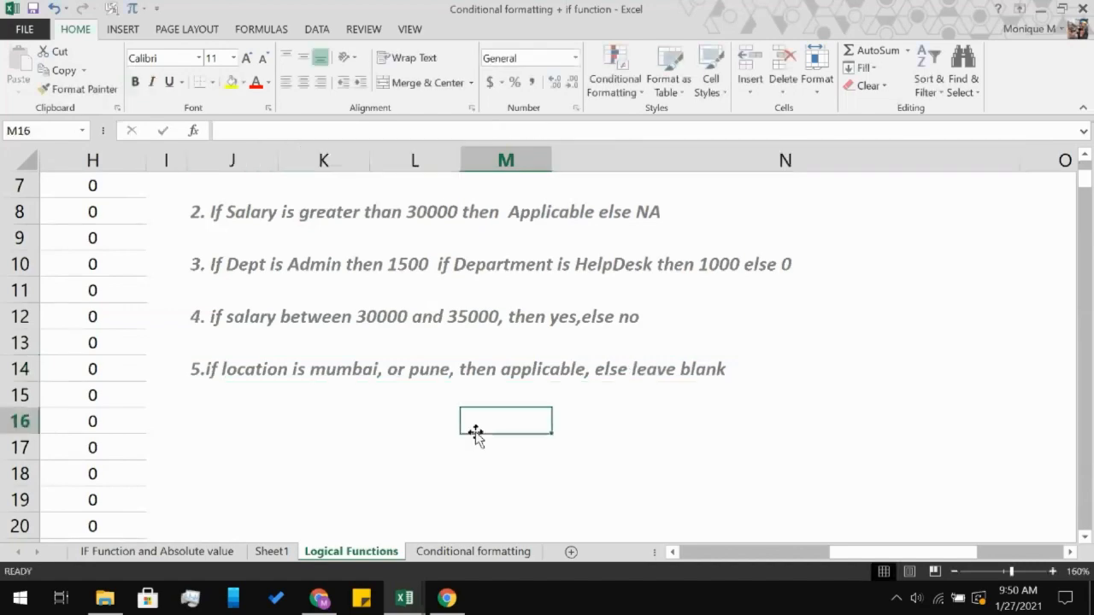
scroll(476, 432, left, 5)
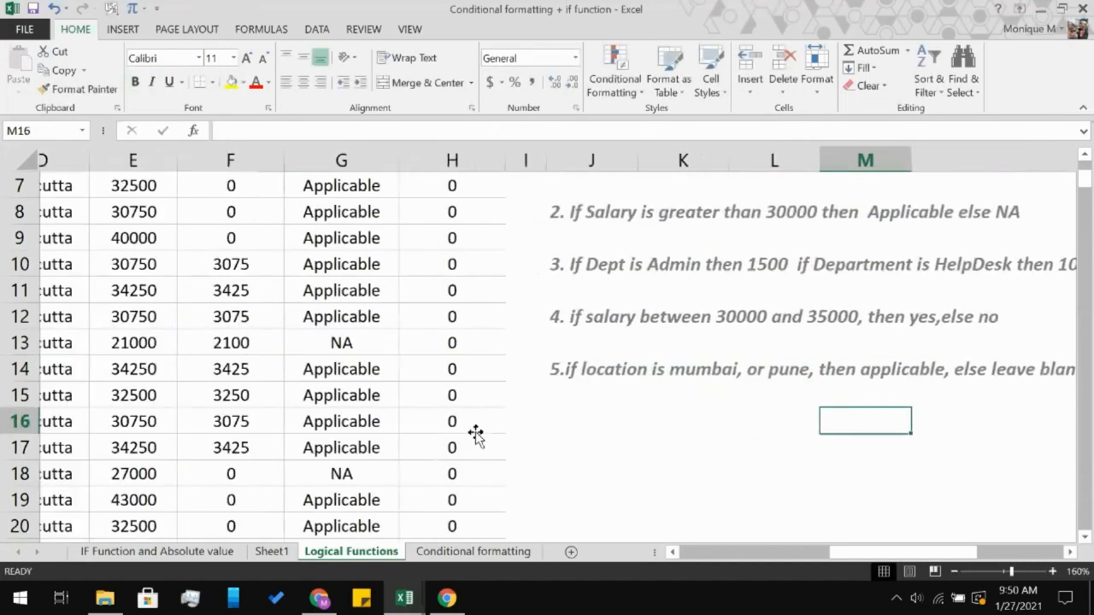
scroll(410, 222, up, 2)
click(416, 237)
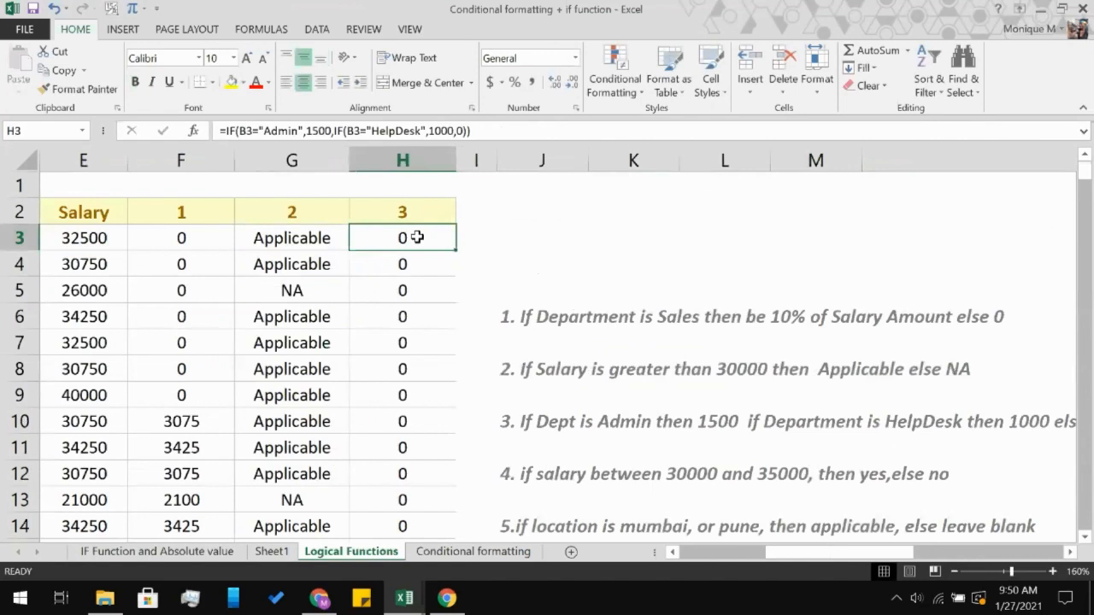
key(alt+h)
key(i)
key(c)
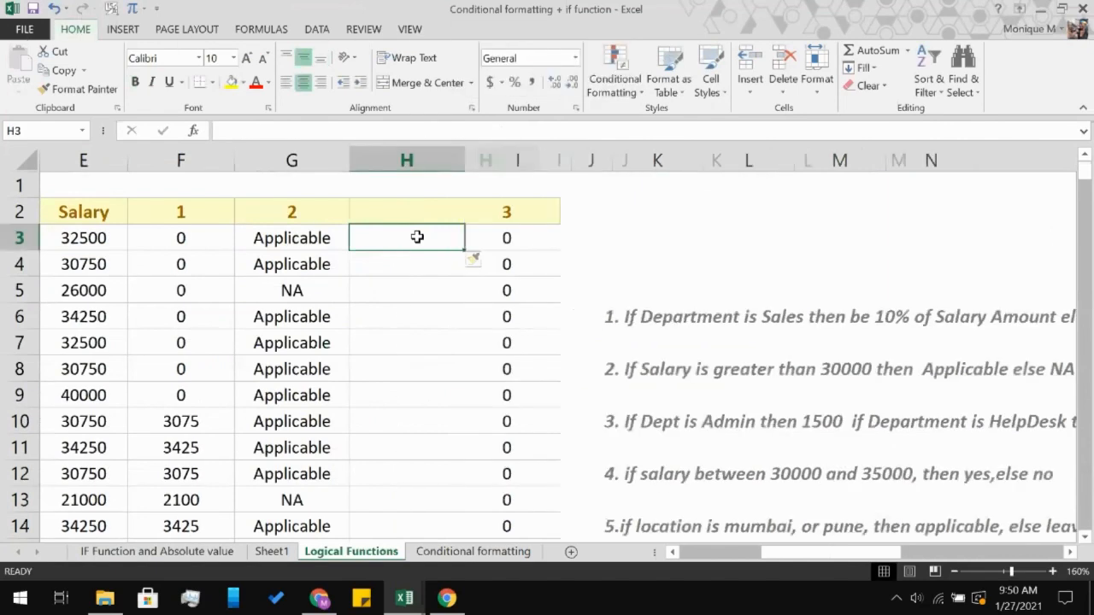
key(ctrl+z)
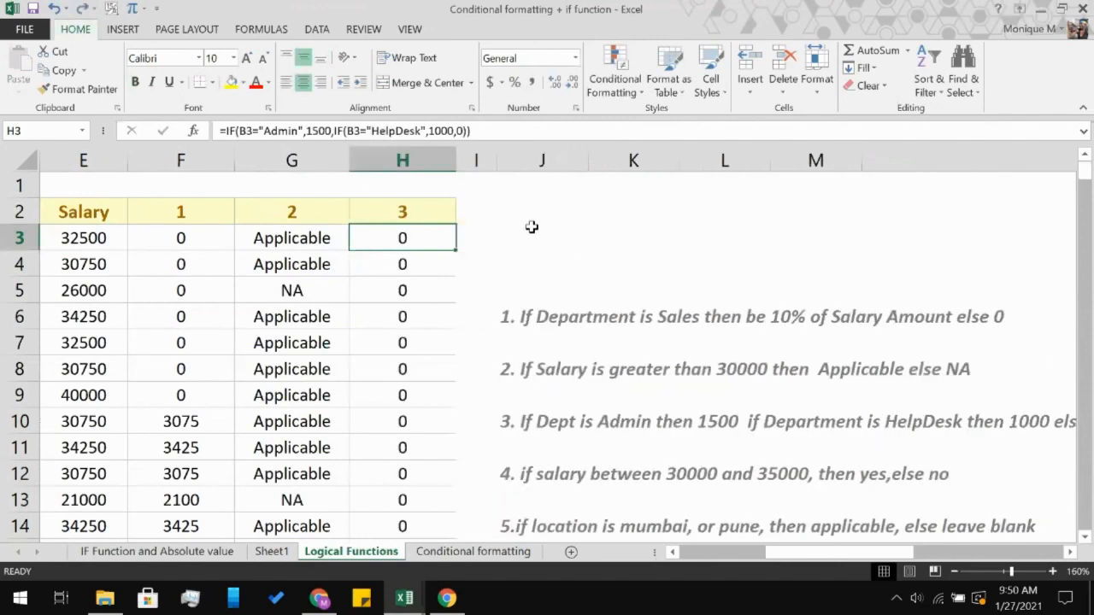
- Insert two columns after column H and enter the headers 4 in I2 and 5 in J2
key(Right)
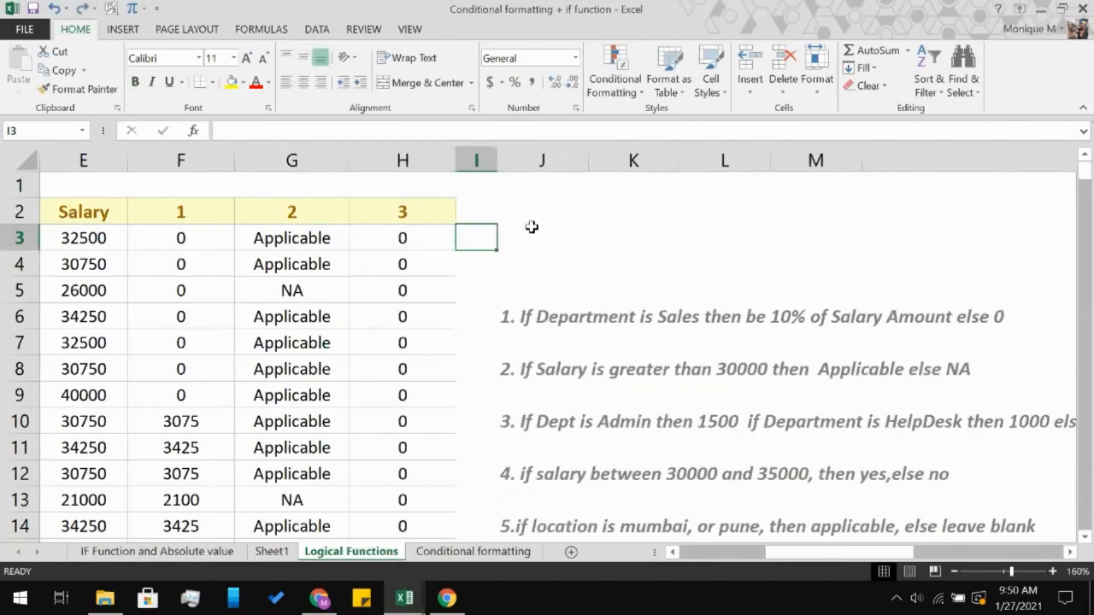
key(ctrl+v)
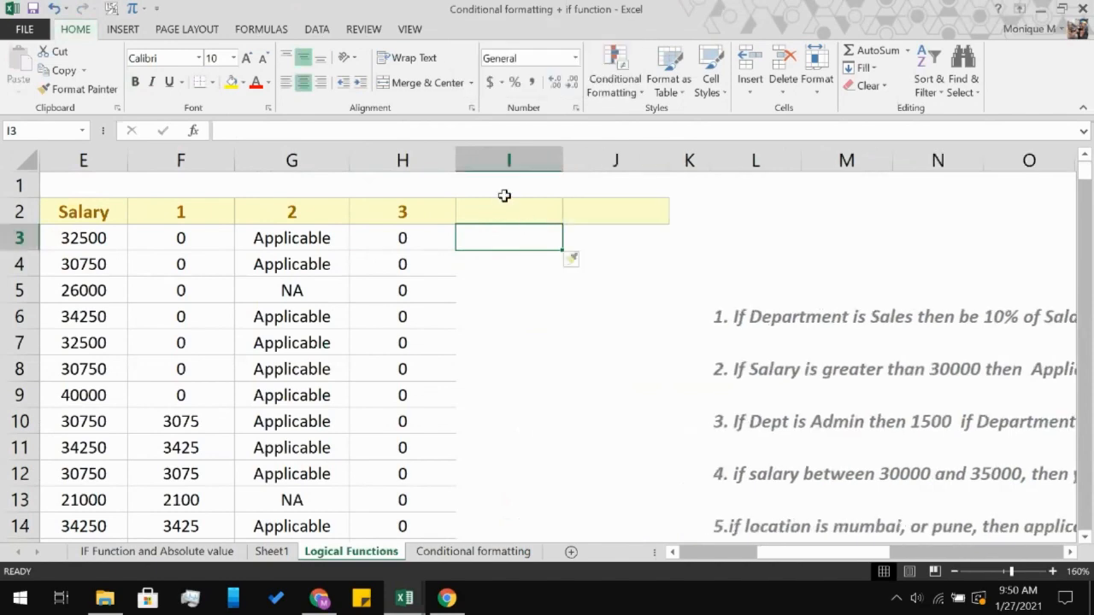
click(503, 207)
text(4)
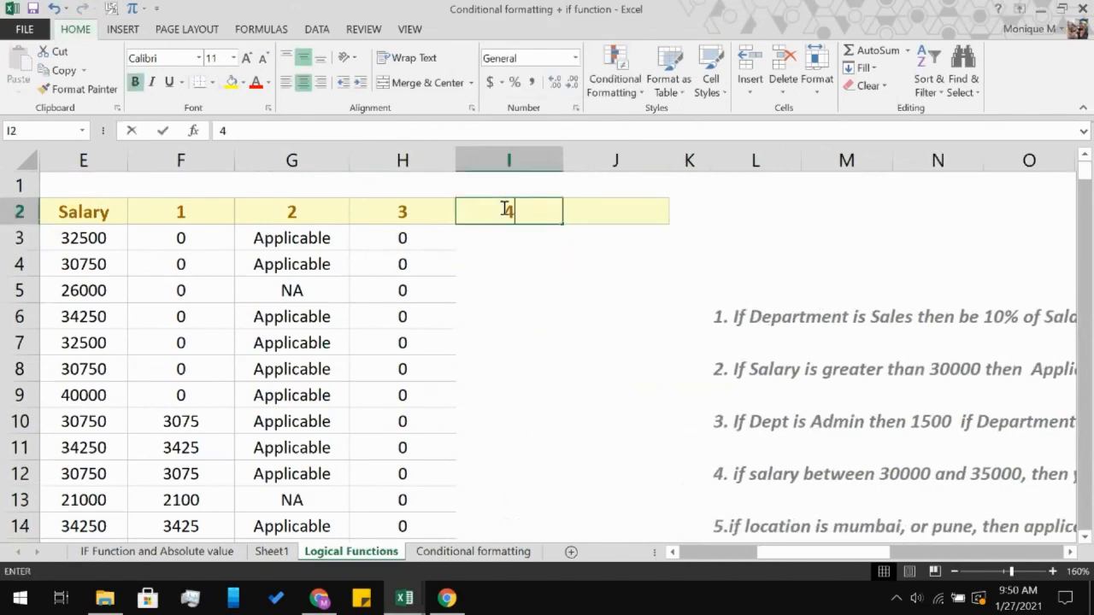
click(621, 218)
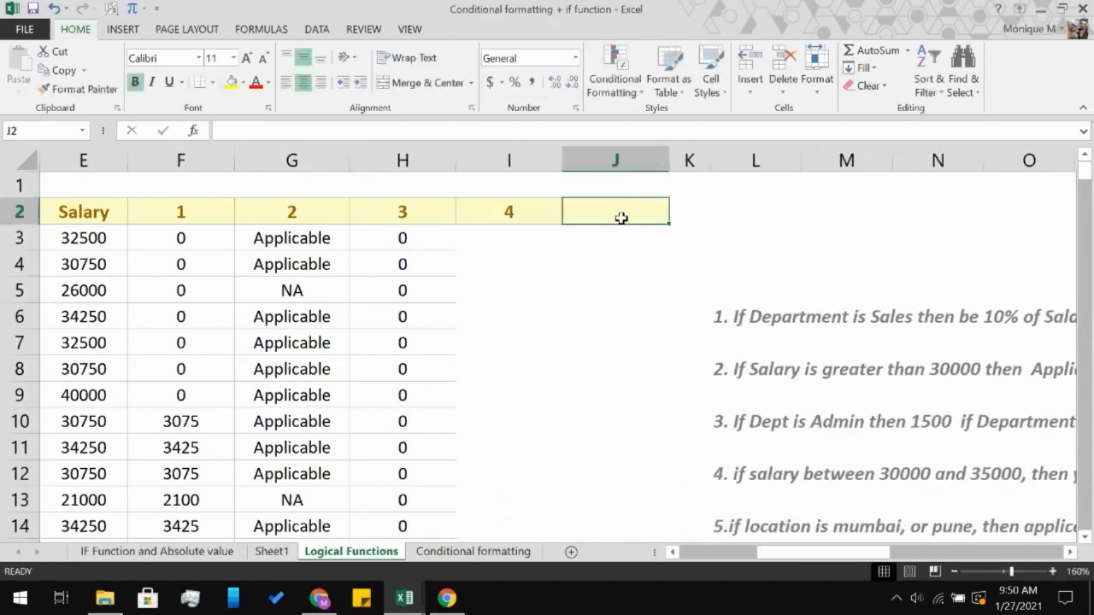
text(5)
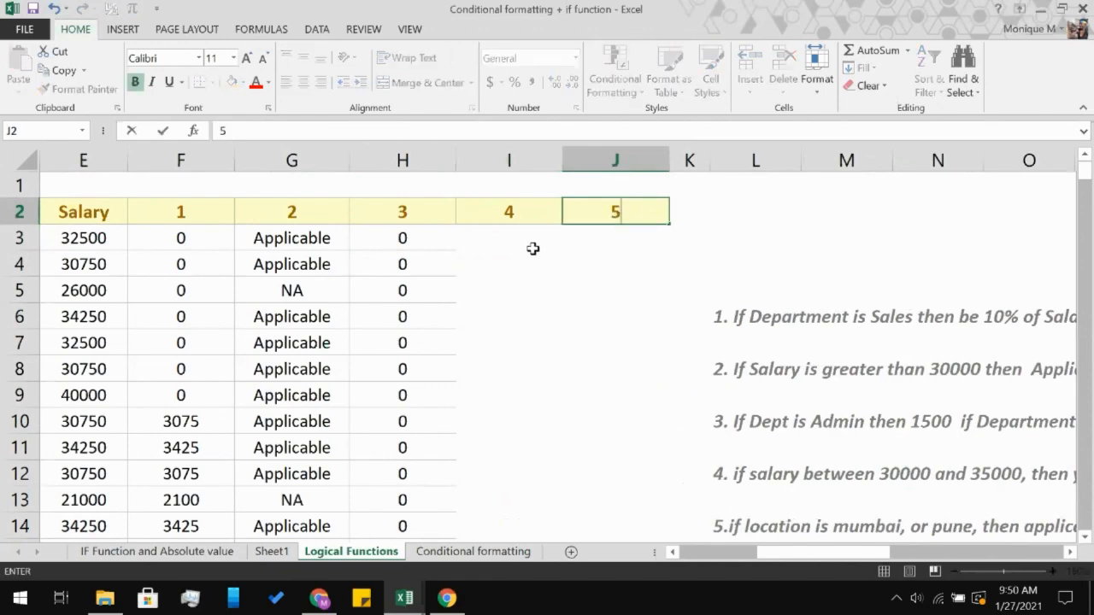
key(Return)
- Start the exercise 4 formula in I3 with an AND function as the IF logical test, =IF(AND(
scroll(574, 394, down, 2)
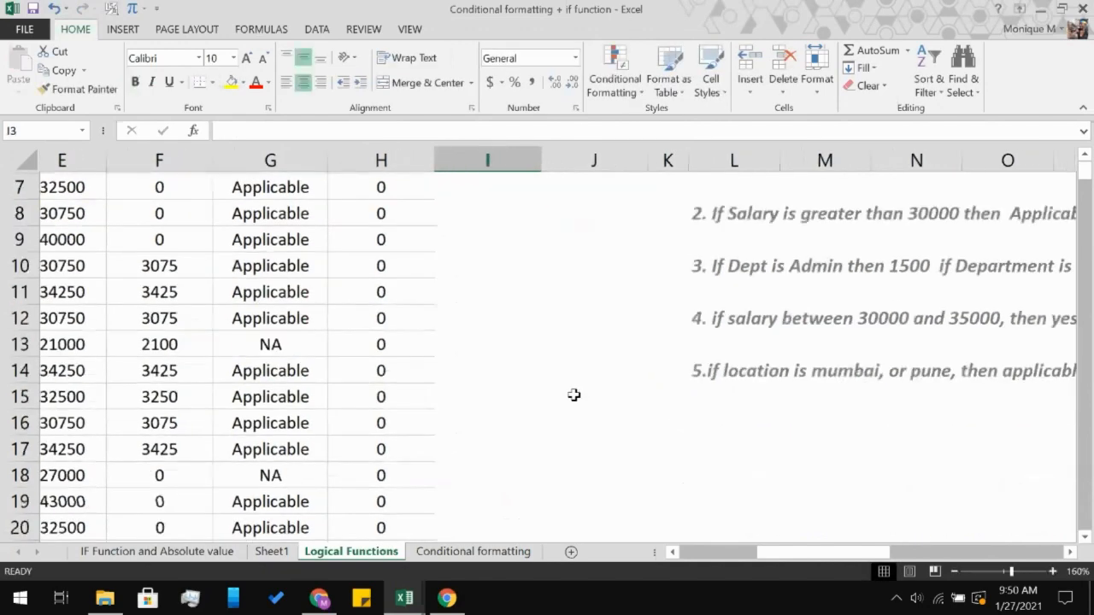
scroll(574, 394, right, 2)
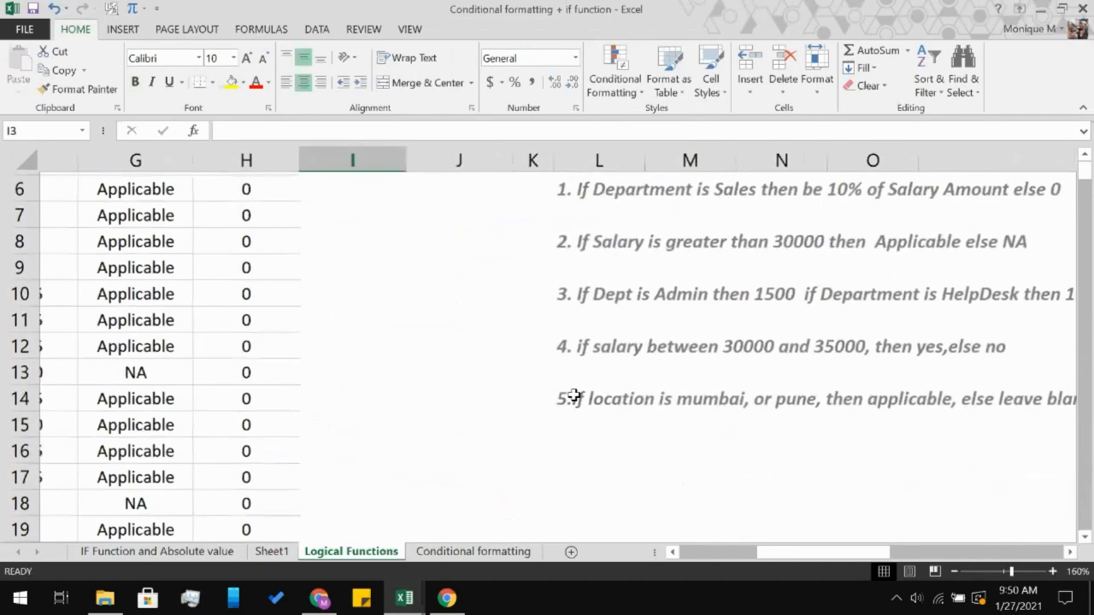
scroll(574, 395, up, 2)
scroll(573, 395, left, 1)
text(=if)
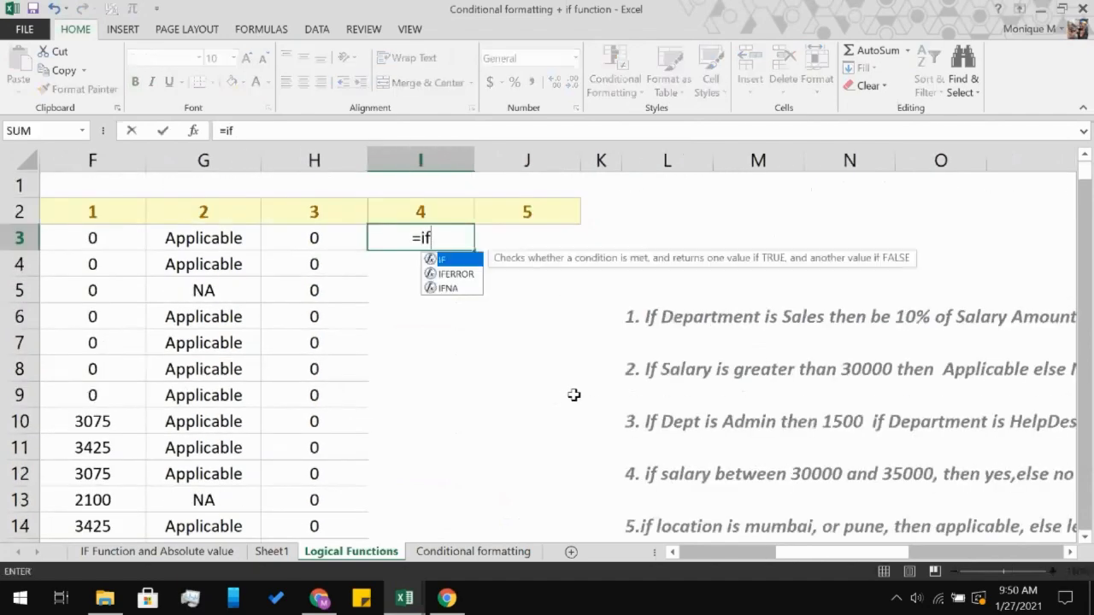
key(Tab)
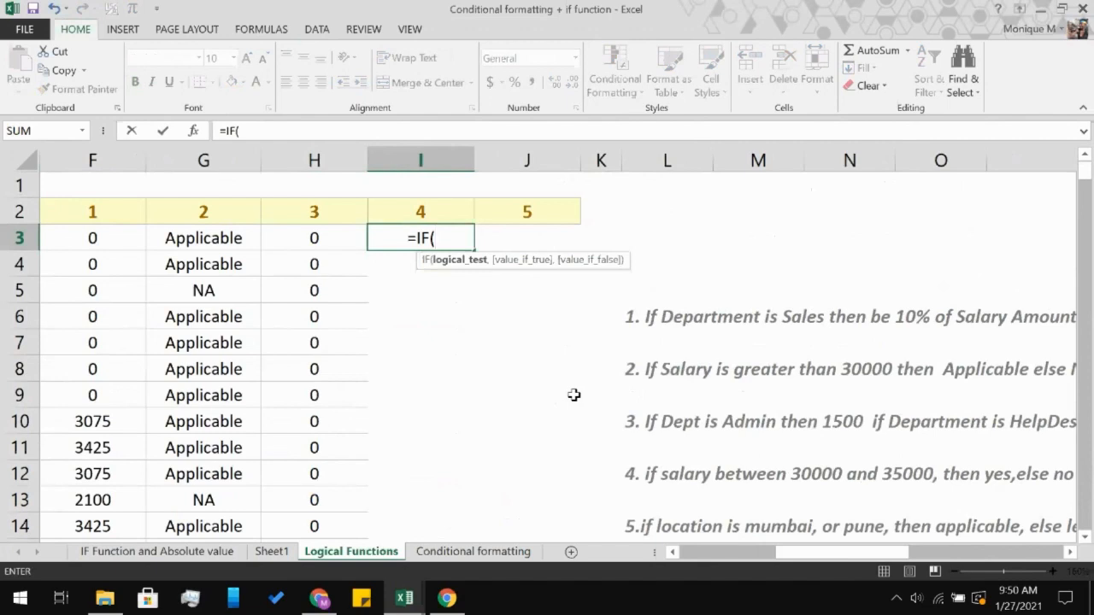
scroll(574, 395, down, 1)
text(an)
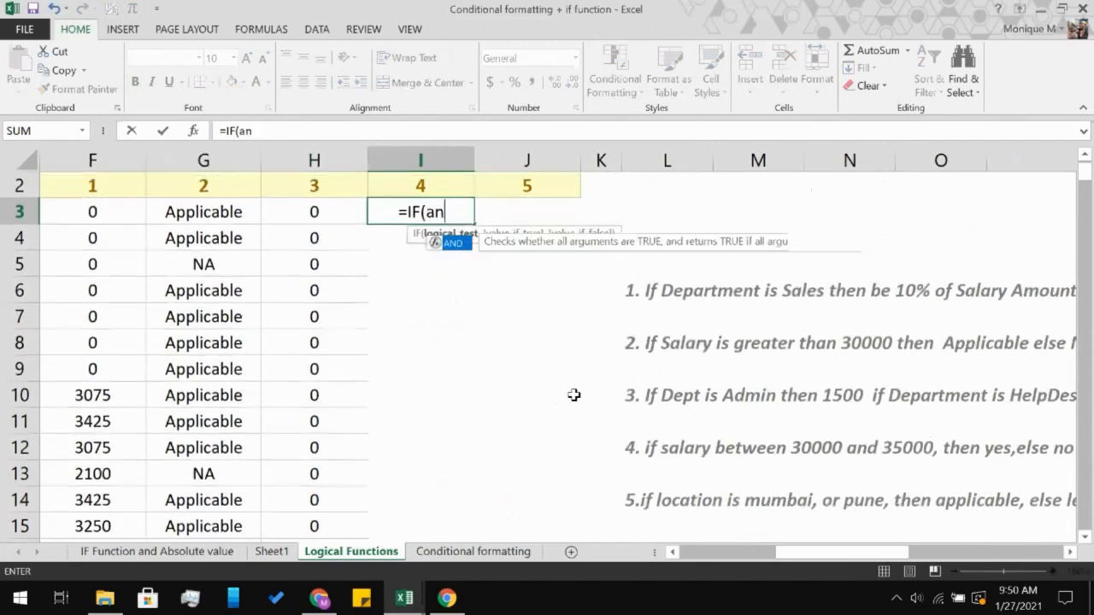
text(d()
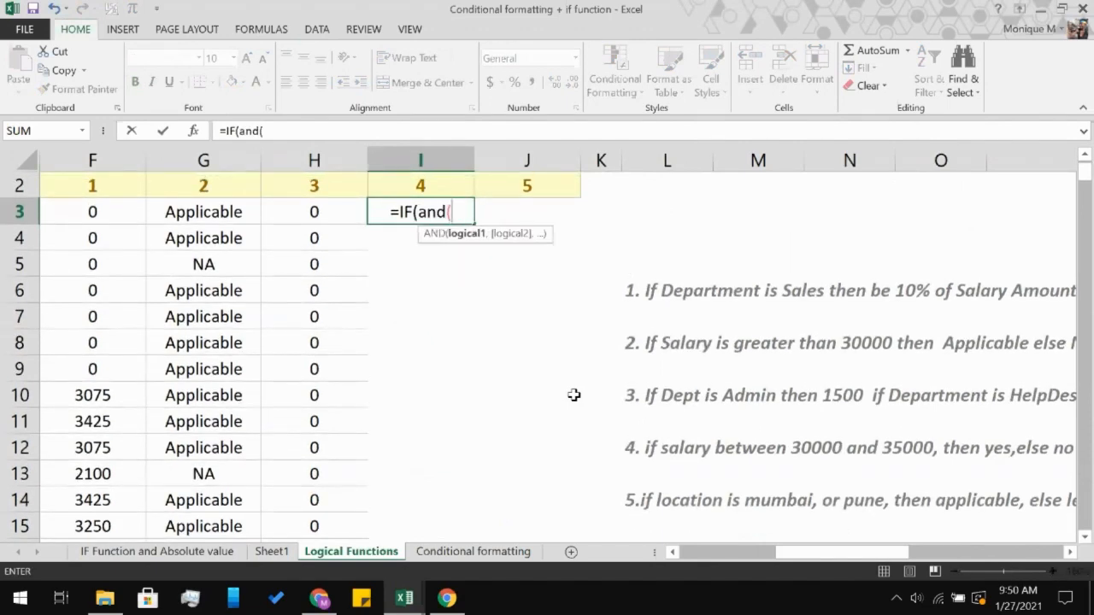
key(BackSpace)
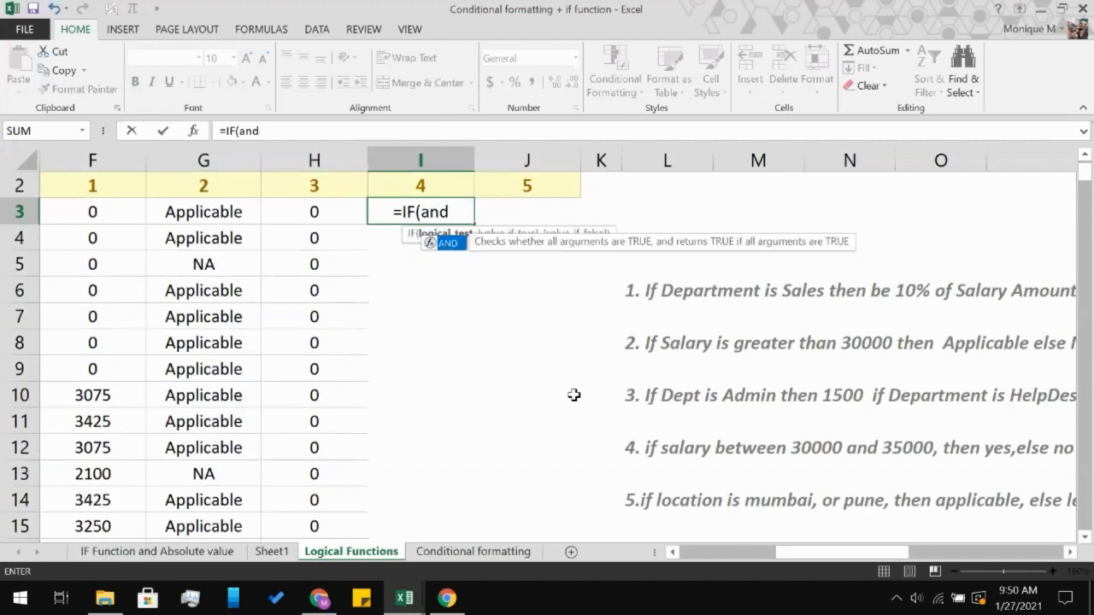
key(Tab)
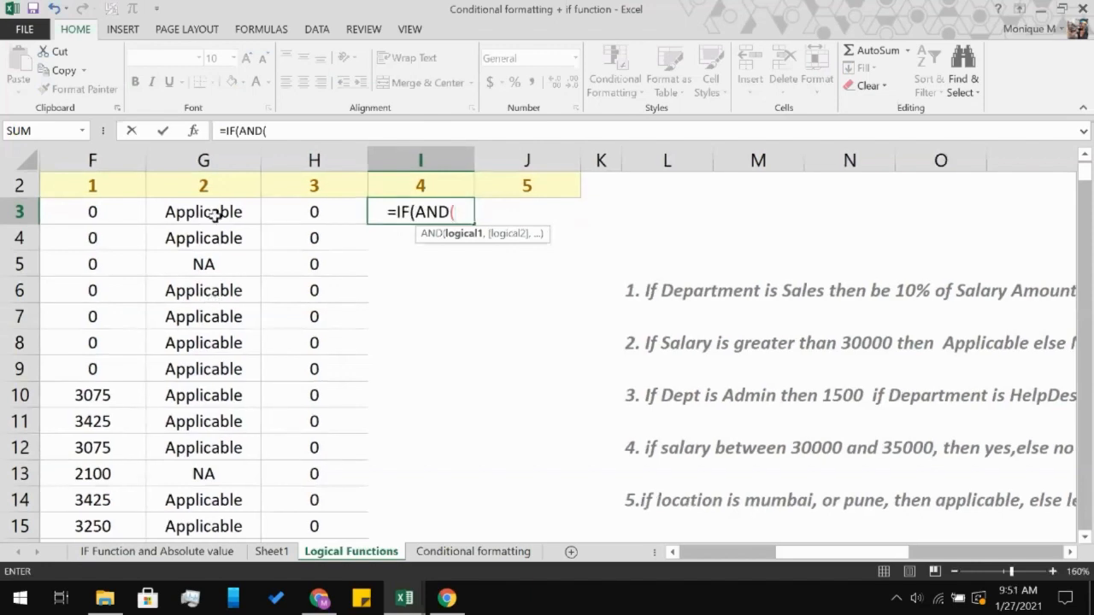
click(542, 428)
key(BackSpace)
key(BackSpace)
key(BackSpace)
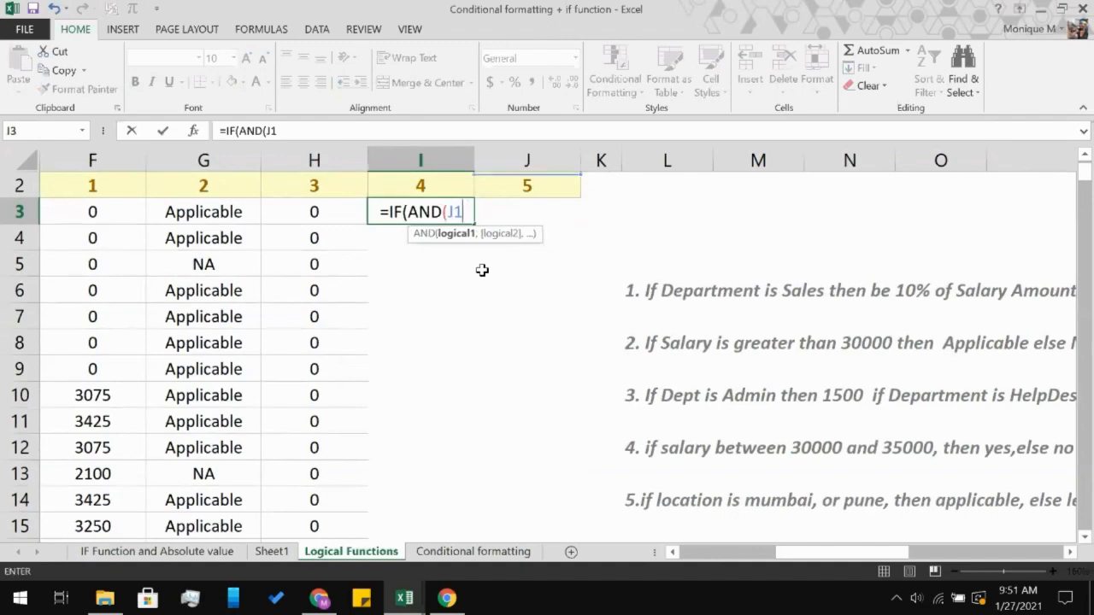
- Add the first AND condition to the I3 formula, testing the salary with E3>30000
scroll(361, 269, left, 3)
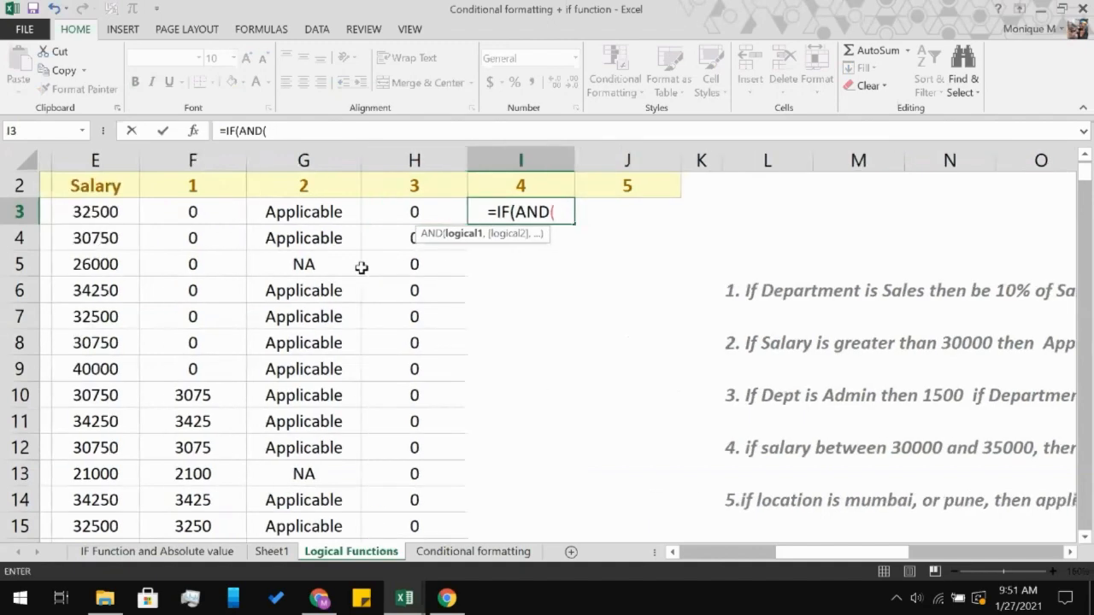
click(245, 220)
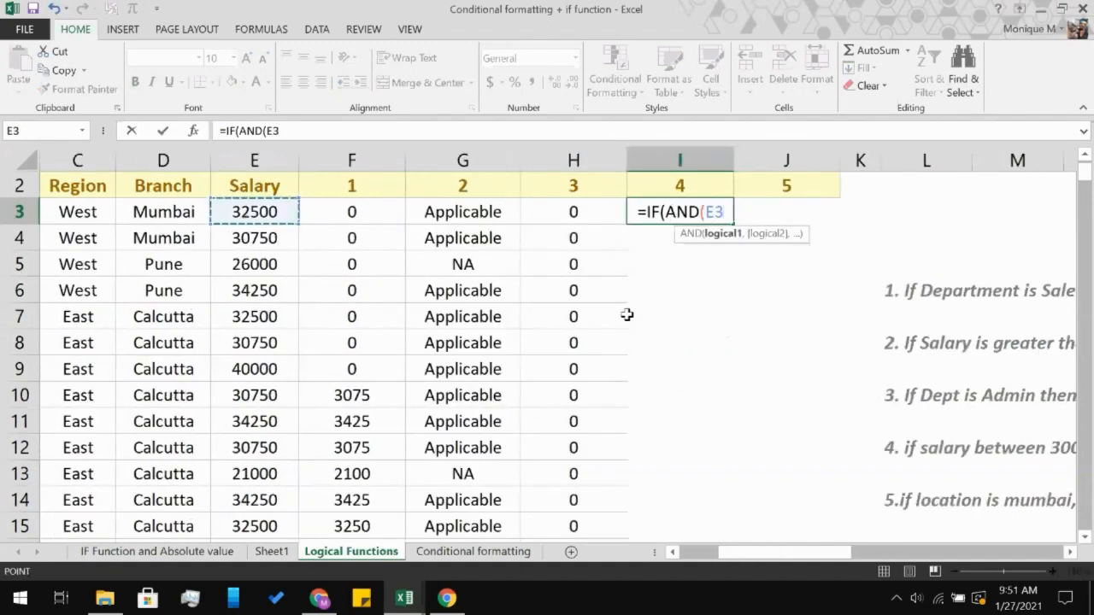
scroll(627, 314, right, 2)
scroll(627, 314, up, 1)
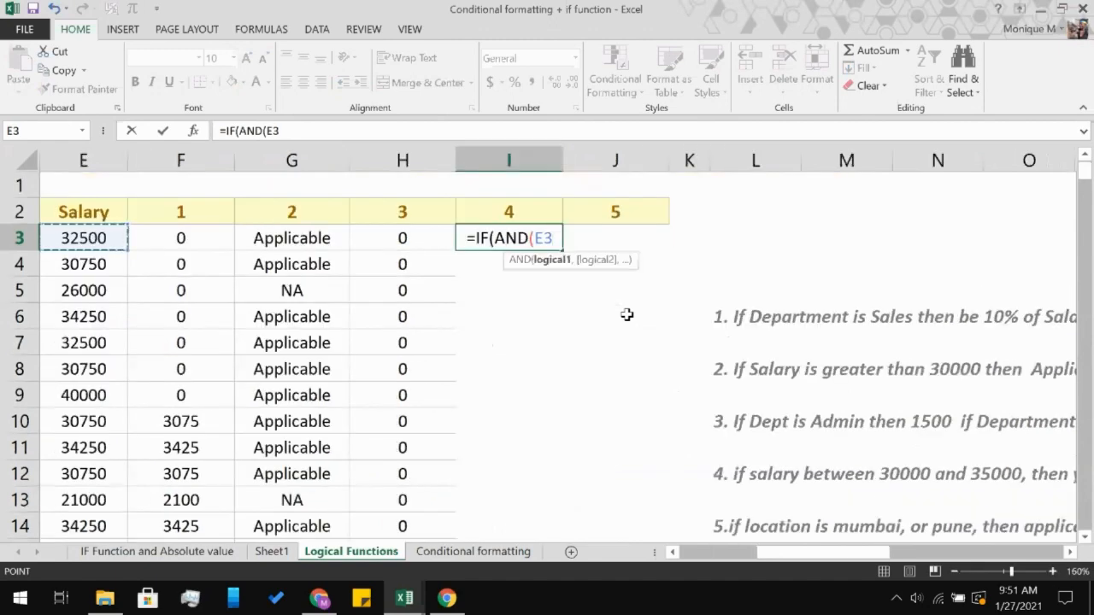
scroll(627, 315, right, 1)
scroll(627, 314, left, 1)
text(>)
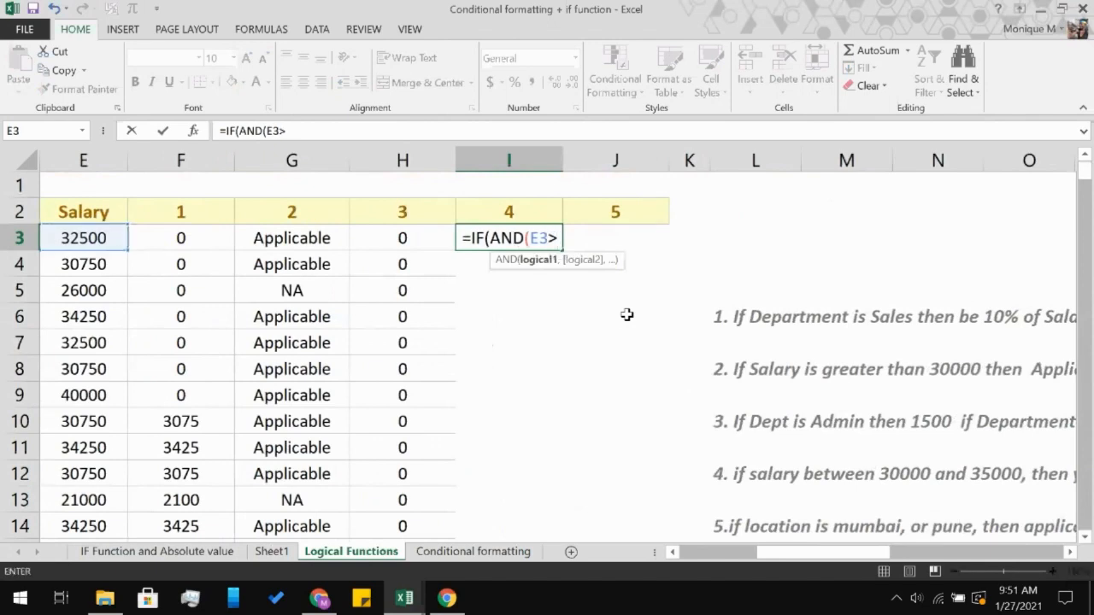
text(30000)
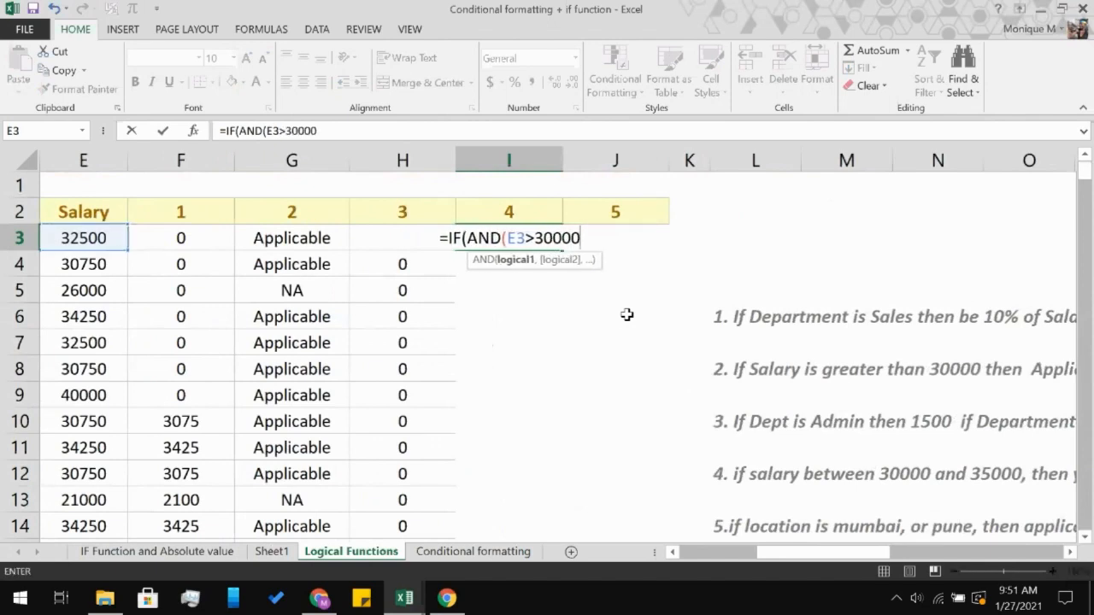
- Add the second AND condition E3<35000 to the I3 formula and close the AND function
text(,)
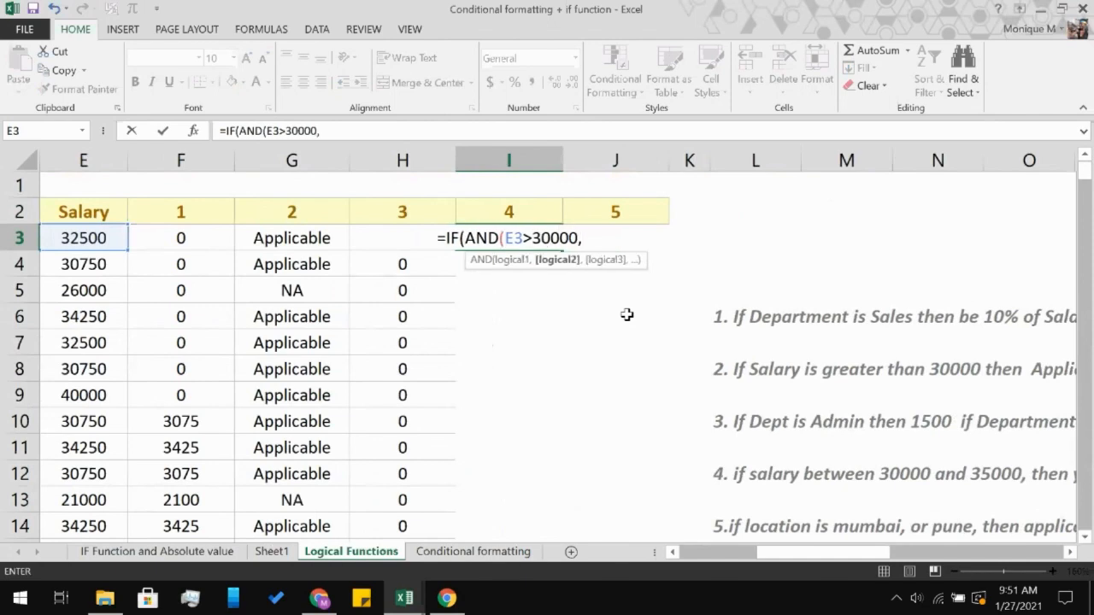
click(88, 237)
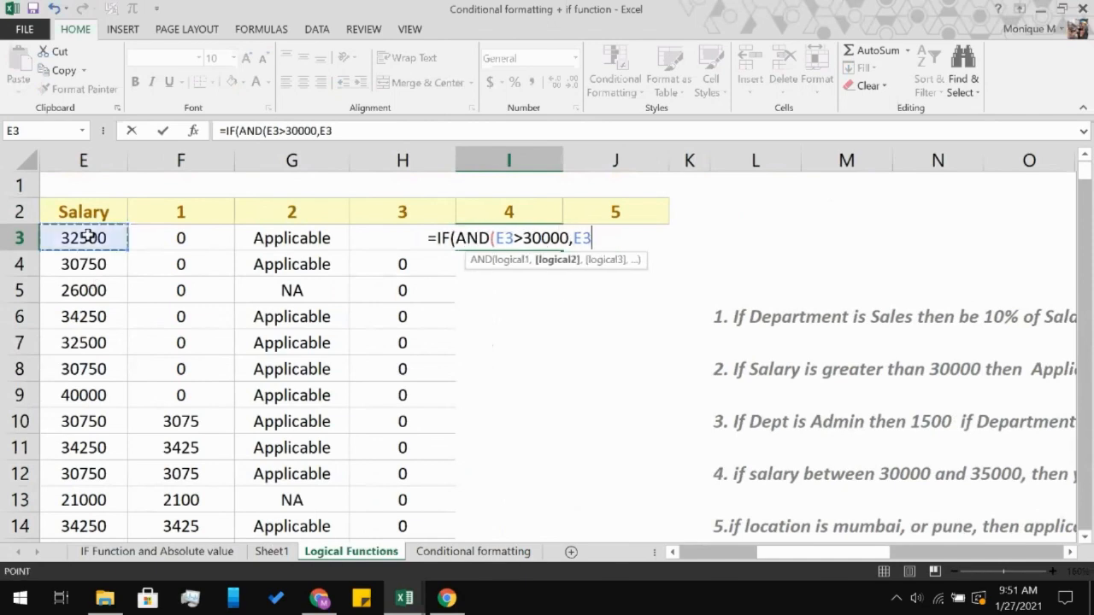
text(<)
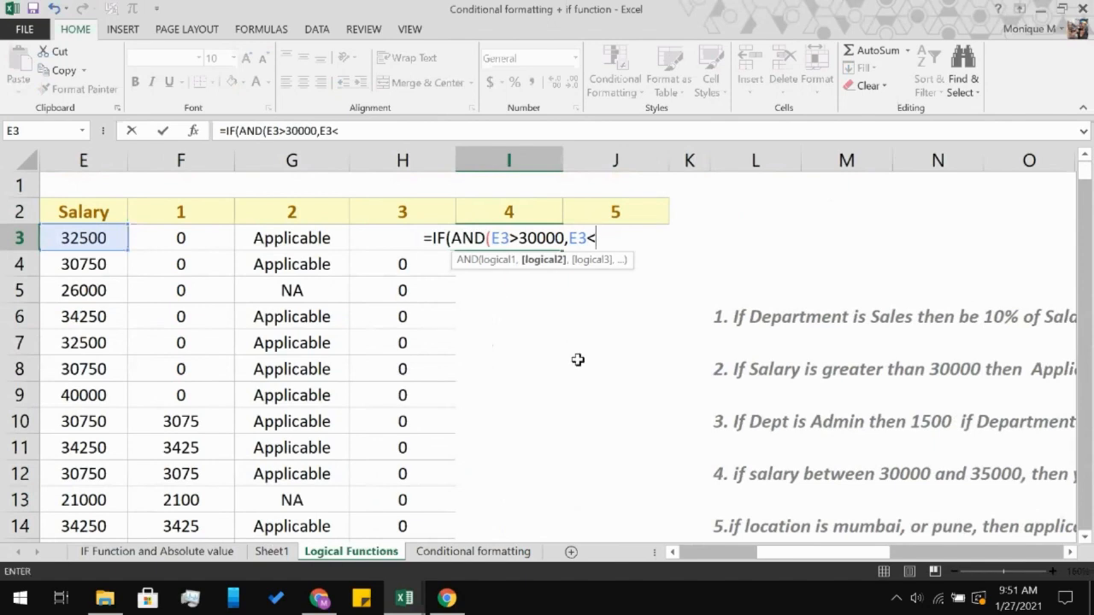
text(3500)
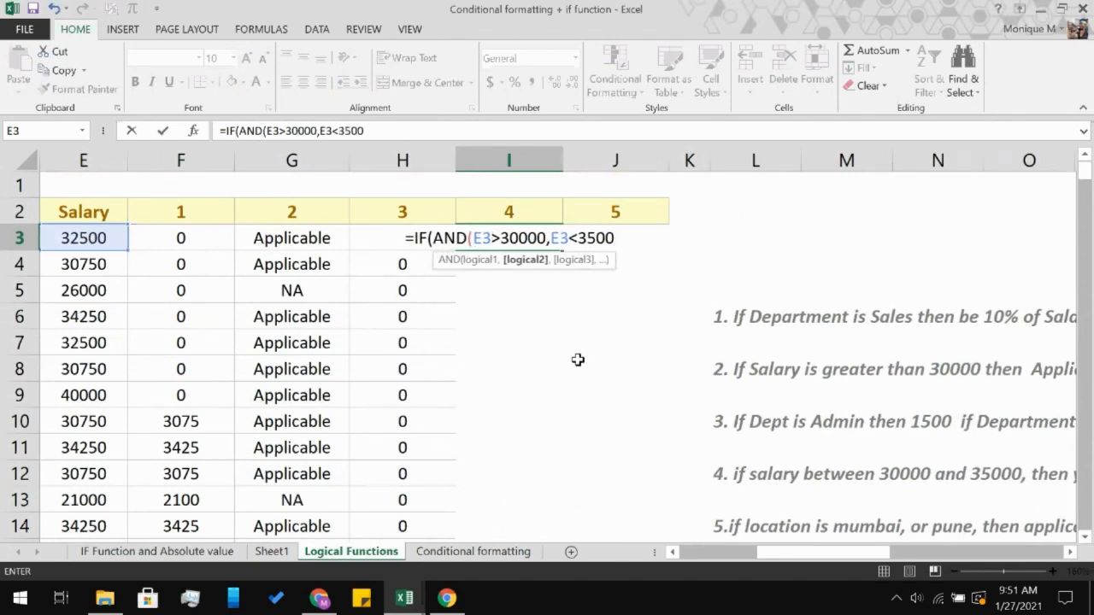
text(0)
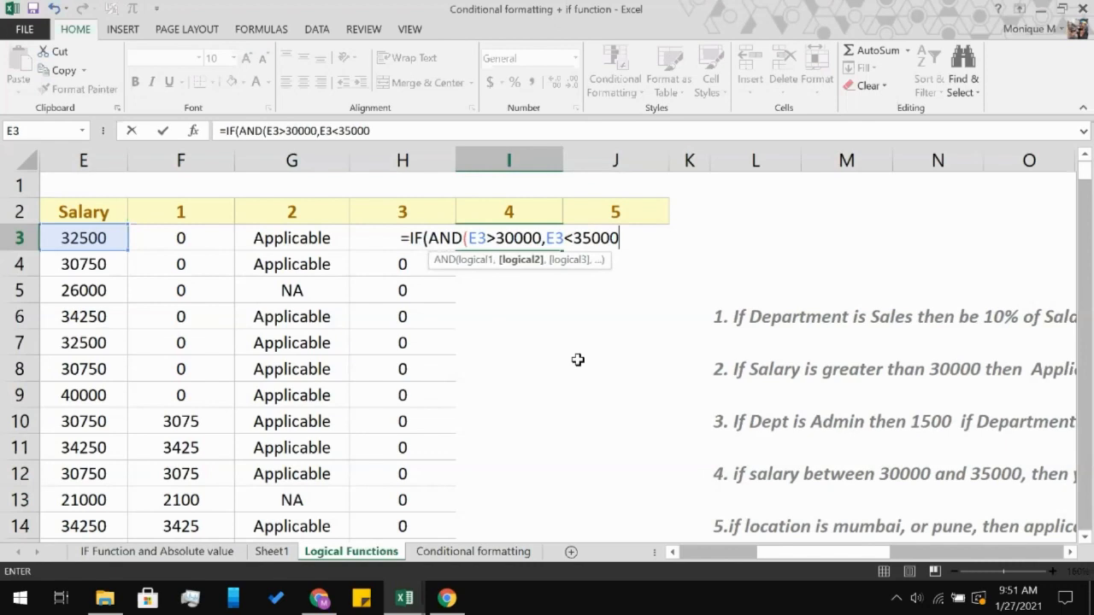
text(,)
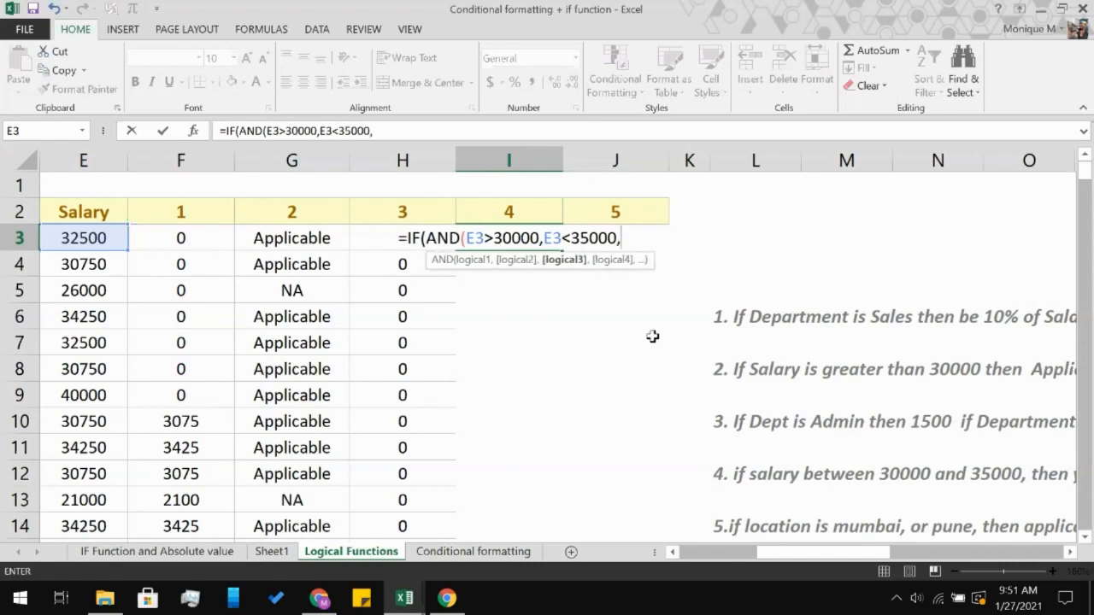
key(BackSpace)
text())
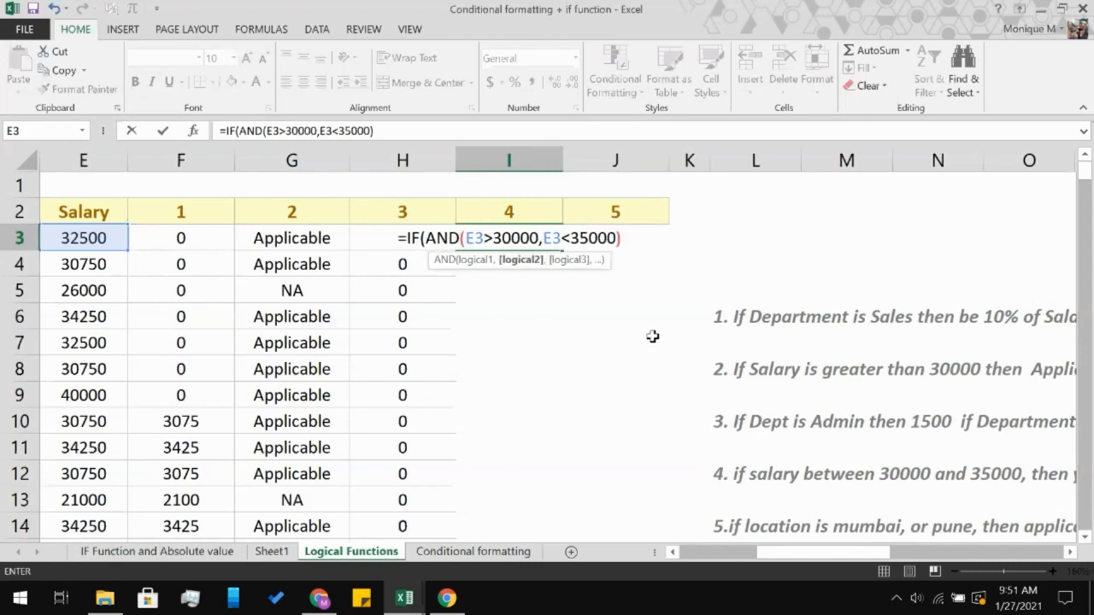
- Complete the I3 formula with "Yes" as the value if true and "No" as the value if false, and commit it
text(,)
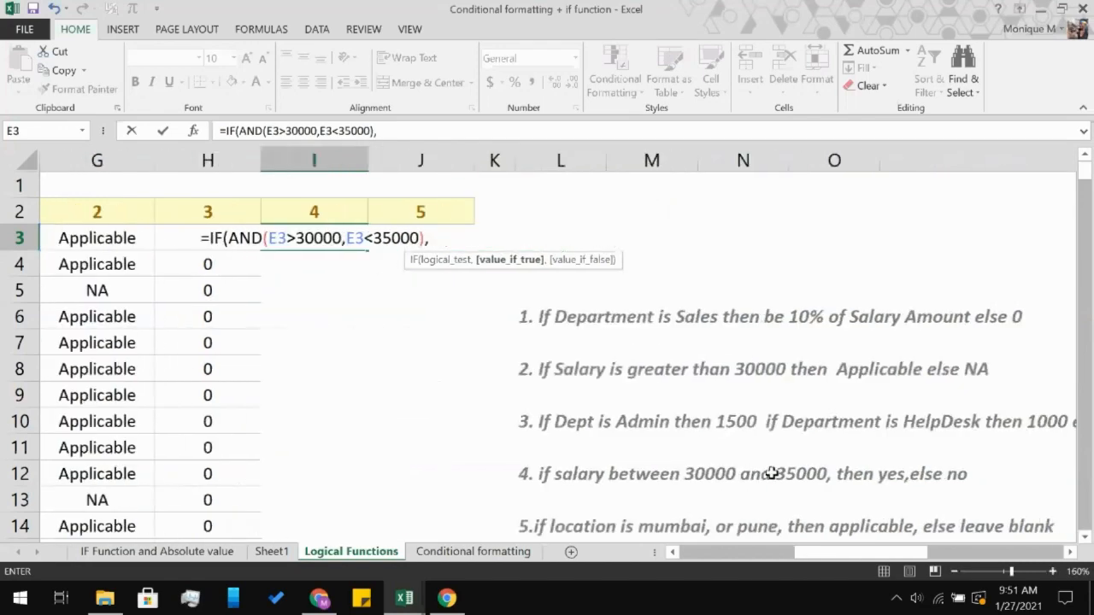
text(")
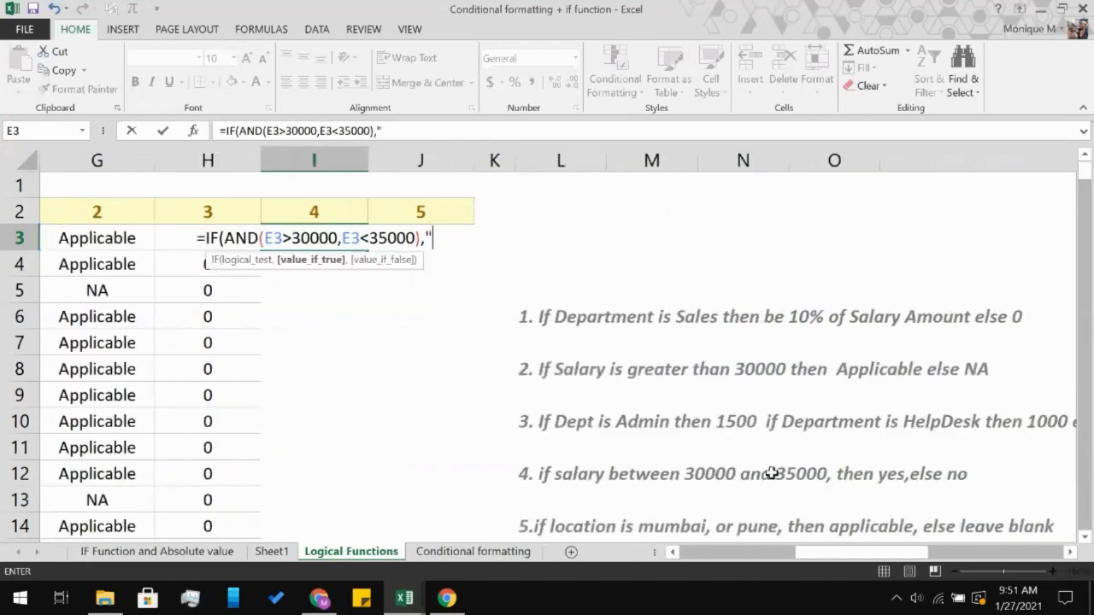
text(Yes)
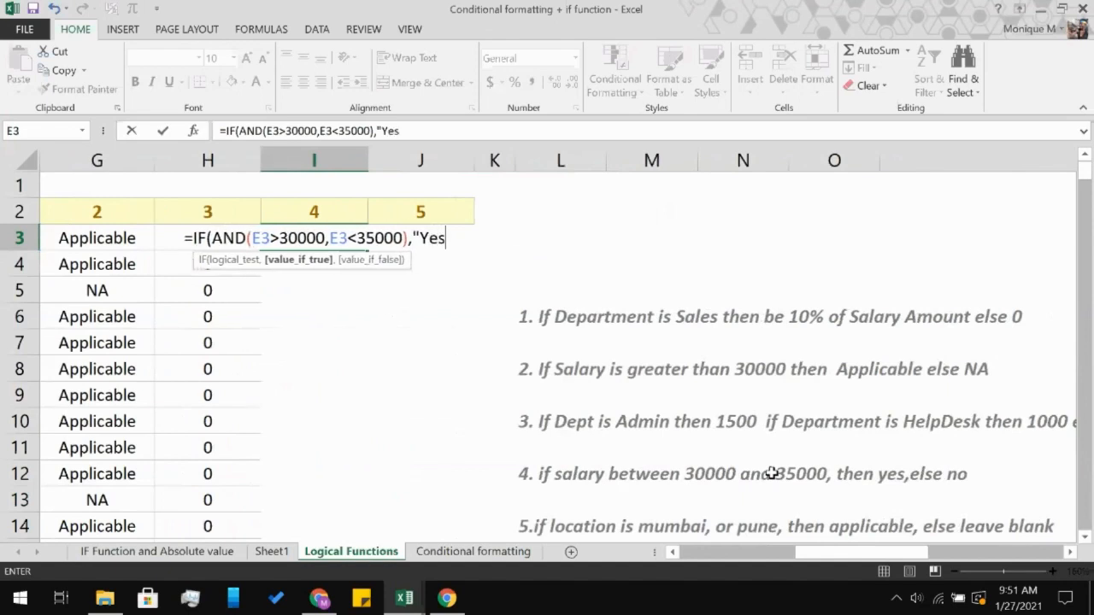
text(",)
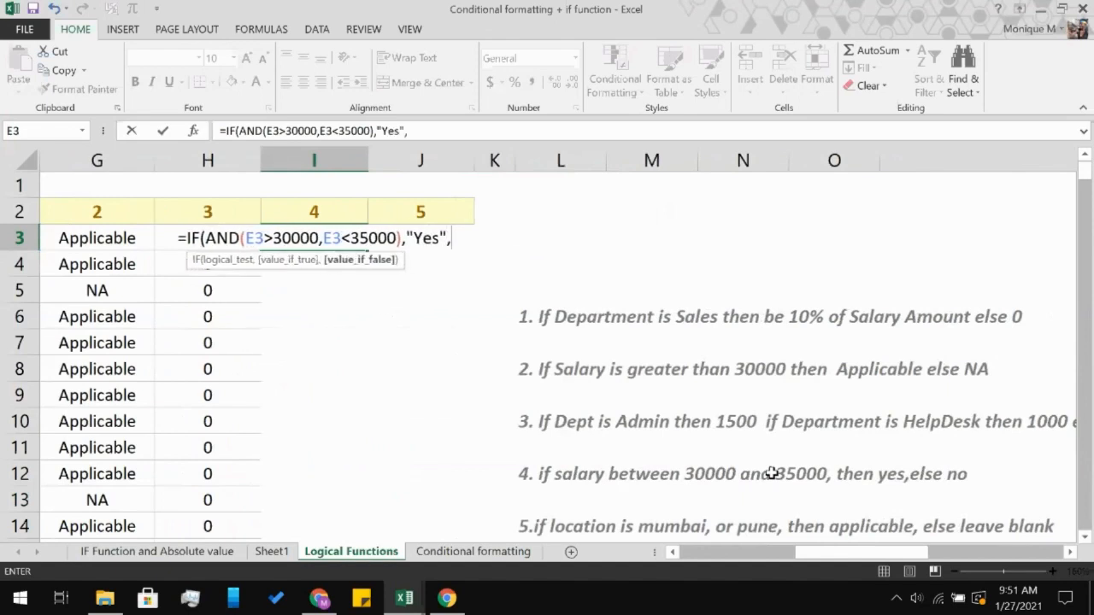
text("No)
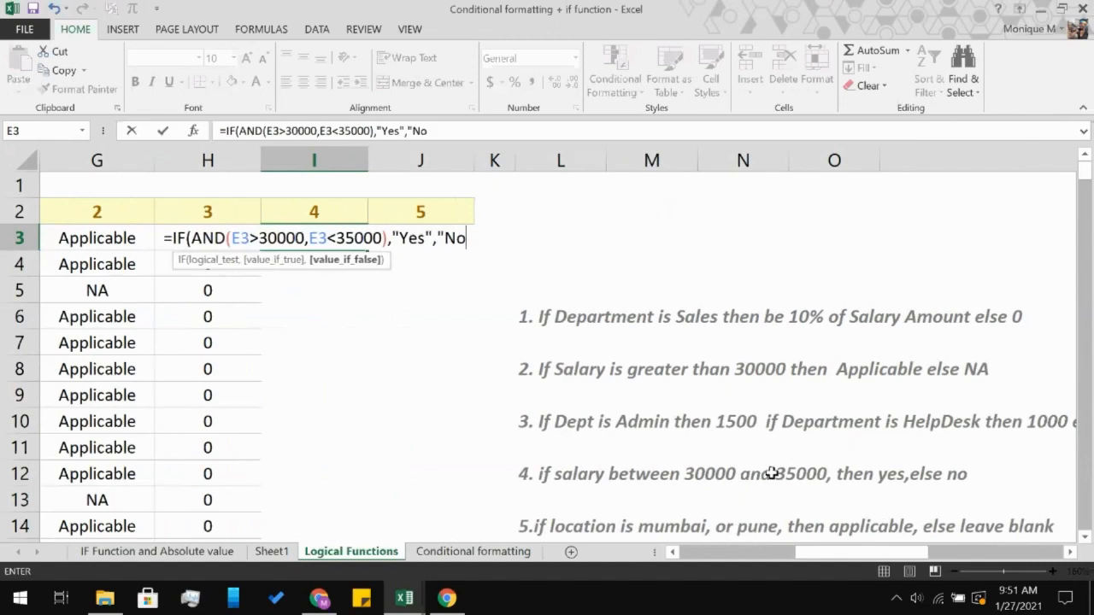
text("))
key(Return)
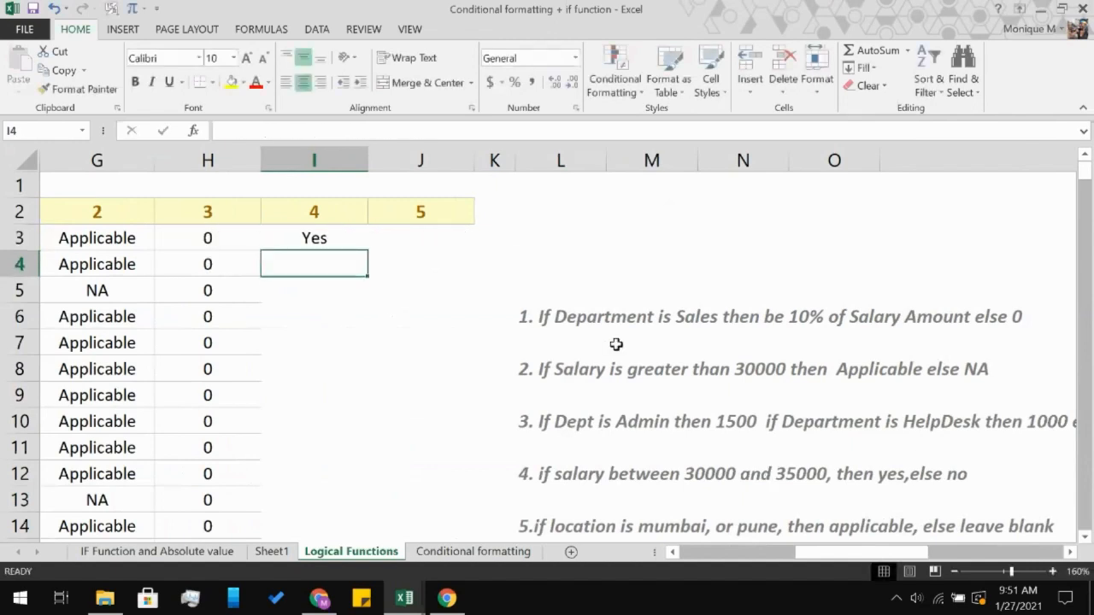
- Start the exercise 5 formula in J3 with an OR function as the IF logical test, =IF(OR(
click(428, 235)
text(=)
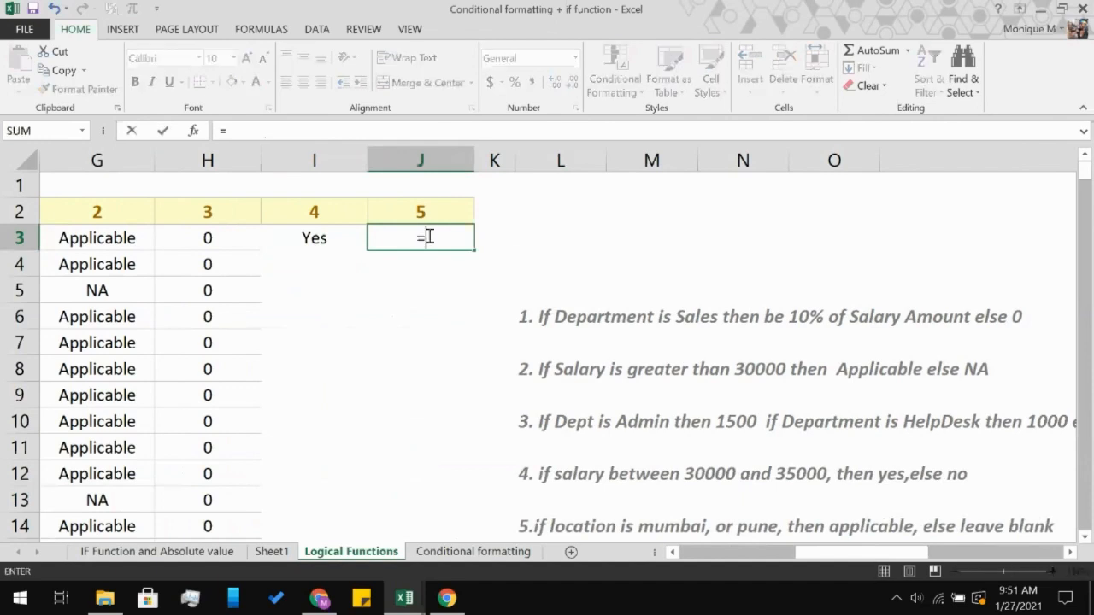
scroll(480, 360, down, 1)
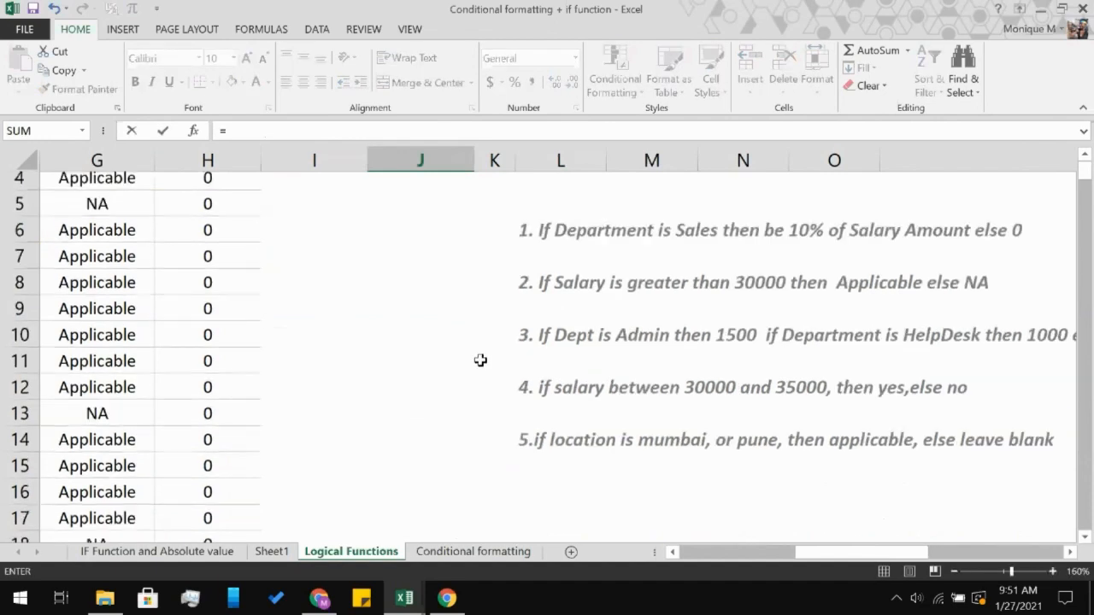
scroll(480, 359, up, 1)
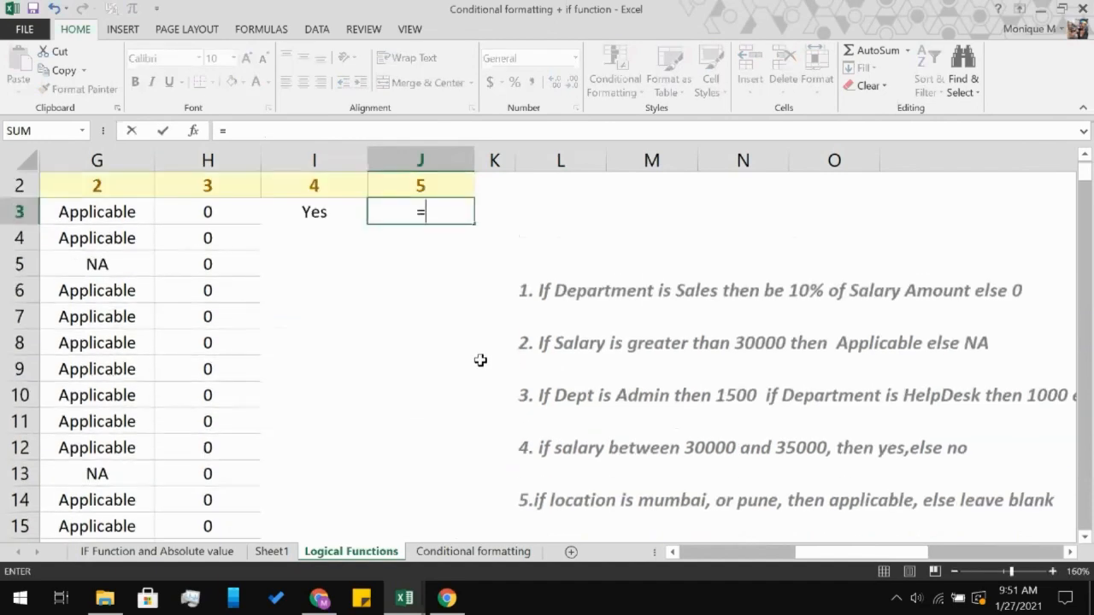
text(if)
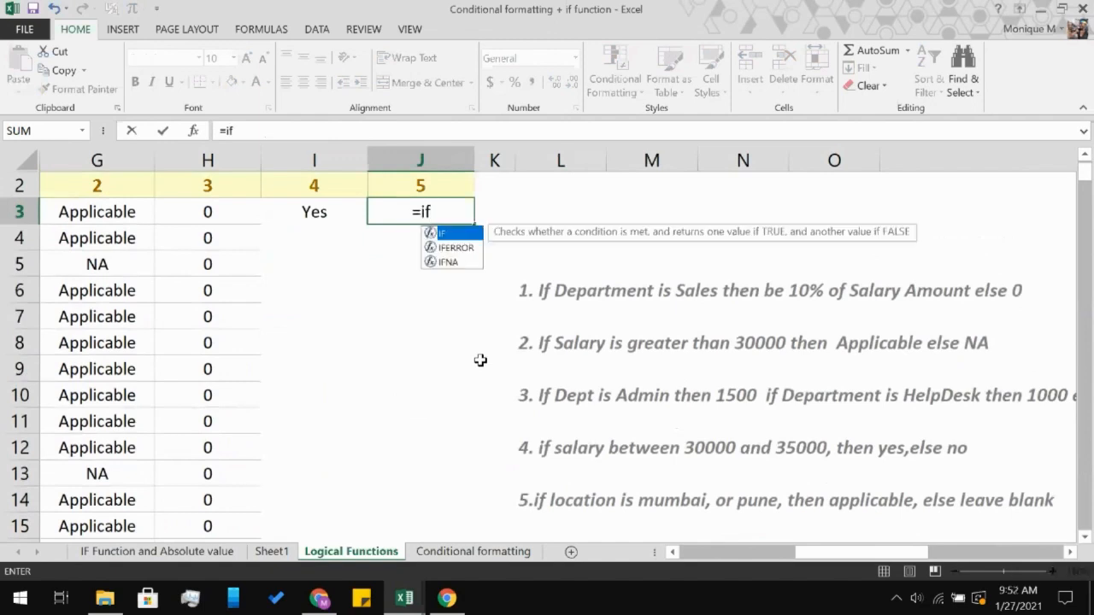
key(Tab)
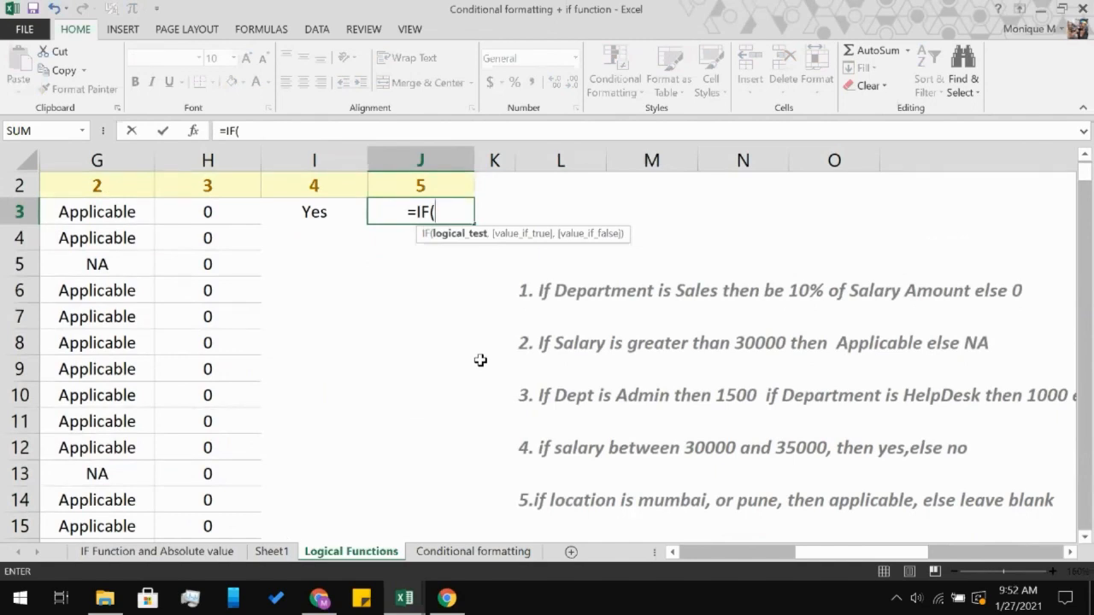
text(and)
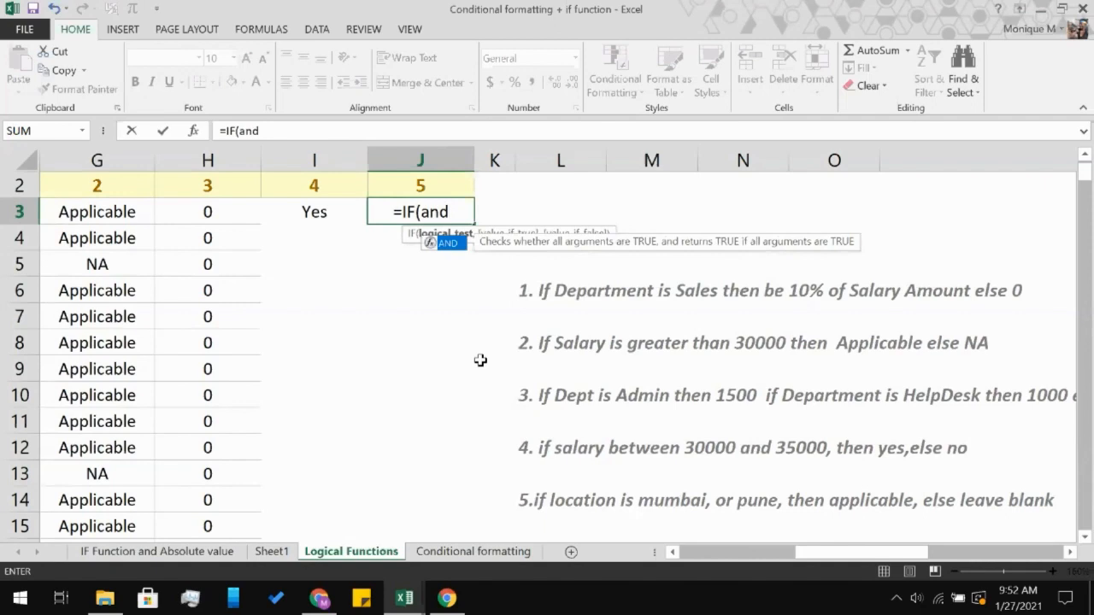
key(BackSpace)
key(BackSpace)
key(BackSpace)
text(or)
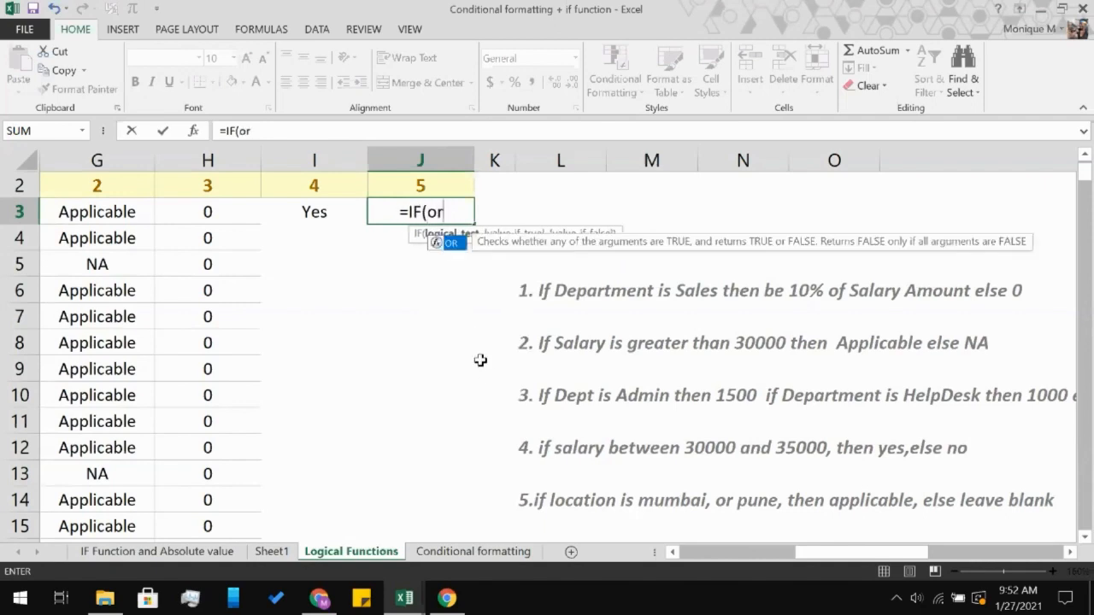
key(Tab)
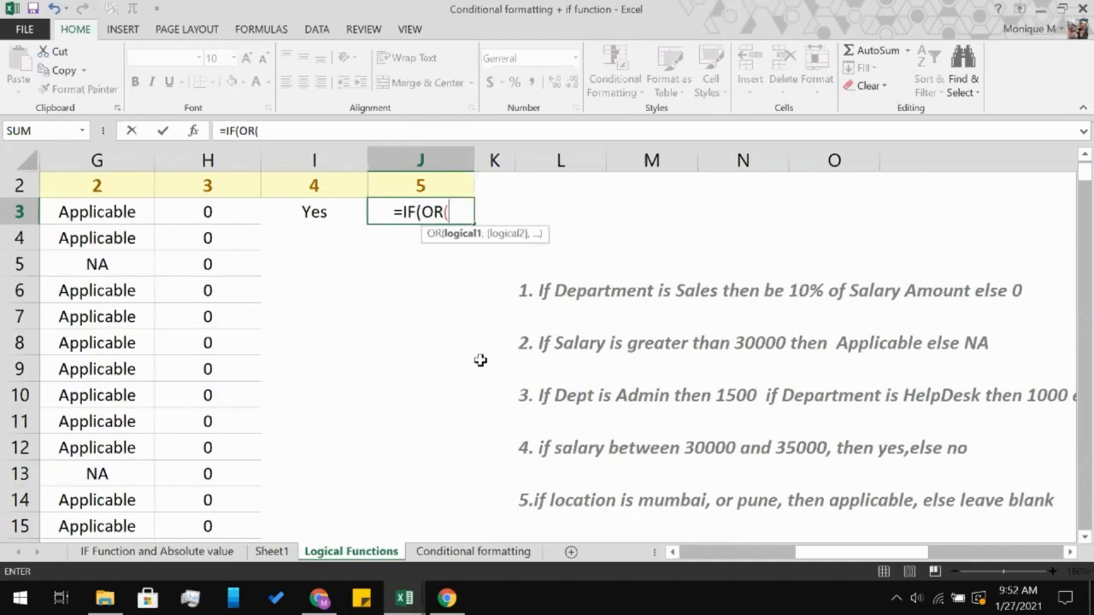
- Add the first OR condition to the J3 formula, testing the branch with D3="Mumbai"
scroll(191, 316, left, 4)
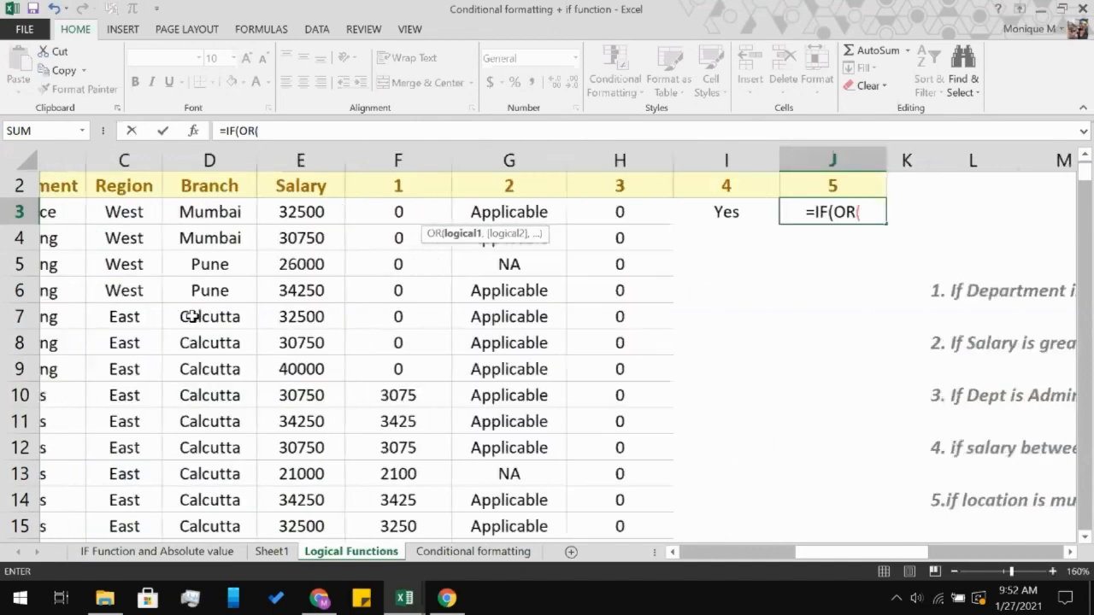
scroll(191, 316, left, 3)
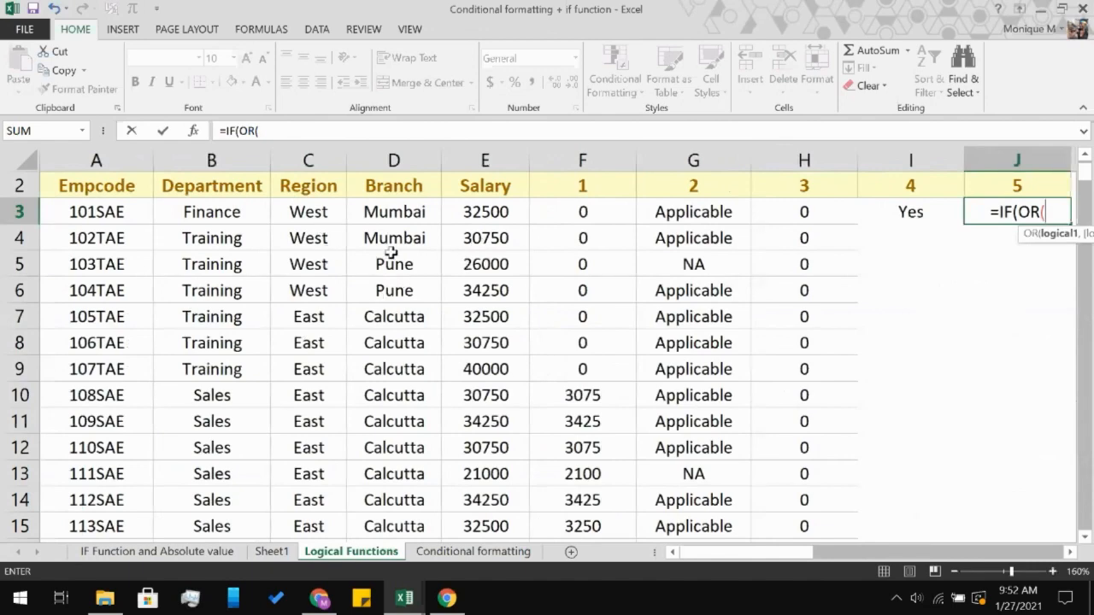
click(410, 211)
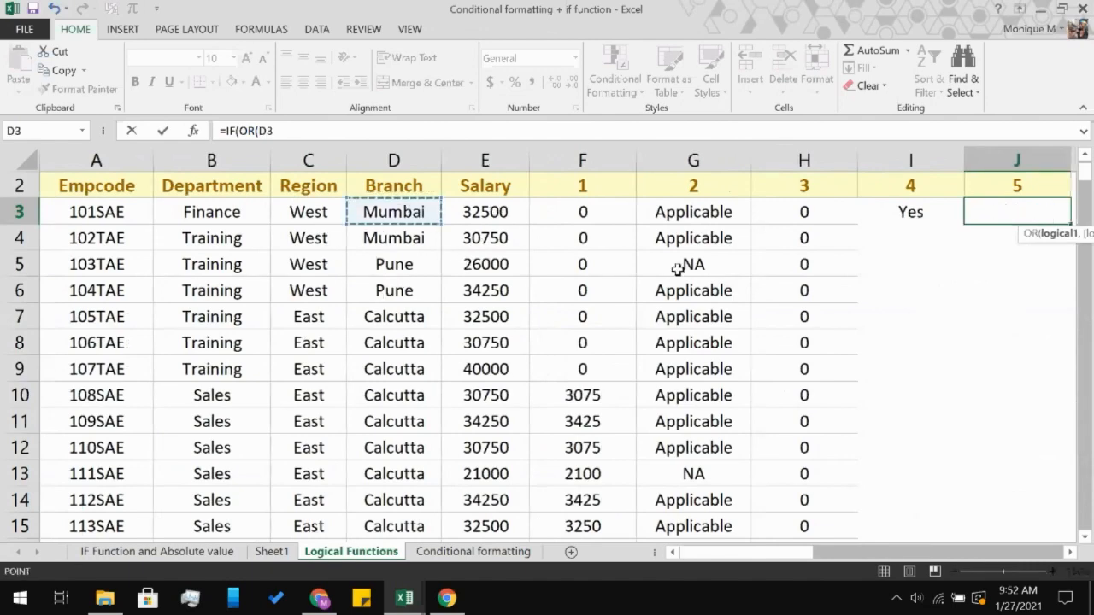
text(=)
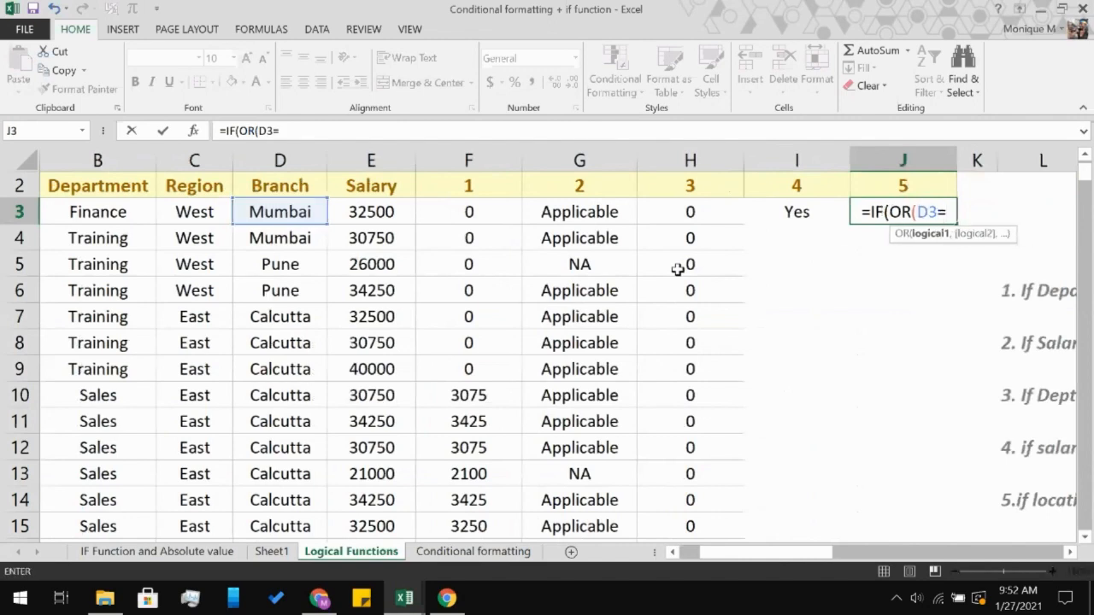
text("Mumbai)
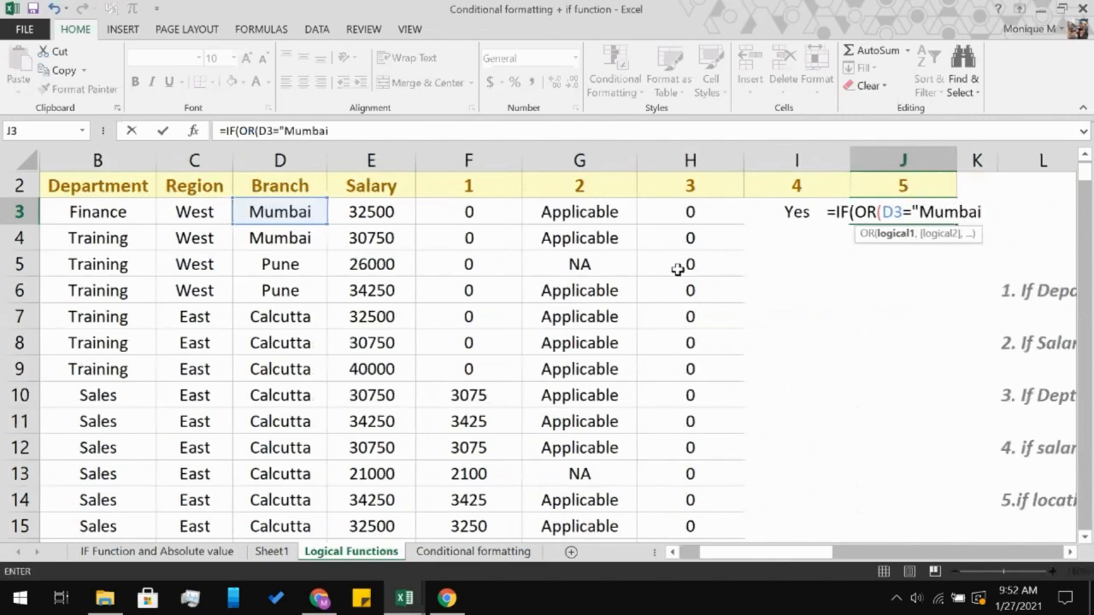
text(",)
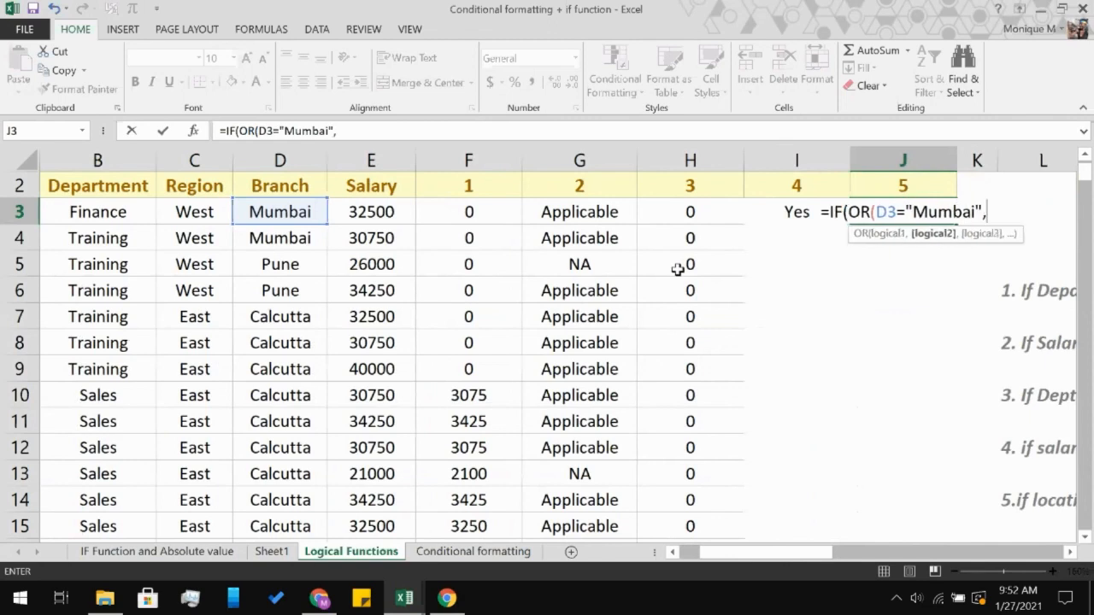
- Add the second OR condition D3="Pune" to the J3 formula, with the city in quotes, and close the OR function
click(314, 205)
text(=Pune)
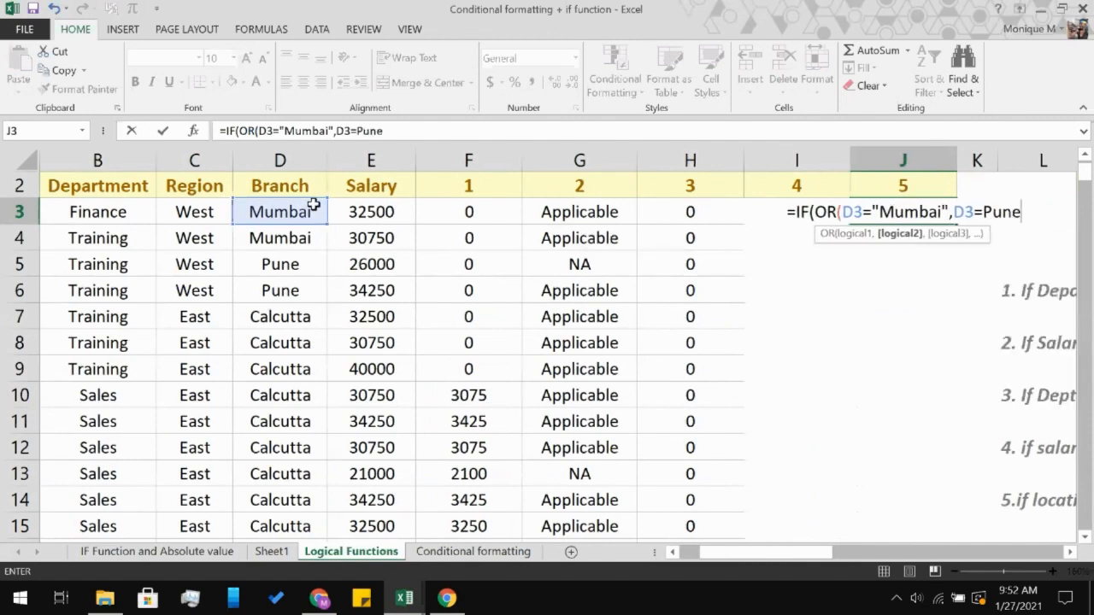
key(BackSpace)
key(BackSpace)
key(BackSpace)
key(BackSpace)
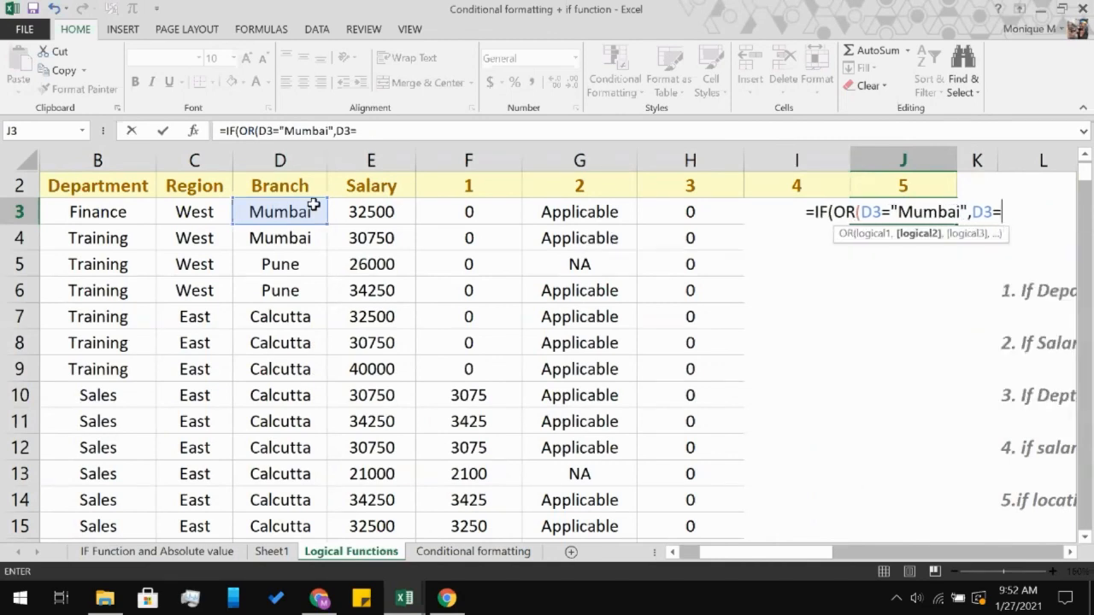
text("Pune")
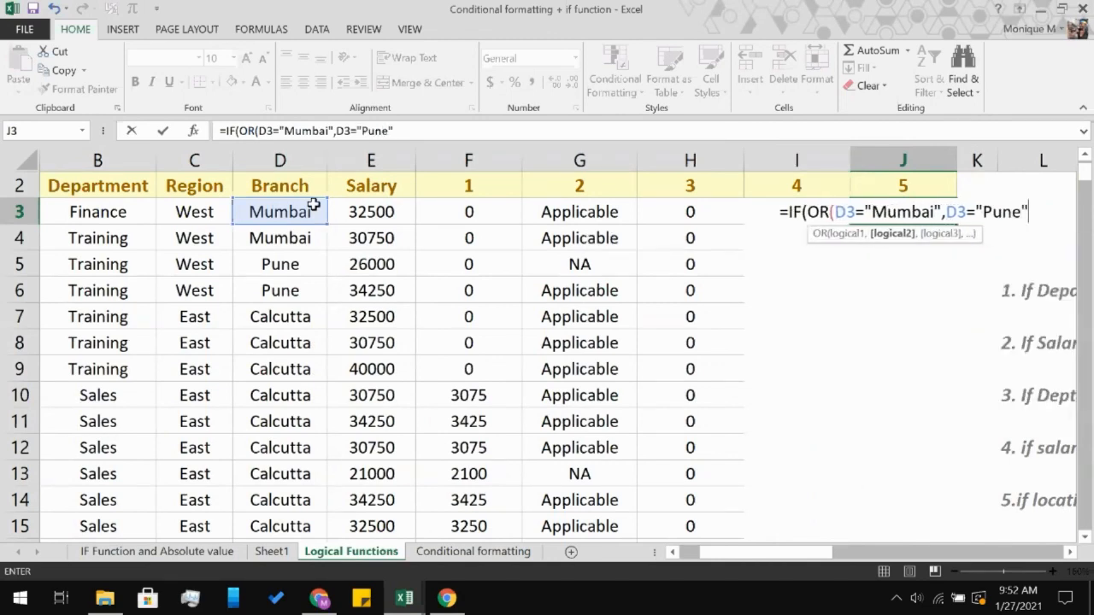
text())
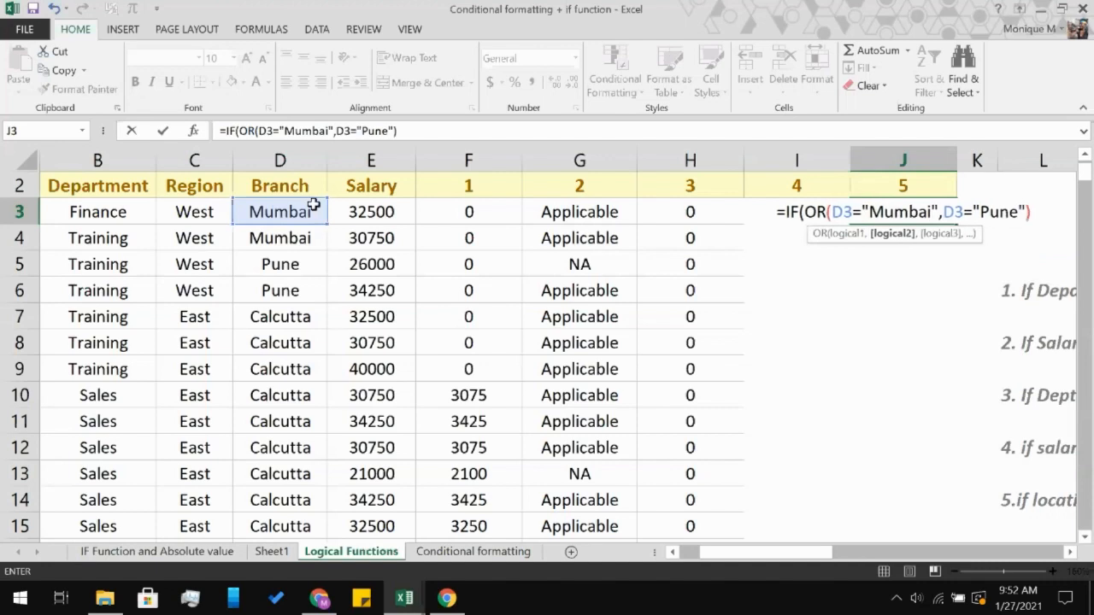
- Add "Applicable" as the value if true in the J3 formula, followed by the separator for the next argument
text(,)
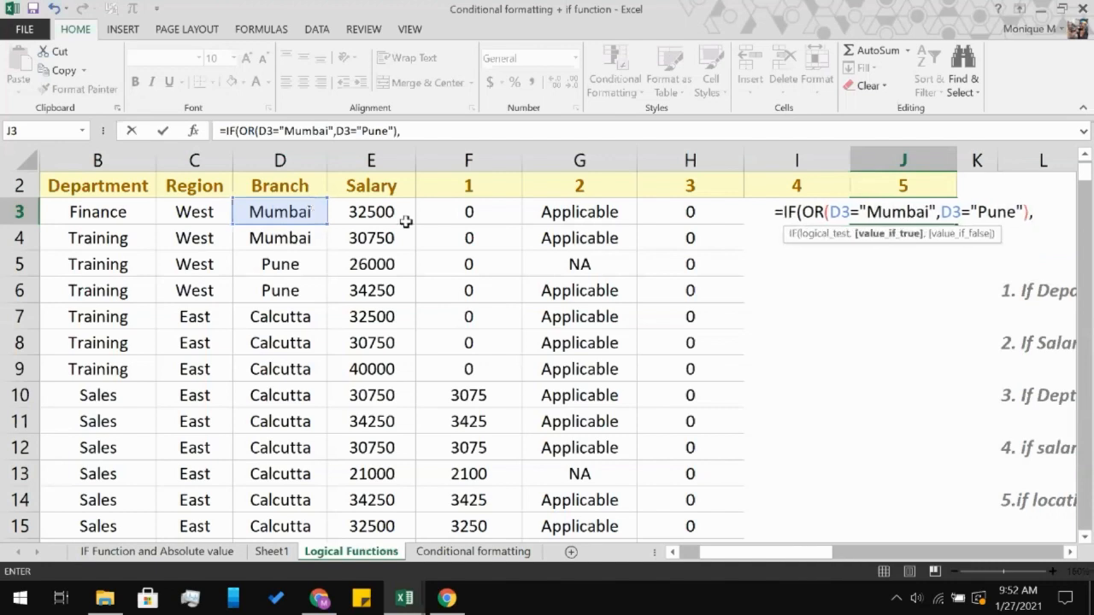
scroll(884, 435, right, 3)
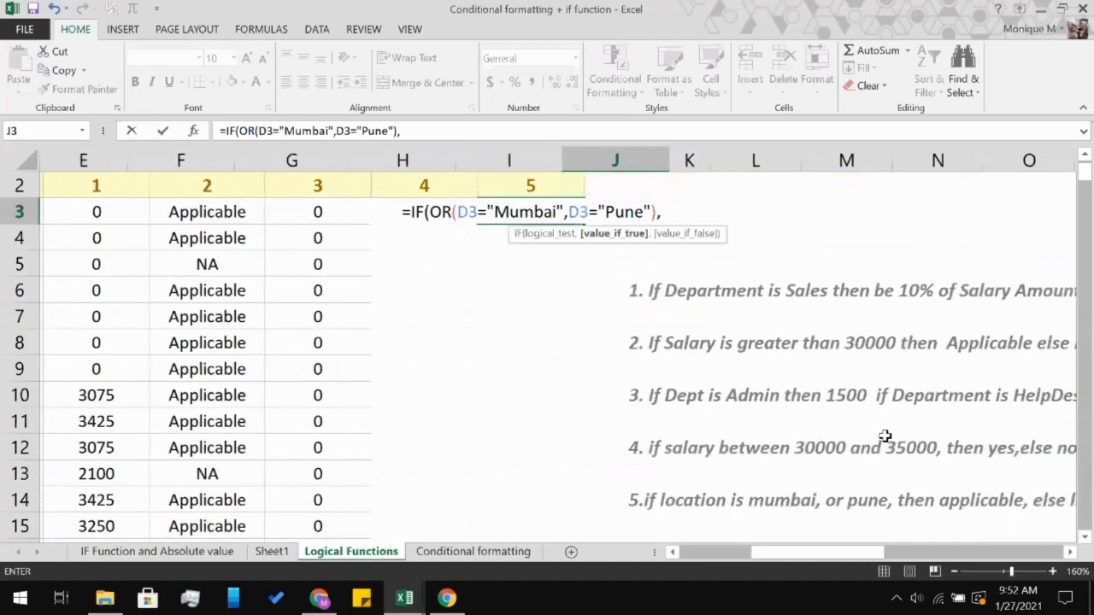
scroll(884, 436, right, 2)
text(")
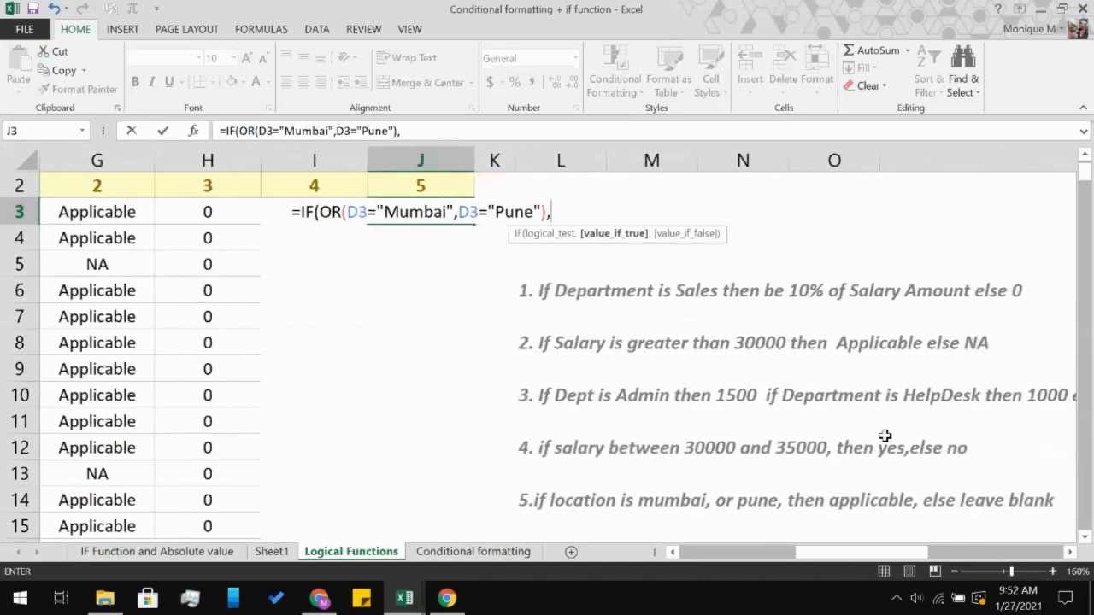
text(App)
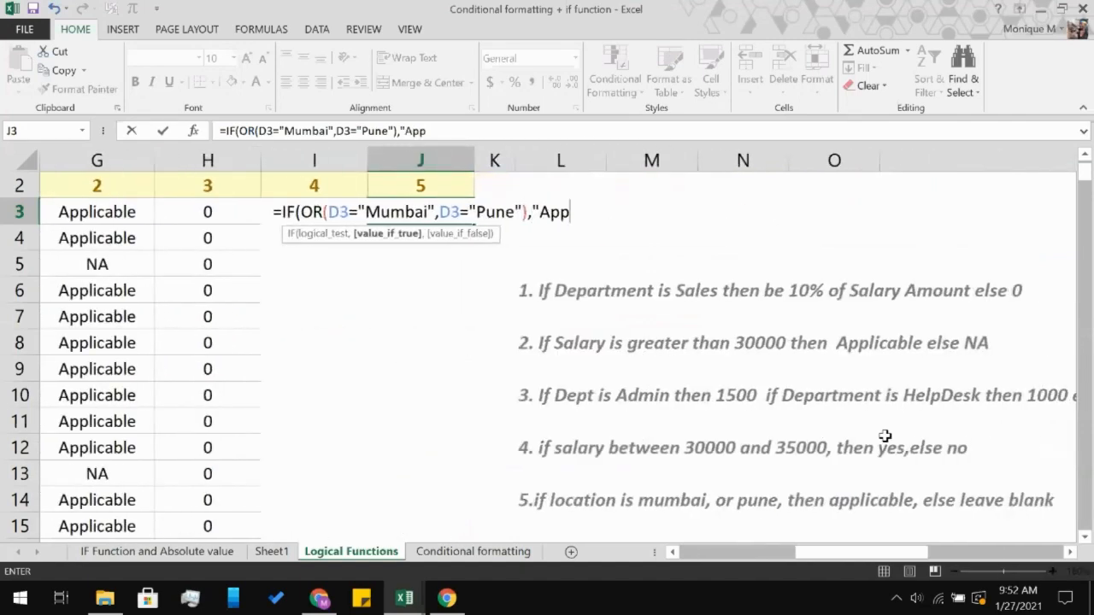
text(licable)
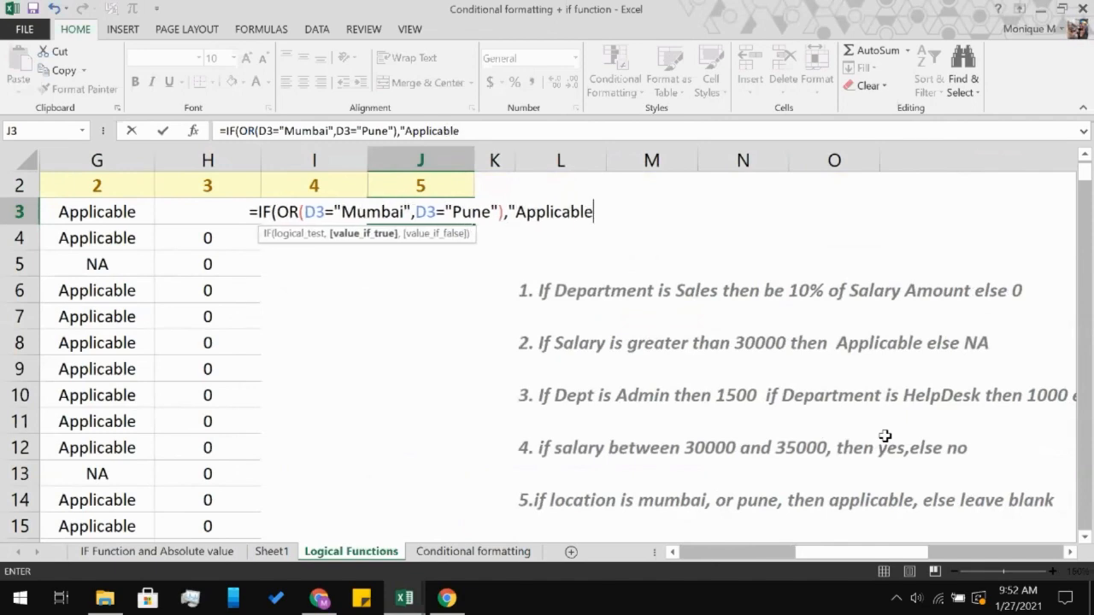
text(",)
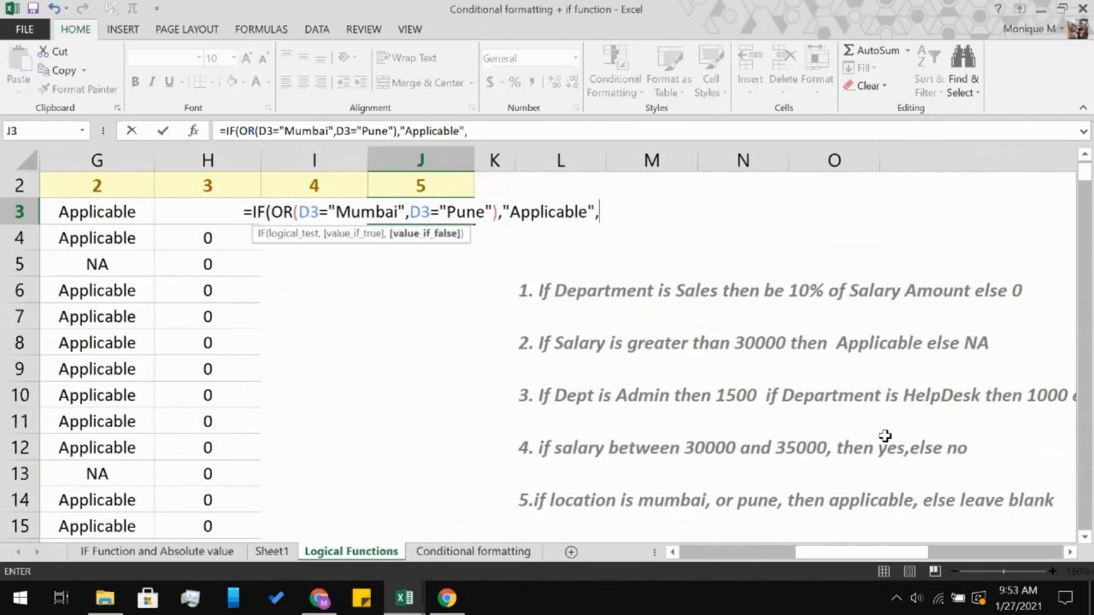
- Leave the value if false empty in the J3 formula, close the IF function and commit it
text(B)
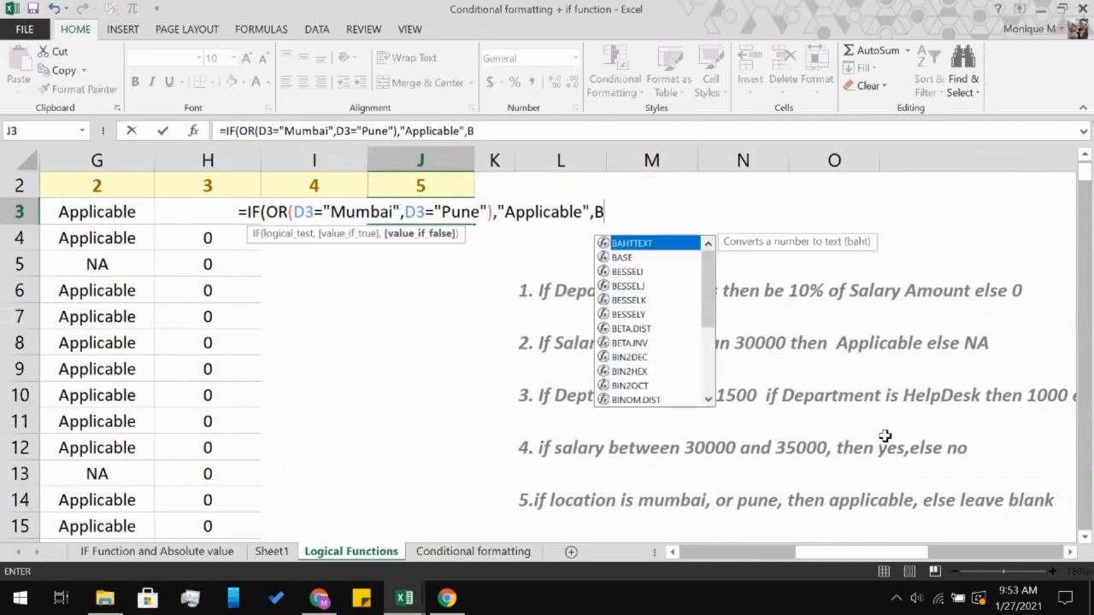
text(L)
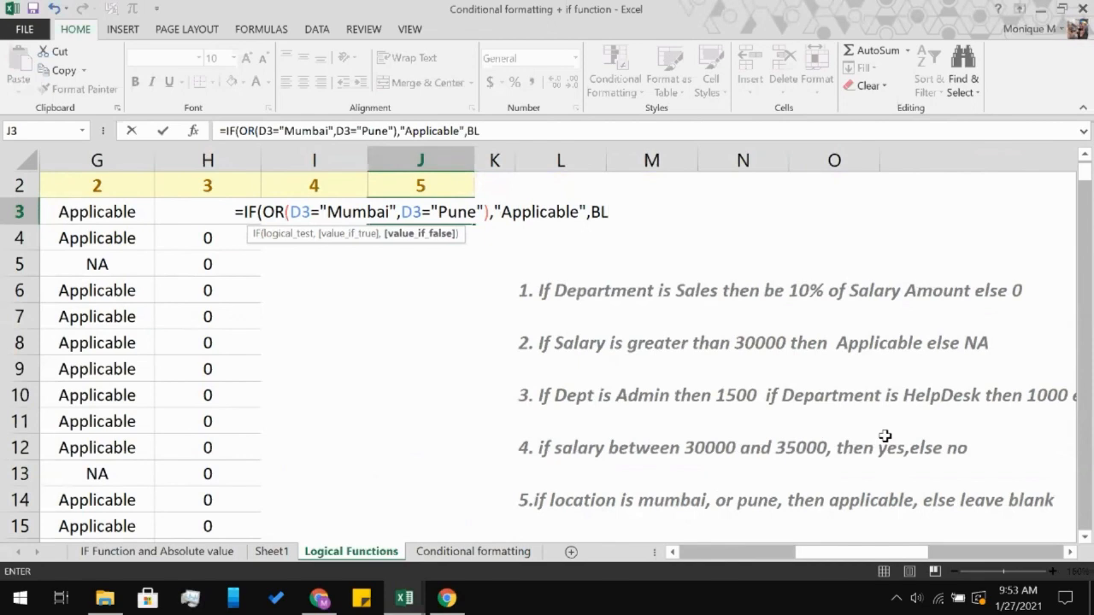
key(BackSpace)
key(BackSpace)
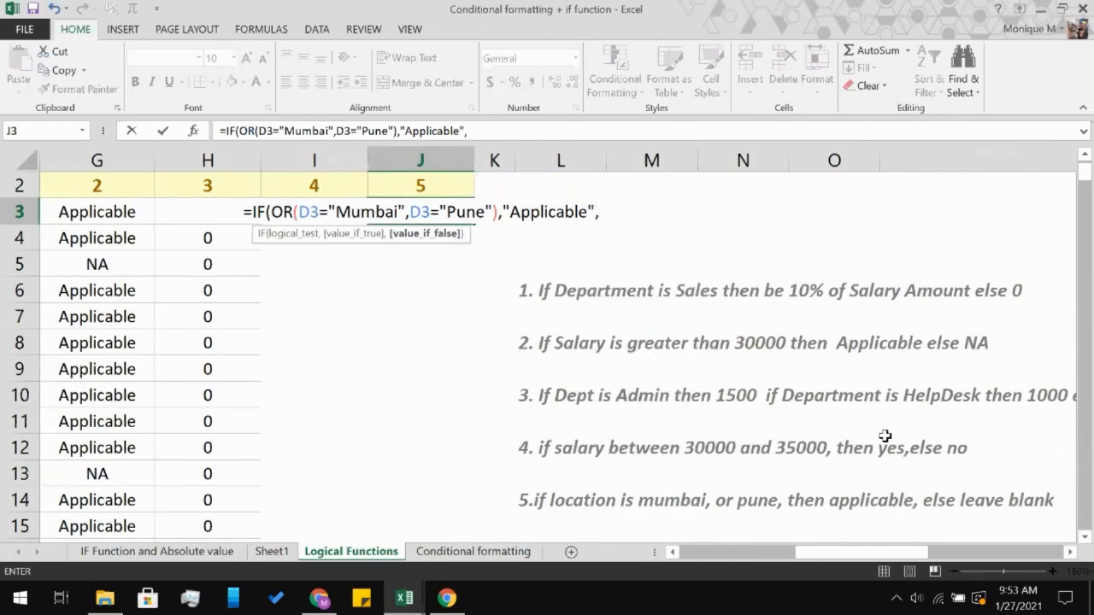
text())
key(Return)
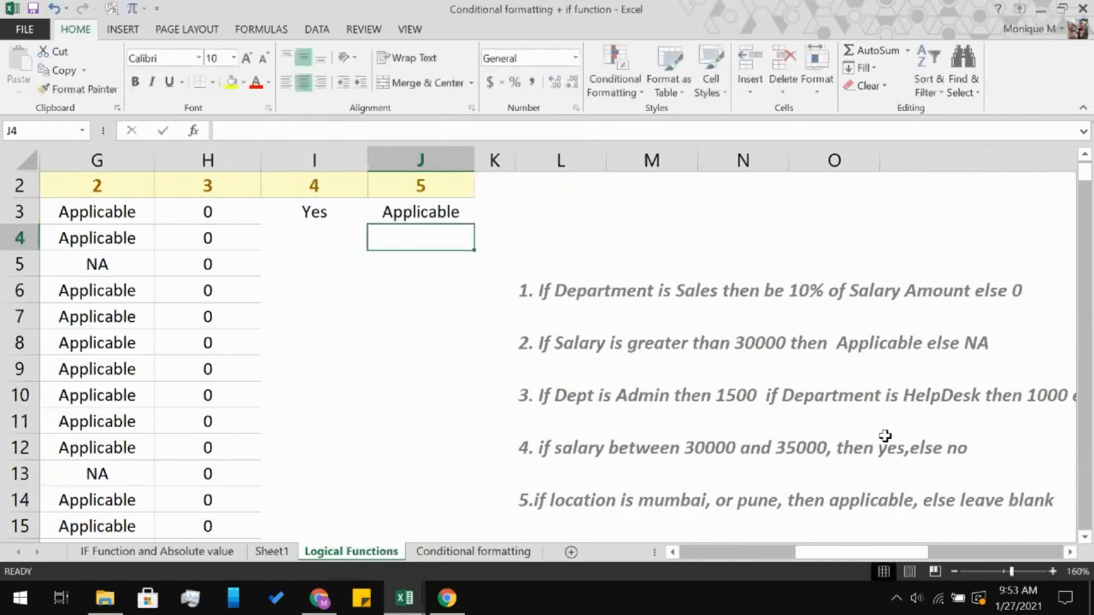
- Fill the exercise 4 formula from I3 down to I261, the last data row
click(195, 208)
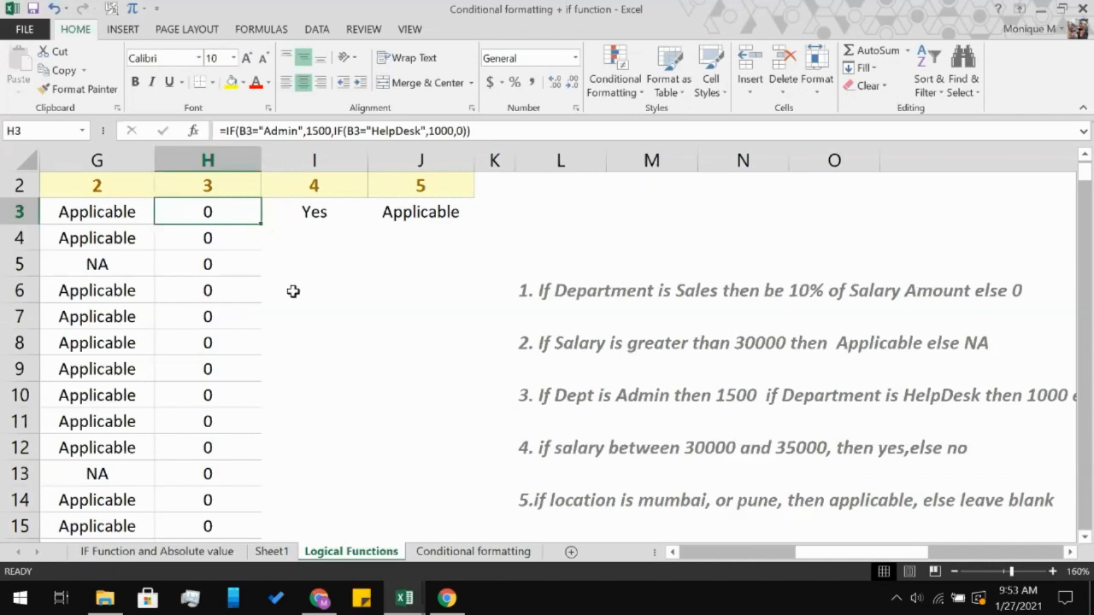
click(415, 219)
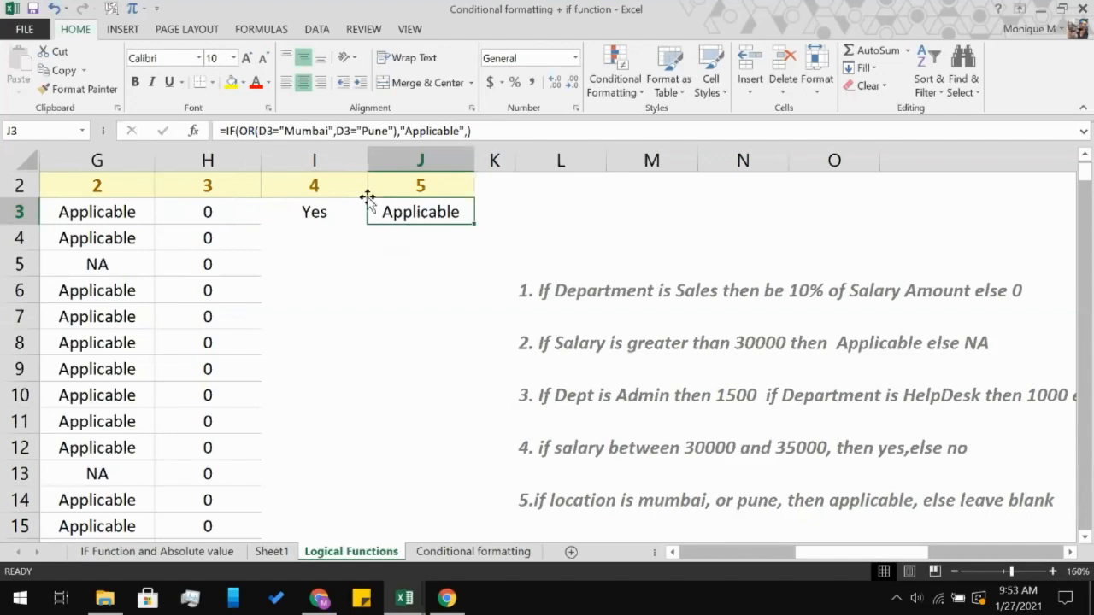
click(332, 205)
scroll(326, 379, down, 10)
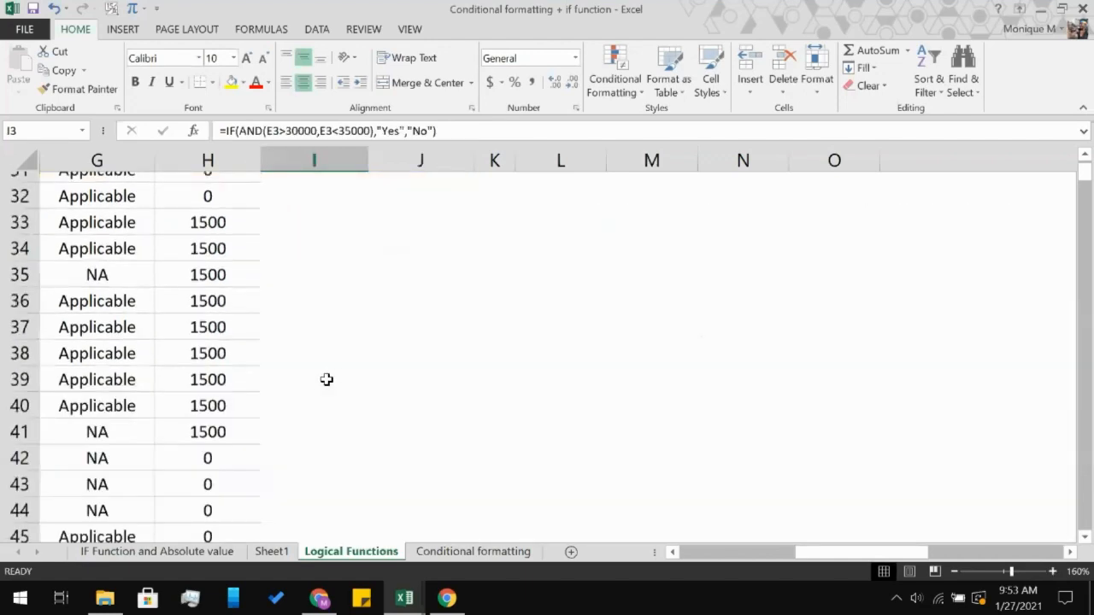
scroll(326, 379, down, 20)
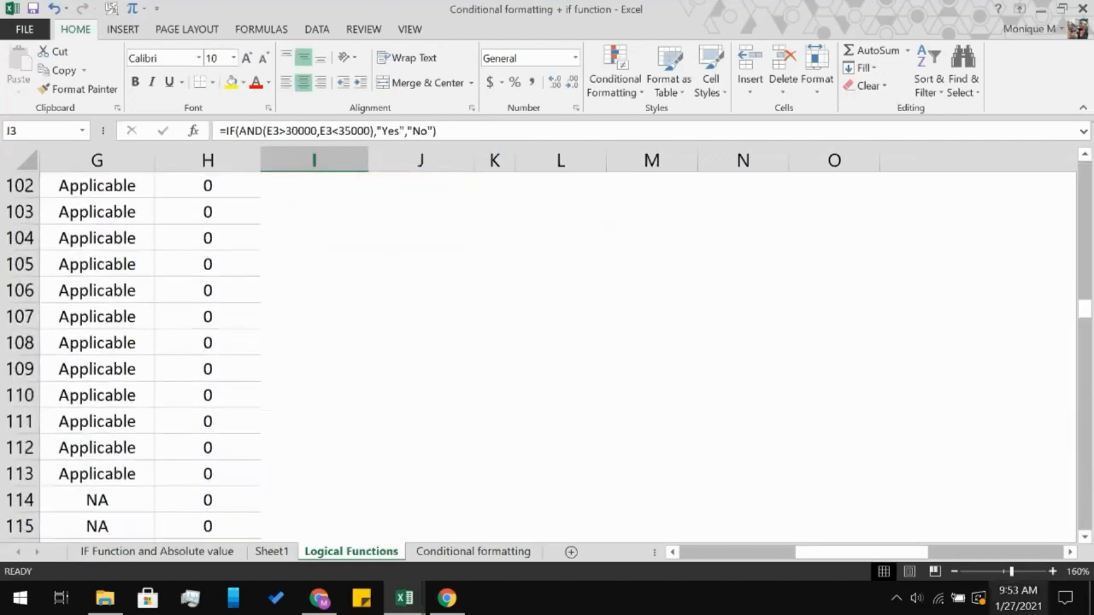
click(953, 572)
click(954, 571)
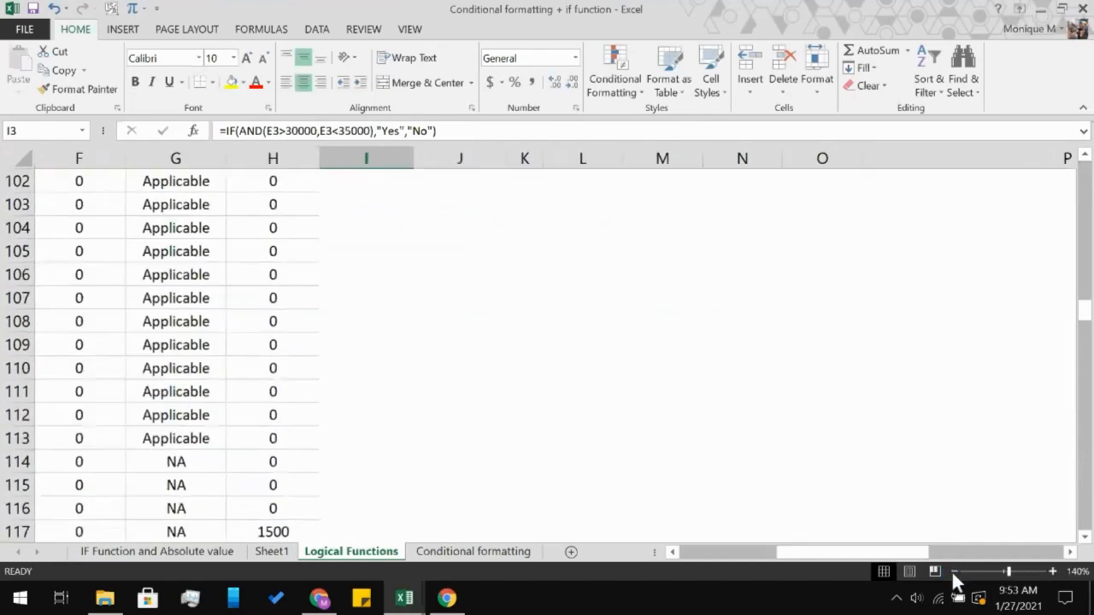
click(953, 572)
click(954, 572)
click(953, 571)
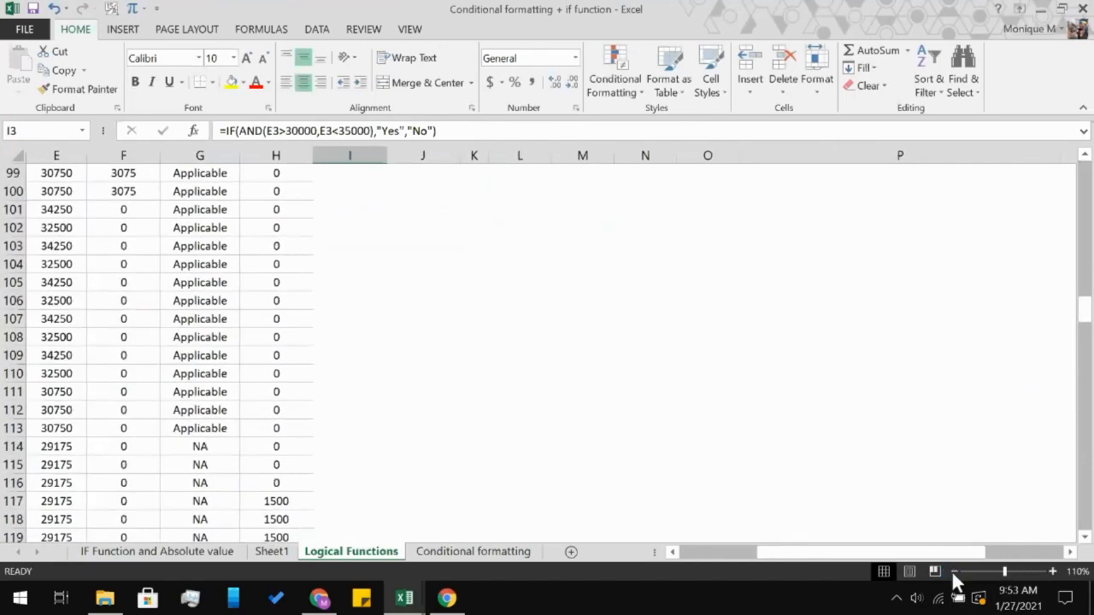
scroll(375, 435, down, 6)
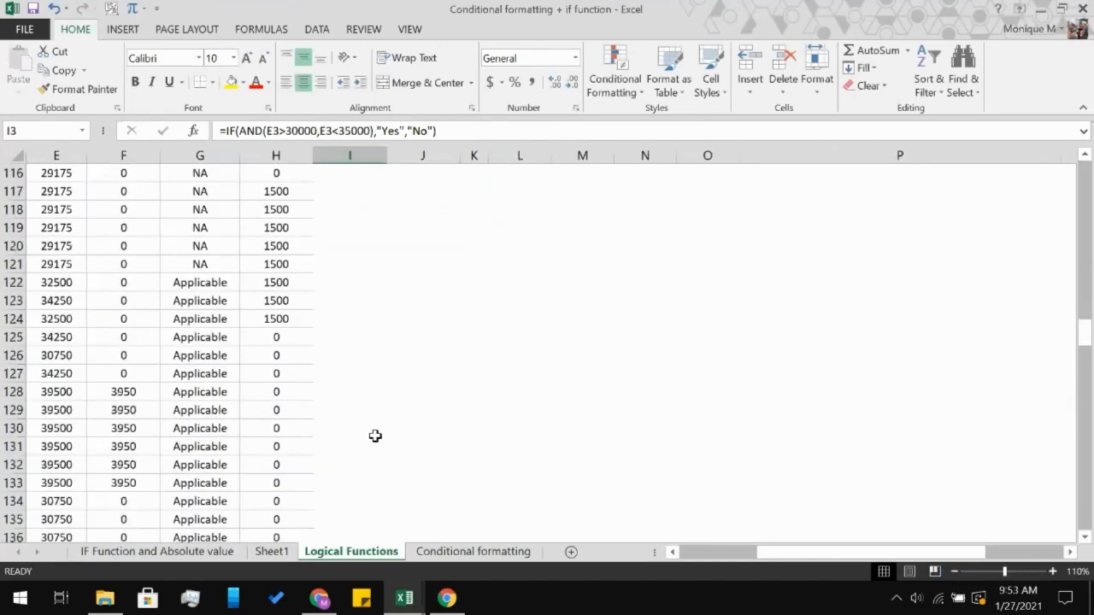
scroll(375, 436, down, 20)
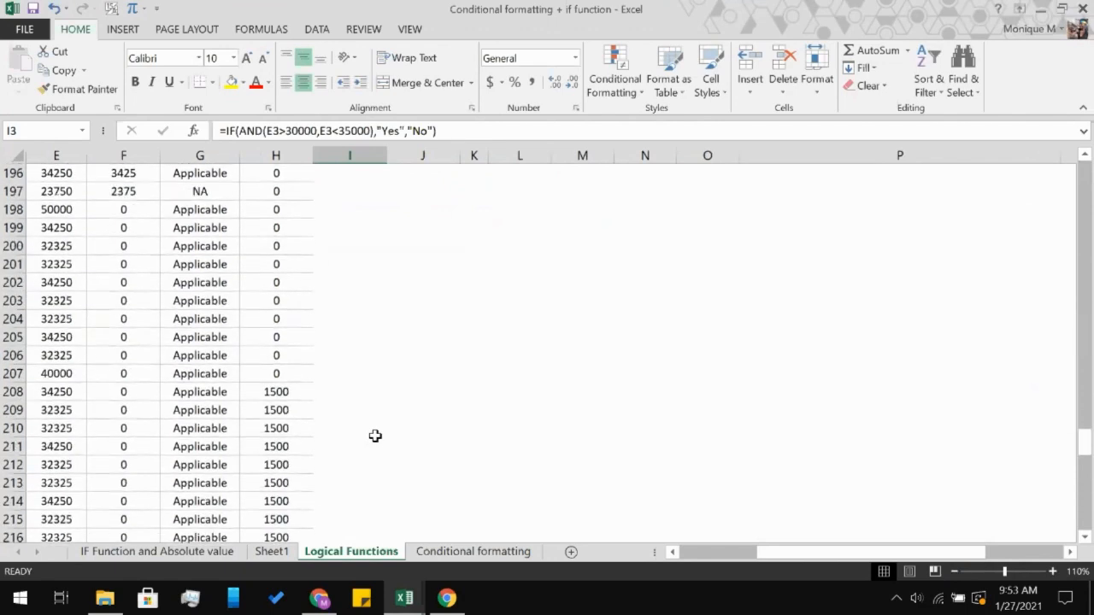
scroll(375, 436, down, 8)
scroll(375, 436, down, 19)
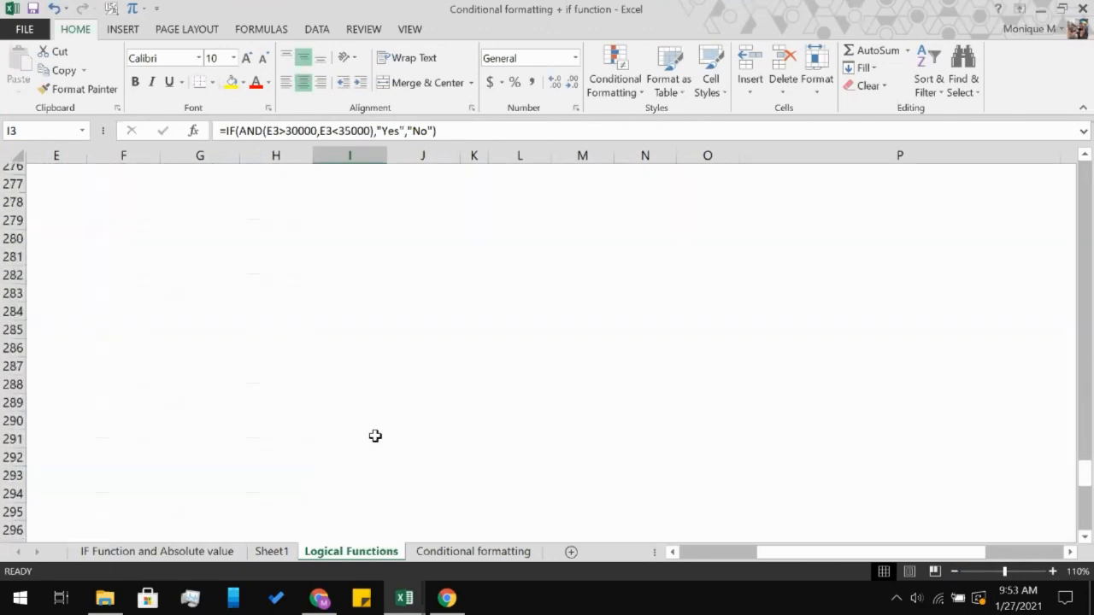
scroll(375, 436, up, 6)
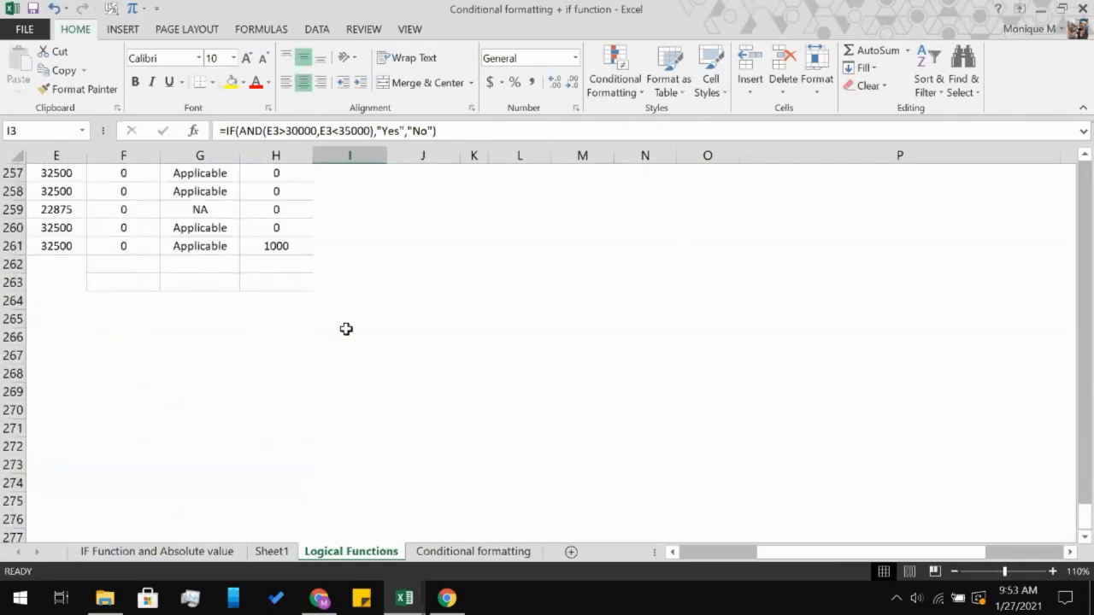
shift+click(321, 247)
key(ctrl+v)
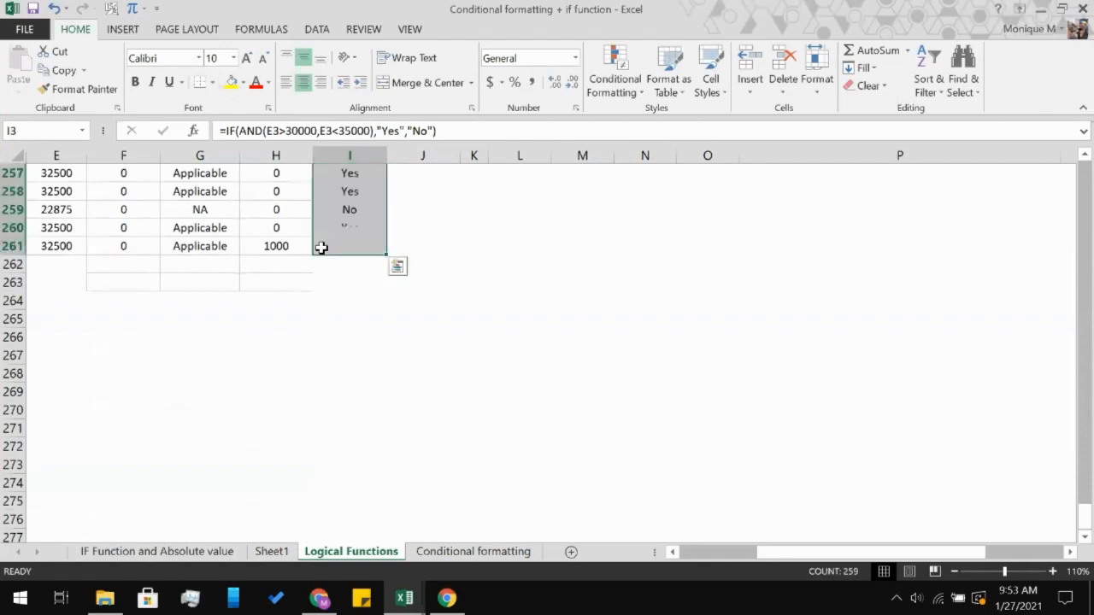
- Fill the exercise 5 formula from J3 down to J261
key(Right)
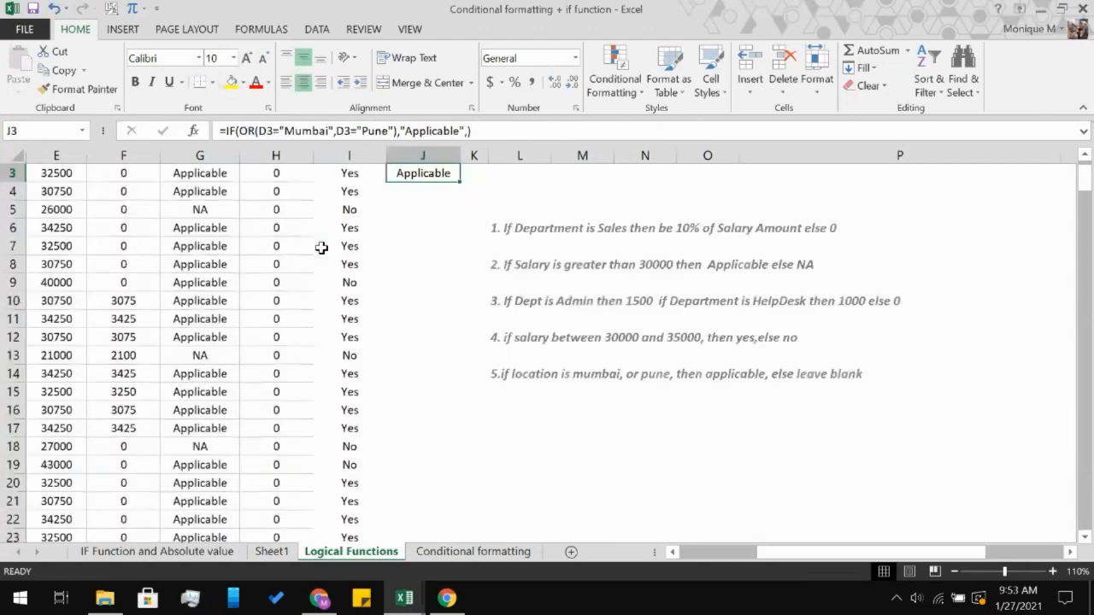
scroll(357, 381, down, 12)
scroll(357, 382, down, 20)
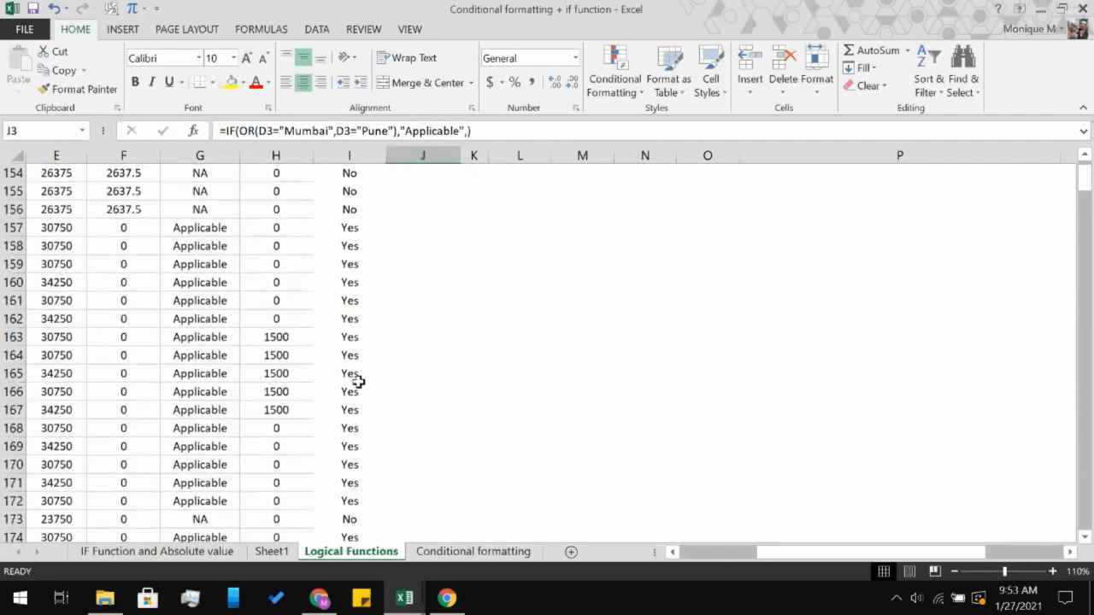
scroll(357, 381, down, 9)
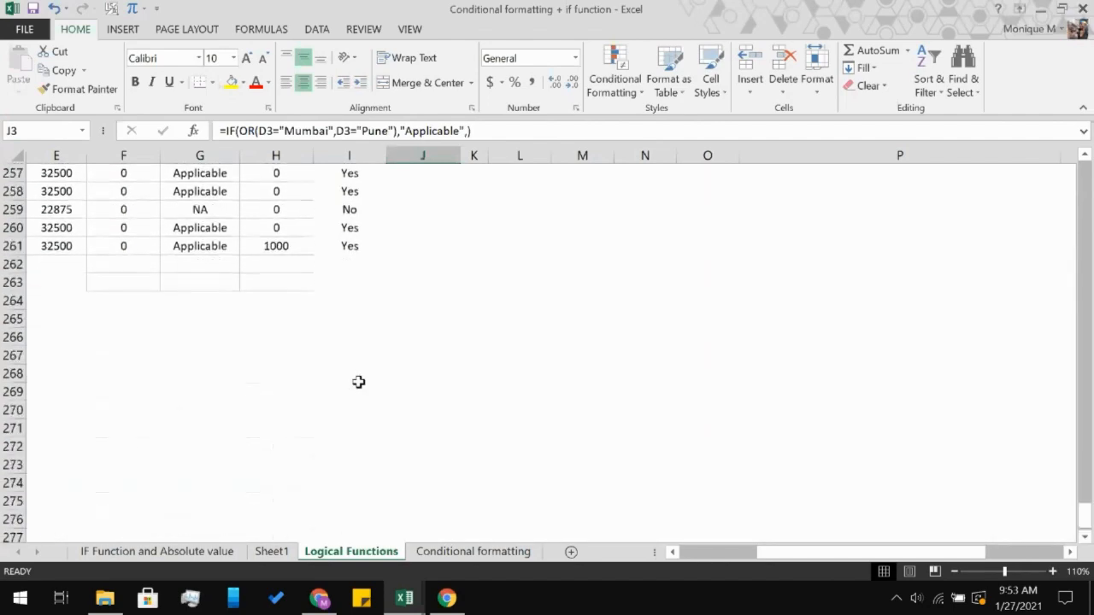
shift+click(401, 243)
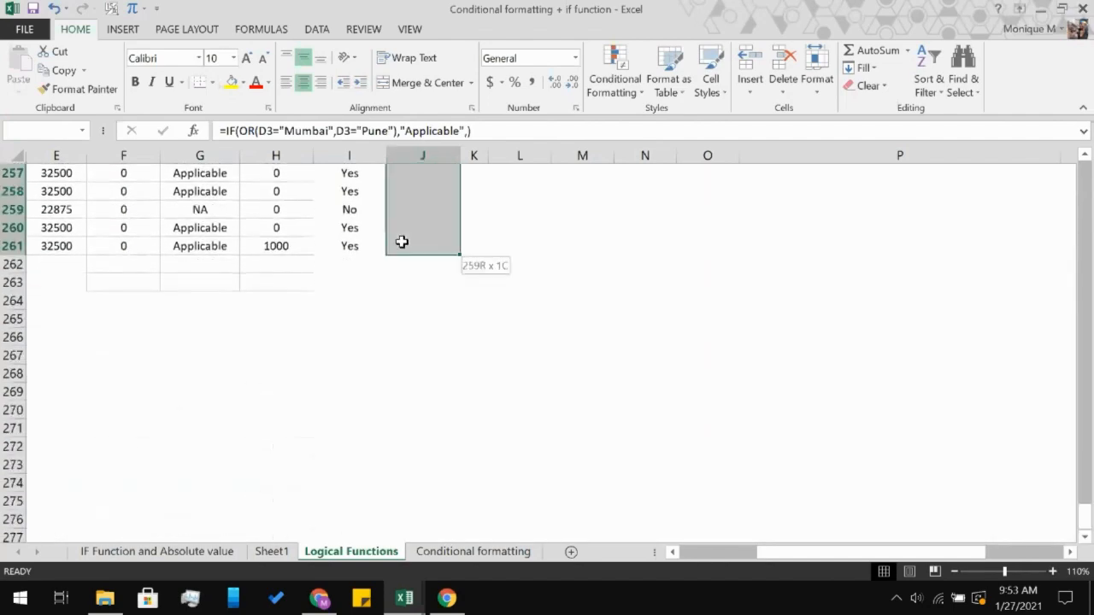
key(ctrl+v)
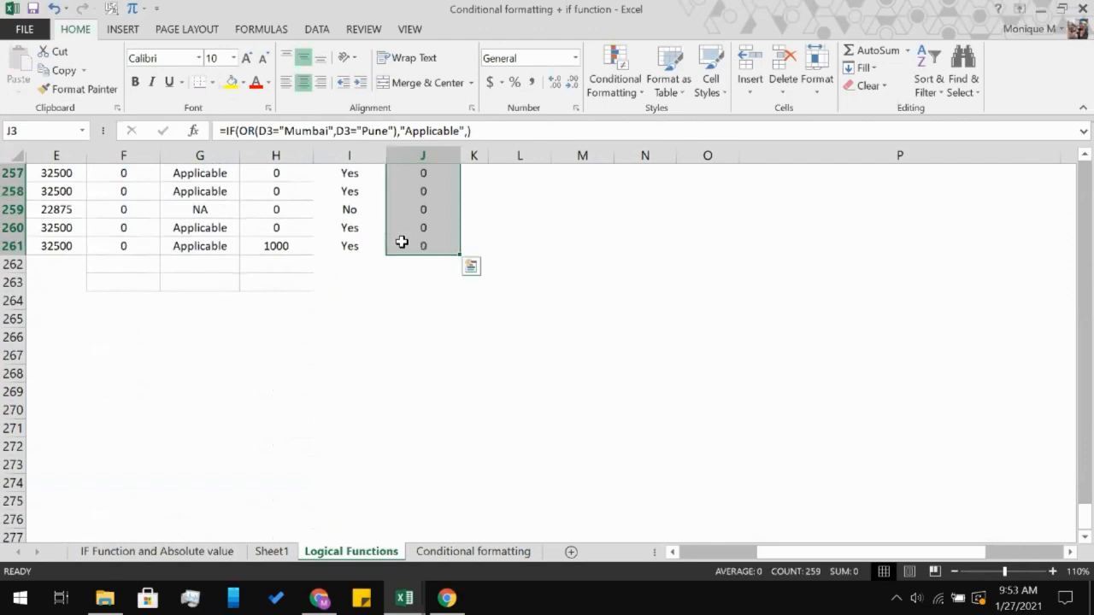
- Edit the J3 formula to use unquoted BLANK as the value if false, and commit it
scroll(401, 242, up, 20)
scroll(400, 241, up, 20)
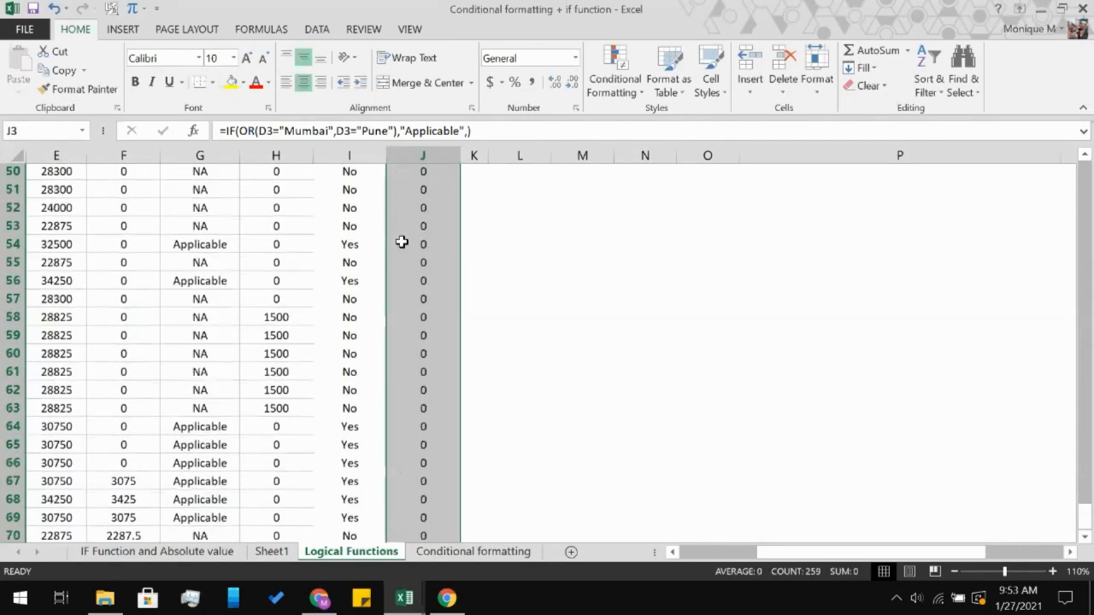
click(464, 131)
text(,)
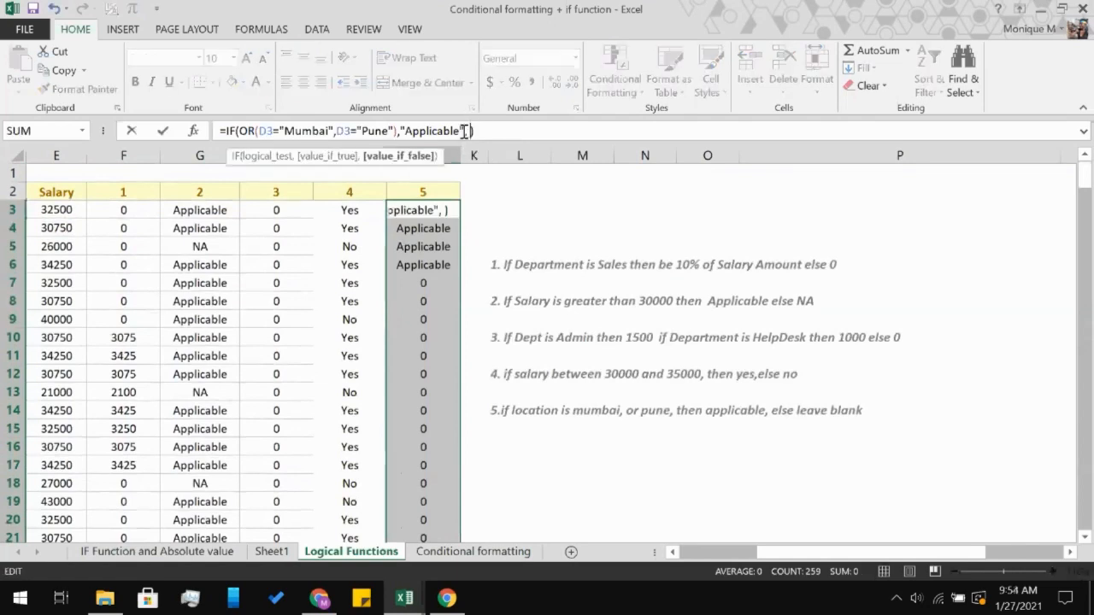
key(BackSpace)
text(B)
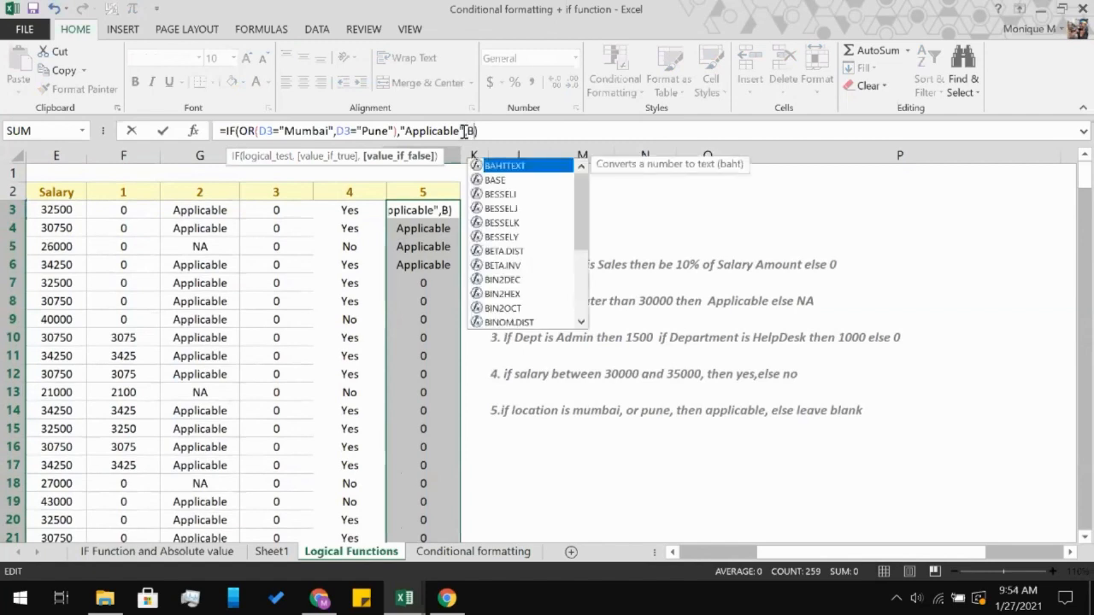
text(LA)
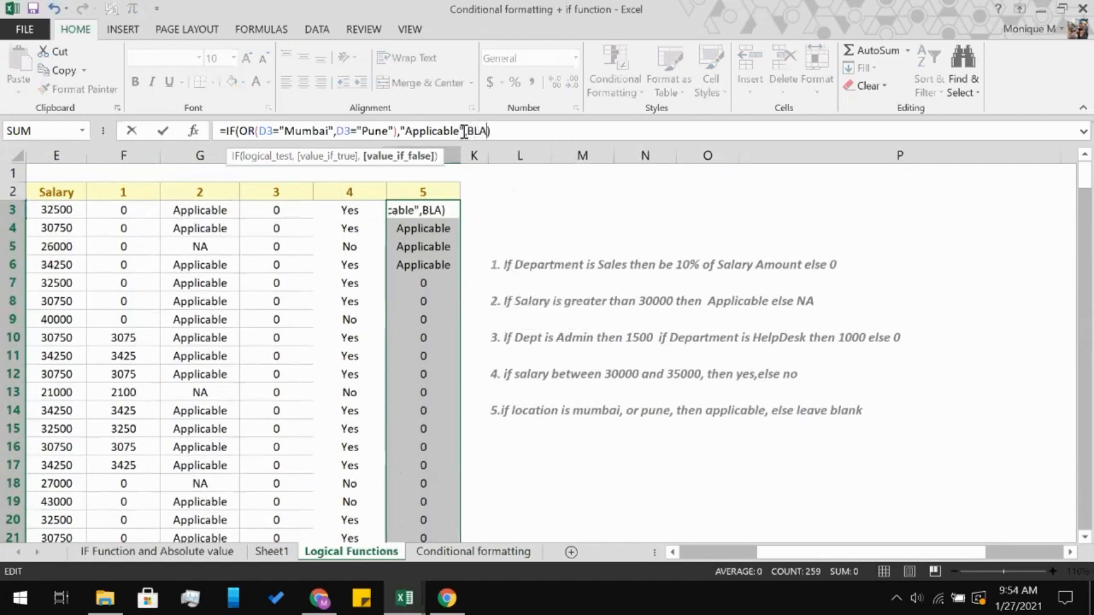
text(NK)
key(BackSpace)
key(BackSpace)
key(BackSpace)
key(BackSpace)
key(BackSpace)
key(Return)
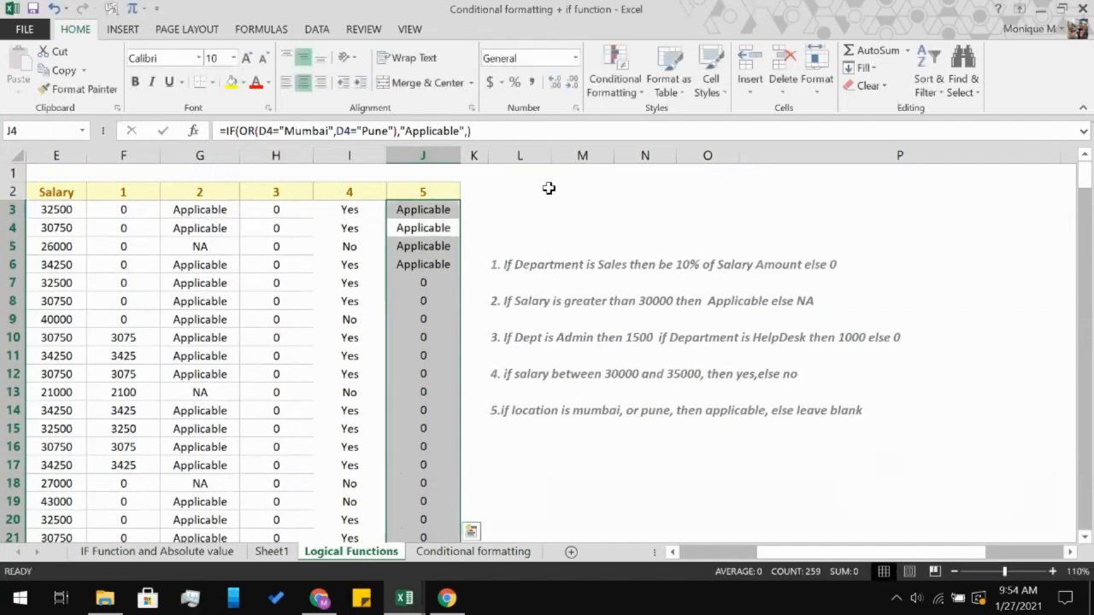
- Fill the revised exercise 5 formula with the BLANK argument from J3 down to J261
click(444, 210)
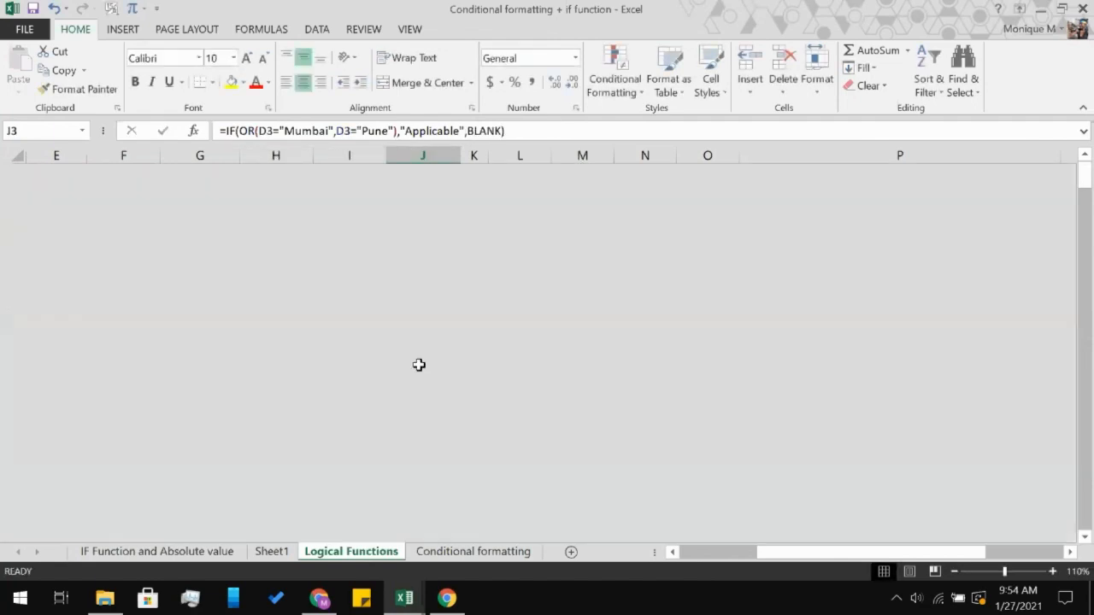
scroll(418, 365, down, 20)
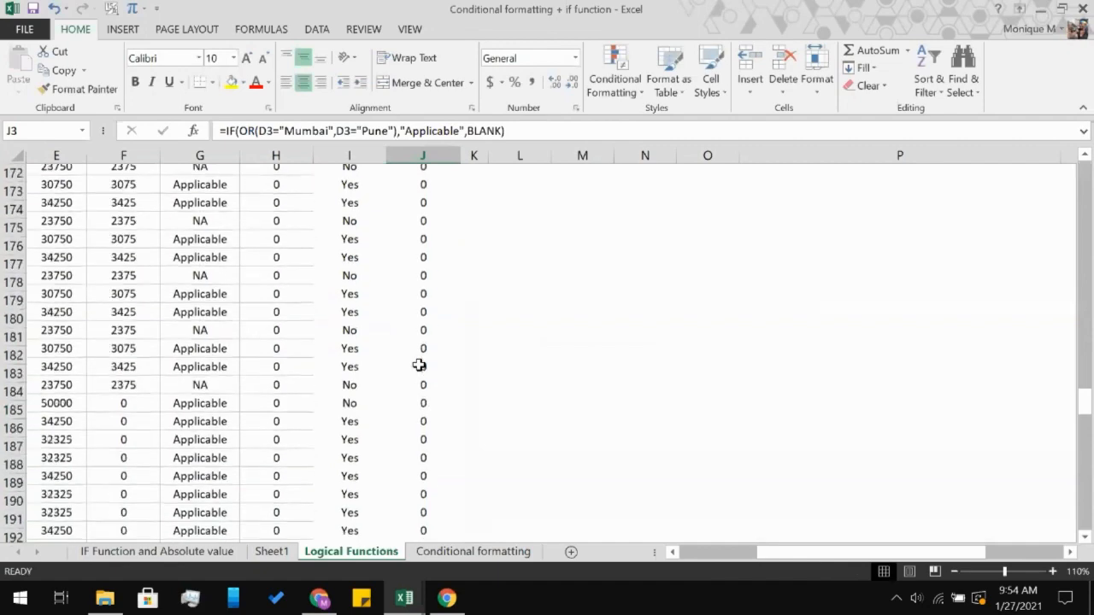
scroll(419, 365, up, 5)
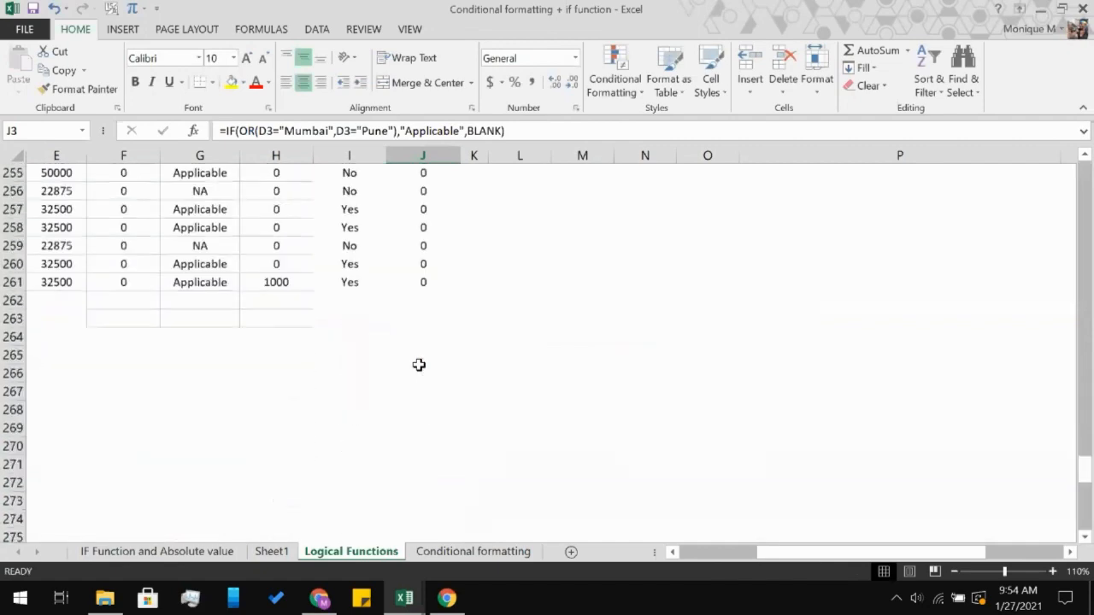
shift+click(419, 281)
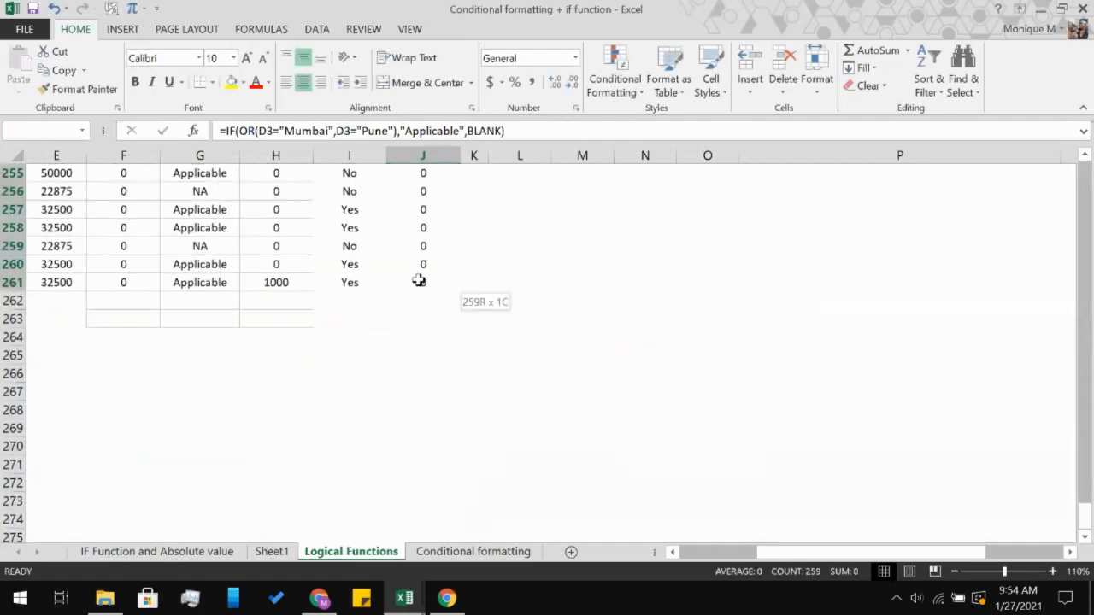
key(ctrl+d)
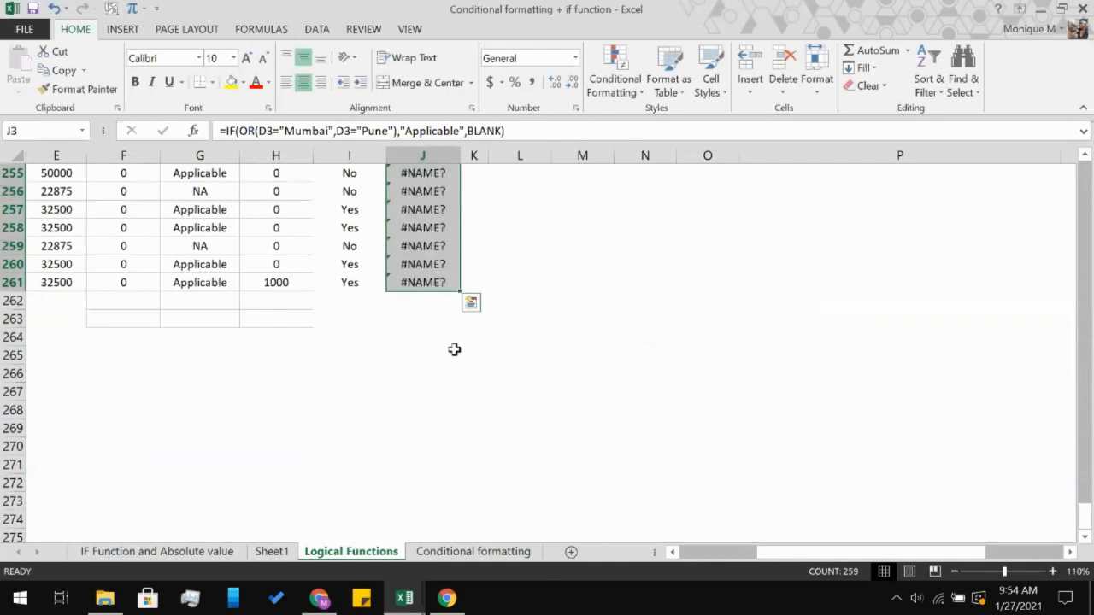
- Try to replace BLANK with ;;; as the value if false in the J260 formula, and abandon the edit
click(471, 244)
click(421, 262)
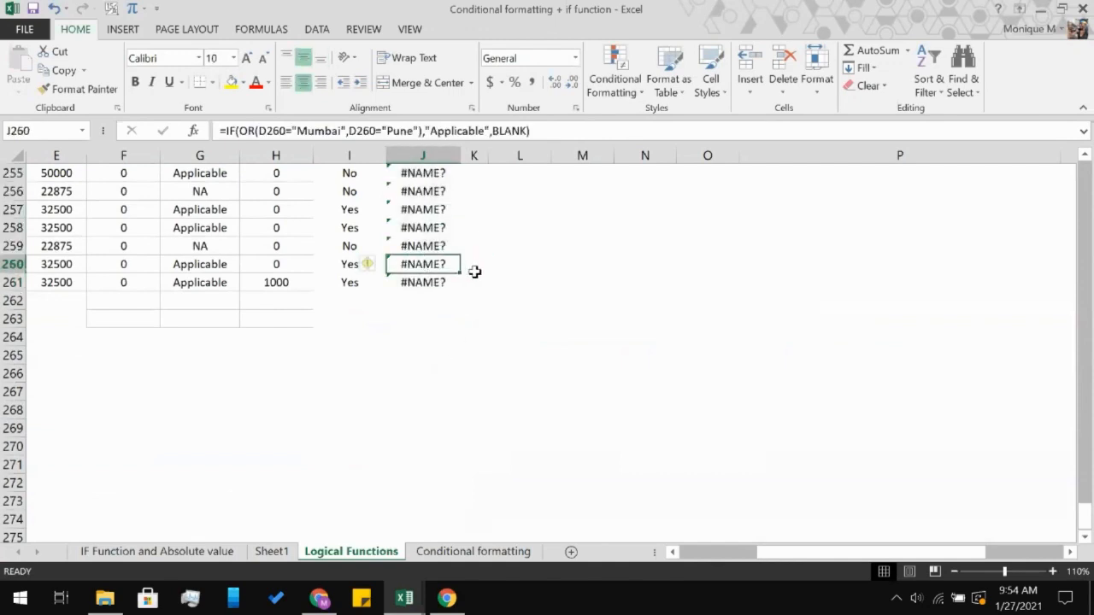
scroll(474, 272, up, 20)
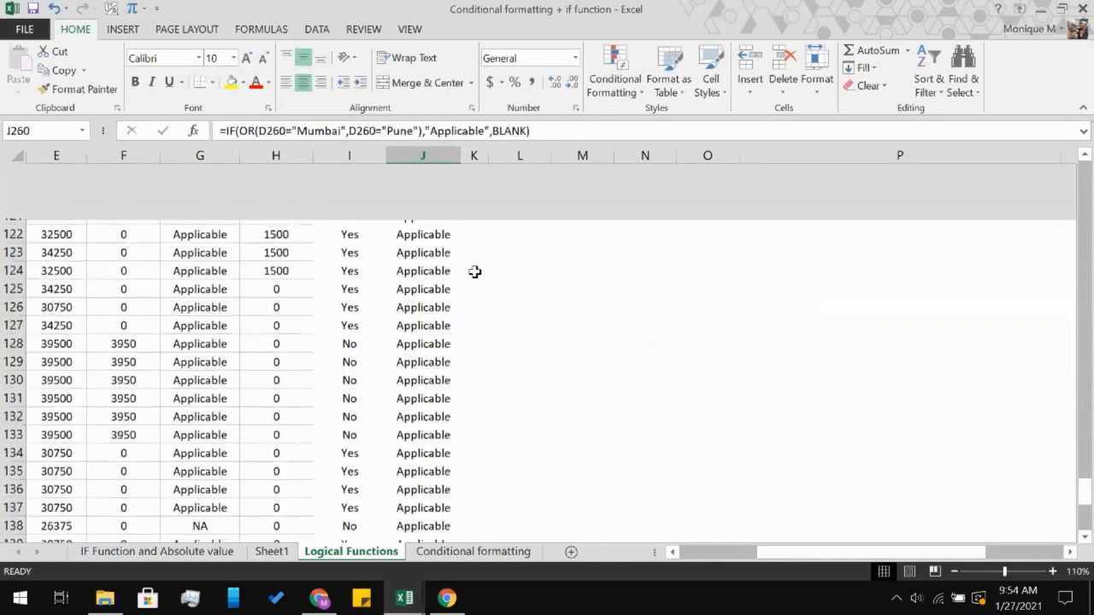
click(529, 131)
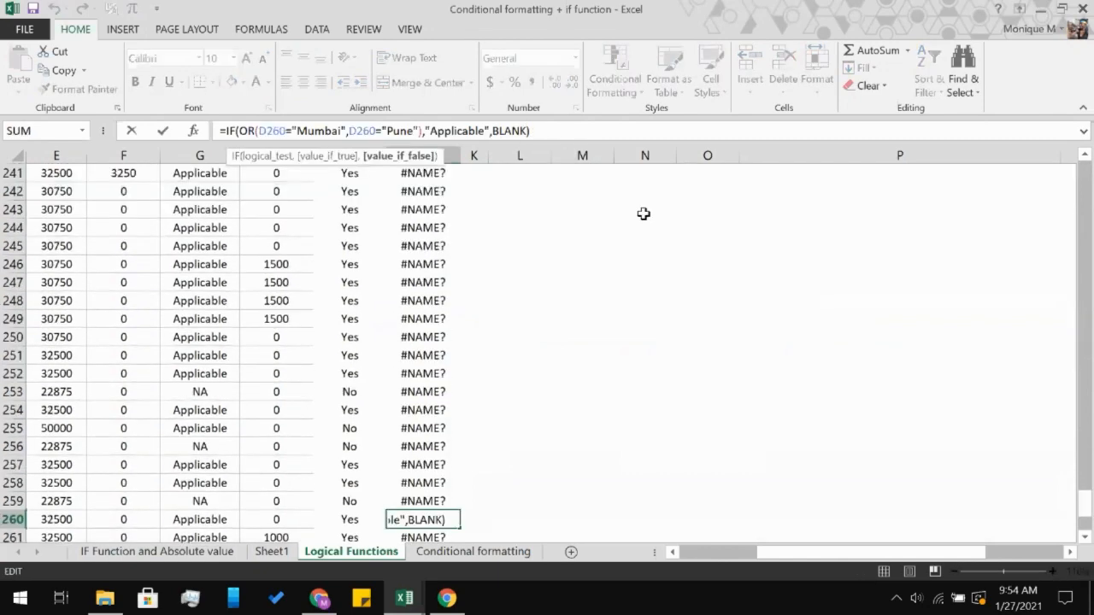
key(BackSpace)
key(BackSpace)
key(BackSpace)
key(BackSpace)
key(BackSpace)
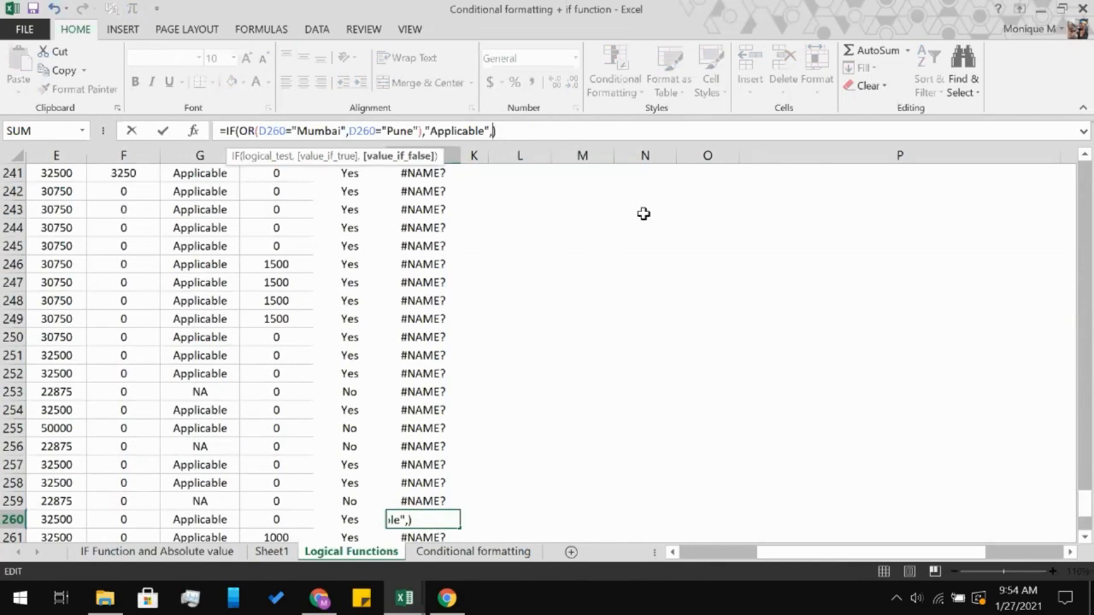
text(;;;)
key(Return)
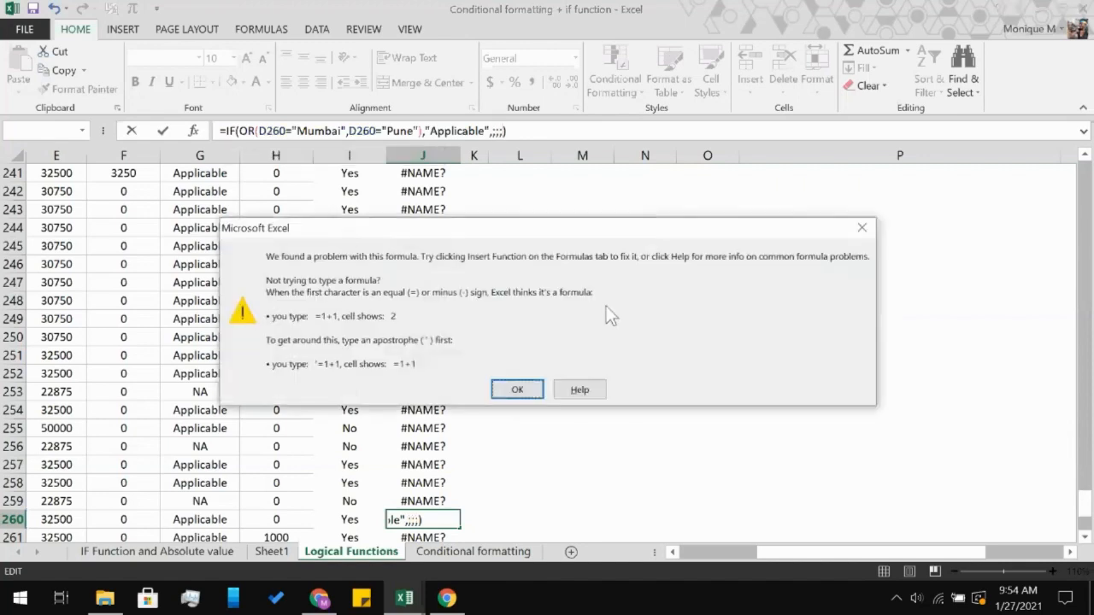
click(861, 227)
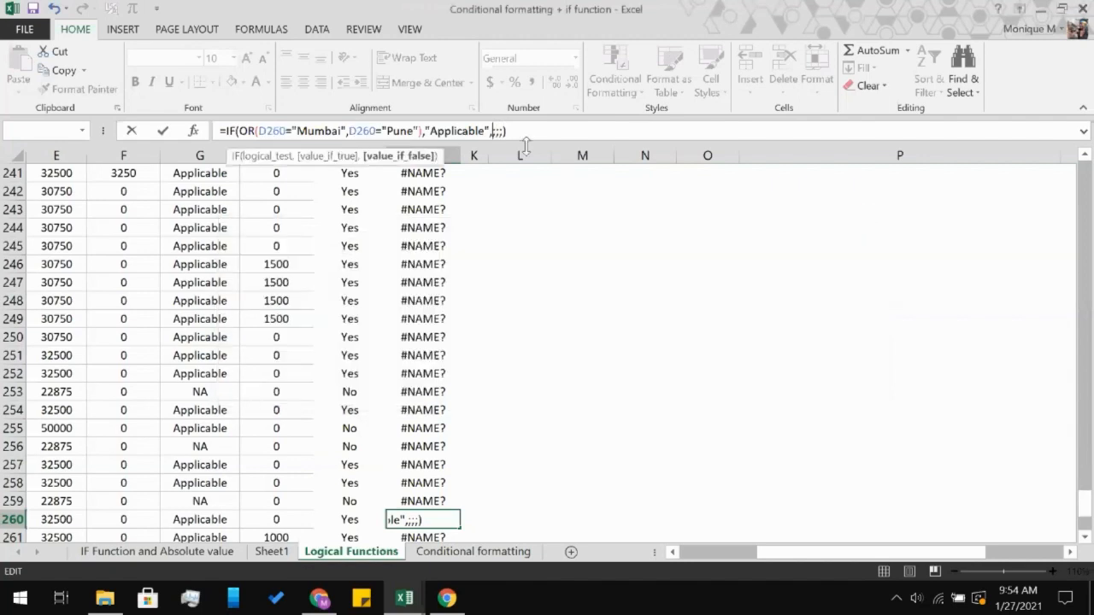
key(Right)
key(Right)
key(Right)
scroll(493, 365, up, 3)
scroll(447, 261, up, 20)
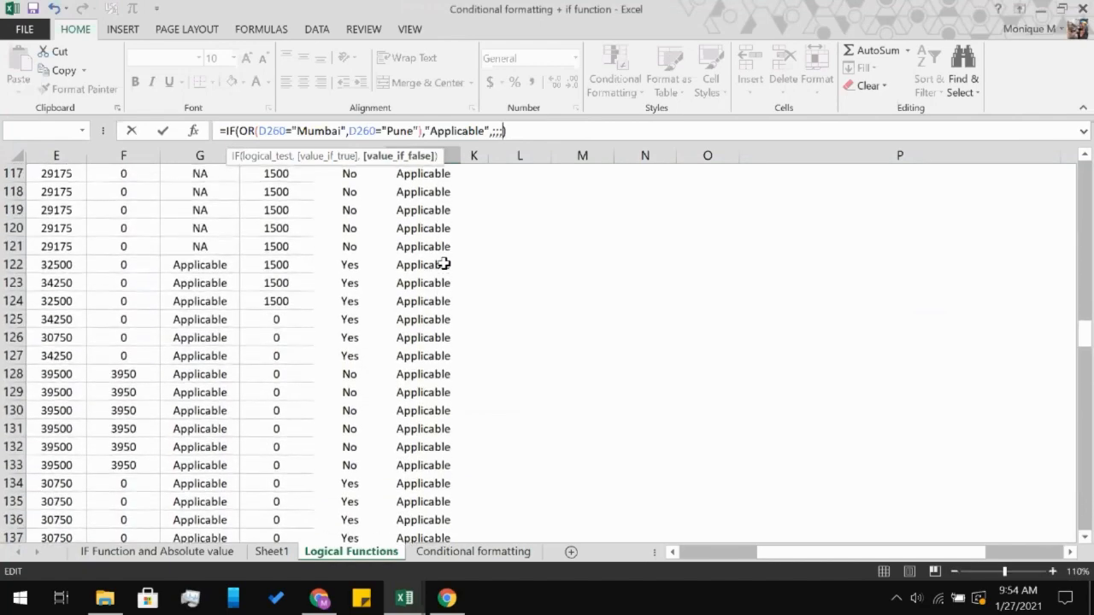
key(Escape)
- Replace BLANK with semicolons as the value if false in the J3 formula and try to commit it
scroll(444, 264, up, 20)
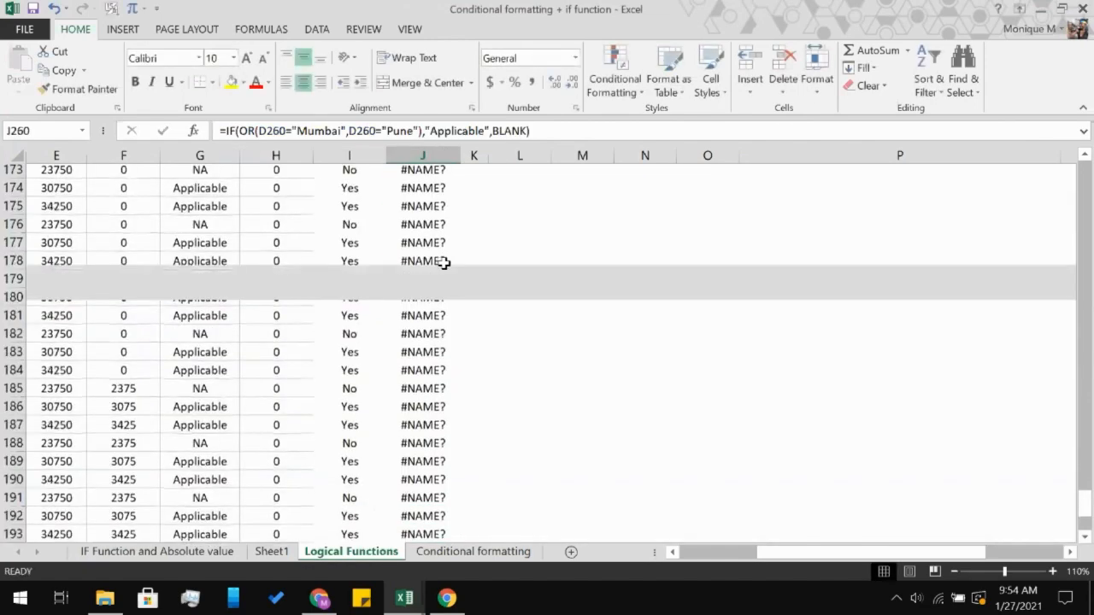
scroll(419, 273, up, 20)
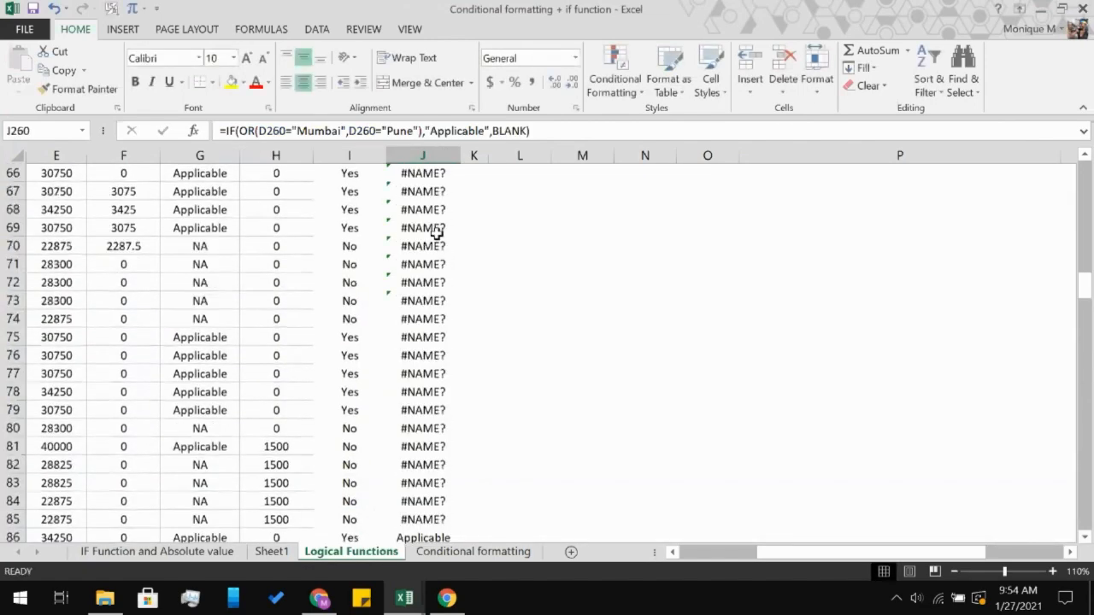
click(433, 210)
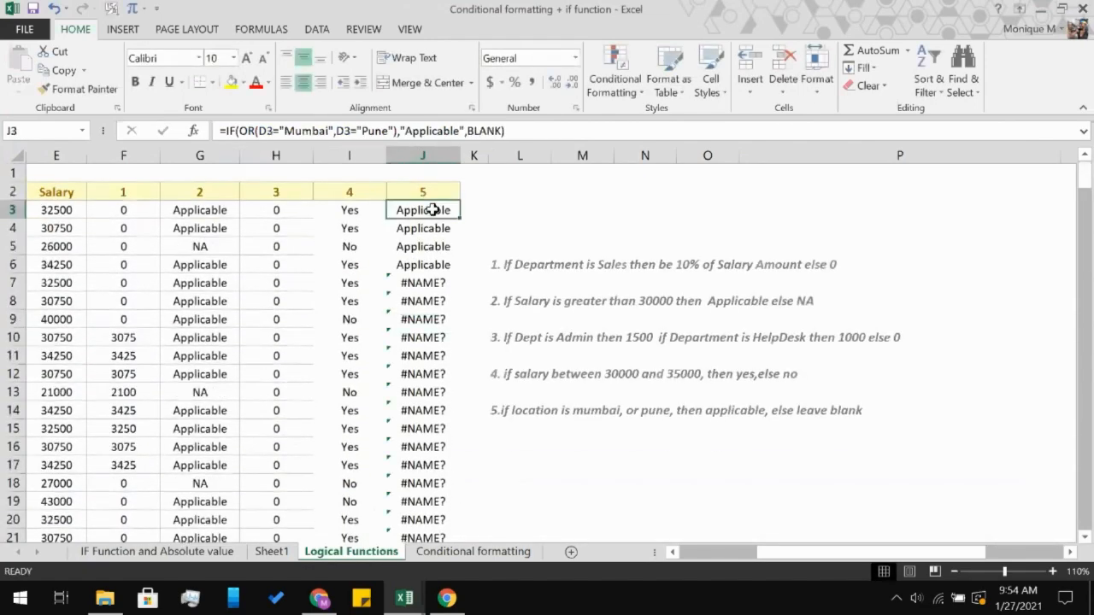
click(501, 131)
key(BackSpace)
key(BackSpace)
key(BackSpace)
key(BackSpace)
key(BackSpace)
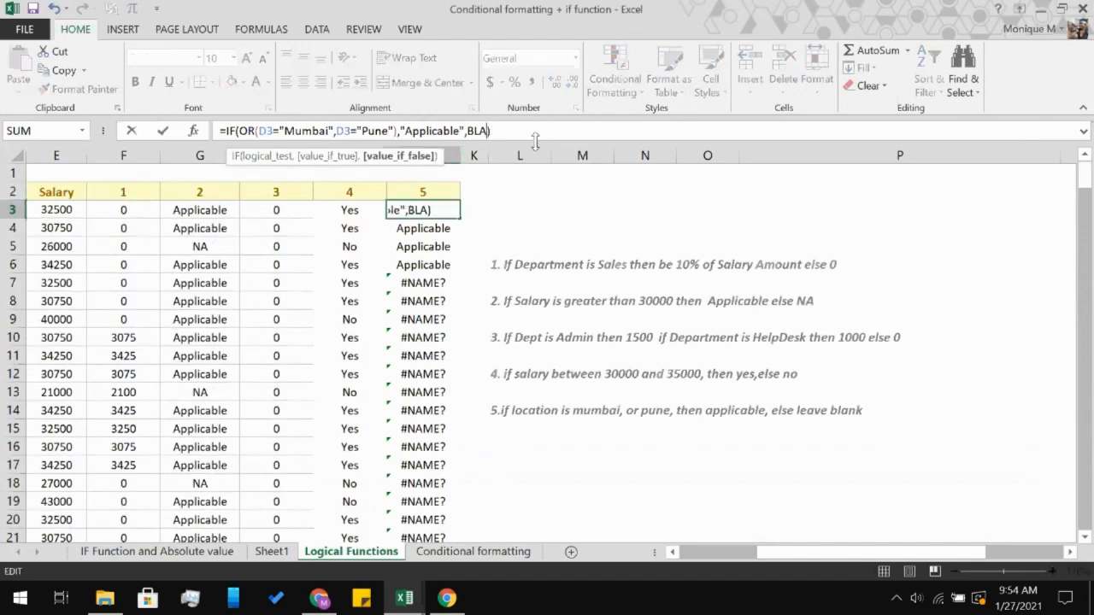
text(",;;;)
key(Return)
key(Return)
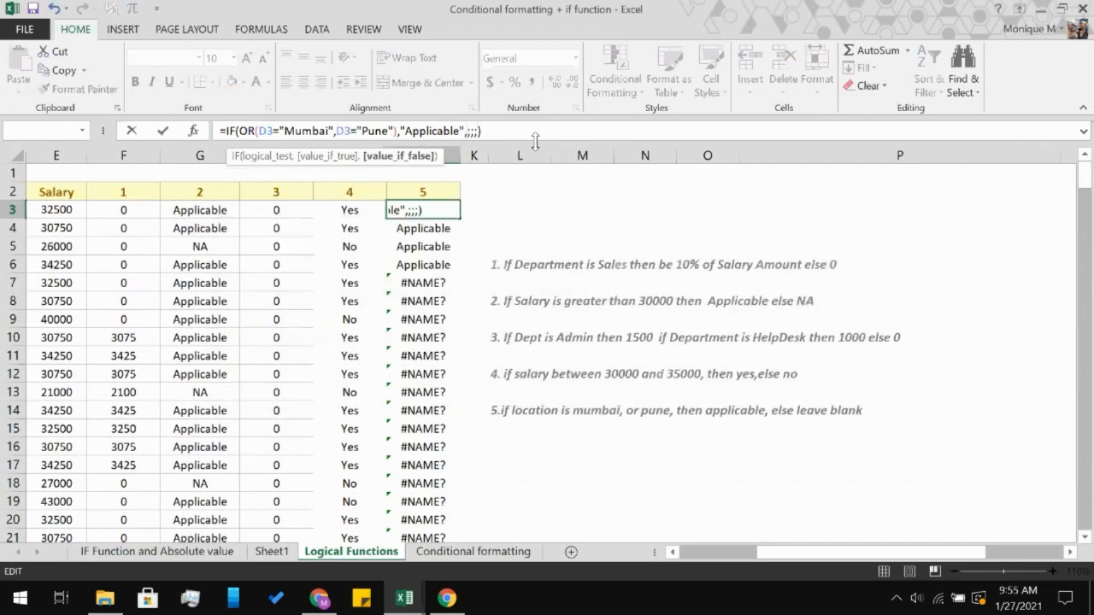
key(BackSpace)
key(Return)
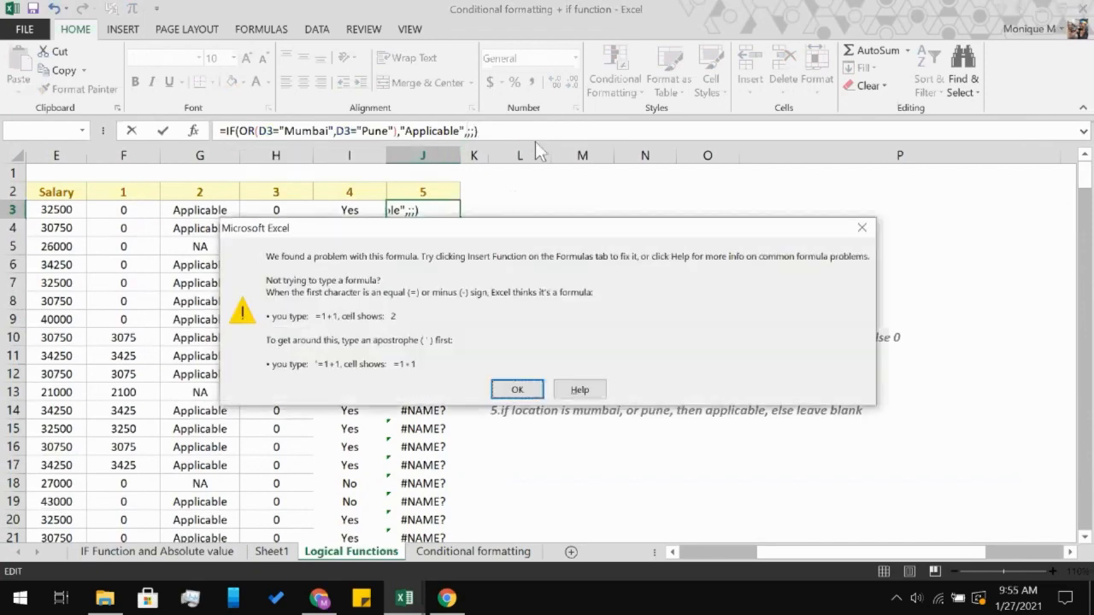
key(Return)
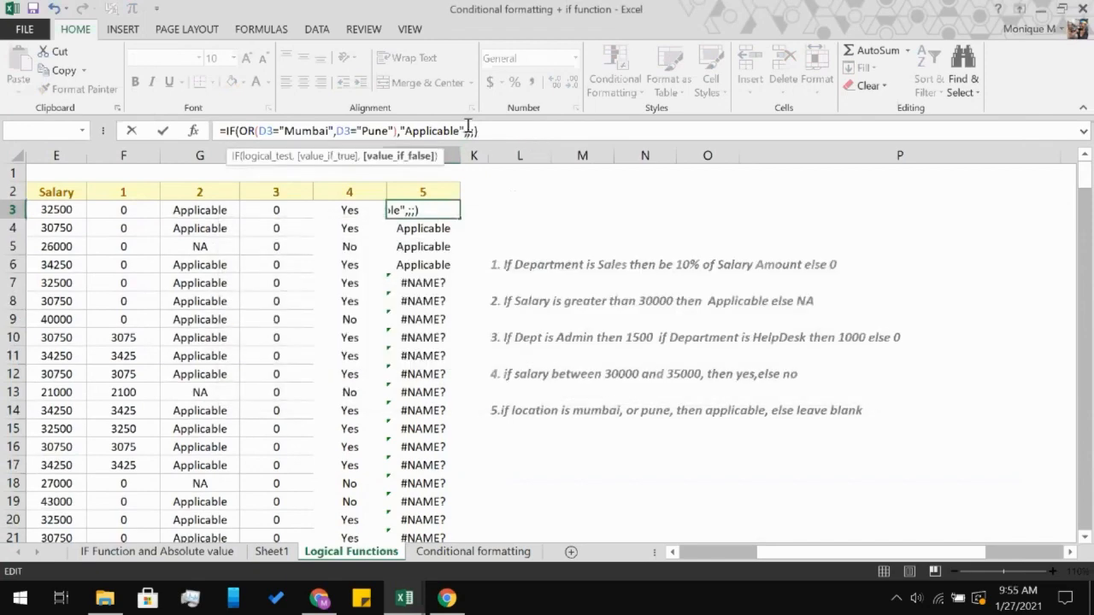
- Replace the semicolons in the J3 formula with a single space as the value if false, and commit it
key(BackSpace)
key(BackSpace)
key(Return)
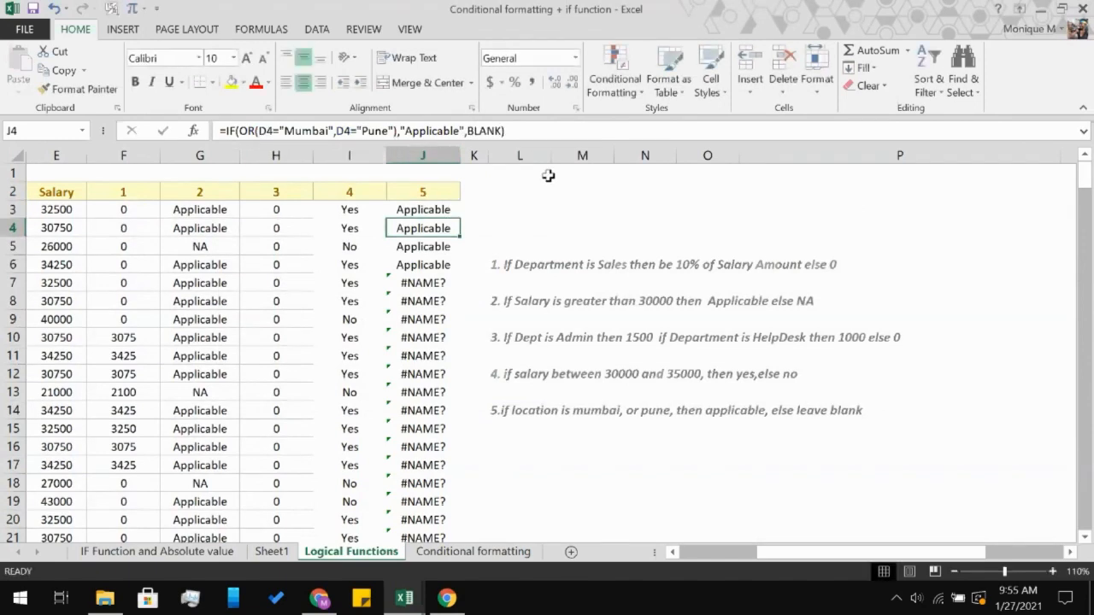
- Fill the J3 formula with the space argument down through J261, the last data row
click(435, 210)
scroll(415, 420, down, 20)
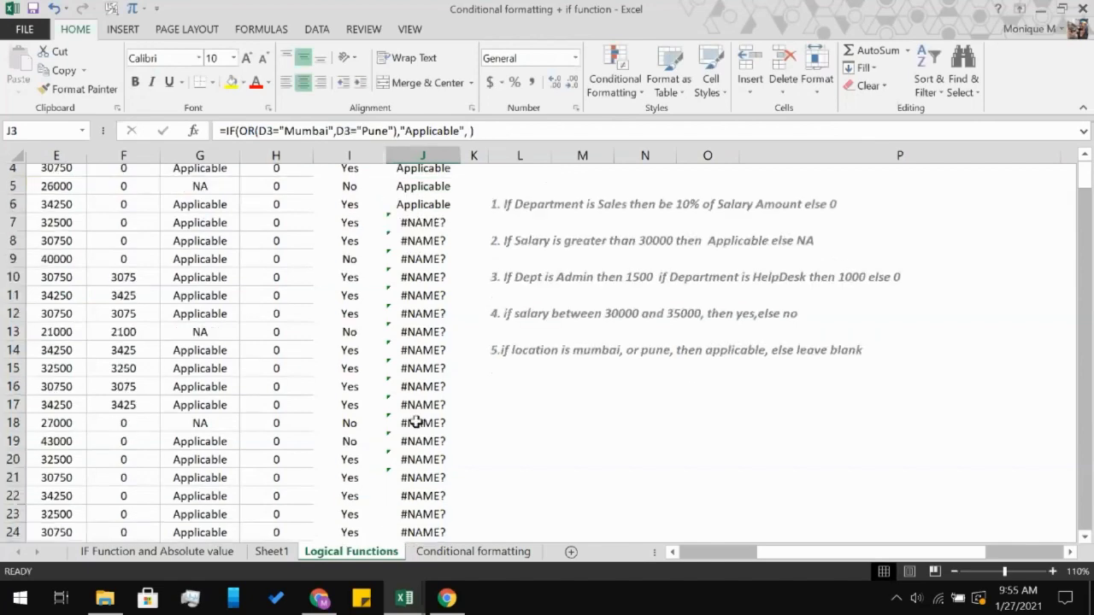
scroll(415, 421, down, 20)
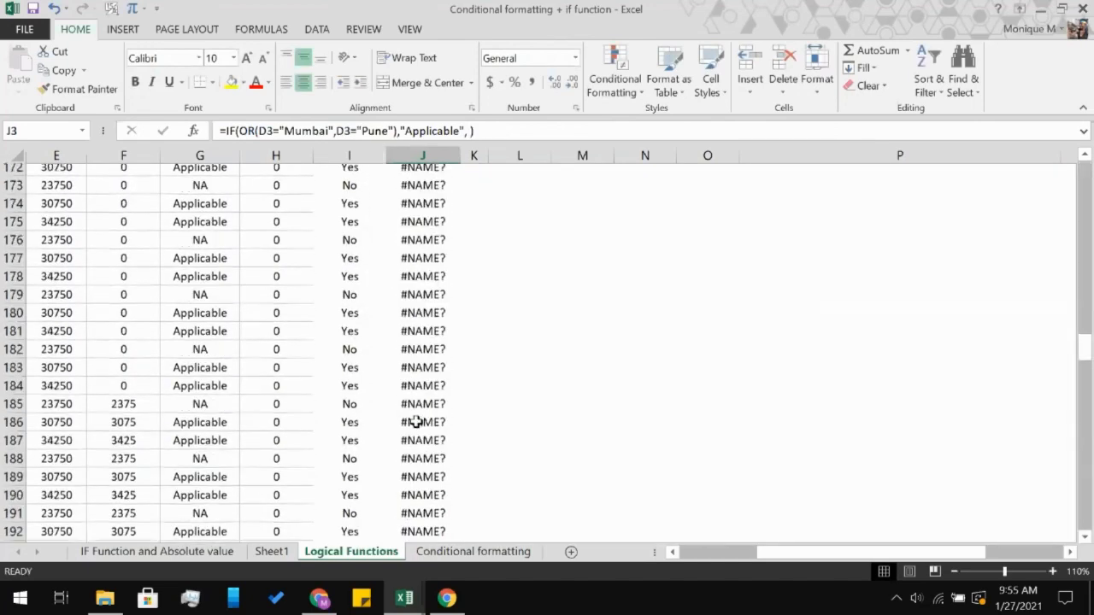
scroll(416, 422, down, 20)
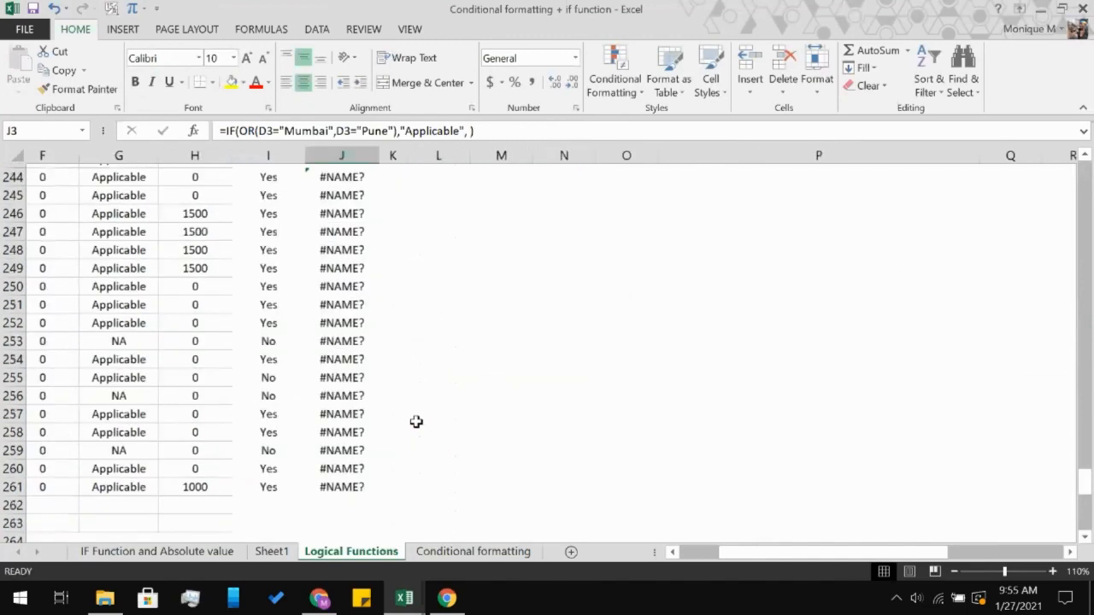
scroll(415, 422, up, 9)
scroll(415, 421, up, 1)
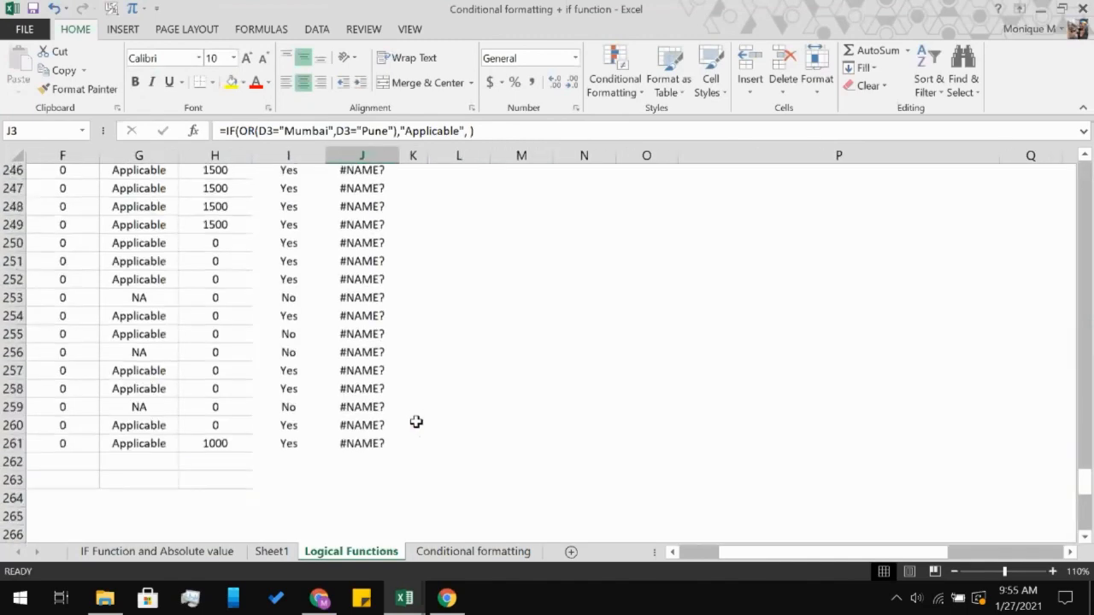
shift+click(367, 447)
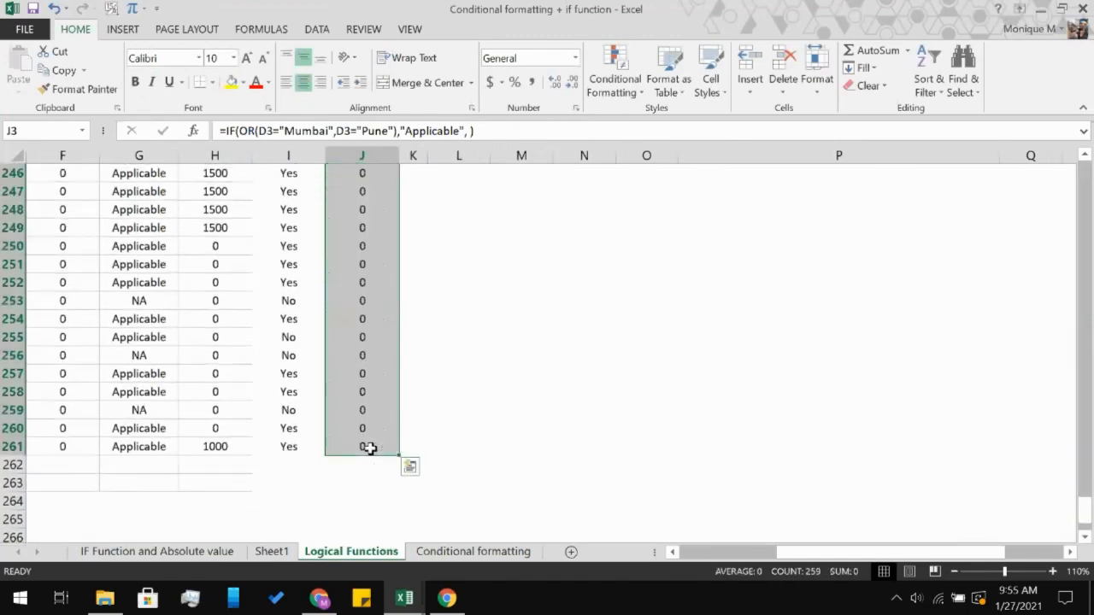
scroll(444, 334, up, 9)
scroll(444, 333, up, 20)
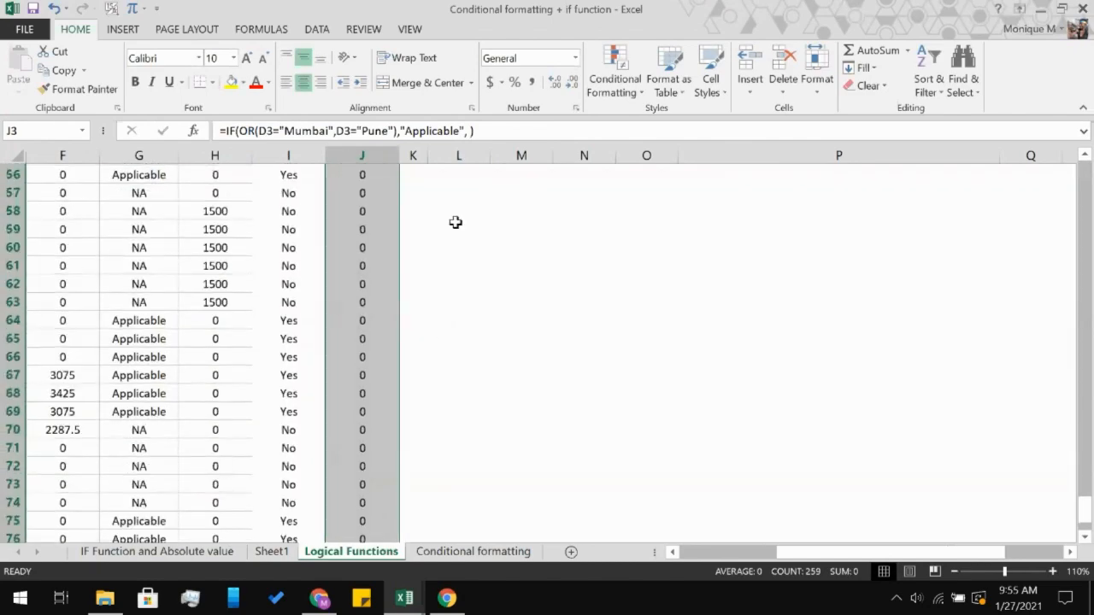
click(379, 284)
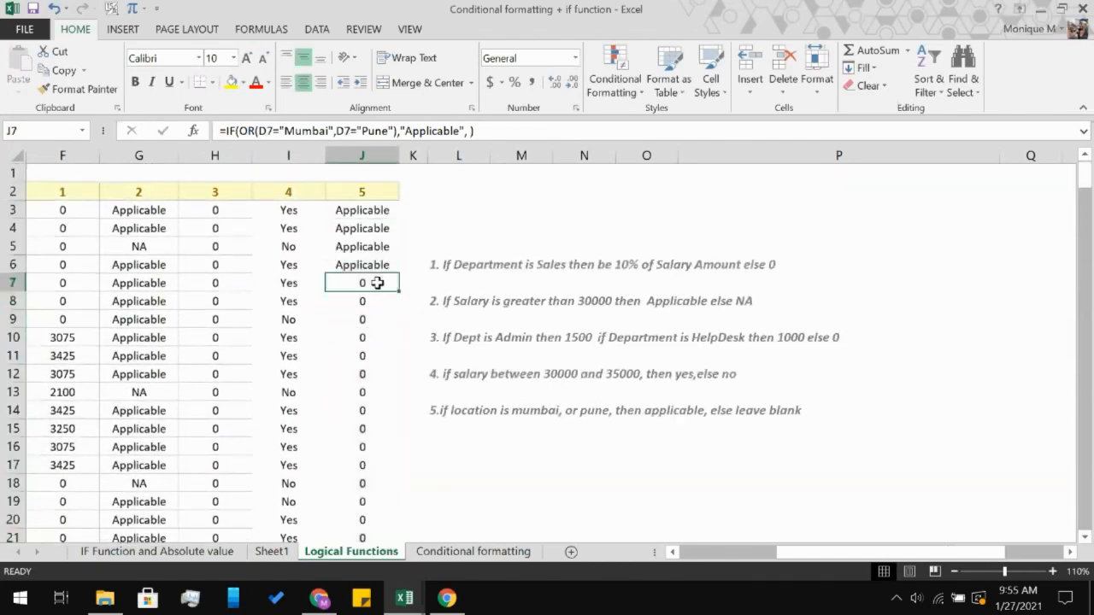
scroll(317, 369, left, 3)
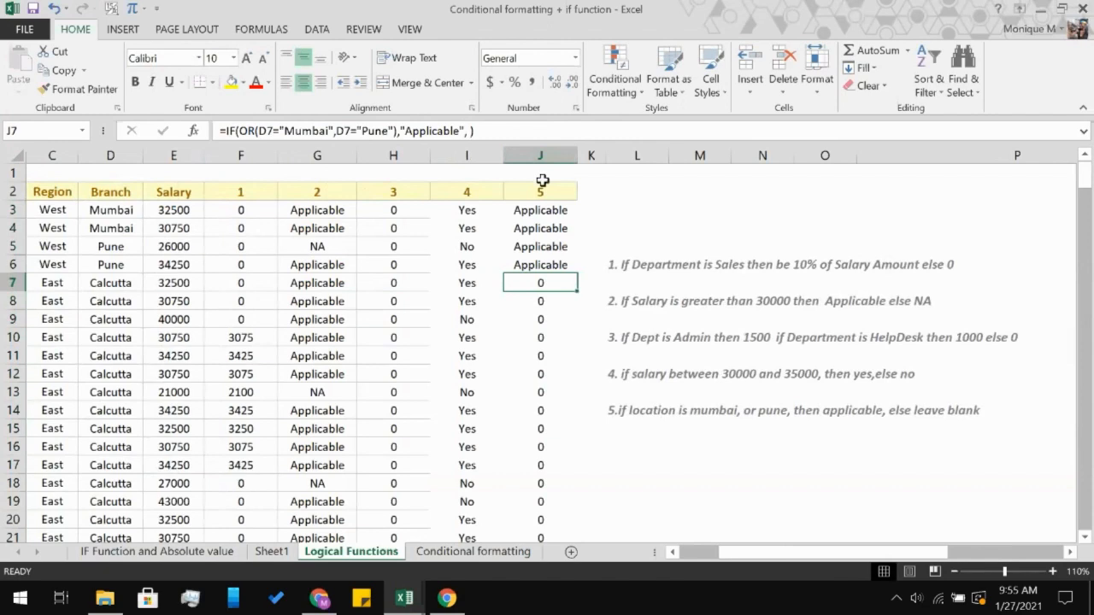
click(466, 131)
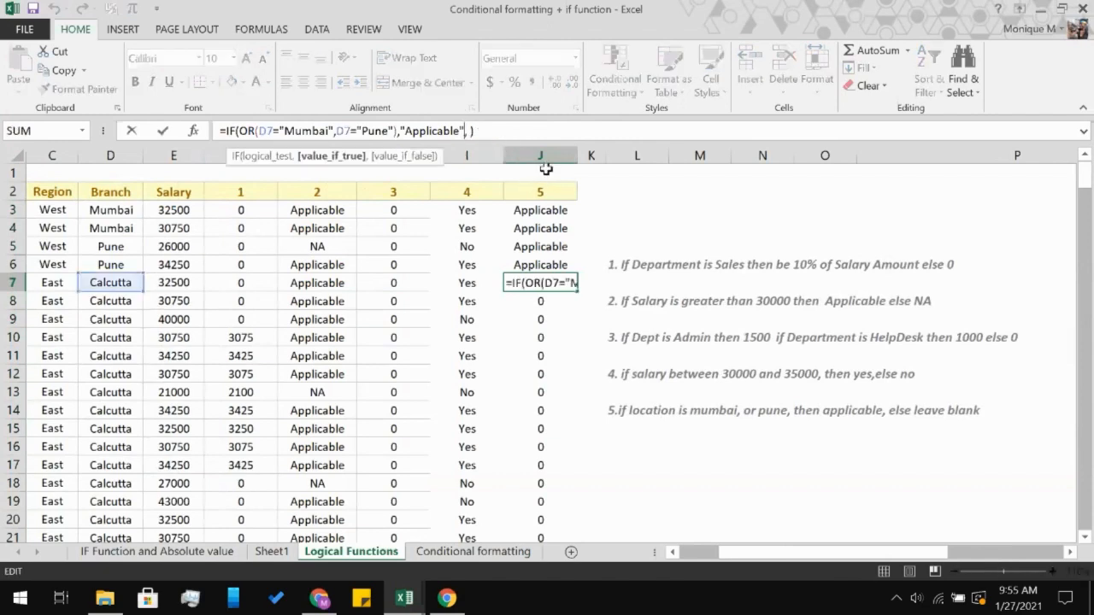
key(Right)
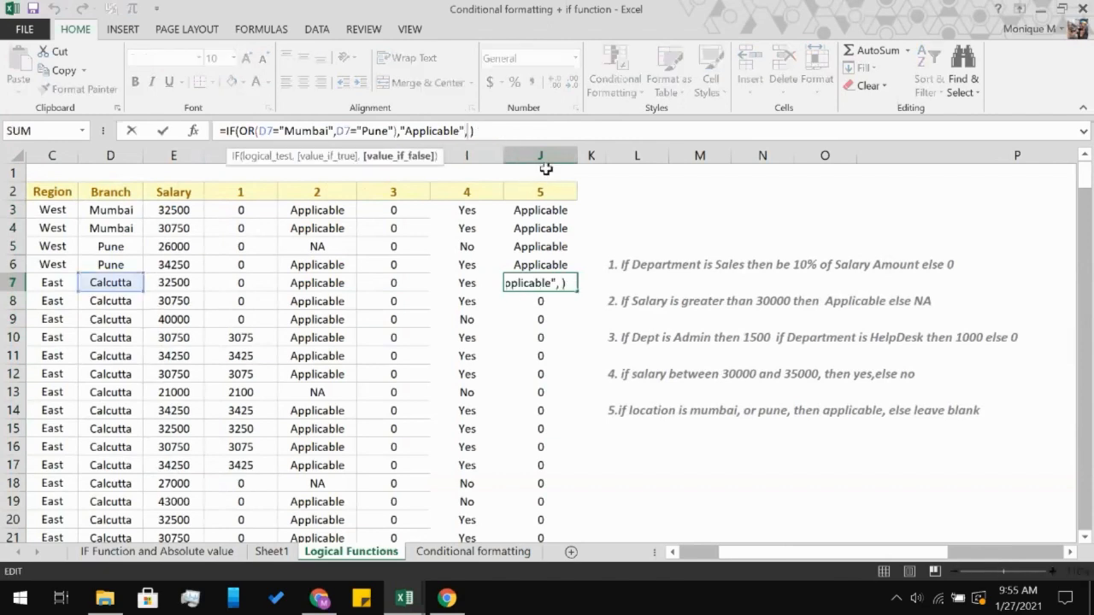
click(547, 211)
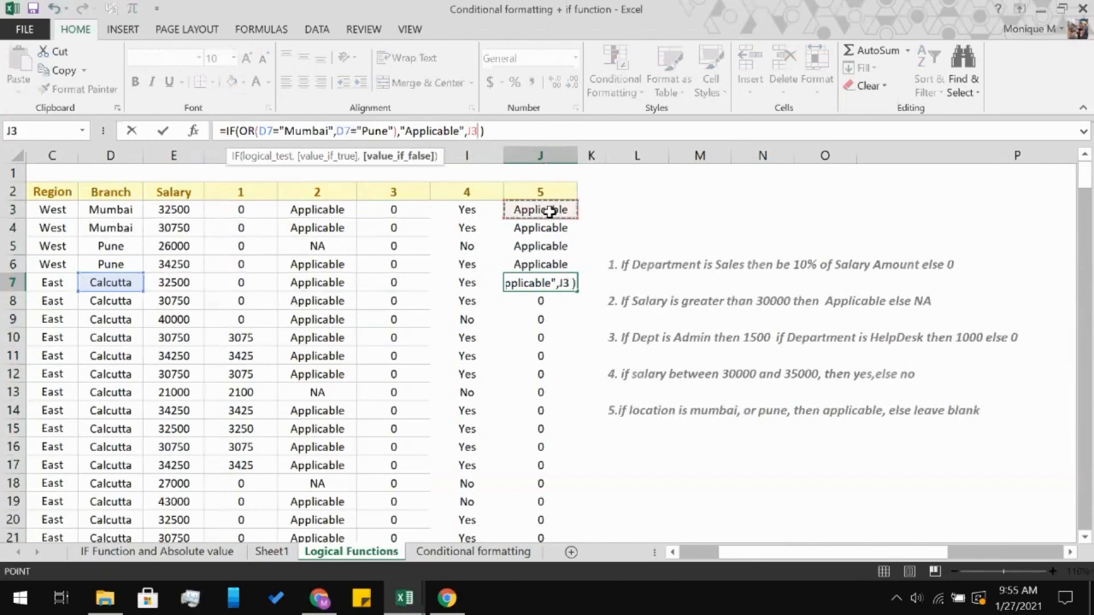
key(BackSpace)
key(BackSpace)
key(ctrl+Return)
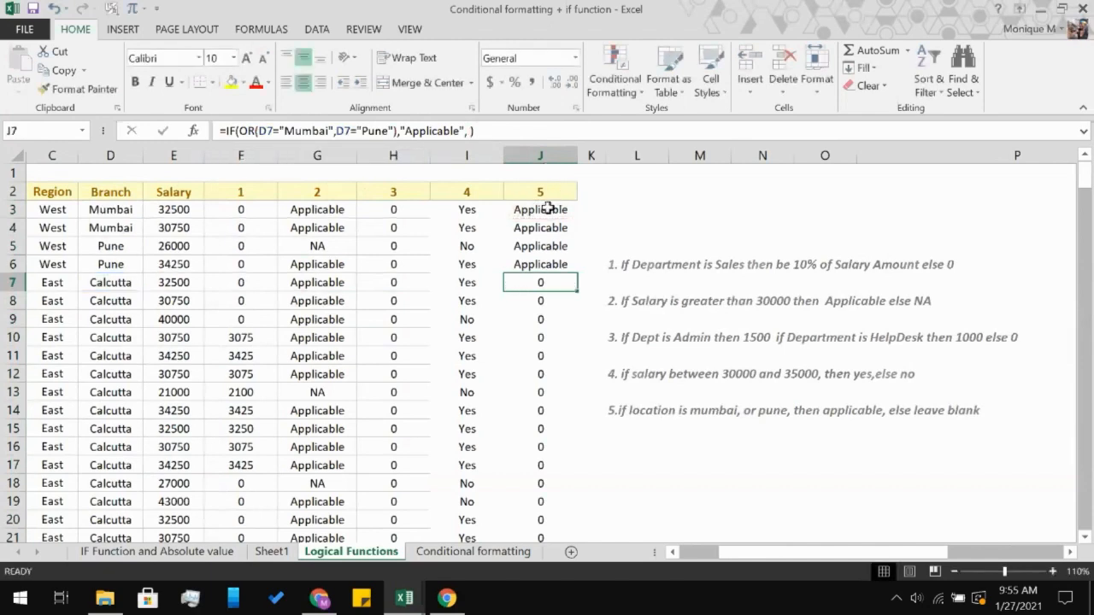
- Set "BLANK" as the value if false in the J3 IF/OR formula
click(548, 210)
click(466, 131)
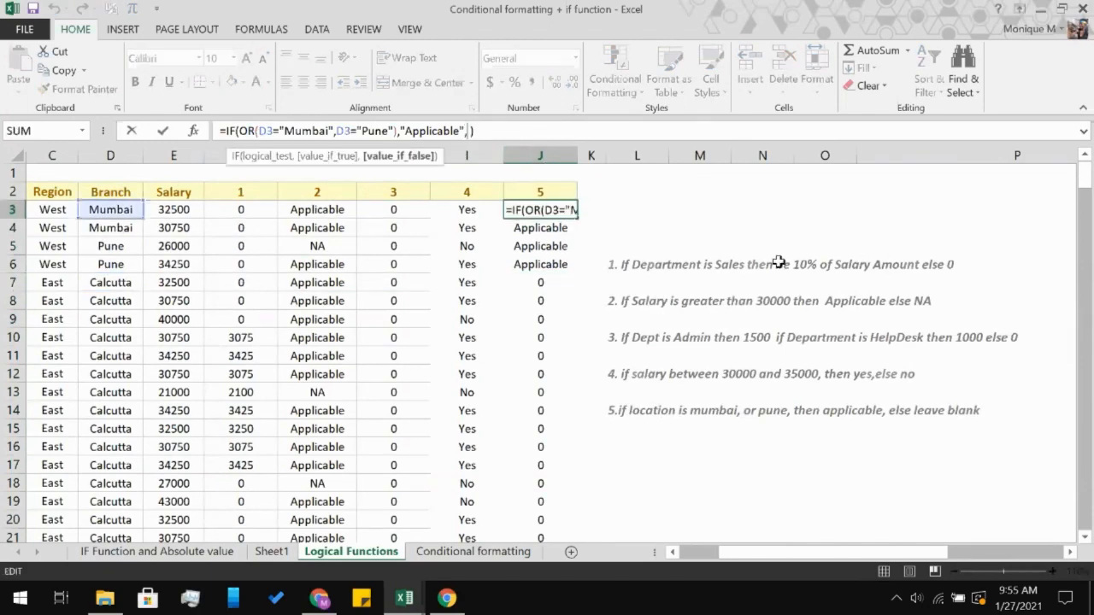
text(",")
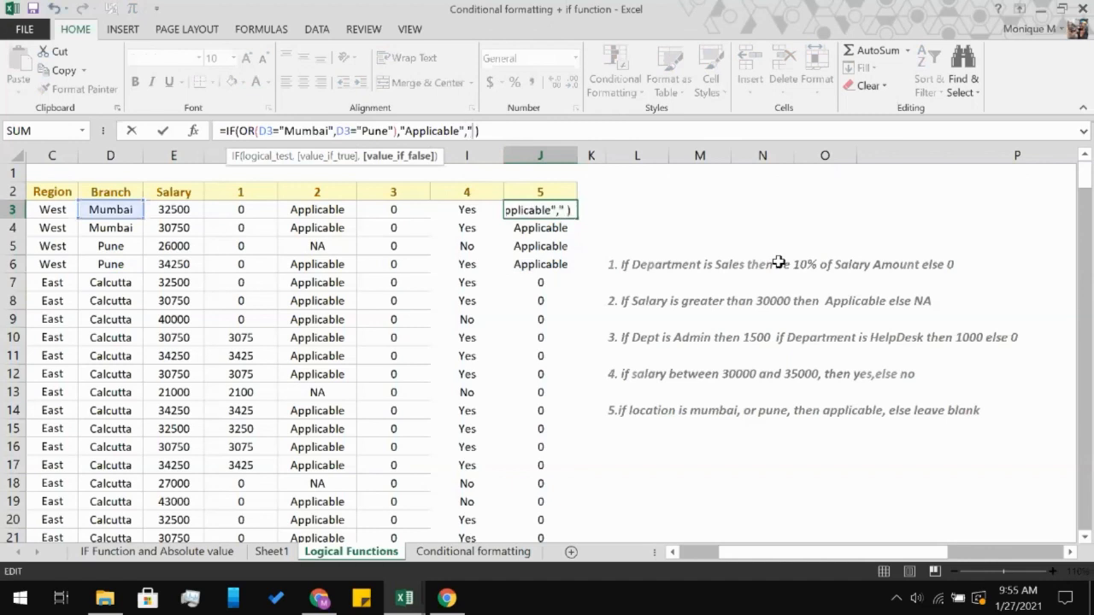
text(BLANK)
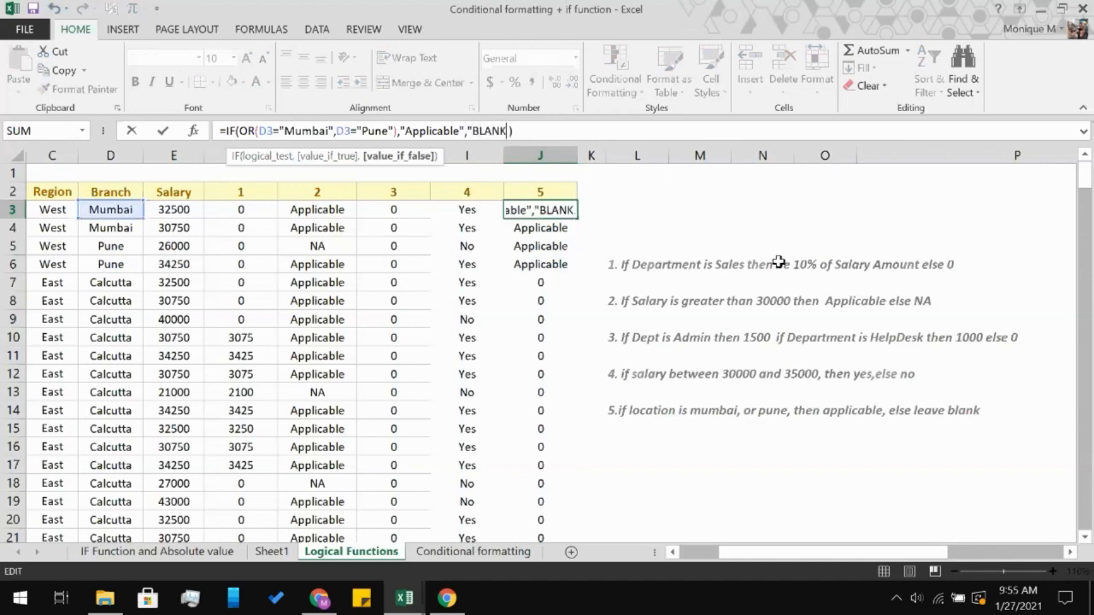
key(Return)
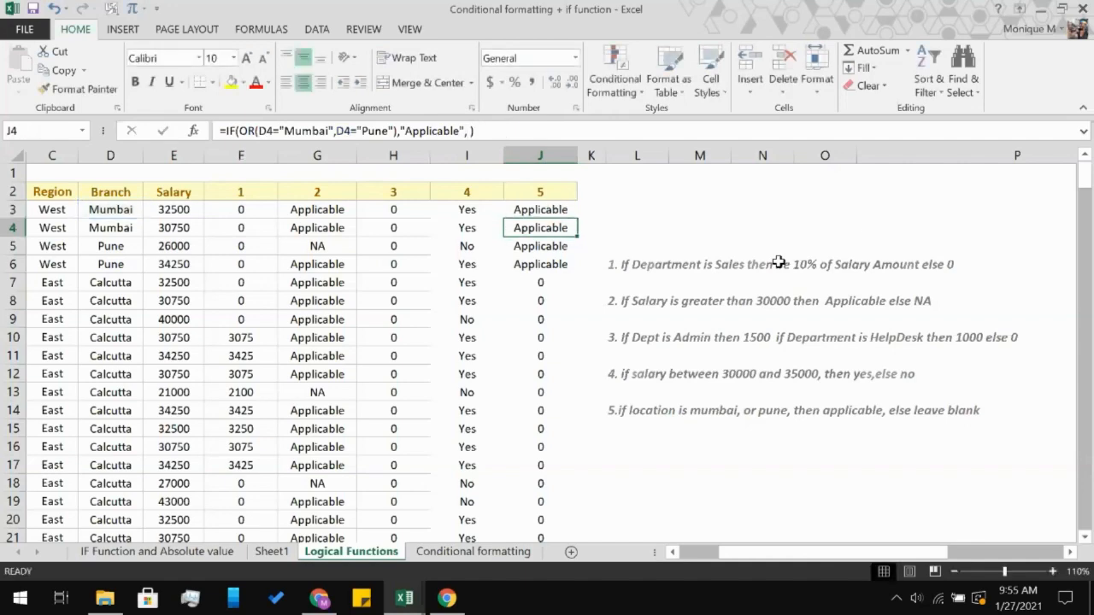
- Fill the J3 formula with the "BLANK" argument down through J261, the last data row
click(535, 208)
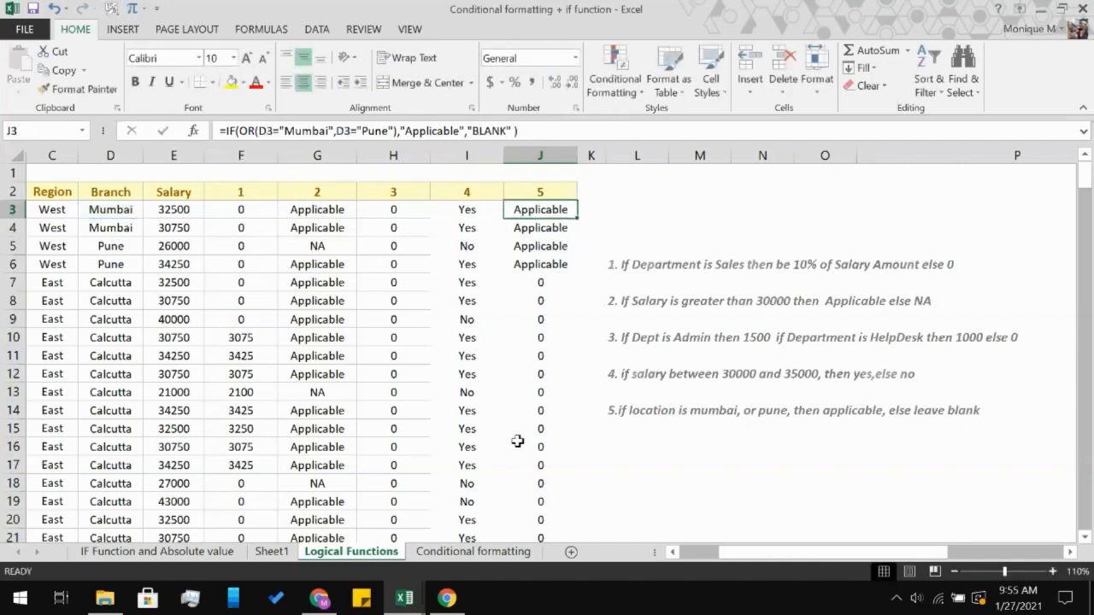
scroll(517, 441, down, 9)
scroll(517, 441, down, 20)
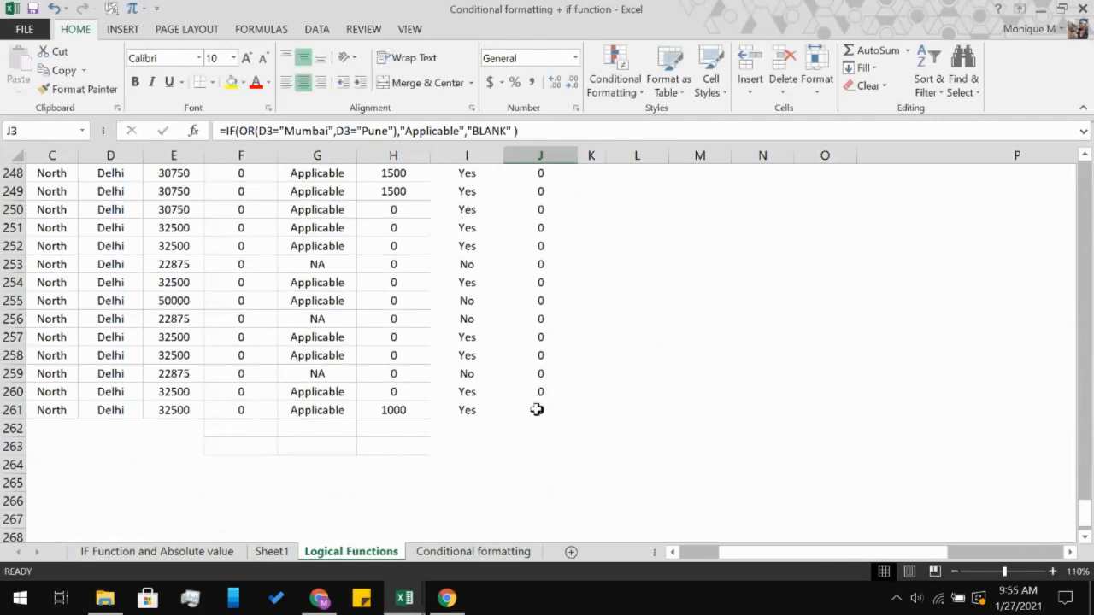
shift+click(535, 409)
key(ctrl+d)
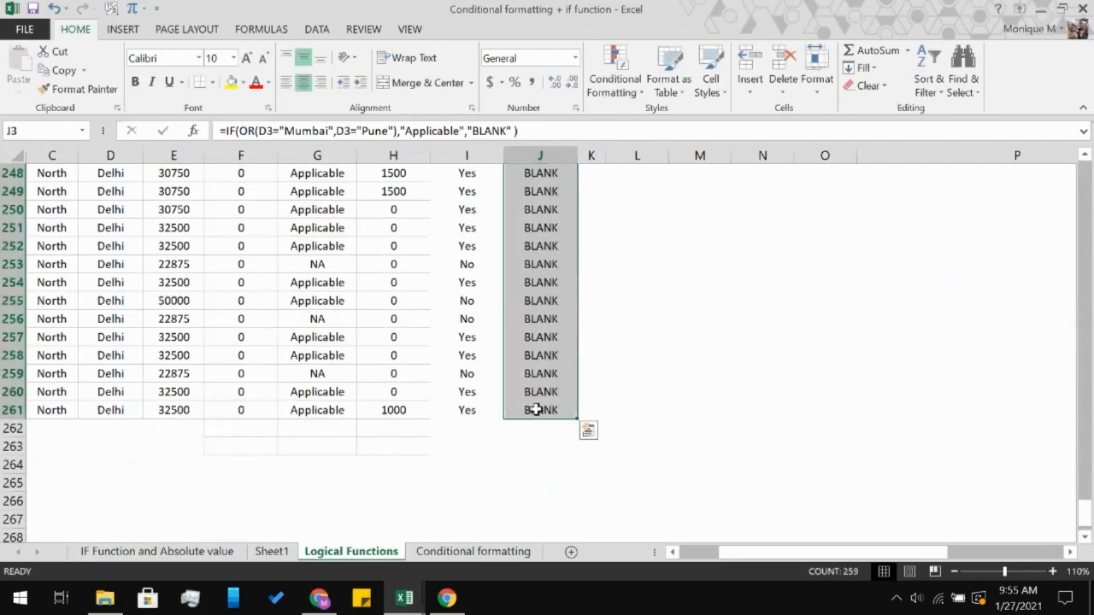
scroll(631, 270, up, 20)
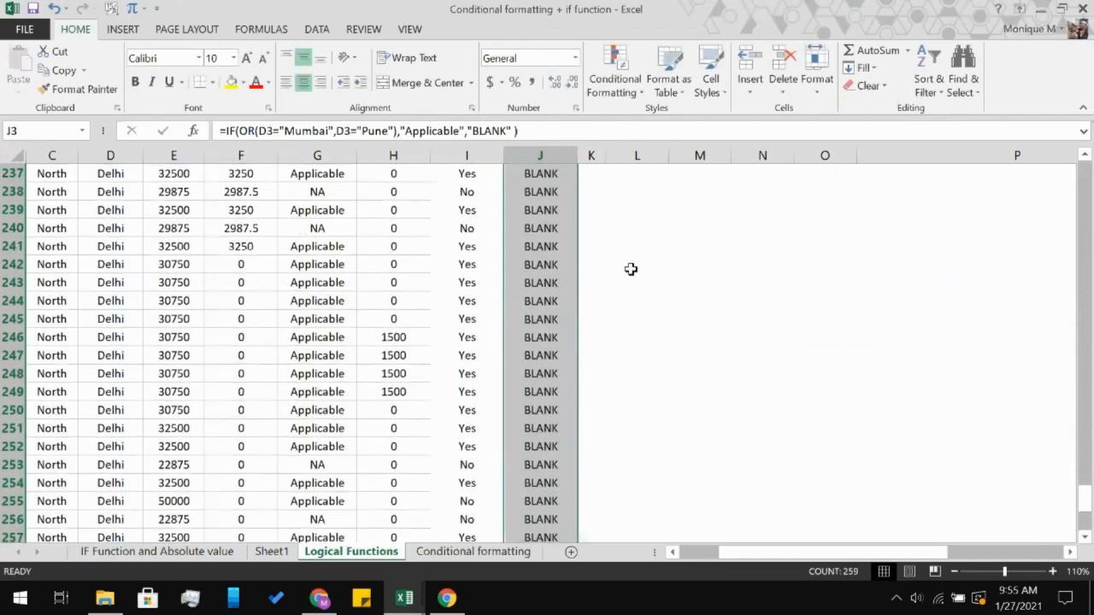
scroll(631, 270, up, 20)
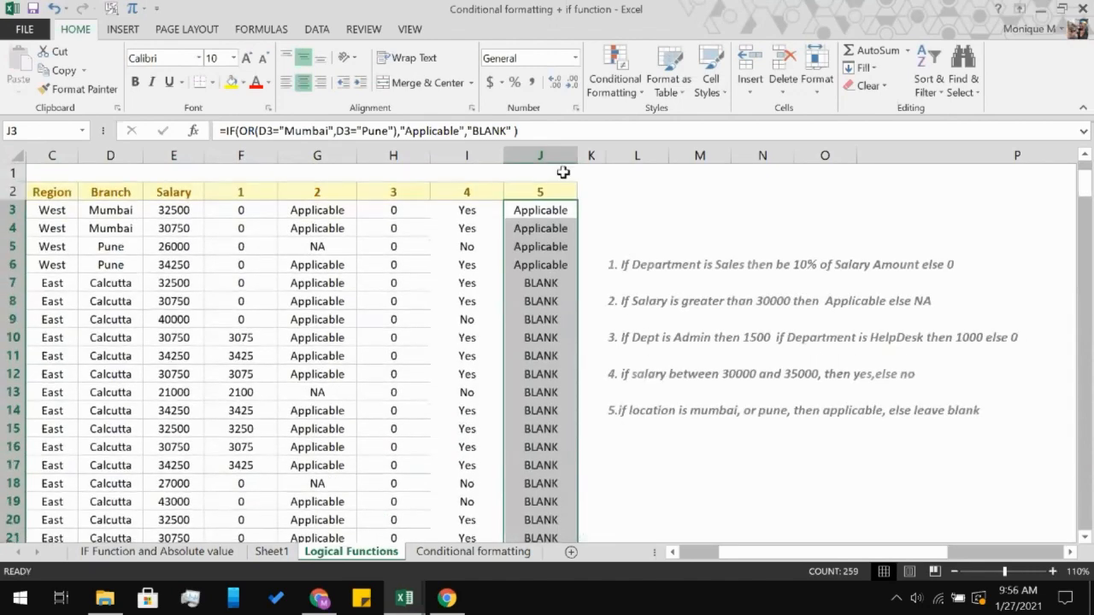
- Replace "BLANK" in the J3 formula with a space in quotes, " ", as the value if false
click(509, 130)
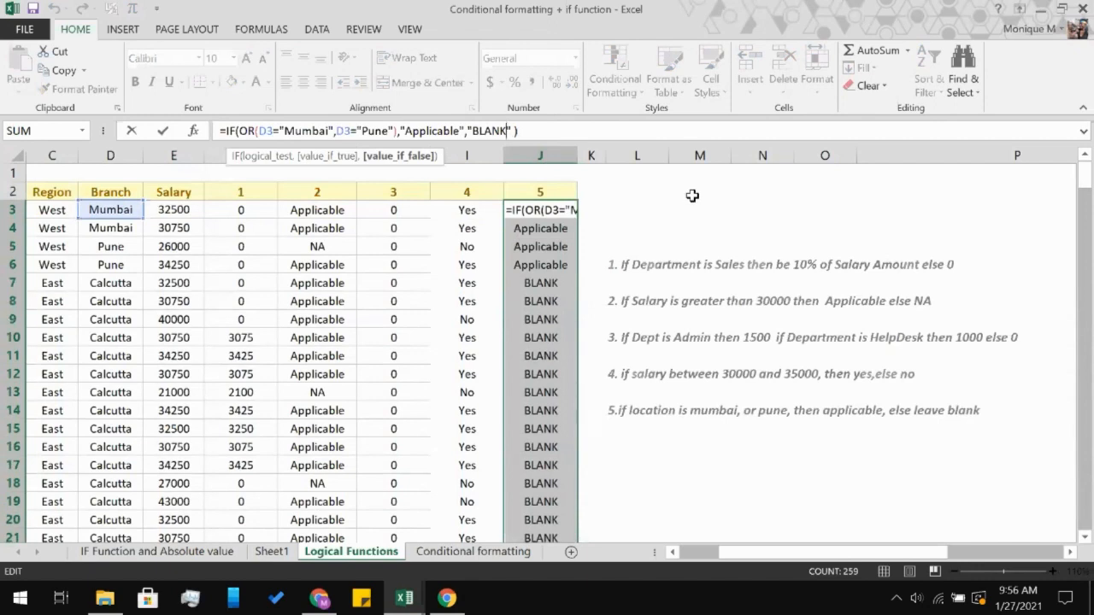
key(BackSpace)
key(BackSpace)
key(BackSpace)
key(BackSpace)
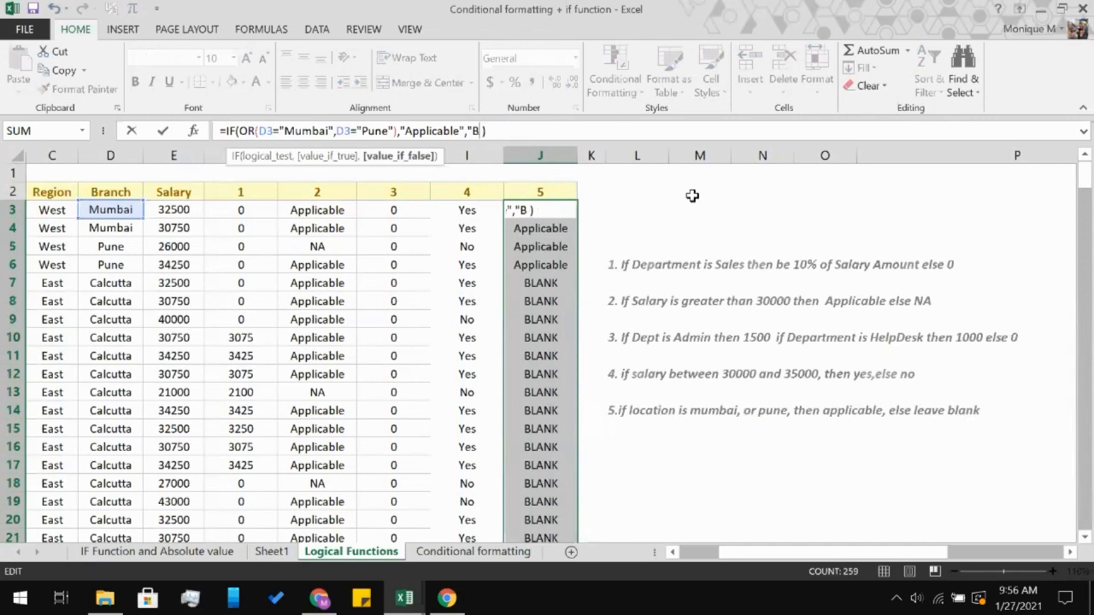
key(BackSpace)
text(")
key(Left)
key(Return)
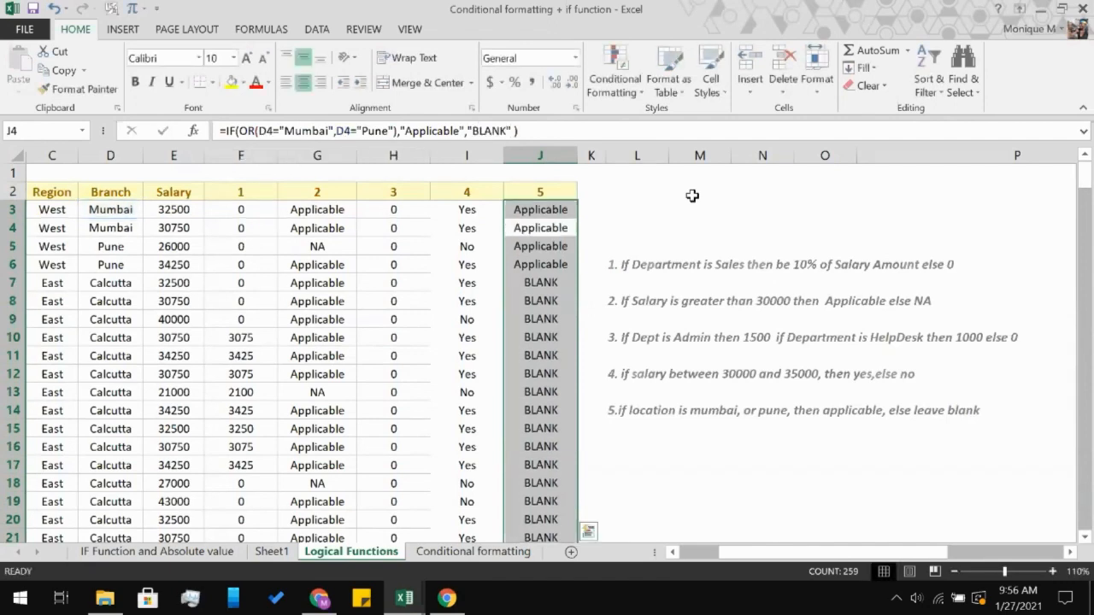
- Fill the J3 formula with the " " argument down through J261, the last data row
click(555, 214)
scroll(533, 353, down, 20)
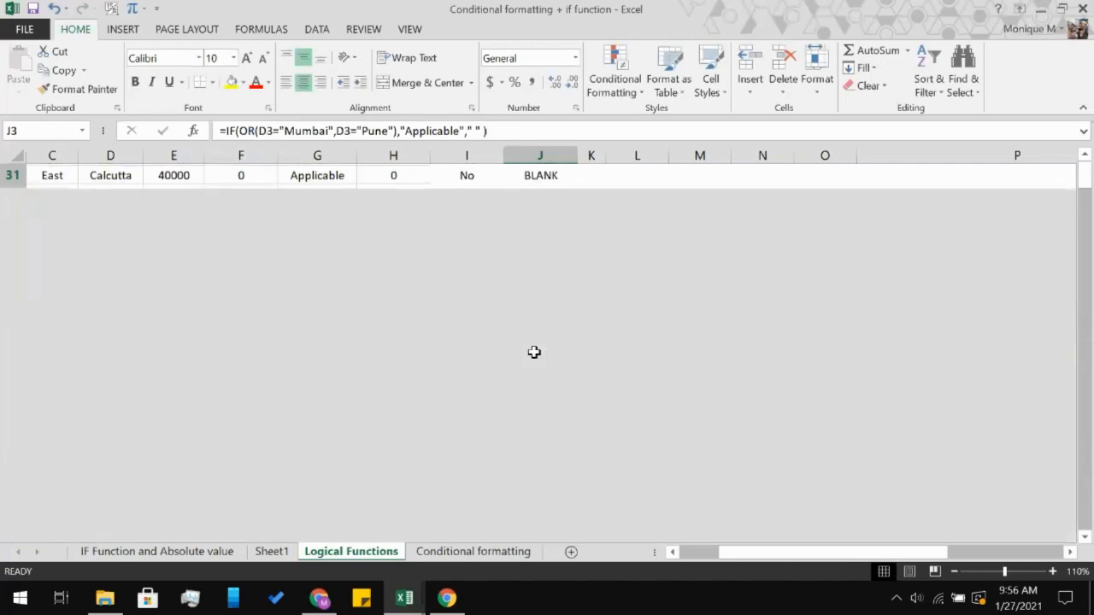
scroll(533, 351, down, 20)
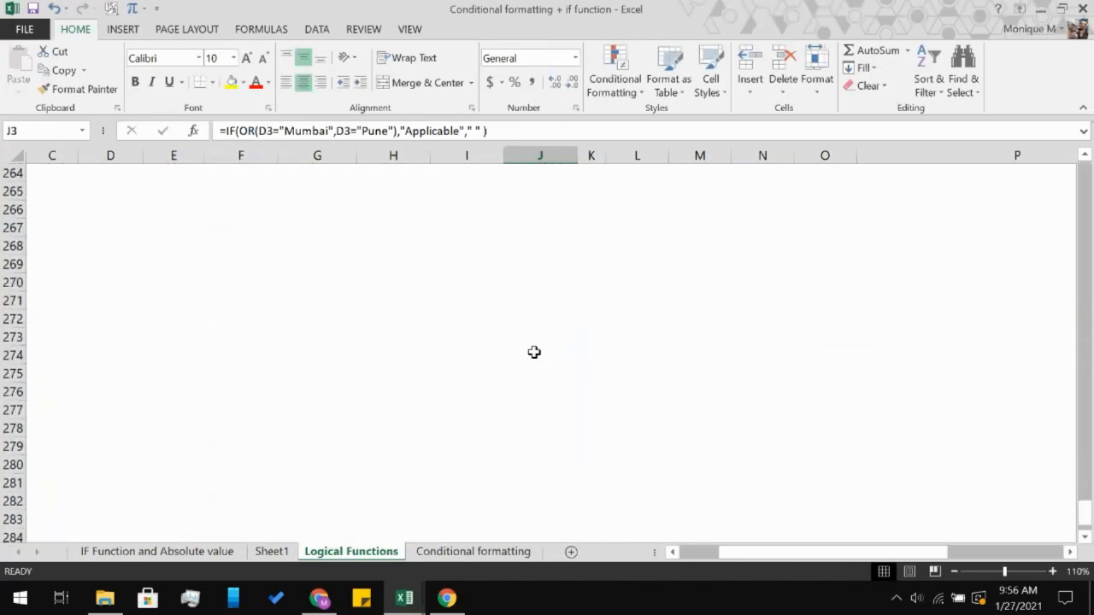
scroll(539, 342, up, 4)
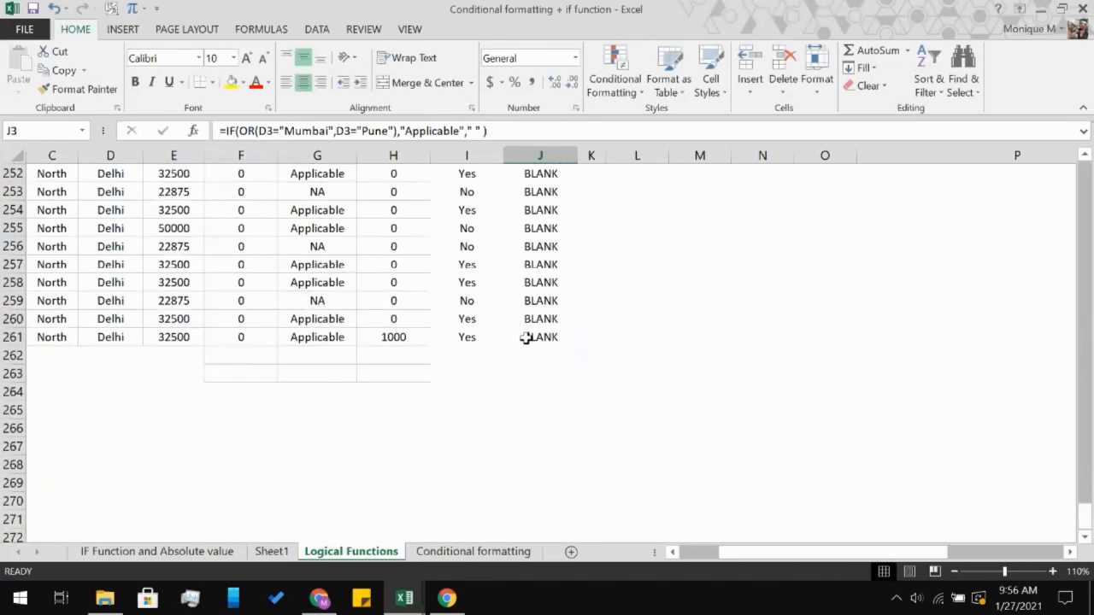
shift+click(526, 338)
key(Delete)
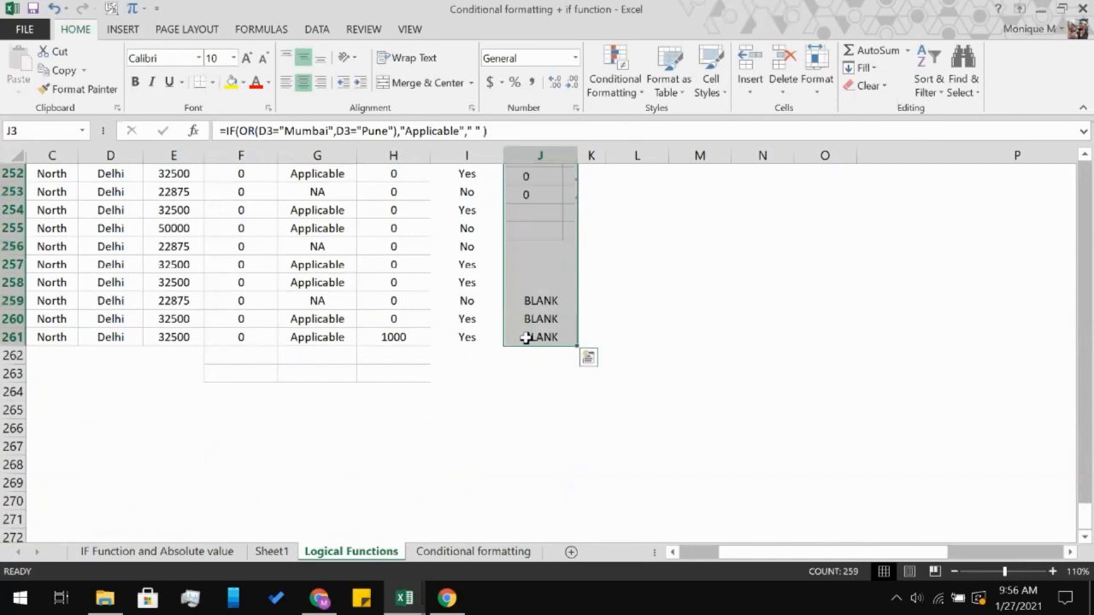
click(649, 333)
- Check the J260 formula and the column 5 results against the branches throughout the table
click(525, 320)
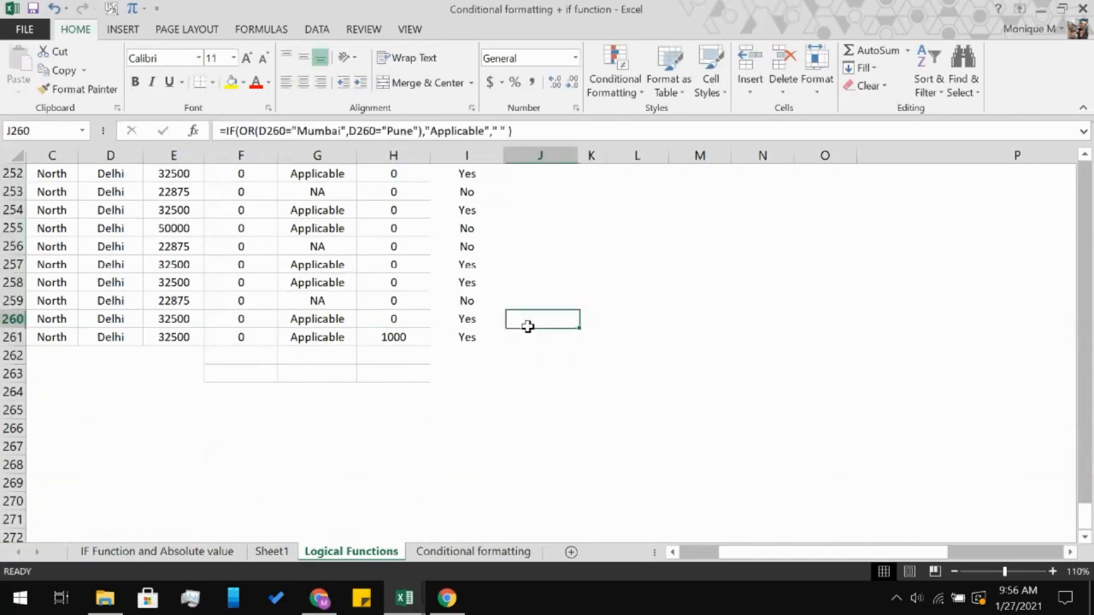
scroll(616, 284, up, 1)
scroll(615, 284, up, 20)
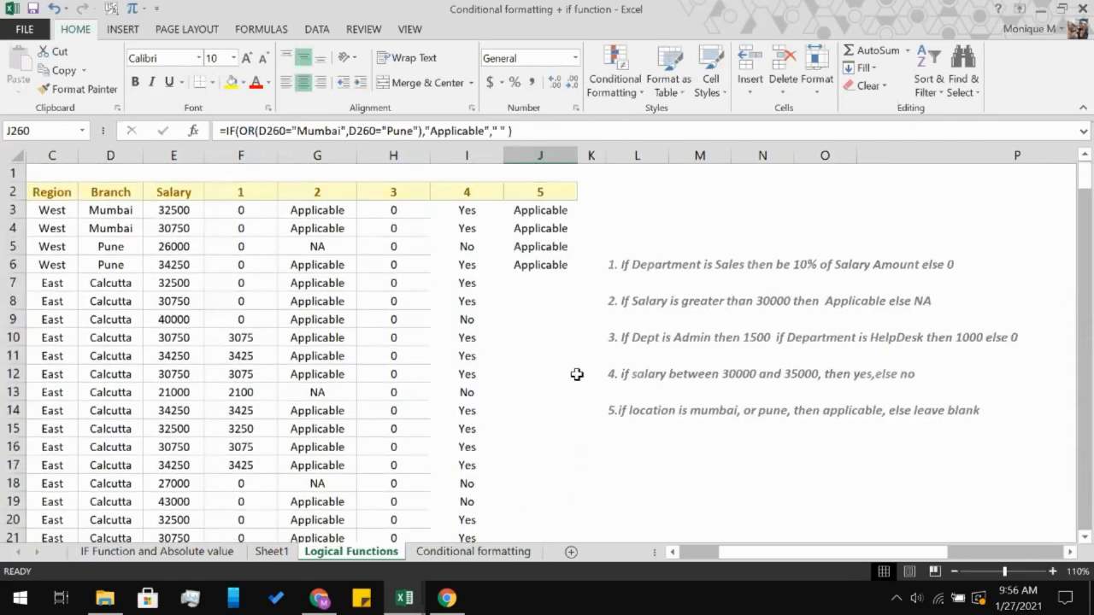
scroll(576, 373, down, 10)
scroll(573, 361, down, 12)
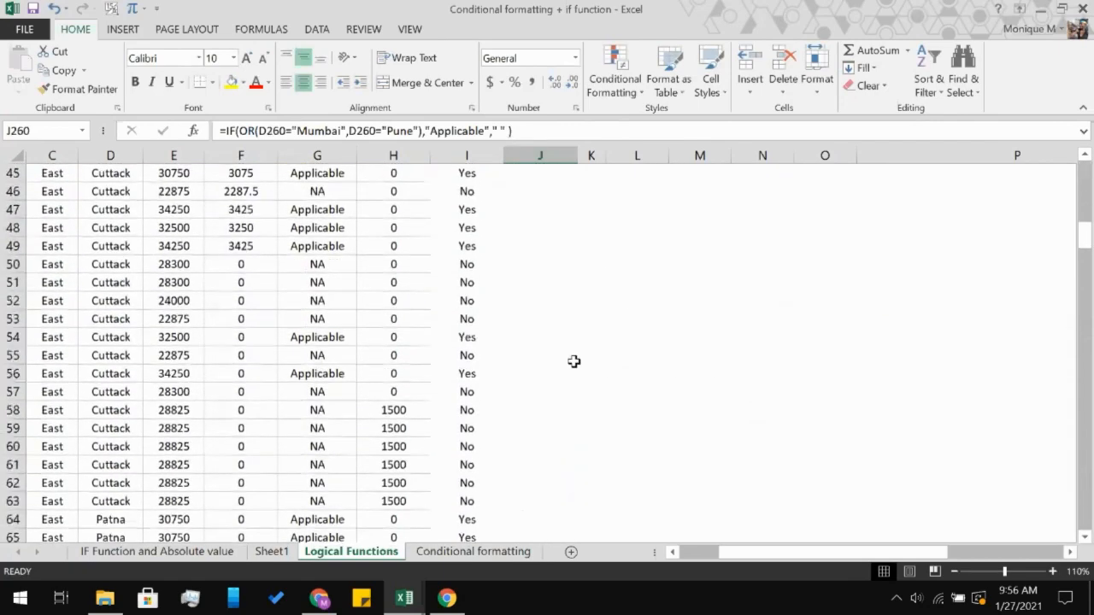
scroll(574, 361, left, 1)
scroll(574, 362, down, 3)
scroll(573, 361, left, 1)
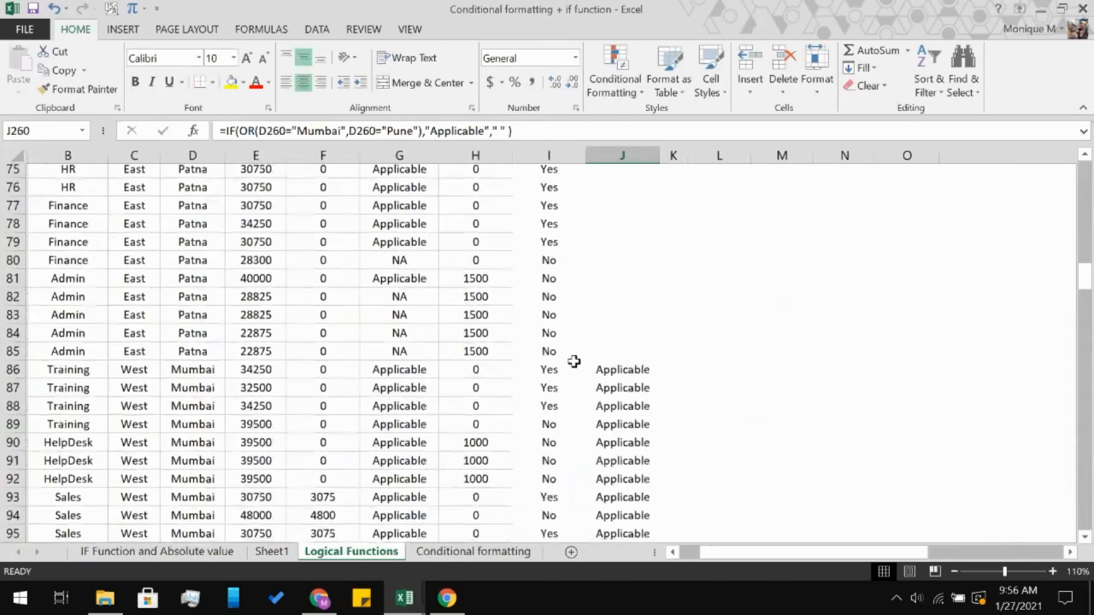
scroll(686, 325, up, 20)
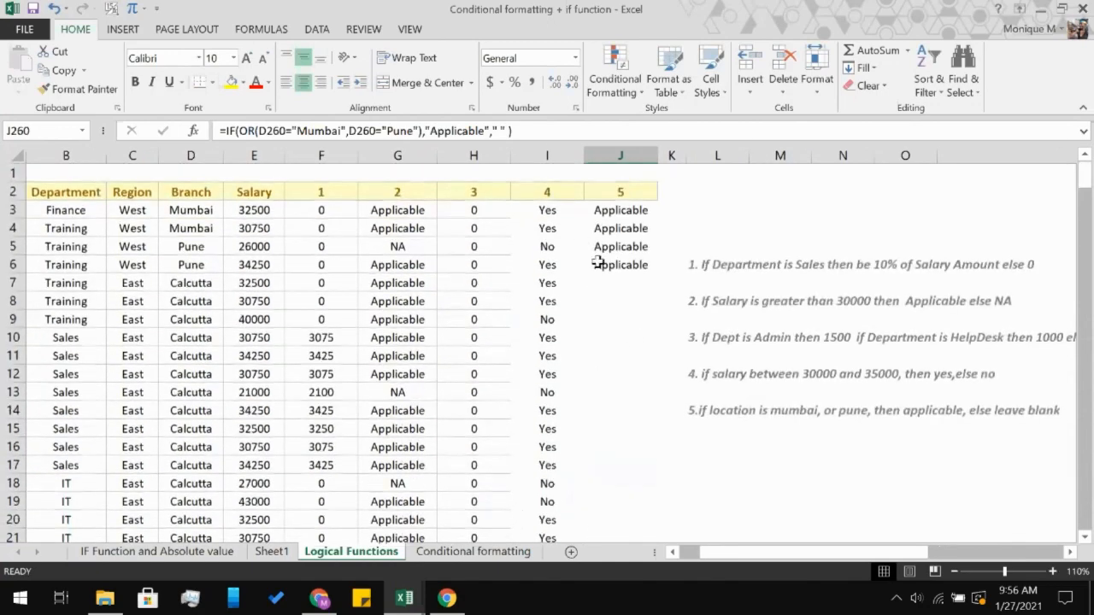
scroll(598, 263, left, 1)
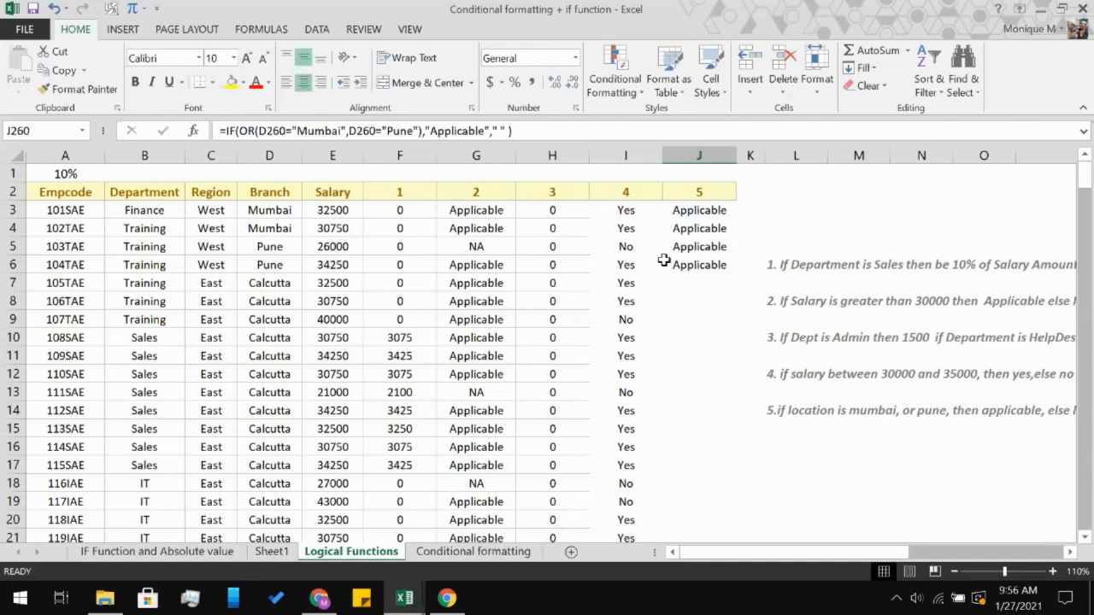
- Review the column 4 formula in I4 and the entries down the Branch column
click(631, 234)
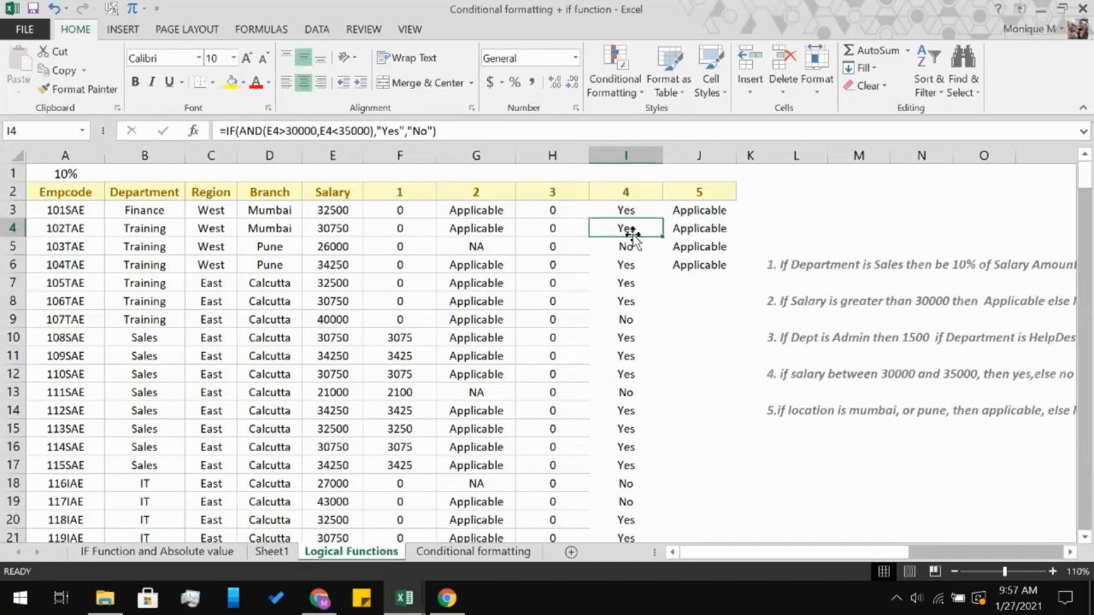
click(278, 192)
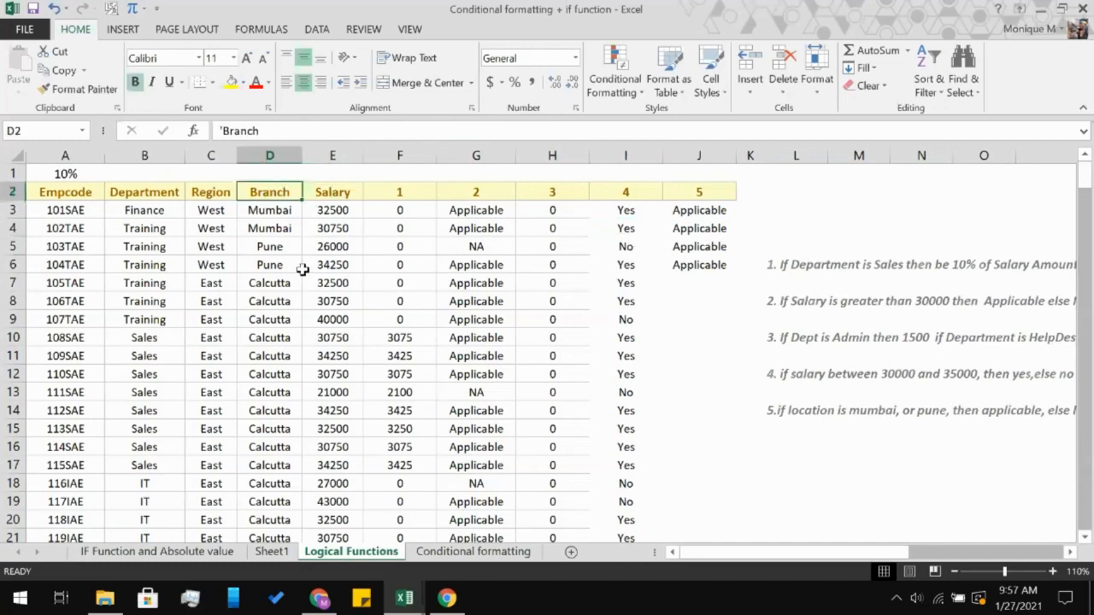
click(272, 214)
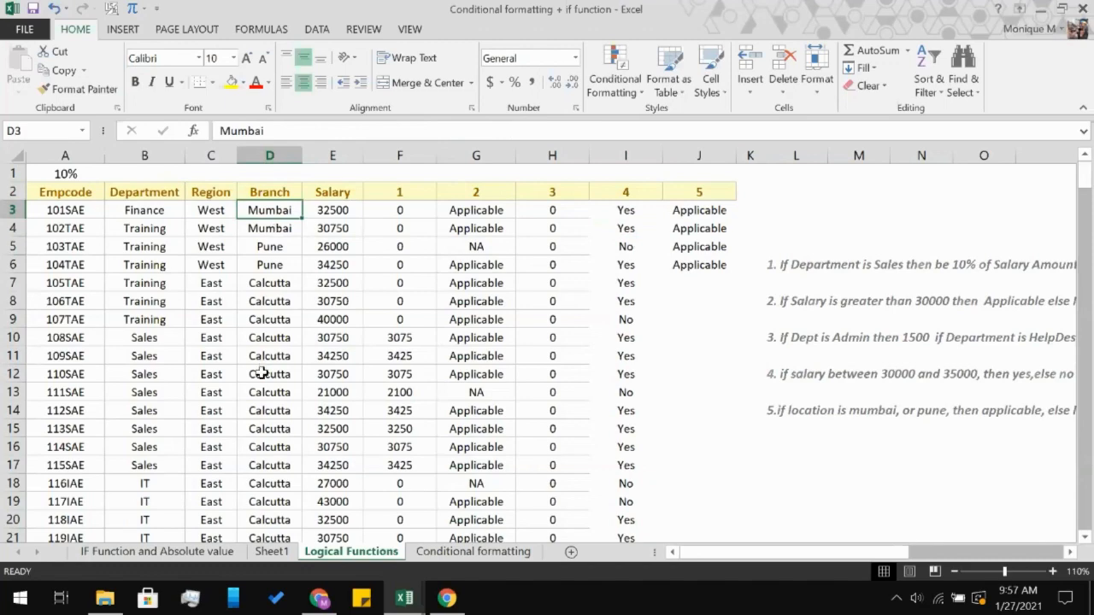
scroll(261, 371, down, 20)
scroll(261, 372, down, 20)
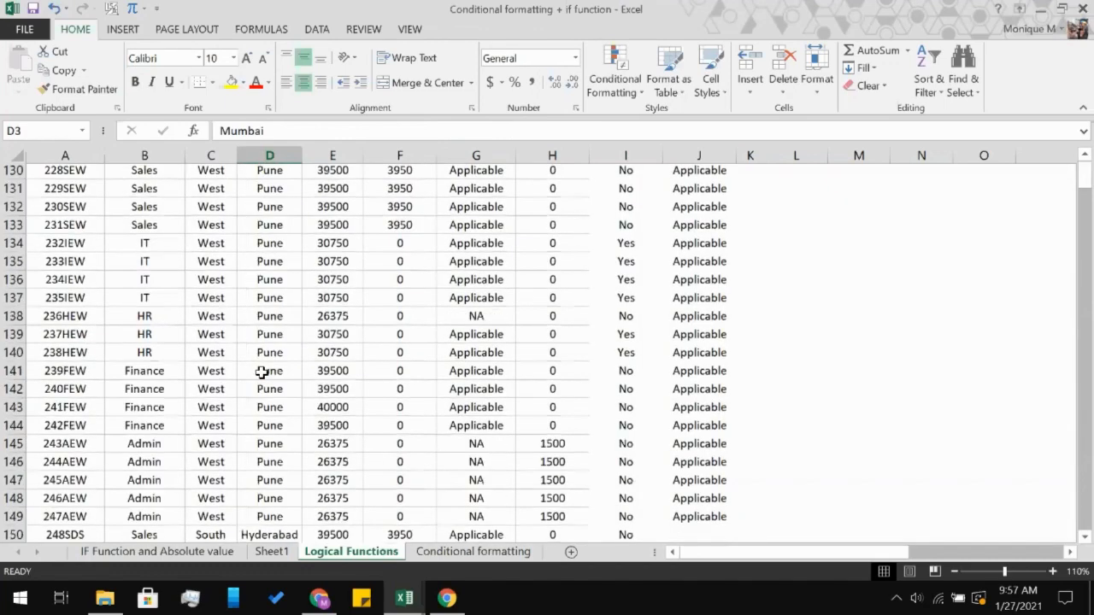
scroll(261, 371, up, 20)
scroll(261, 372, up, 20)
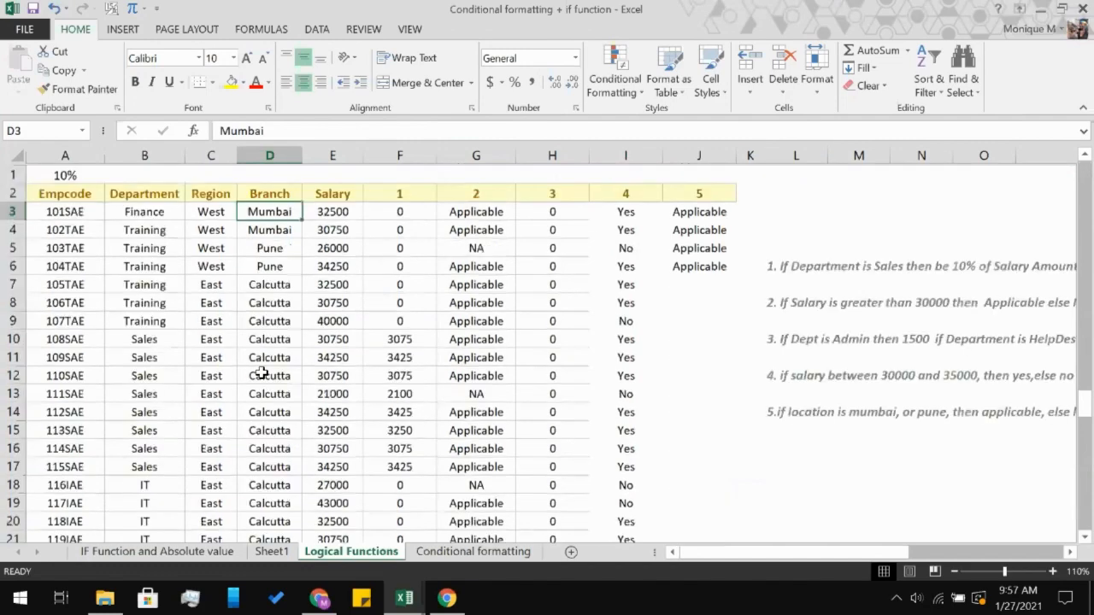
- Select the whole table from the Empcode header in A2 through J261, the last data row
click(56, 196)
scroll(405, 337, down, 3)
scroll(406, 337, up, 4)
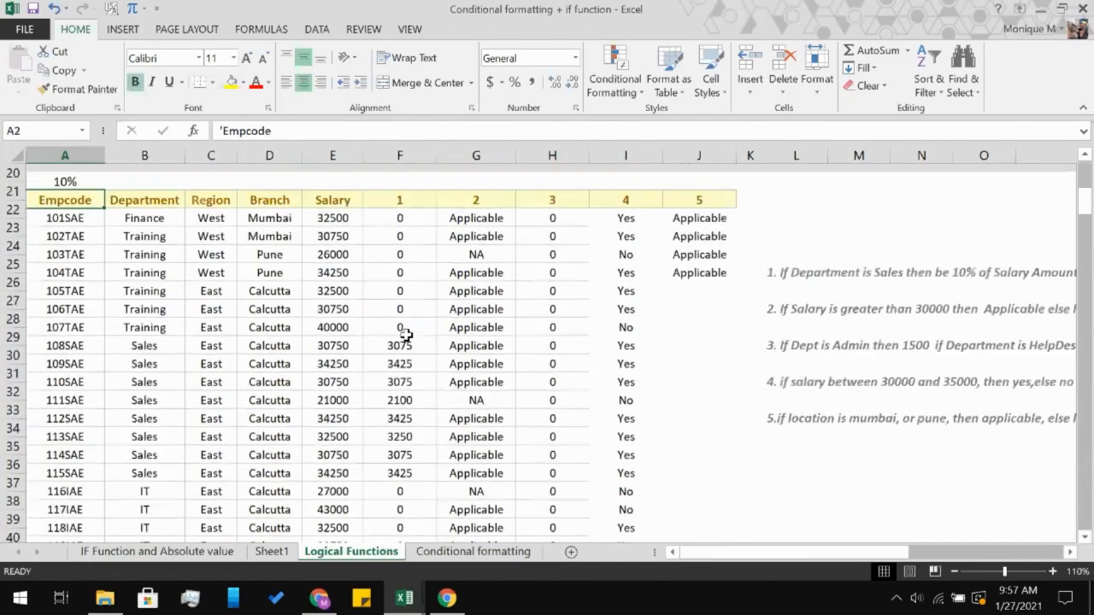
scroll(545, 286, down, 20)
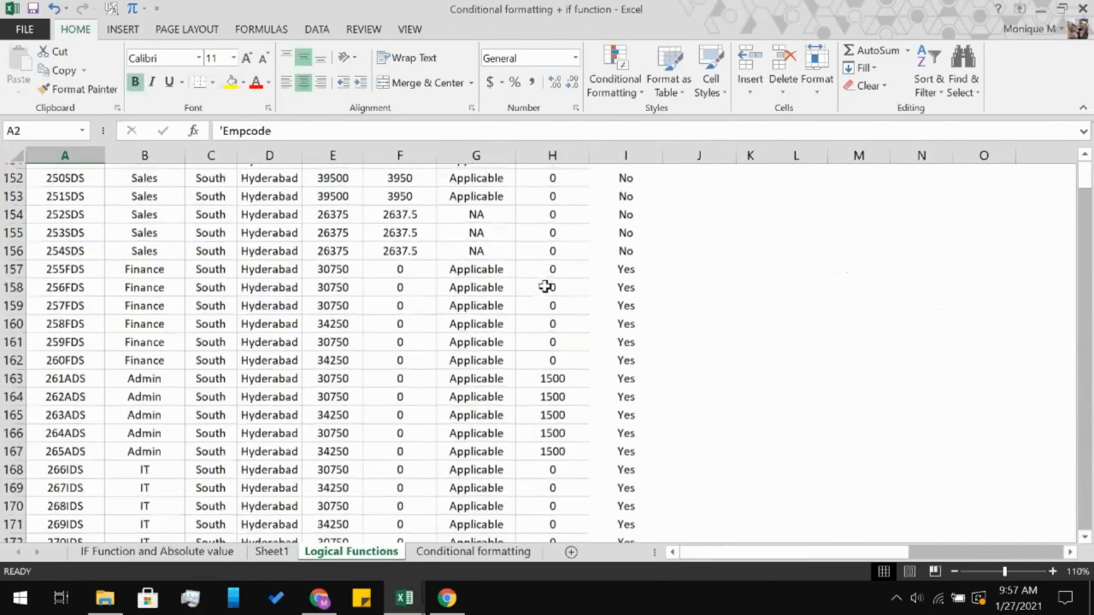
scroll(550, 287, up, 5)
scroll(547, 288, down, 3)
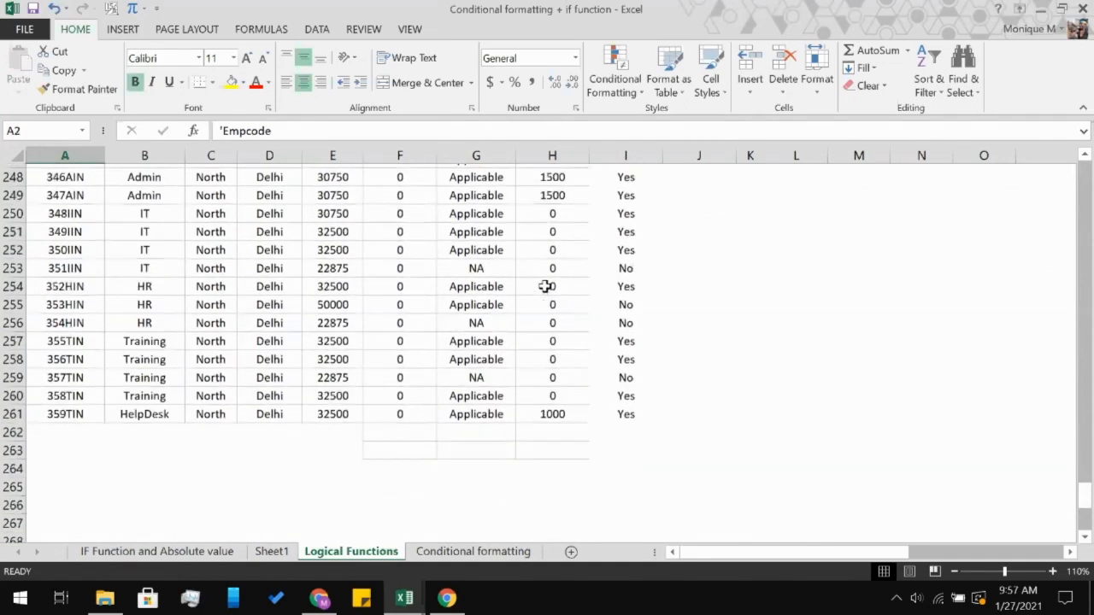
drag(698, 417, 698, 416)
scroll(464, 318, up, 20)
scroll(464, 318, up, 20)
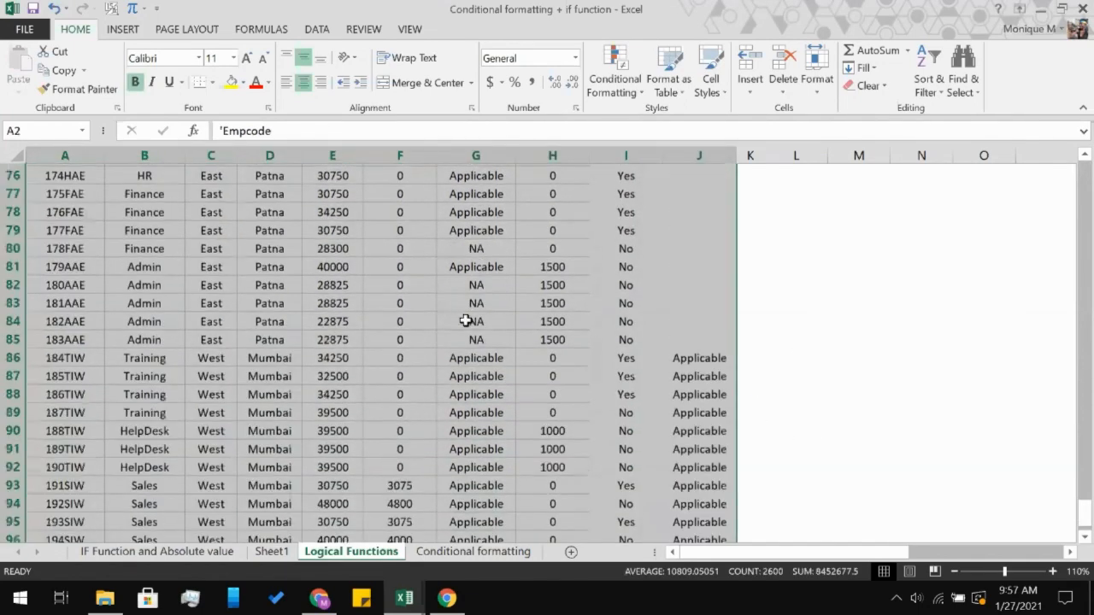
- Start a new conditional formatting rule for the selected table that uses a formula to determine which cells to format
click(611, 90)
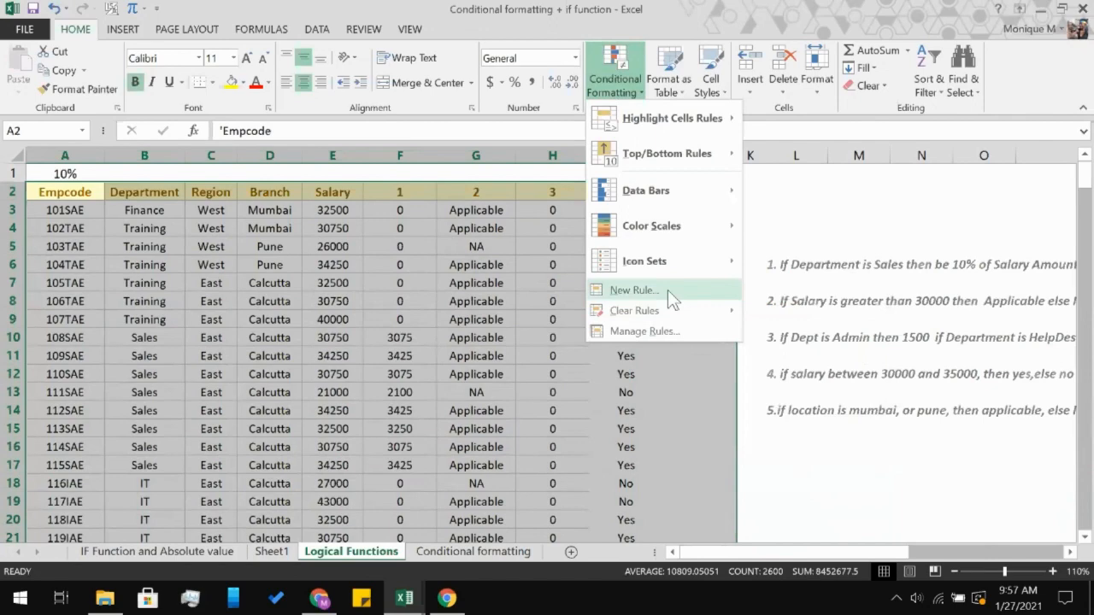
click(633, 291)
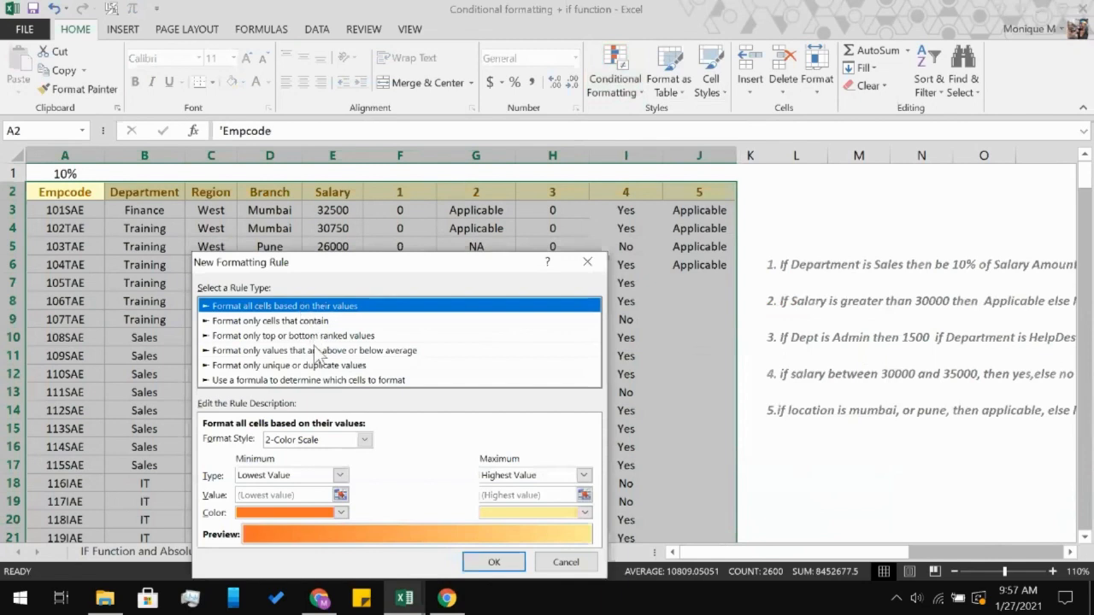
click(307, 381)
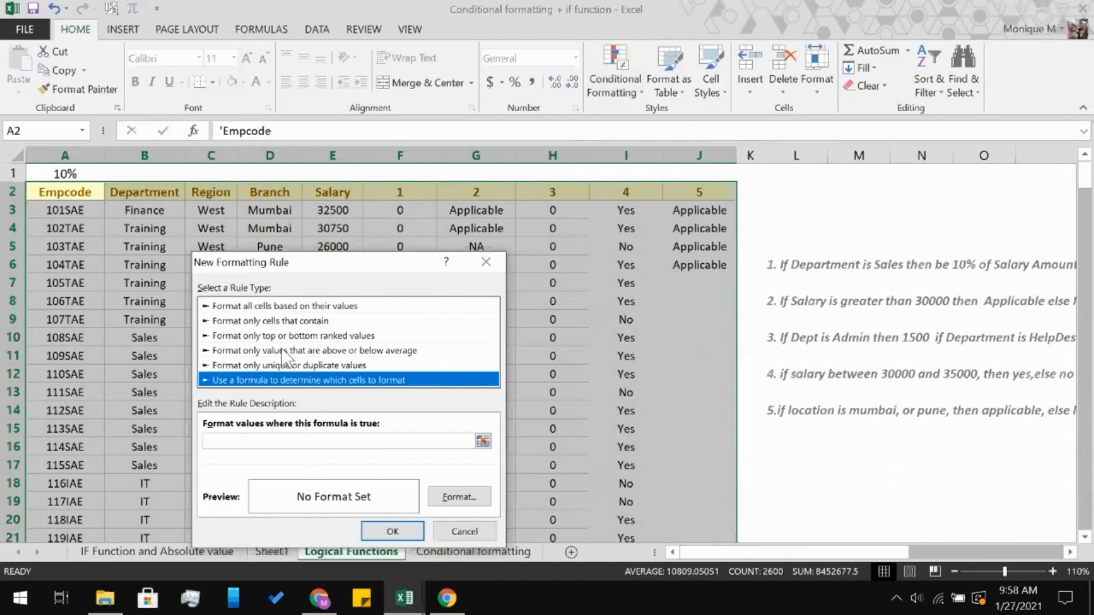
click(293, 322)
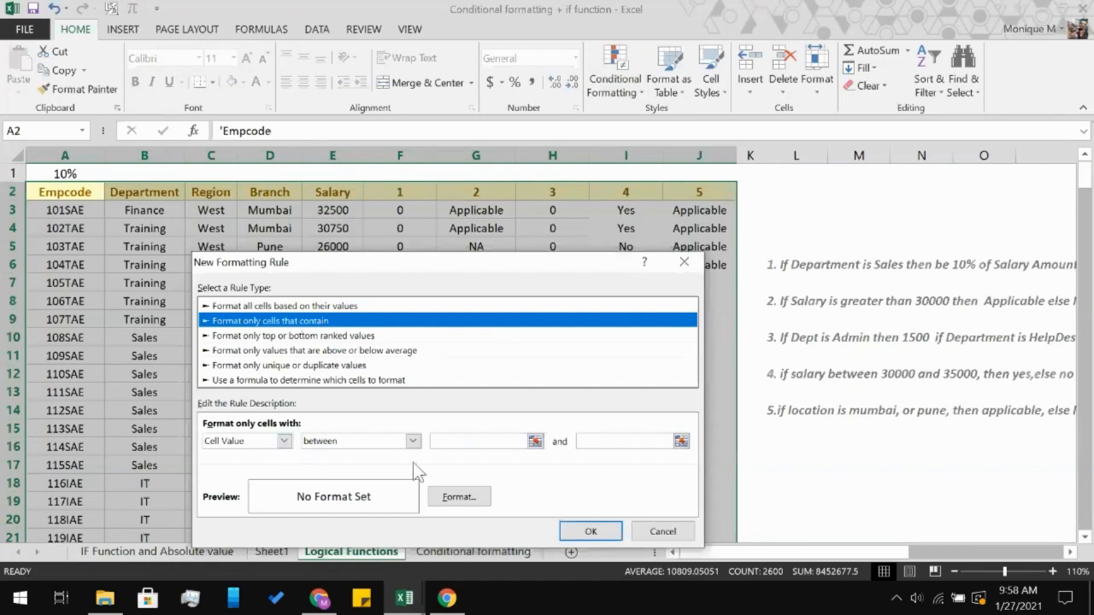
click(413, 441)
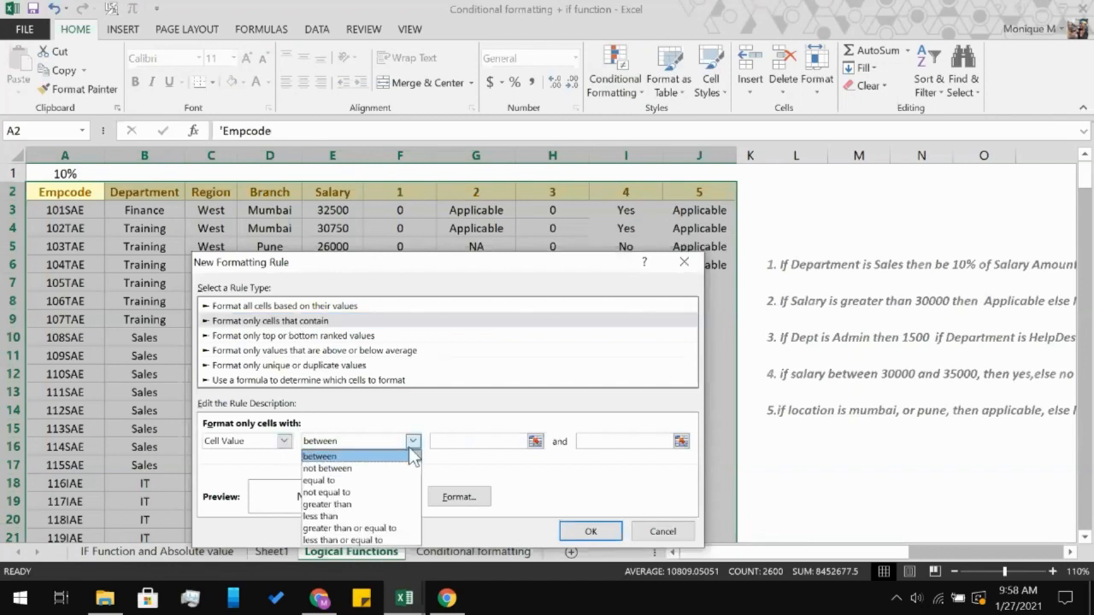
click(377, 481)
click(452, 442)
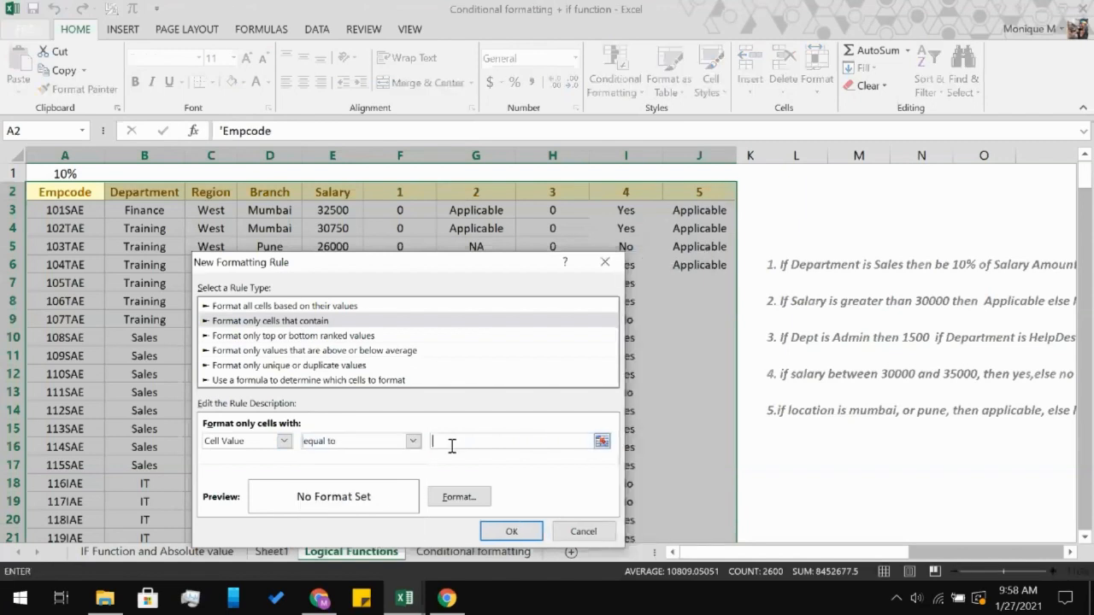
click(308, 379)
click(313, 351)
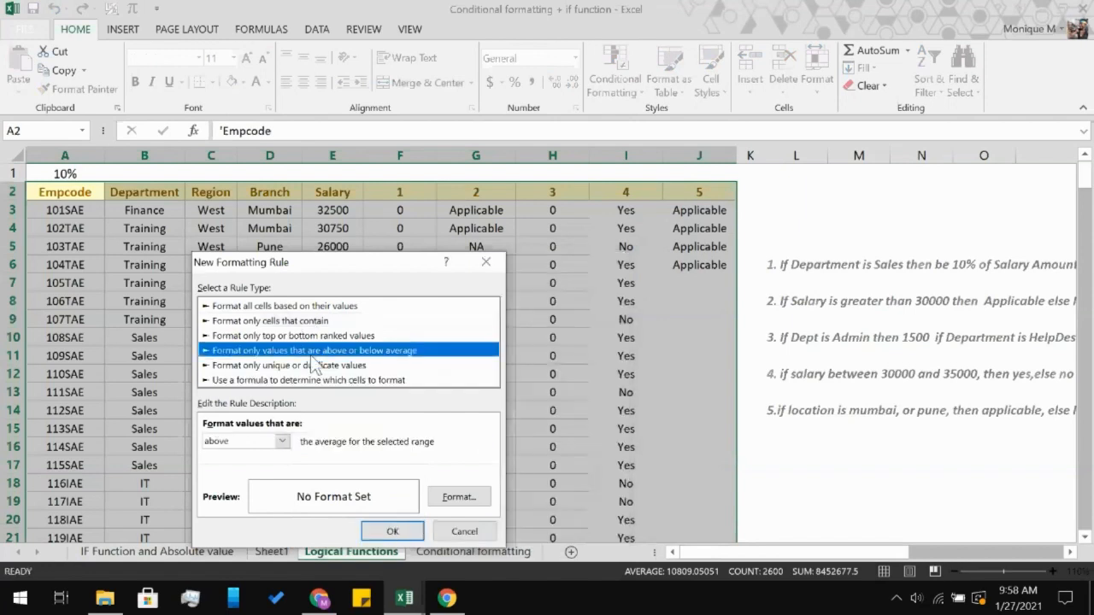
click(312, 365)
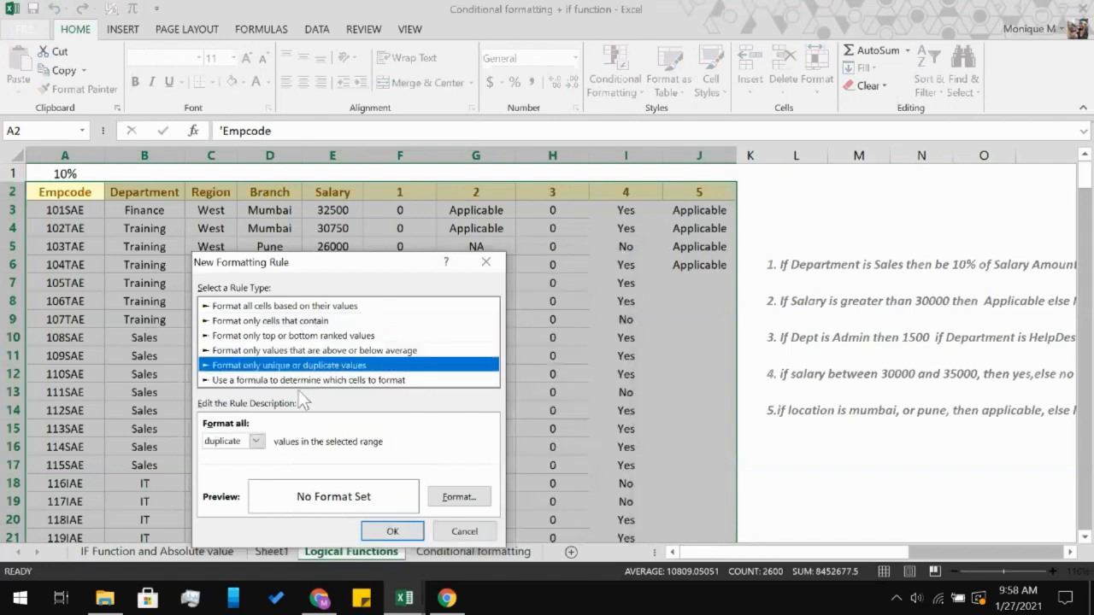
- Set the rule type back to "Use a formula to determine which cells to format" and begin editing its formula
click(306, 381)
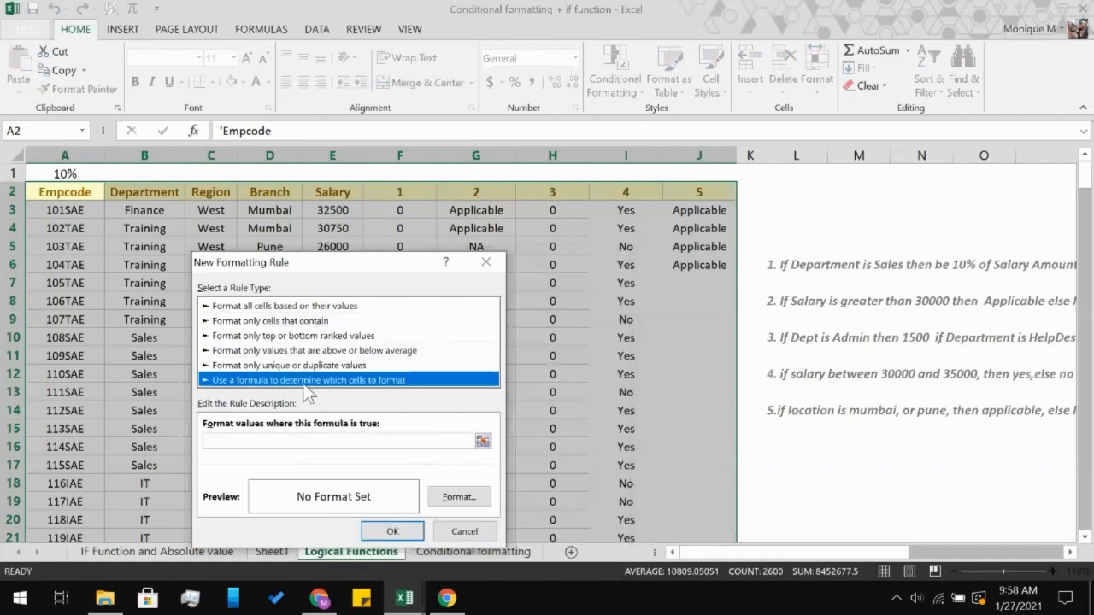
click(304, 441)
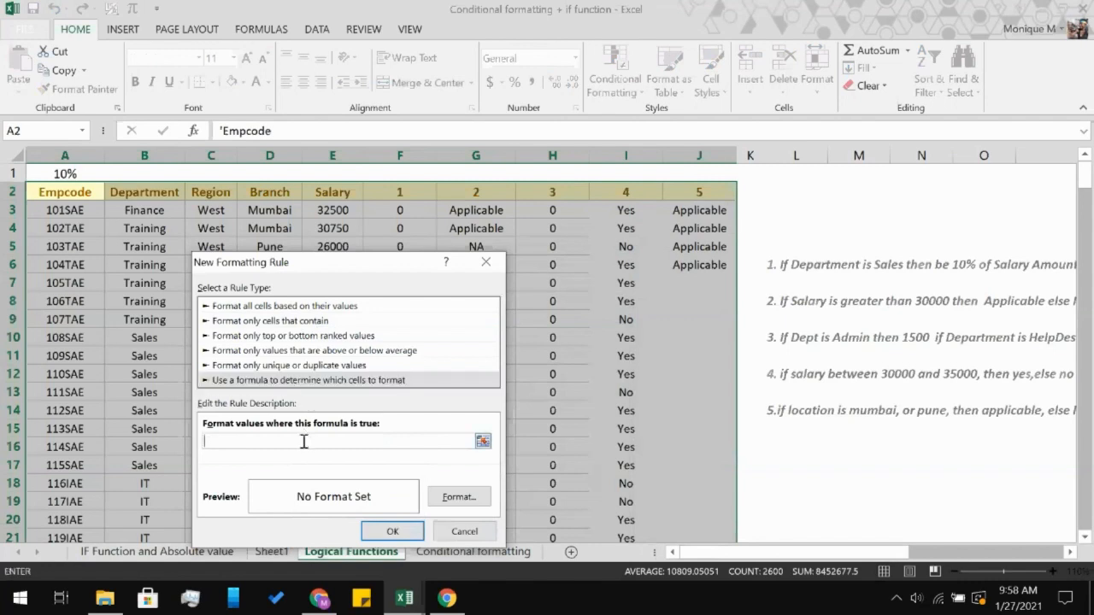